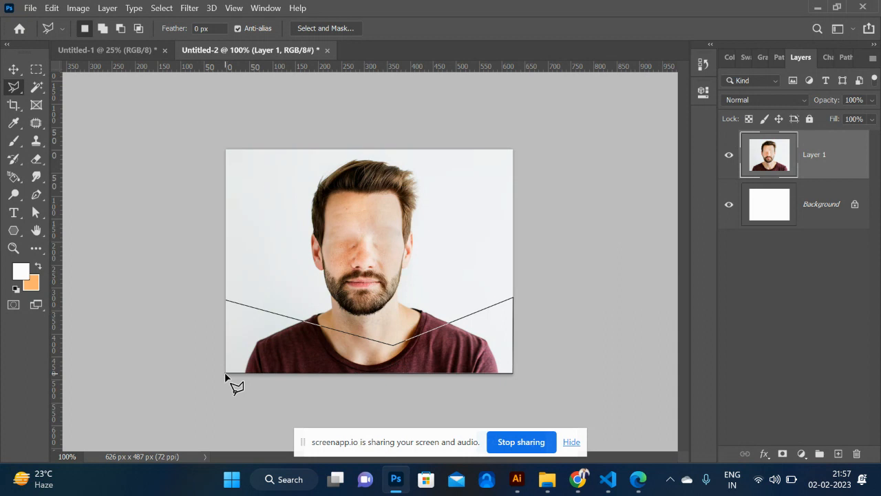
- Close the V-topped polygonal selection over the man's shirt, fill it with the orange background color, and deselect
left_click(228, 302)
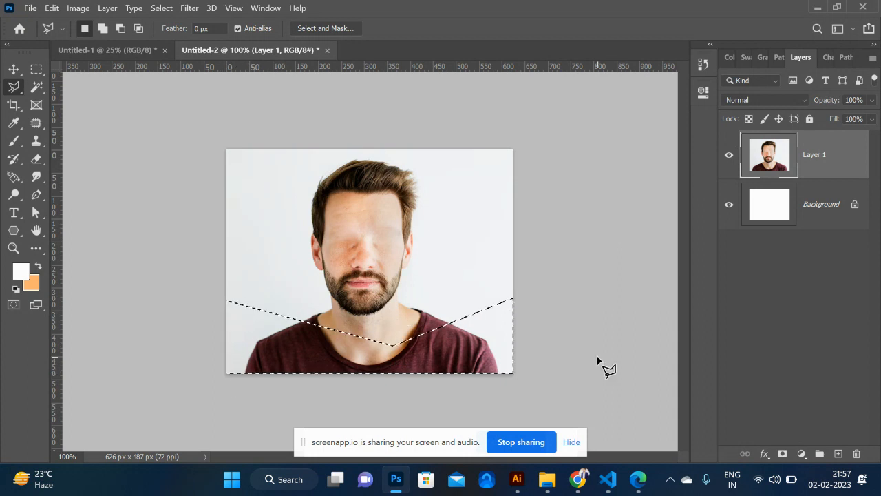
key("ctrl+BackSpace")
key("ctrl+d")
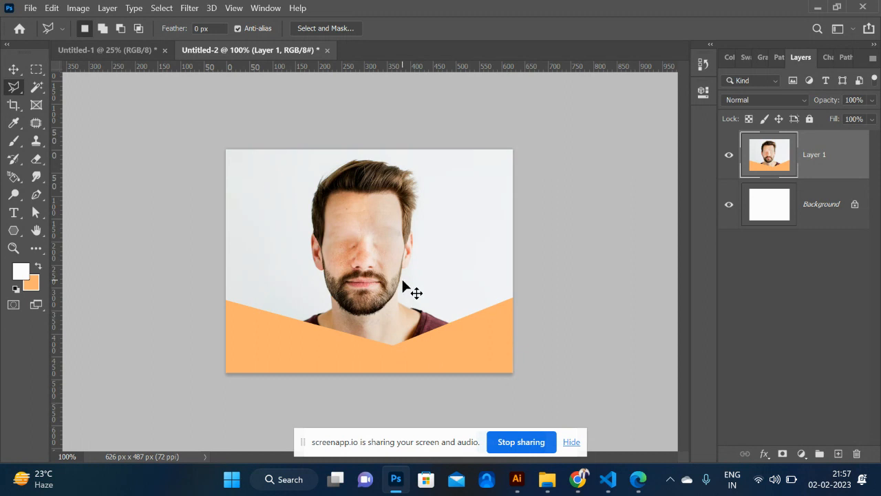
- Restore the shirt-area selection, sample the maroon shirt color, fill the selection with it, and deselect
key("ctrl+z")
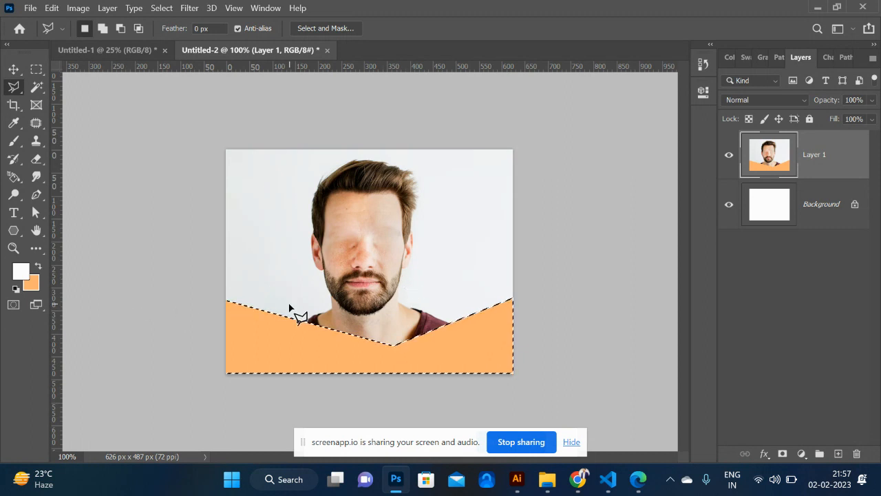
key("i")
left_click(427, 321)
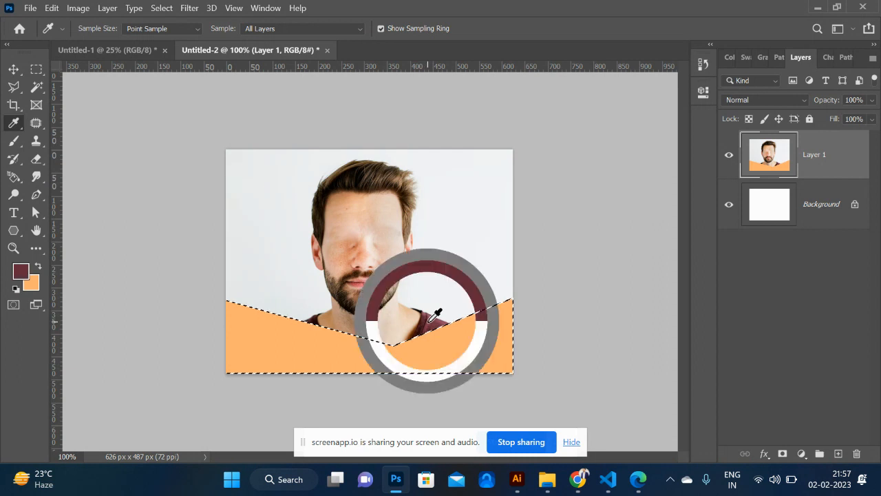
key("alt+BackSpace")
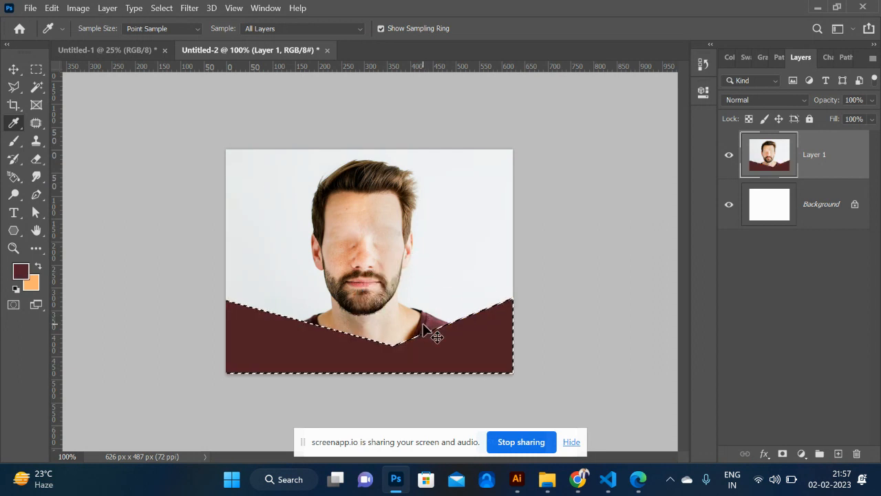
key("ctrl+d")
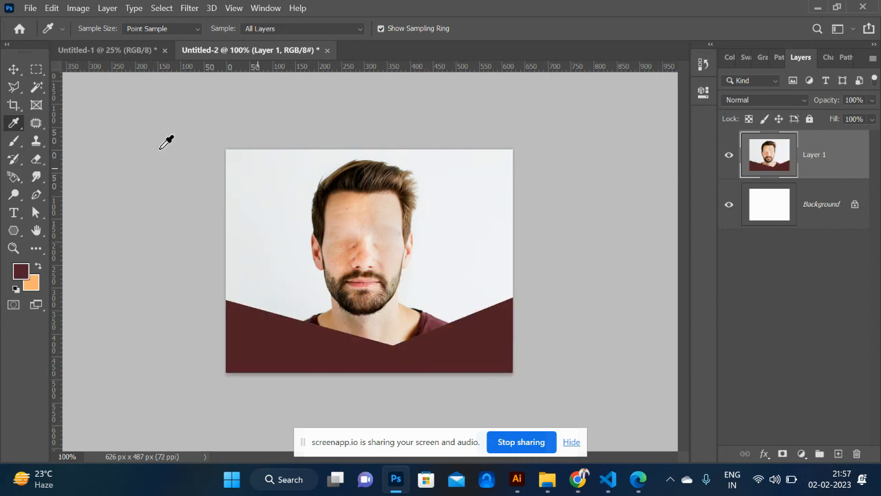
- Fill all of Layer 1 with the orange background color and activate the Magic Wand Tool
left_click(13, 69)
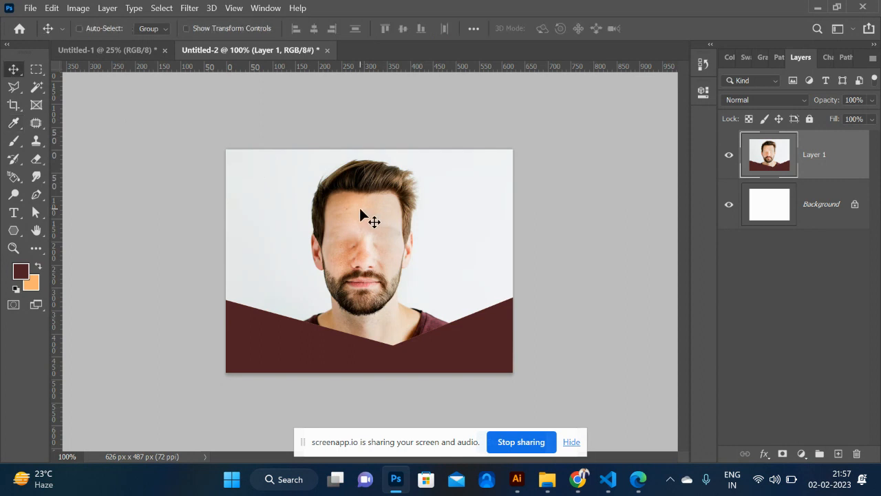
key("ctrl+BackSpace")
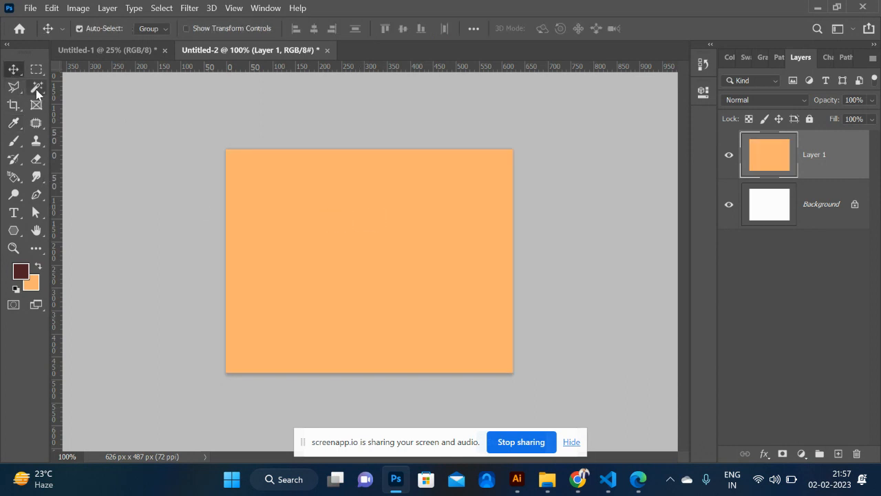
left_click(37, 90)
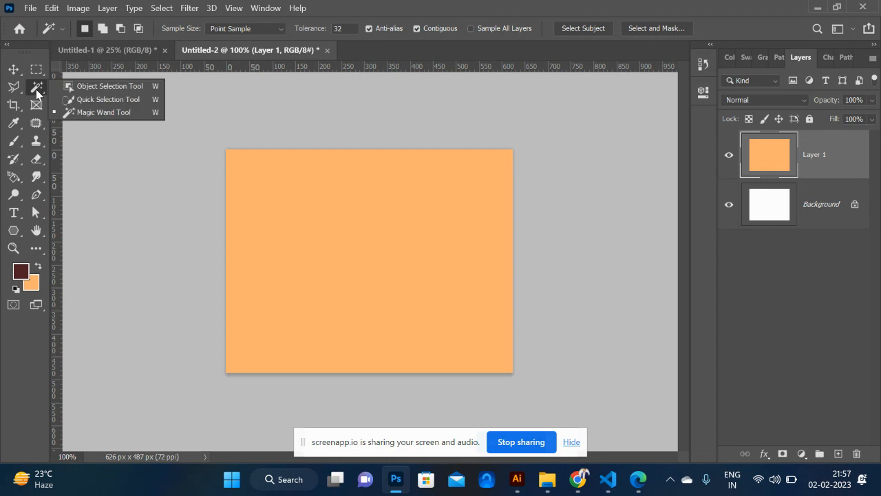
left_click(95, 113)
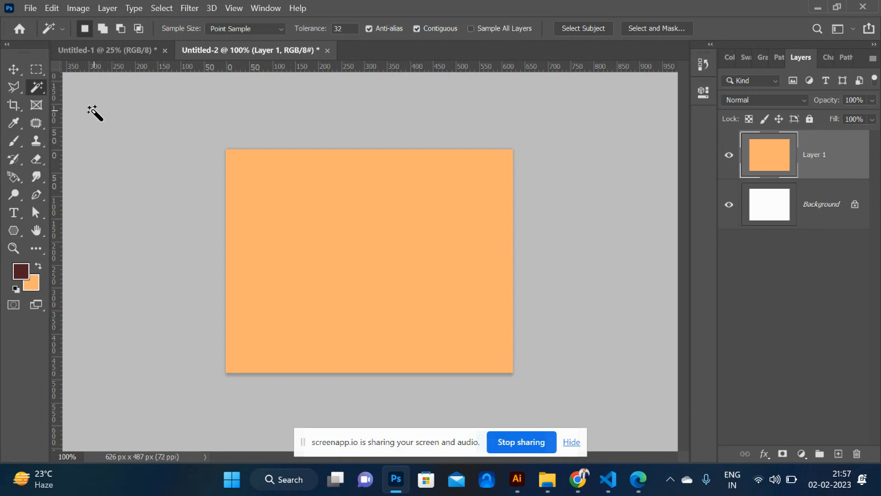
- Outline a triangular selection along the canvas's bottom edge with the Polygonal Lasso, then deselect it
left_click(14, 87)
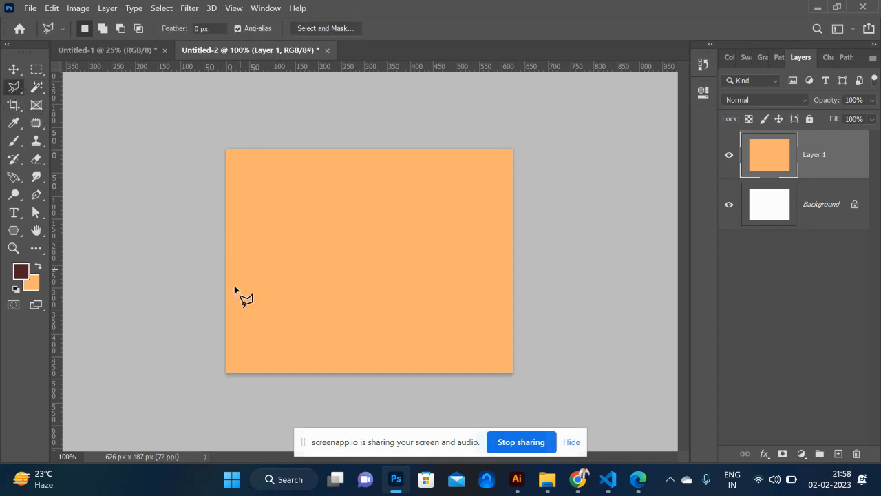
left_click(226, 371)
left_click(385, 281)
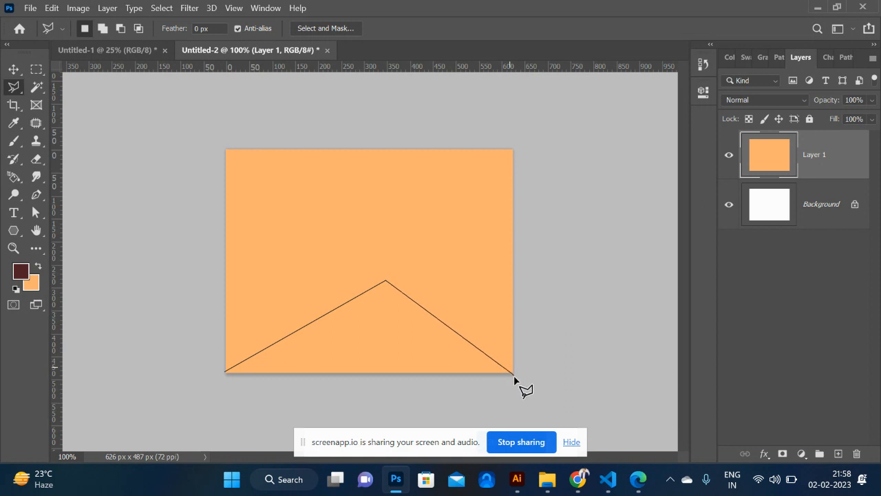
left_click(515, 371)
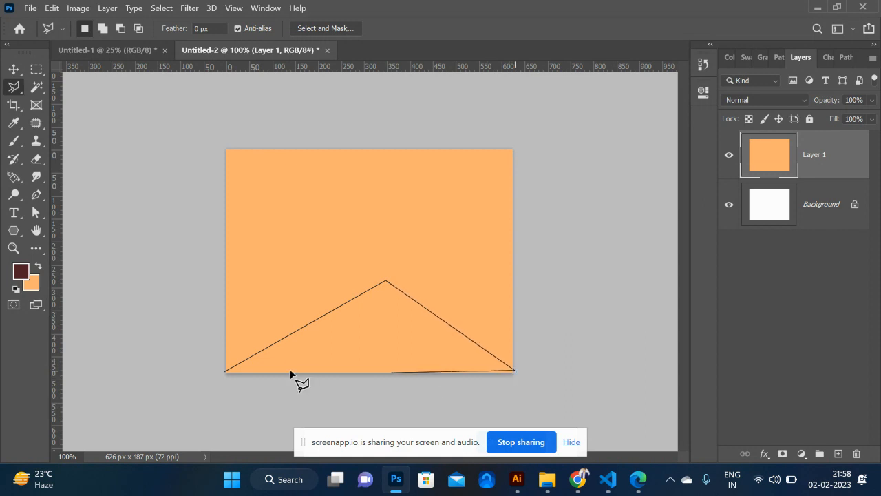
left_click(225, 371)
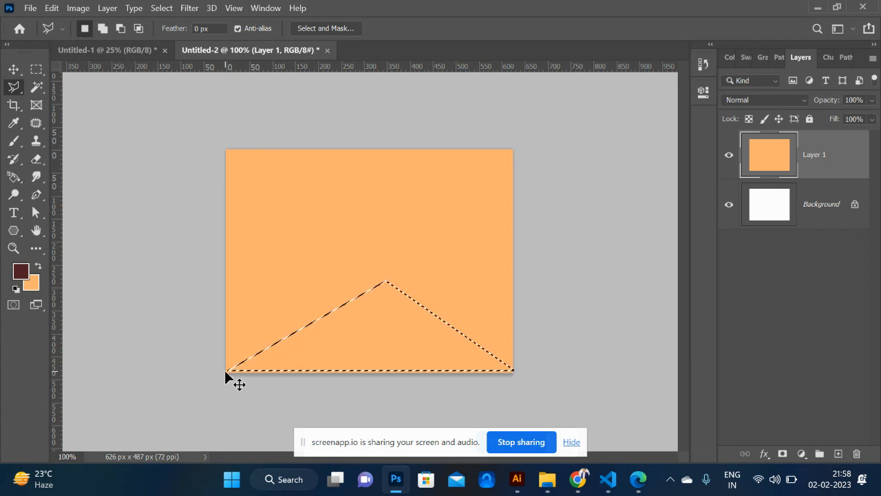
key("ctrl+d")
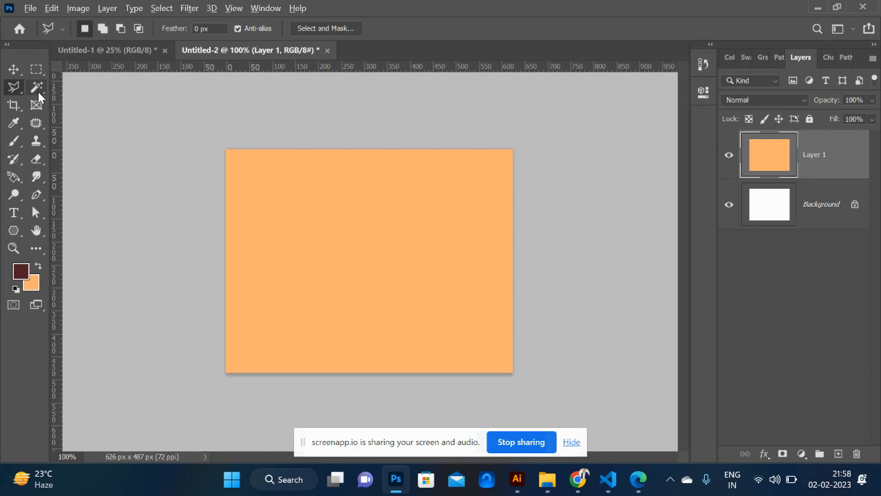
- Switch to Chrome and replace the "man face" Google search with "puzzle effect photoshop"
key("alt+Tab")
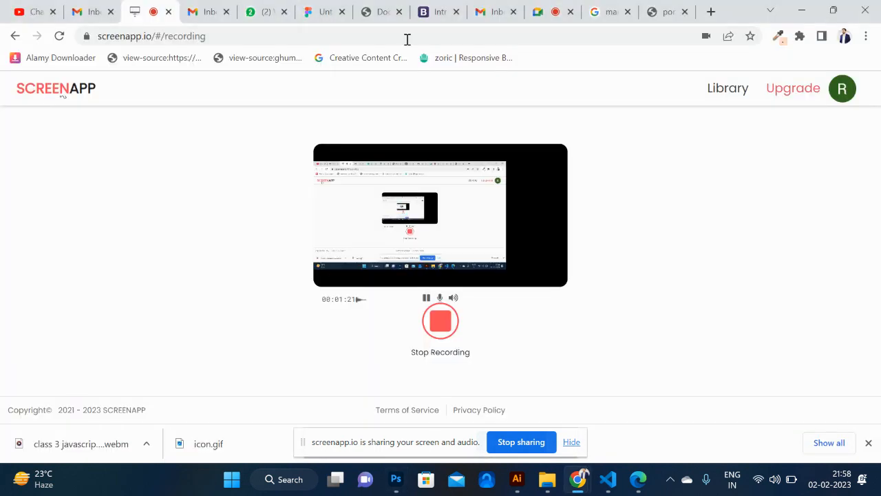
left_click(667, 13)
left_click(612, 13)
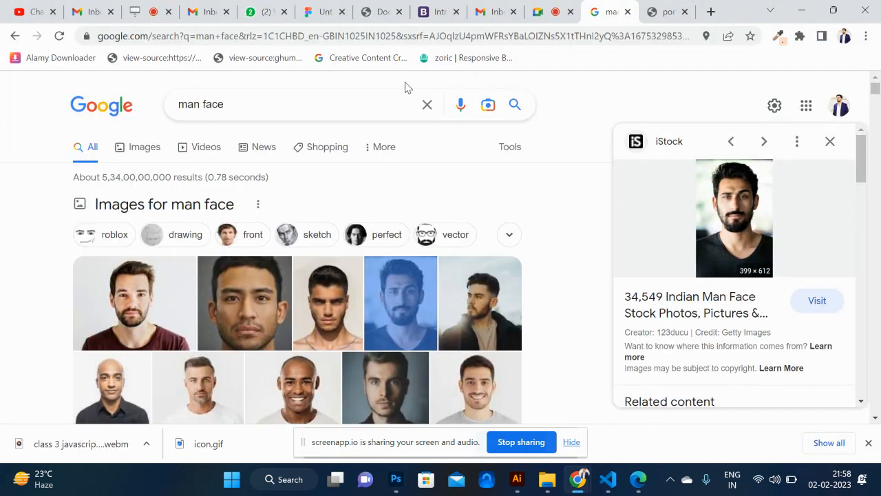
triple_click(356, 108)
type("puzzle")
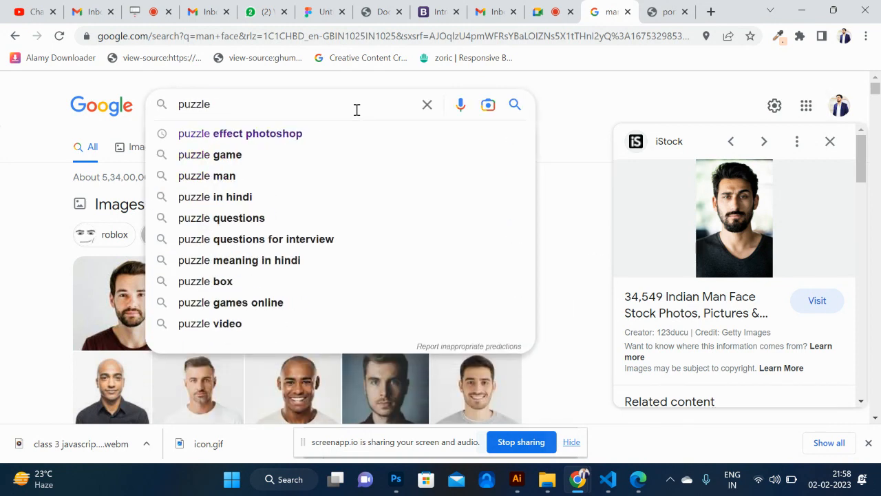
key("Down")
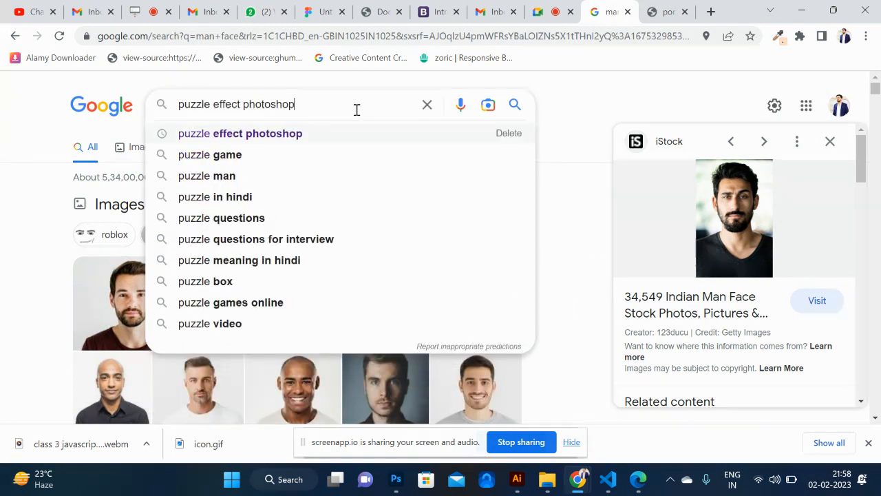
key("Return")
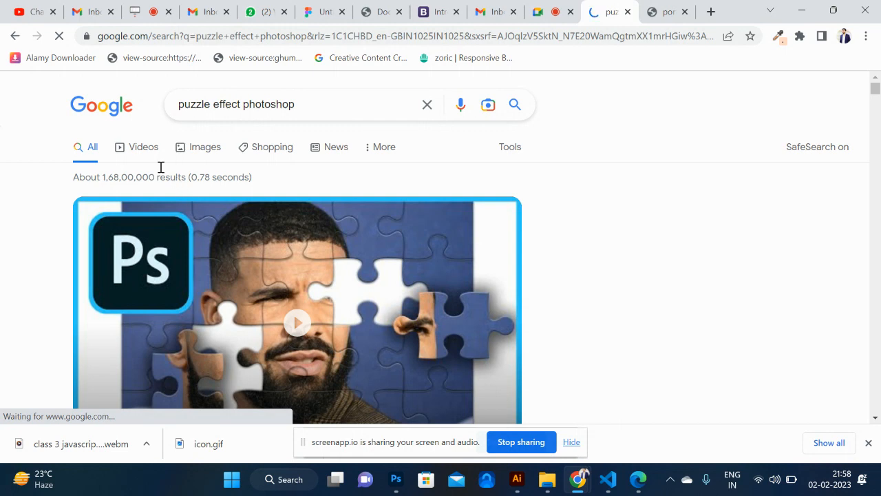
- Show the image results for the puzzle effect search and look through the example pictures
left_click(199, 159)
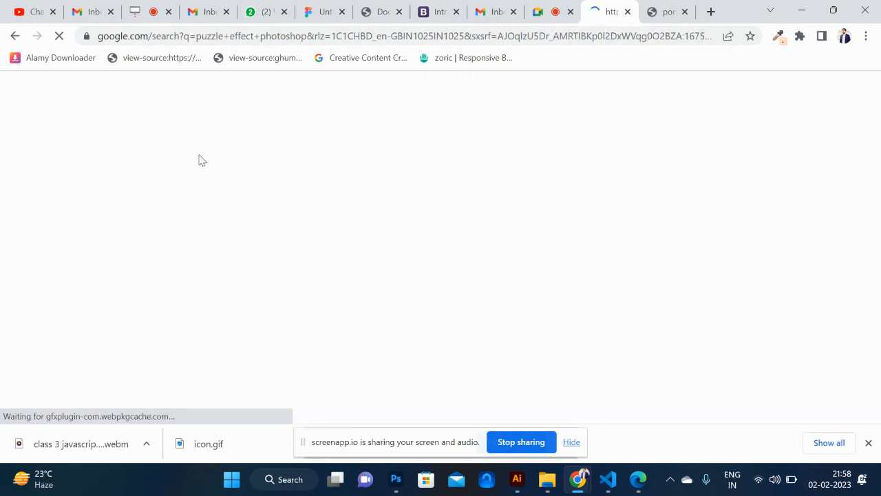
scroll(320, 350, "down", 2)
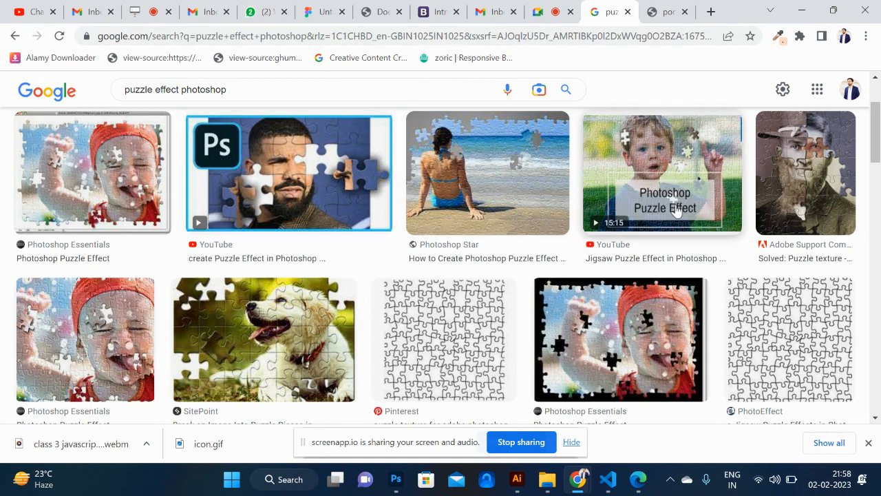
scroll(471, 284, "down", 2)
scroll(472, 284, "down", 3)
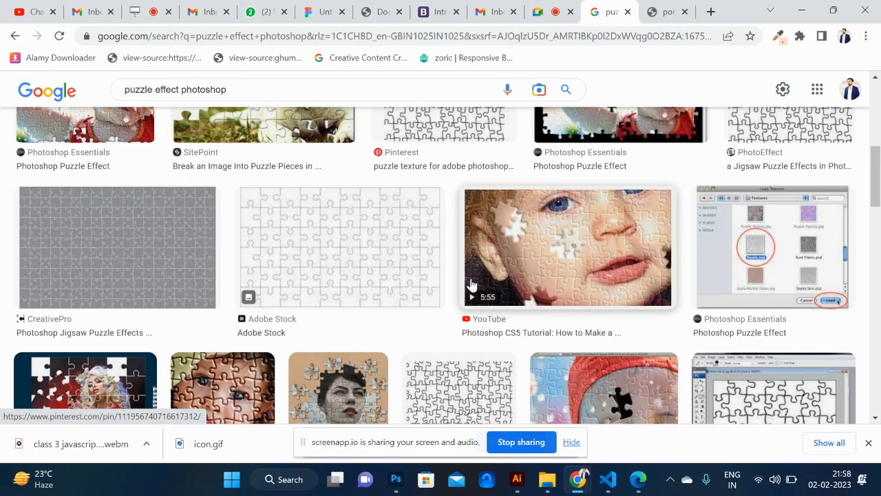
scroll(471, 284, "up", 7)
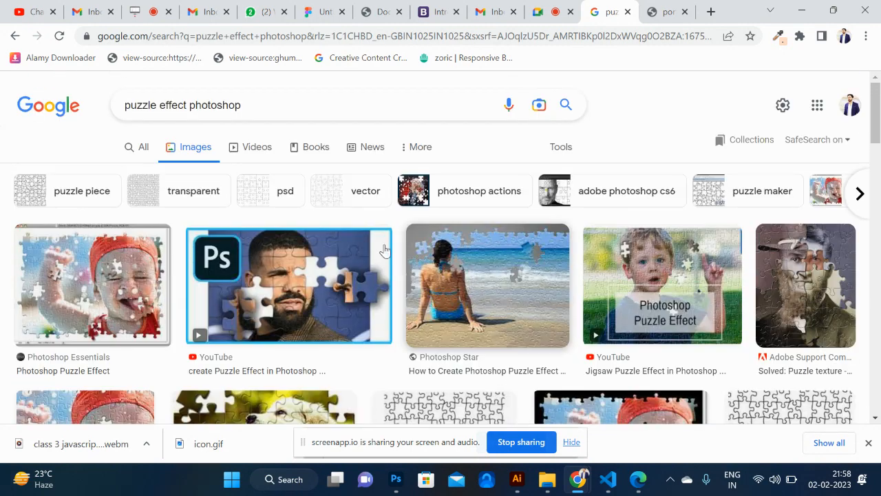
- Search Google Images for "hd wallpapers" and browse the results for a suitable picture
triple_click(273, 105)
key("BackSpace")
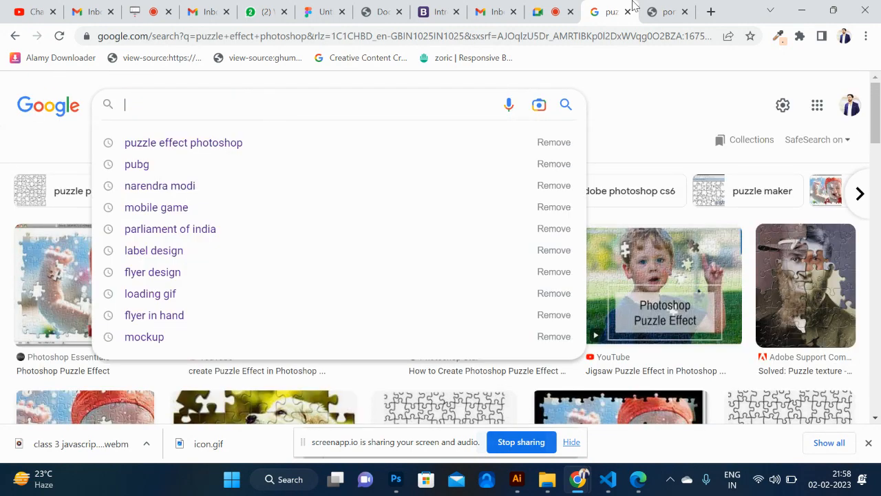
type("hd w")
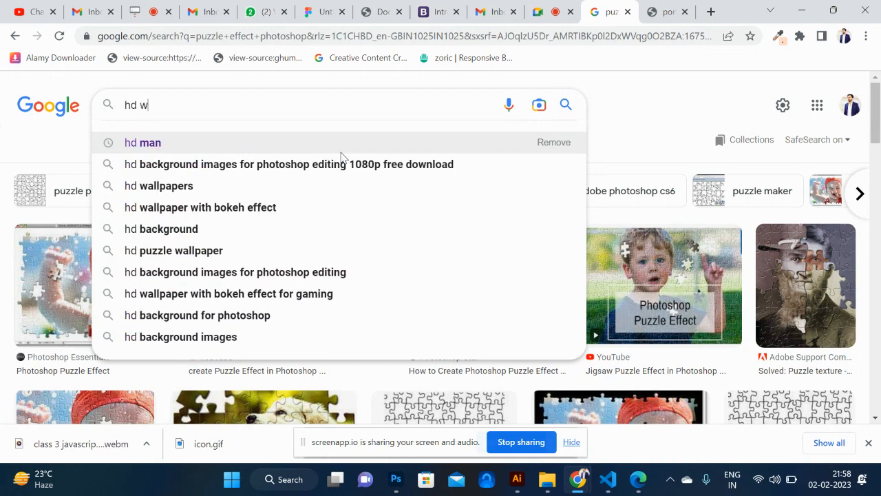
type("allpapers")
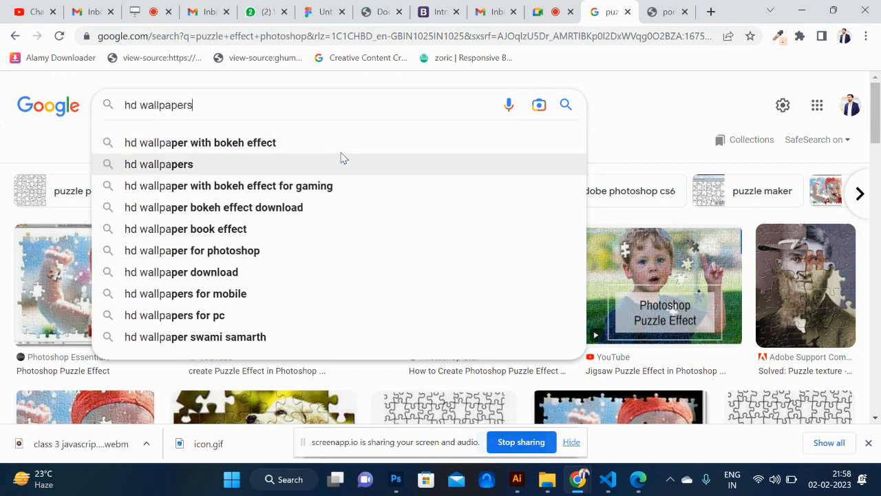
key("Return")
scroll(286, 298, "down", 6)
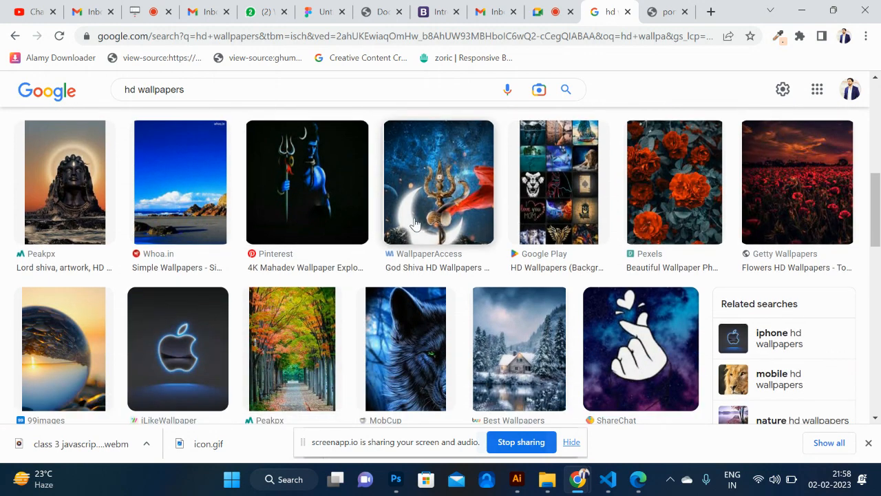
scroll(308, 261, "down", 2)
scroll(307, 260, "down", 3)
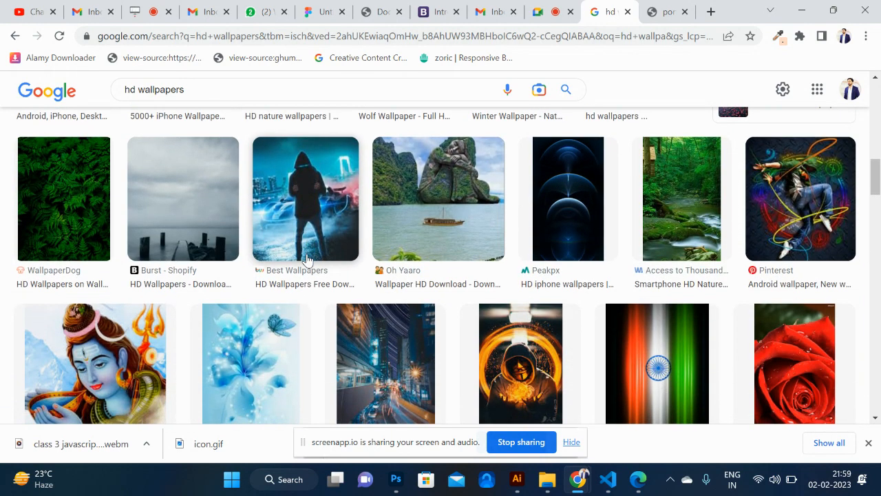
- Preview the Pinterest wallpaper of the jumping dancer and look through further wallpaper results
left_click(818, 195)
scroll(493, 303, "down", 4)
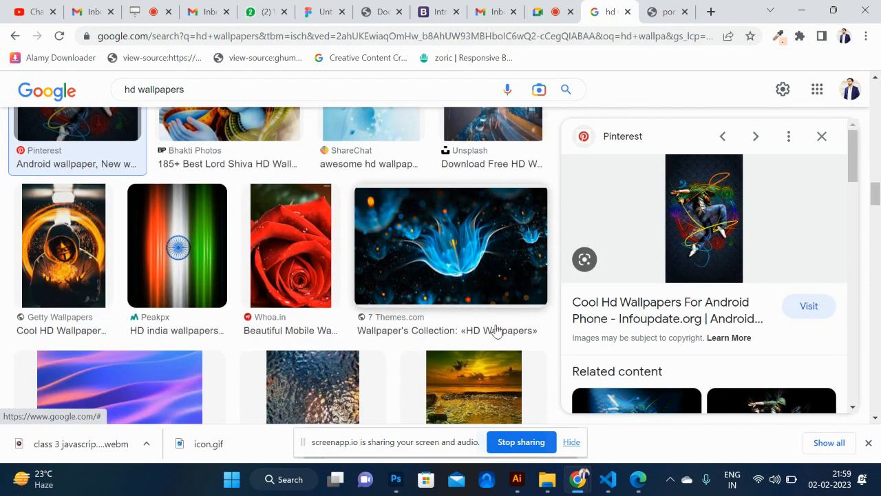
scroll(493, 277, "down", 3)
scroll(492, 279, "up", 4)
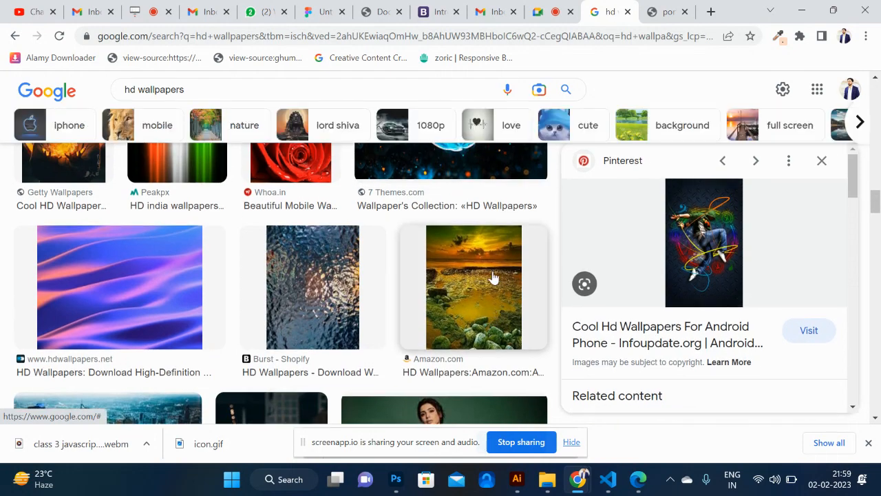
- Preview the Peakpx Indian flag wallpaper, visit its source site, and open the tricolor flag wallpaper's own page
left_click(168, 267)
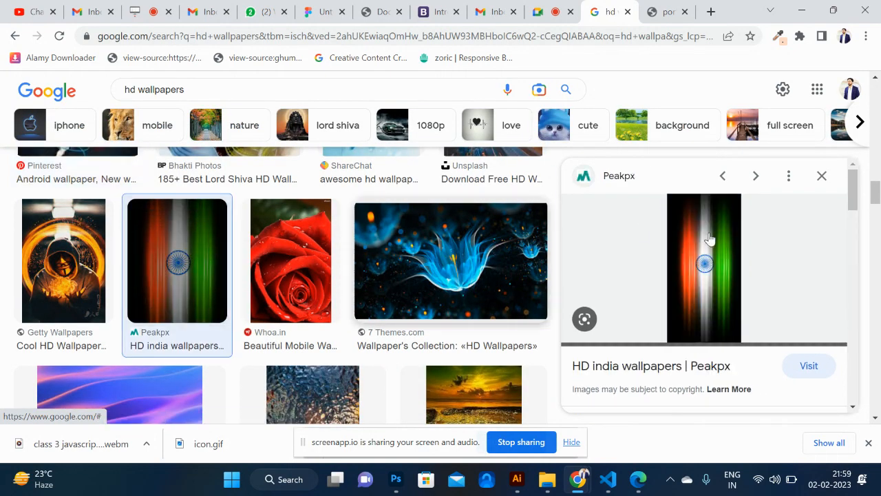
left_click(710, 254)
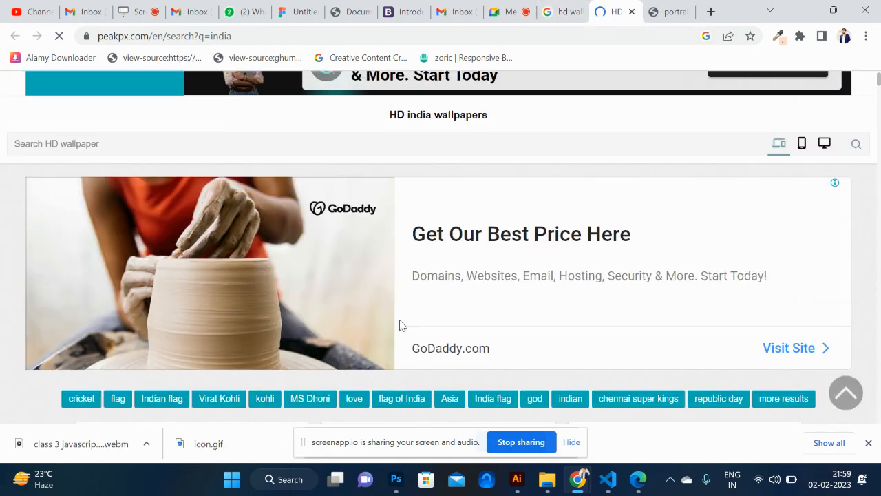
scroll(402, 325, "down", 10)
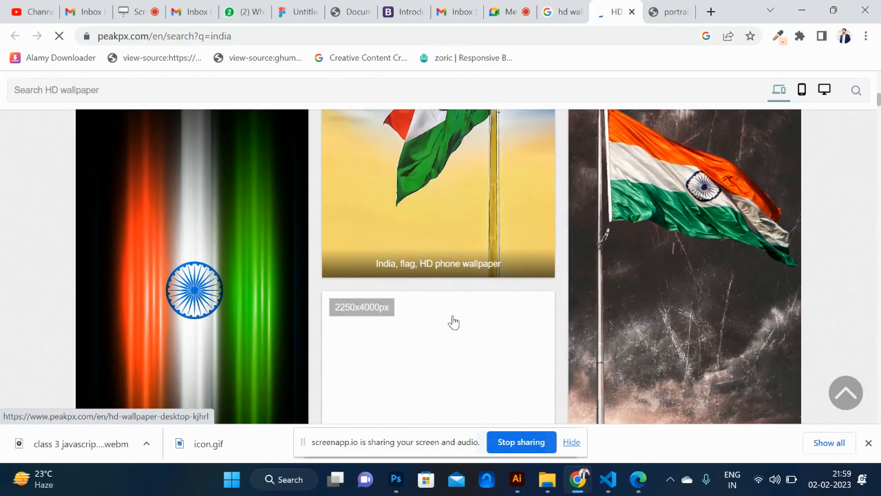
left_click(261, 267)
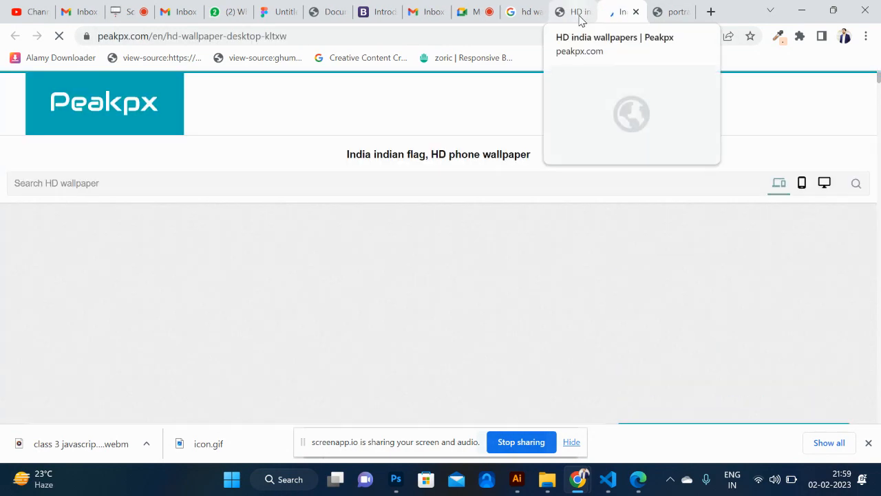
- Copy the tricolor flag image from the Peakpx page and paste it into the Untitled-2 document in Photoshop
scroll(460, 278, "down", 8)
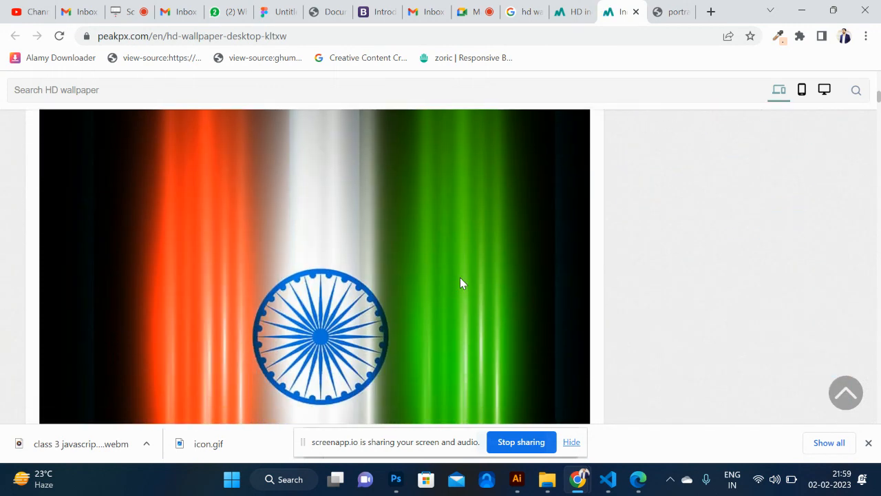
right_click(399, 203)
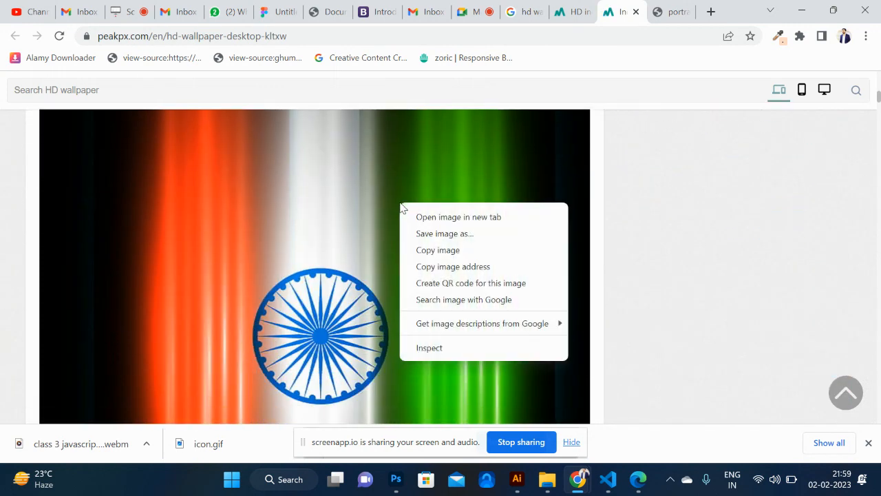
left_click(486, 251)
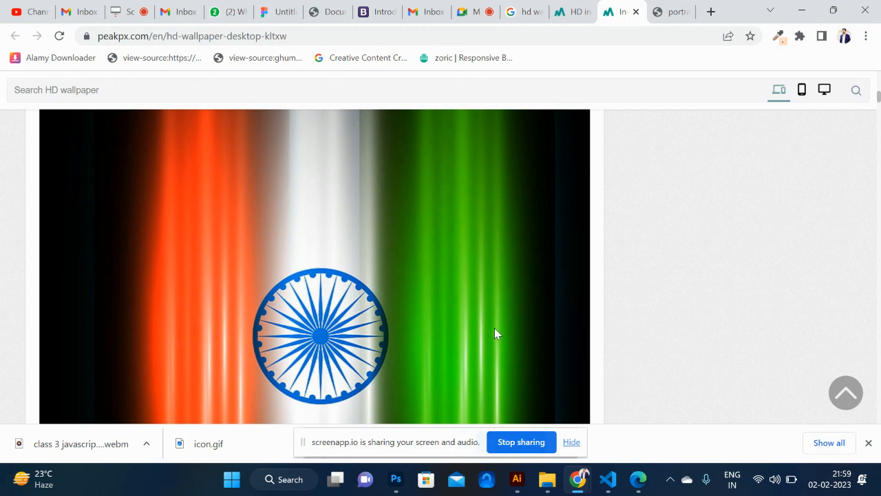
key("alt+Tab")
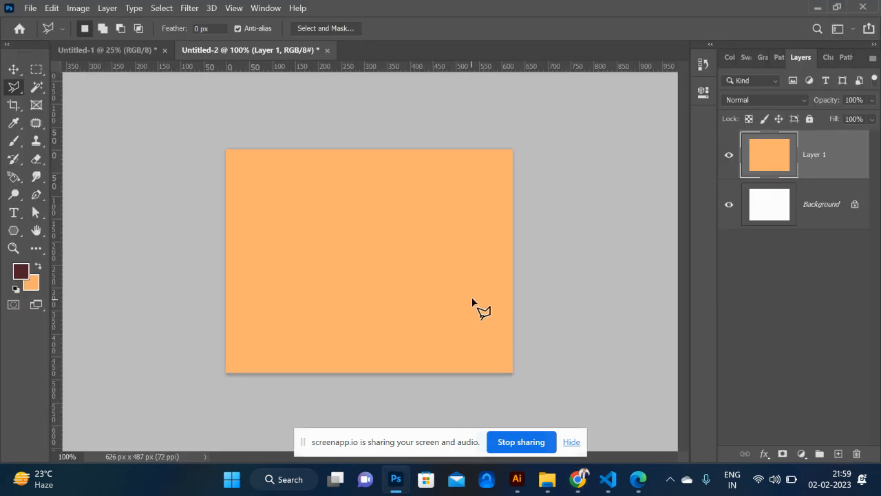
key("ctrl+v")
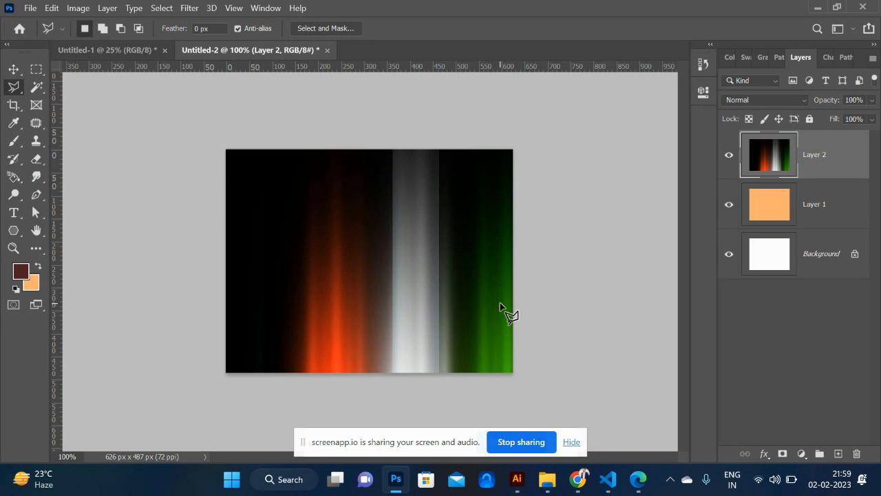
- Enlarge the Untitled-2 canvas with Reveal All so that it fits the whole pasted flag image
left_click(81, 9)
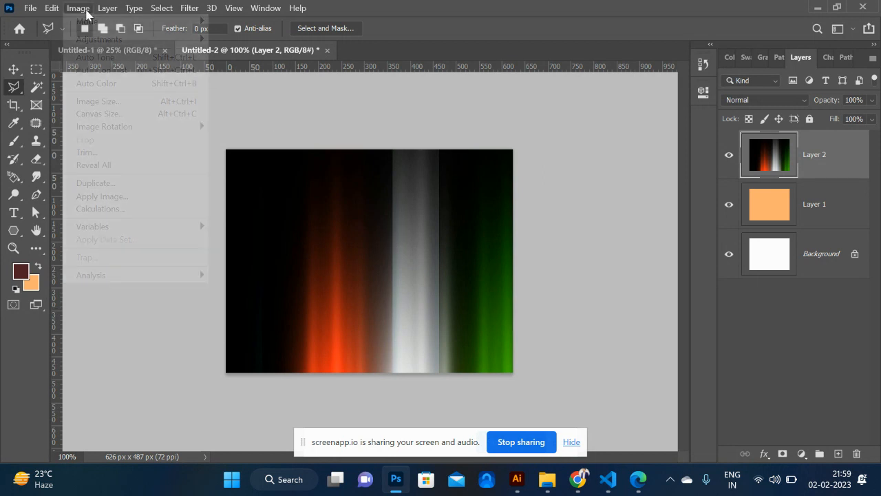
left_click(131, 167)
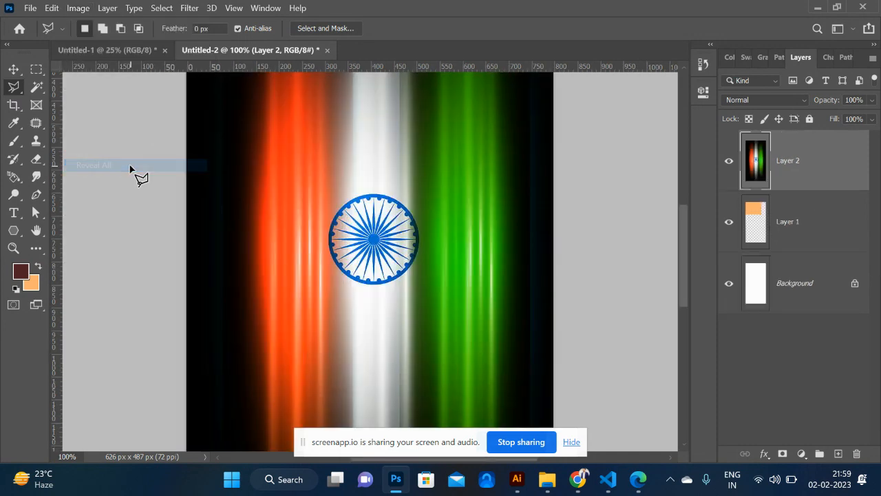
key("ctrl+minus")
key("ctrl+minus")
key("ctrl+minus")
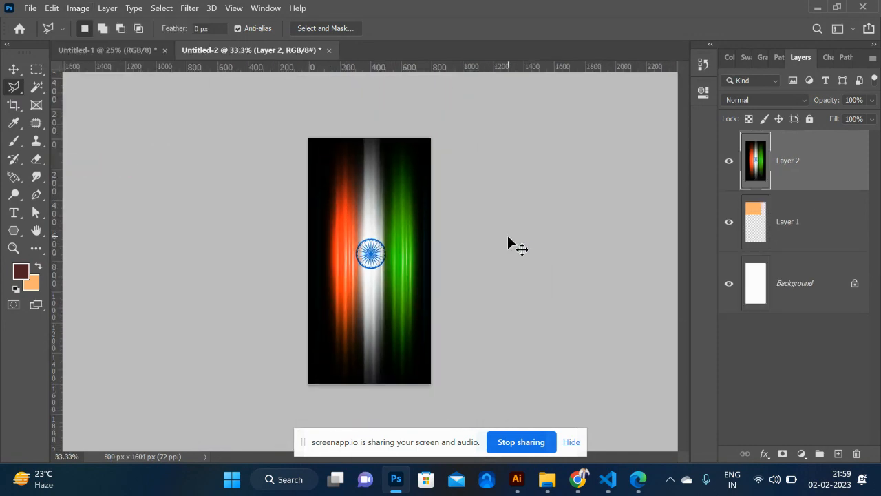
key("ctrl+plus")
key("ctrl+plus")
- Switch to Chrome, search Google Images for "puzzle pattern" and look through the jigsaw results
key("alt+Tab")
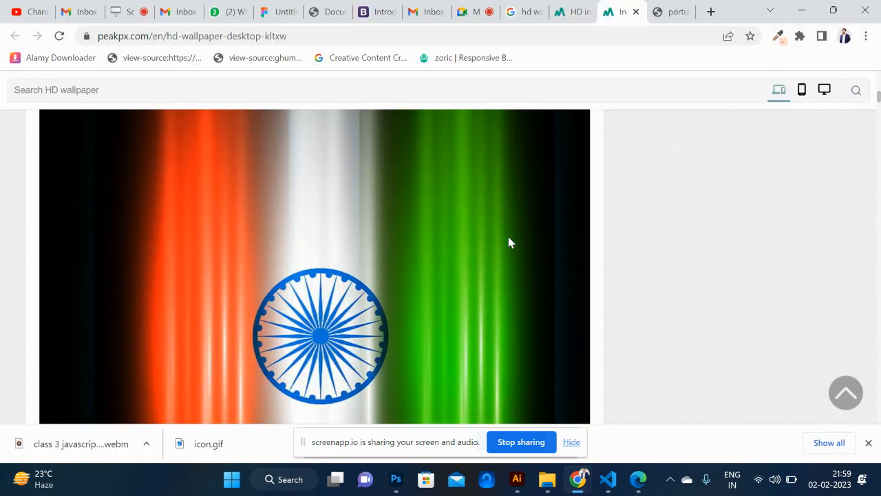
left_click(527, 12)
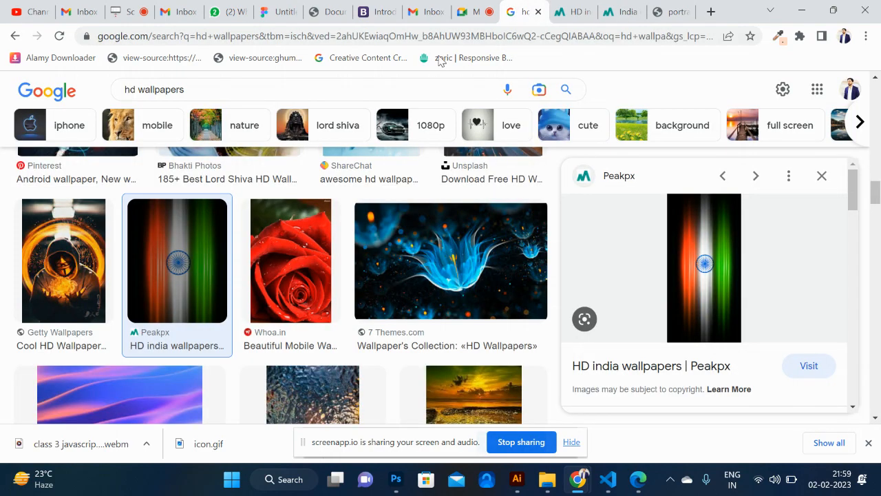
triple_click(262, 88)
type("pattern")
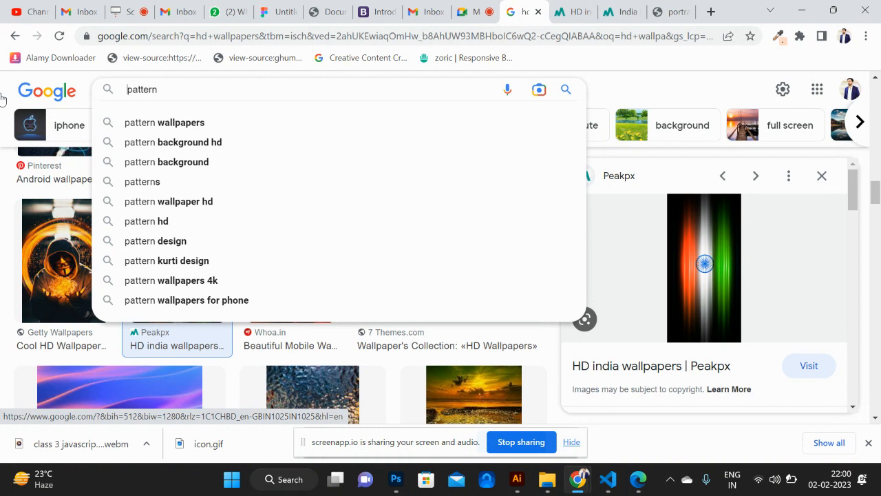
type("puzzle")
key("Return")
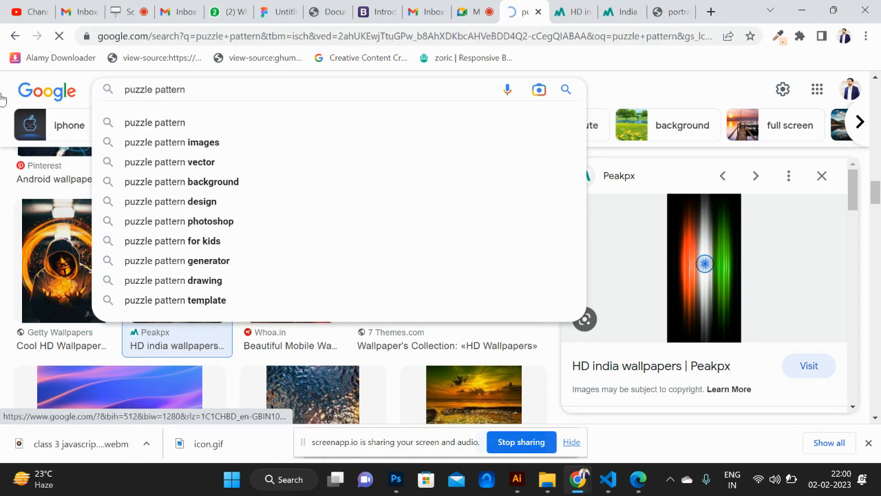
scroll(307, 365, "down", 5)
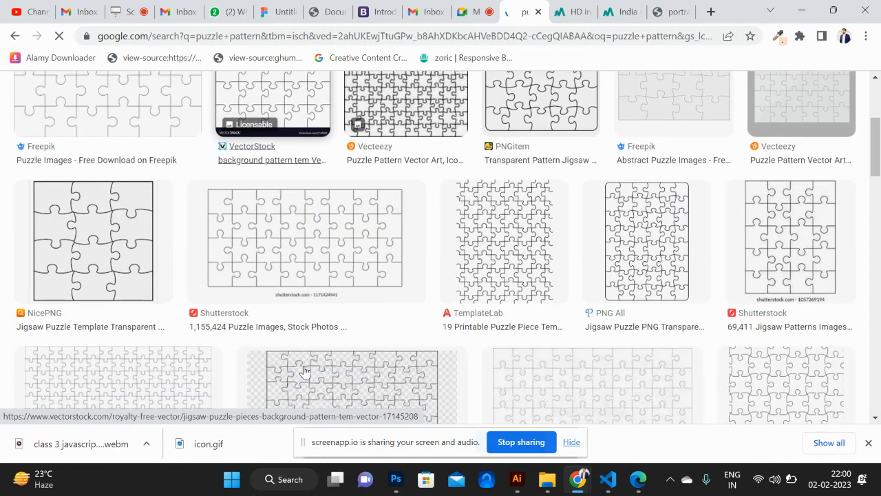
scroll(494, 278, "up", 2)
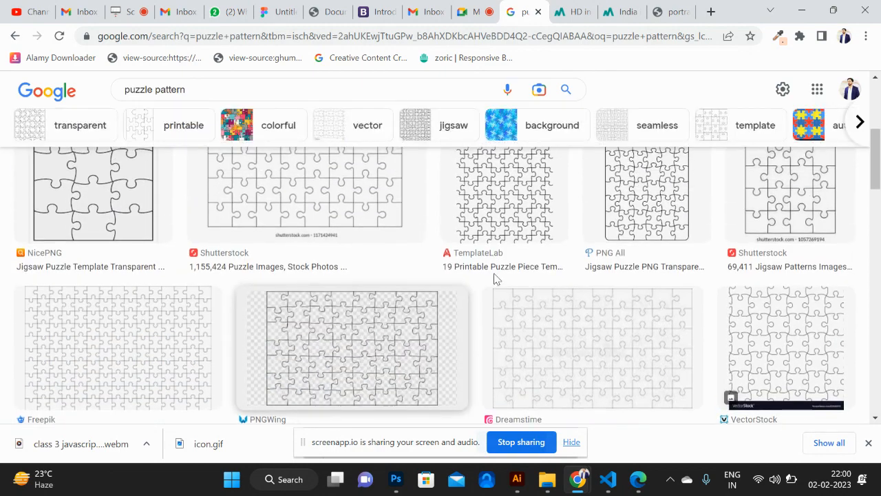
- Preview the PNG All and TemplateLab jigsaw results and open the TemplateLab image in its own tab
left_click(637, 217)
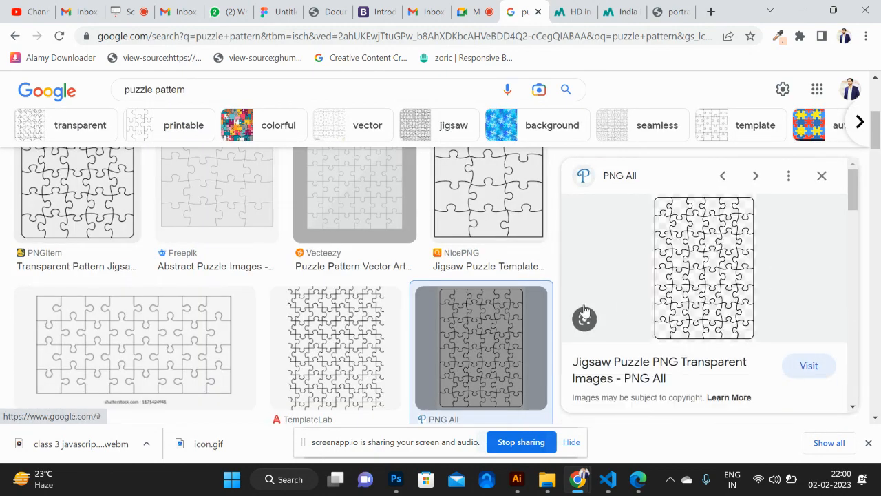
left_click(367, 343)
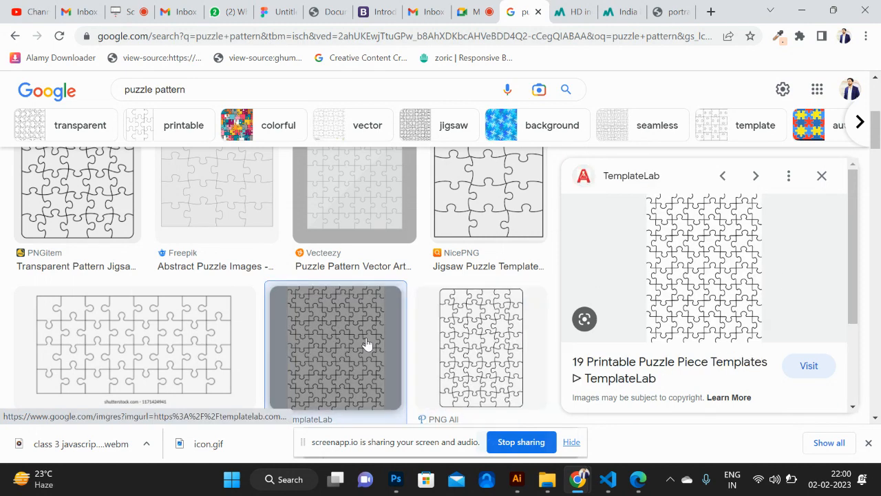
right_click(735, 258)
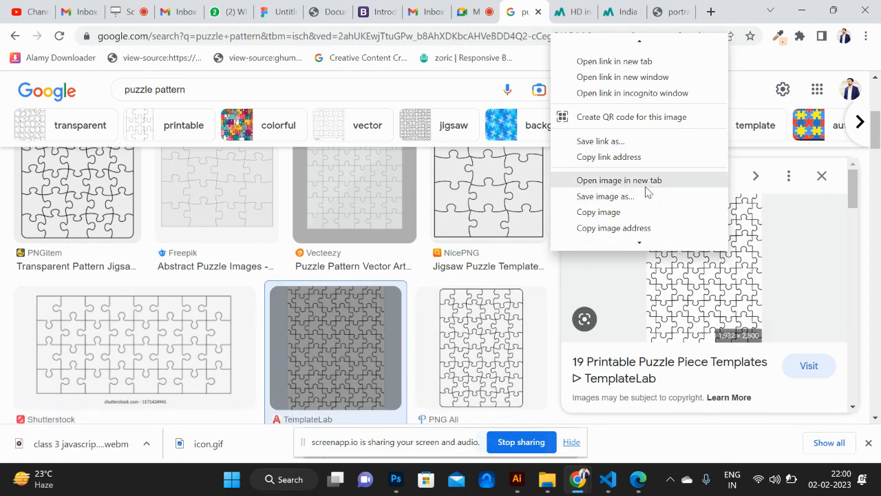
left_click(619, 181)
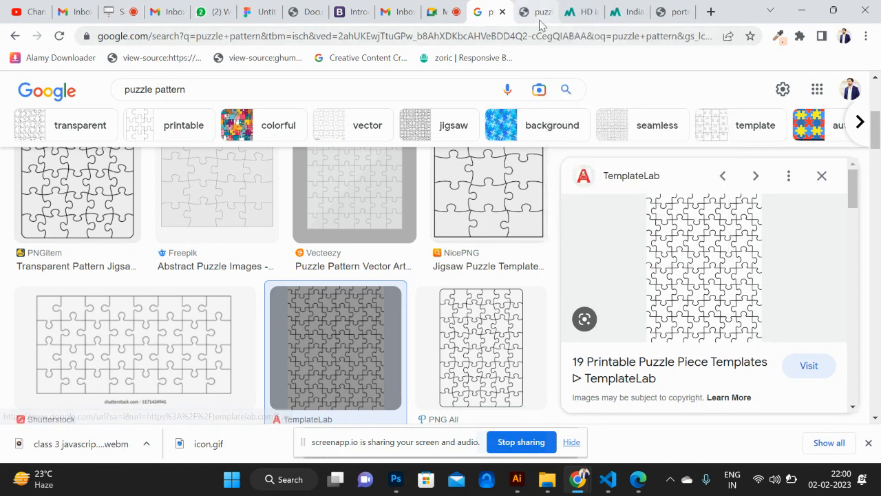
key("ctrl+Tab")
- Save the puzzle image as the JPEG puzzle-piece-template-04 in the psdtohtml folder
right_click(448, 234)
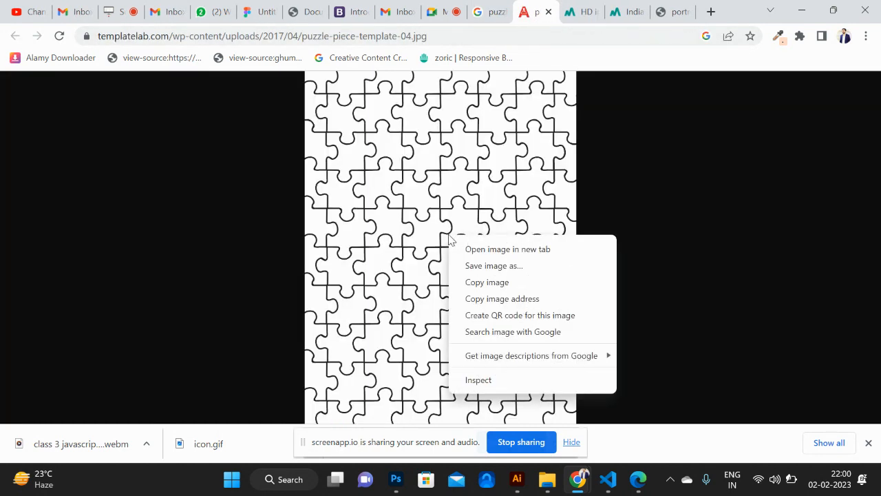
left_click(513, 267)
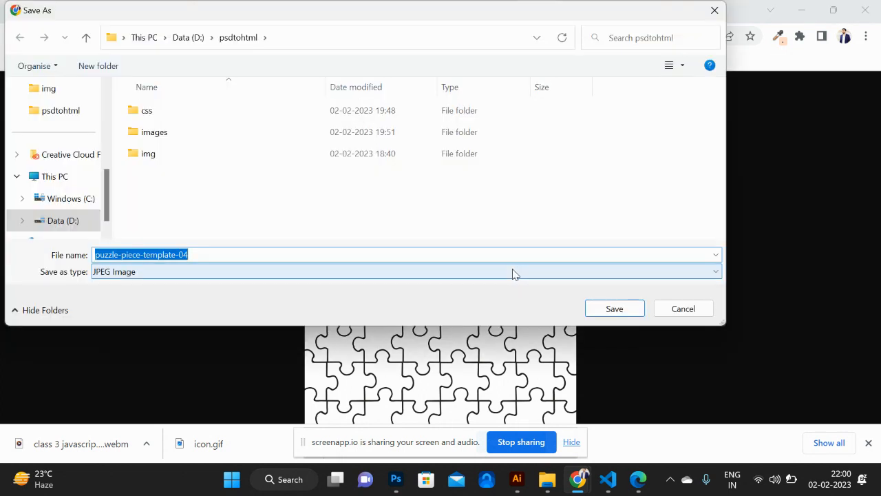
left_click(613, 309)
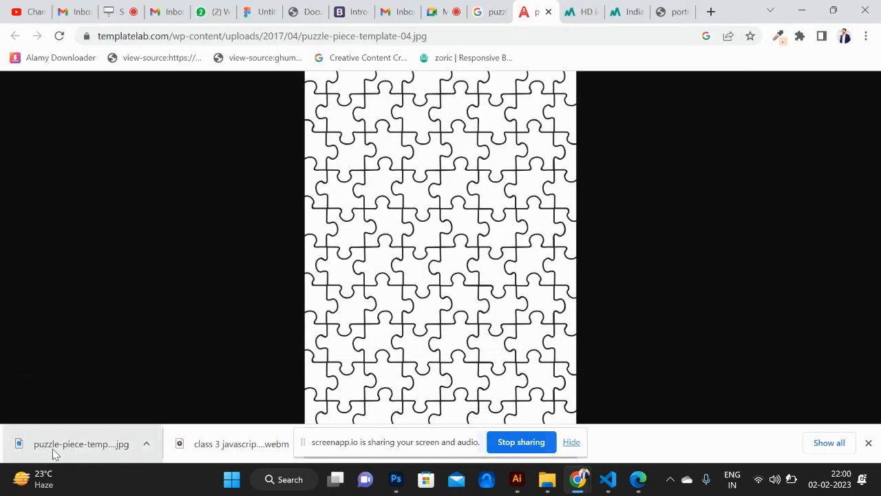
- Place the downloaded puzzle-piece-template-04 image over the flag in Photoshop's Untitled-2 document and enlarge it to cover the whole canvas
key("alt+Tab")
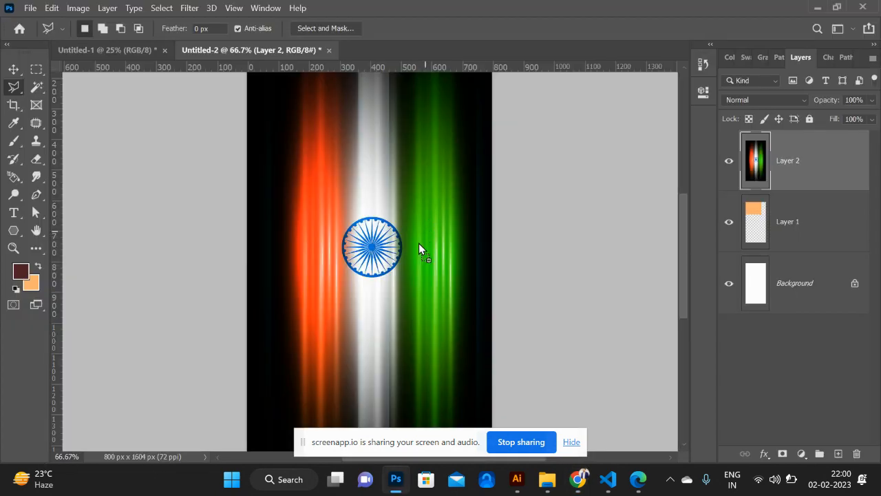
left_click_drag(376, 261, 375, 256)
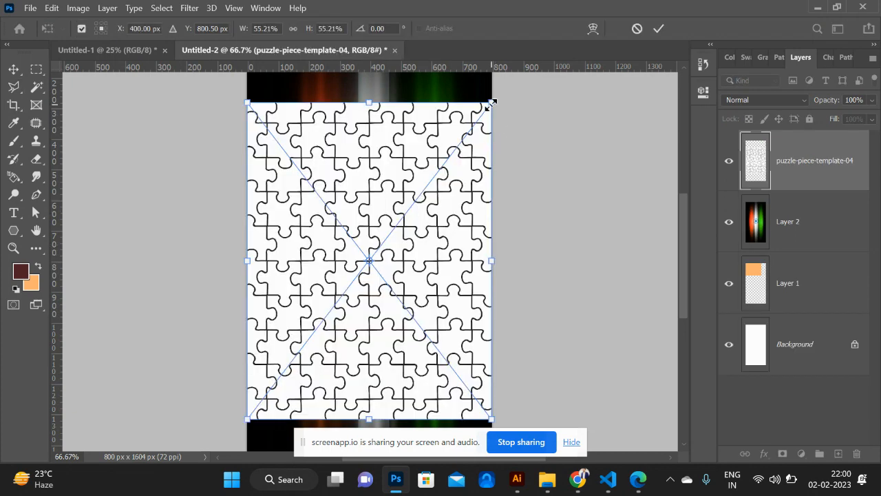
mouse_move(492, 103)
left_mouse_down()
mouse_move(544, 38)
mouse_move(516, 94)
mouse_move(534, 67)
mouse_move(544, 67)
left_mouse_up()
key("Return")
key("l")
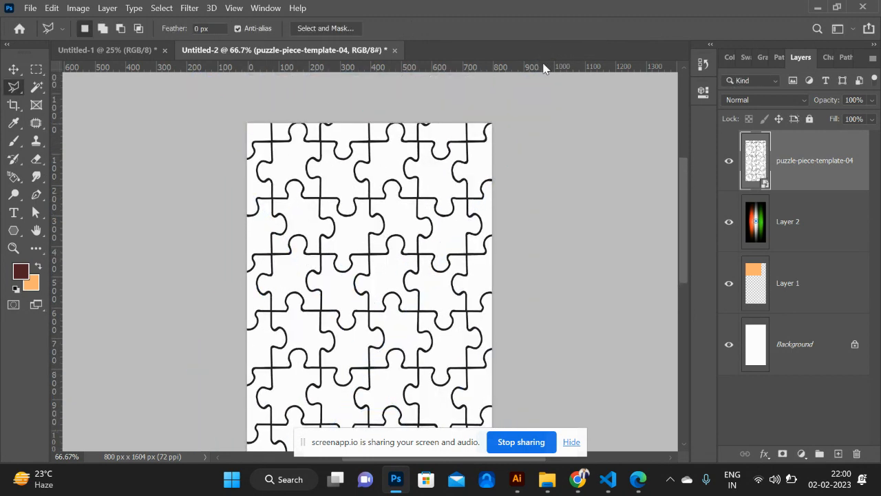
key("ctrl+minus")
key("ctrl+minus")
key("ctrl+minus")
key("ctrl+plus")
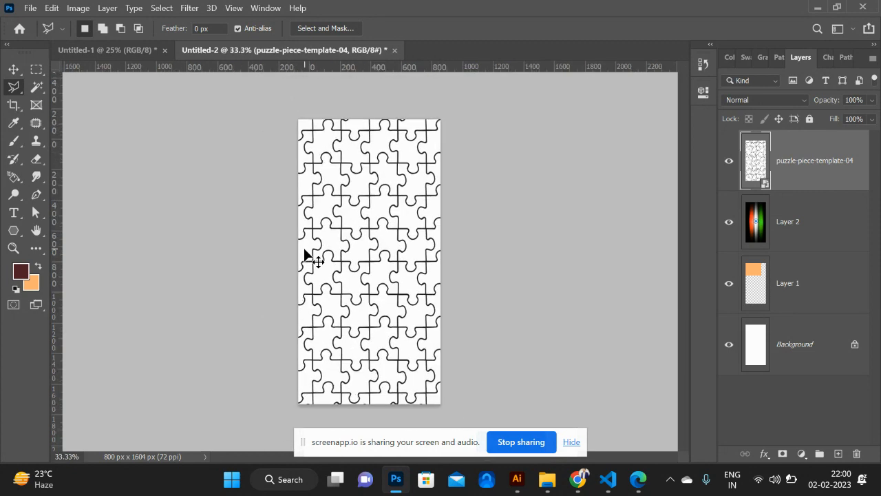
key("ctrl+plus")
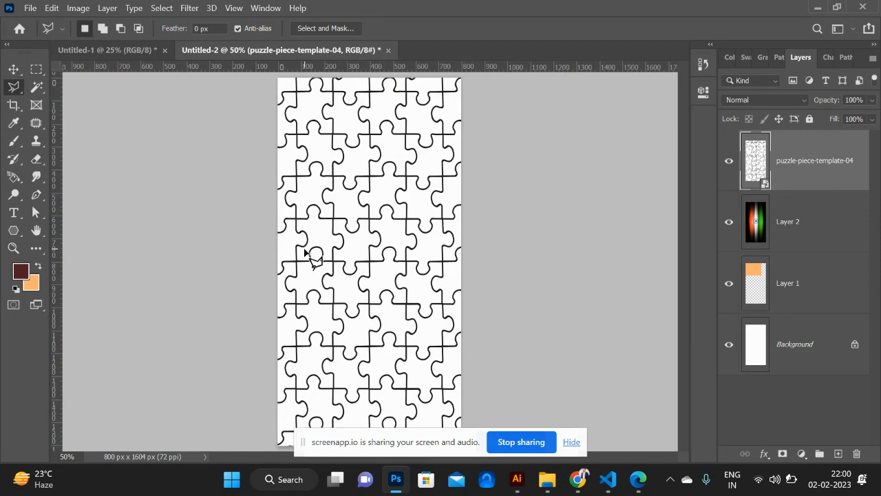
- Select one white puzzle piece with the Magic Wand and extend the selection to all pieces with Similar
left_click(37, 88)
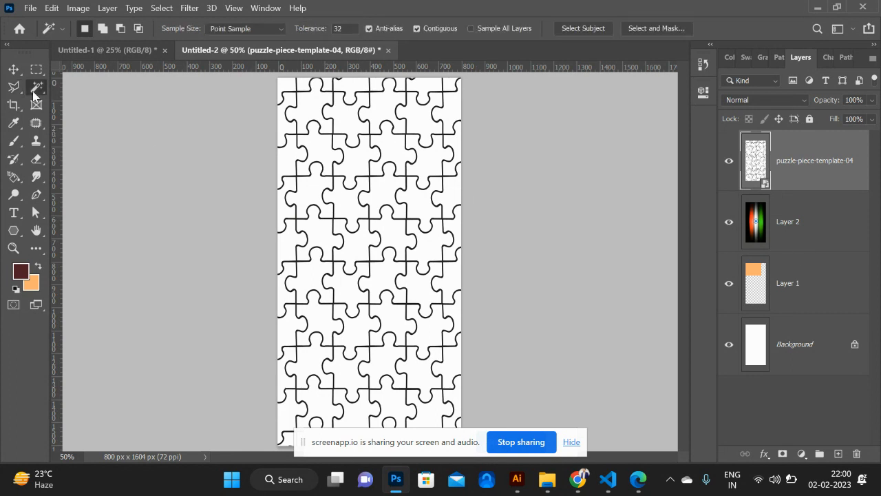
right_click(312, 112)
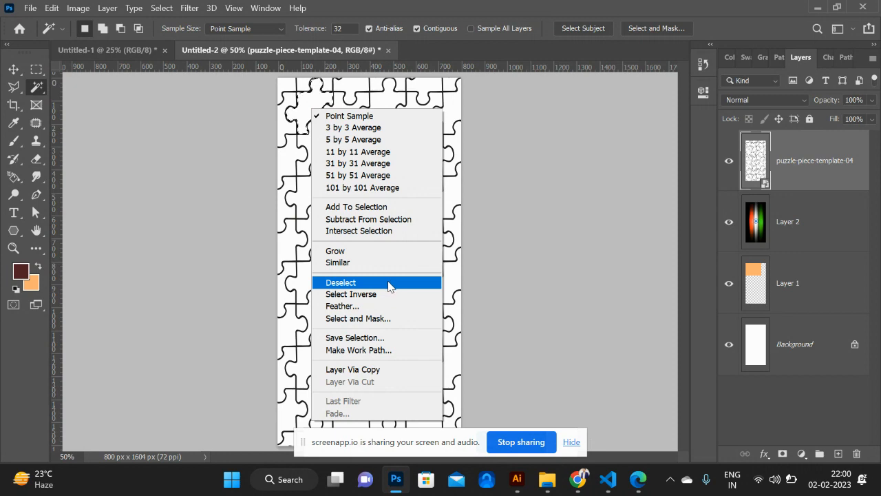
left_click(374, 262)
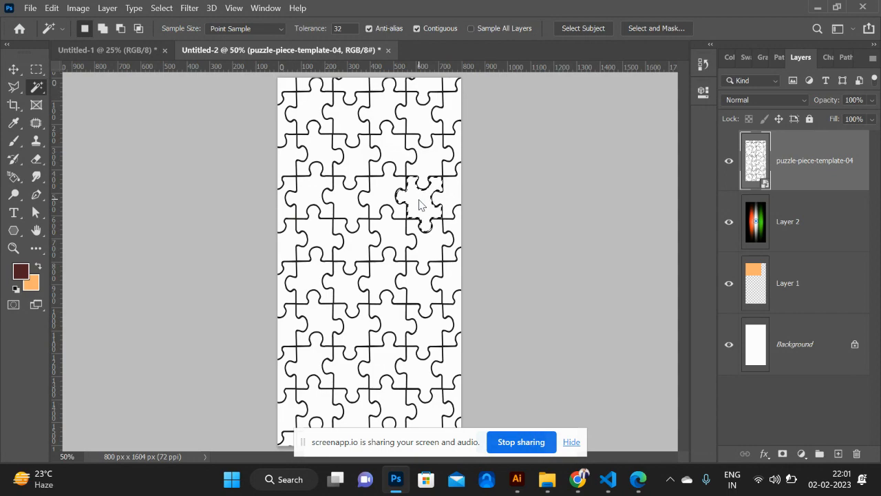
right_click(419, 204)
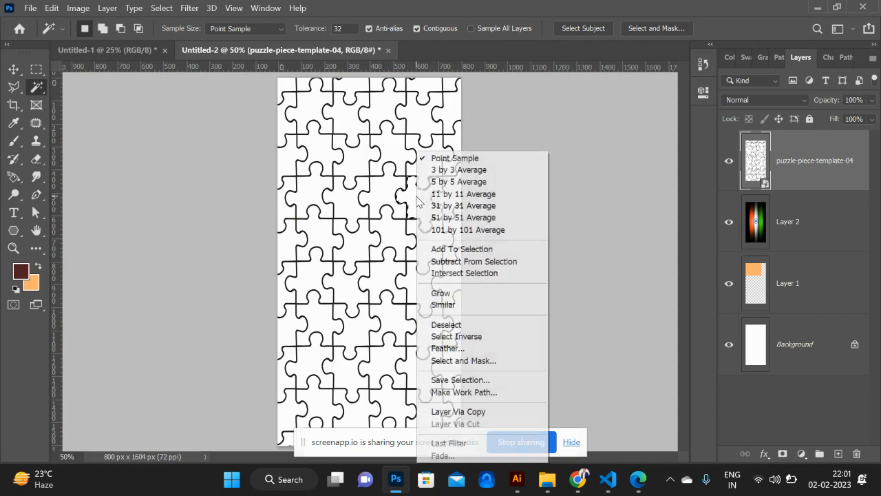
left_click(460, 306)
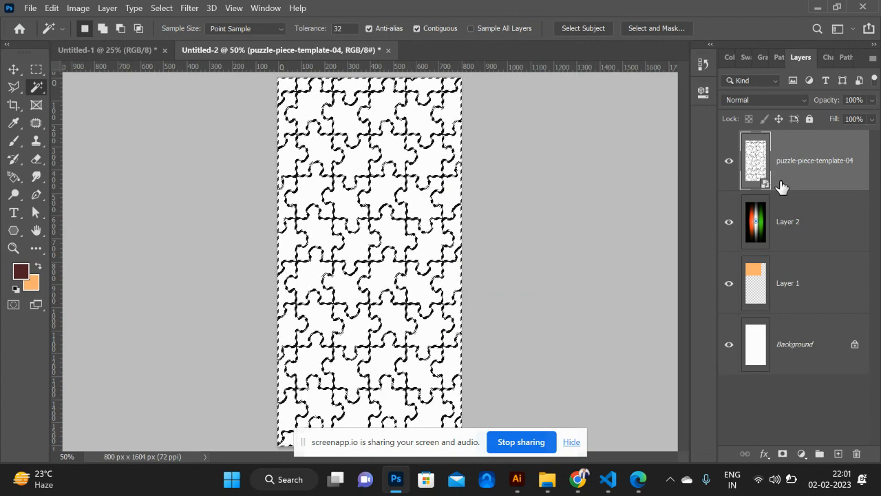
- Hide the puzzle template layer, copy the selected pieces of the flag on Layer 2 to a new layer, and hide Layer 2
left_click(730, 163)
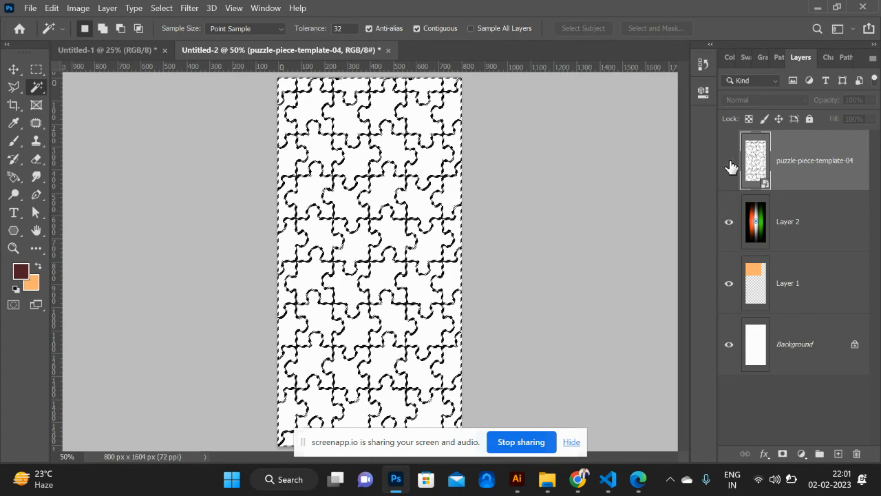
left_click(790, 225)
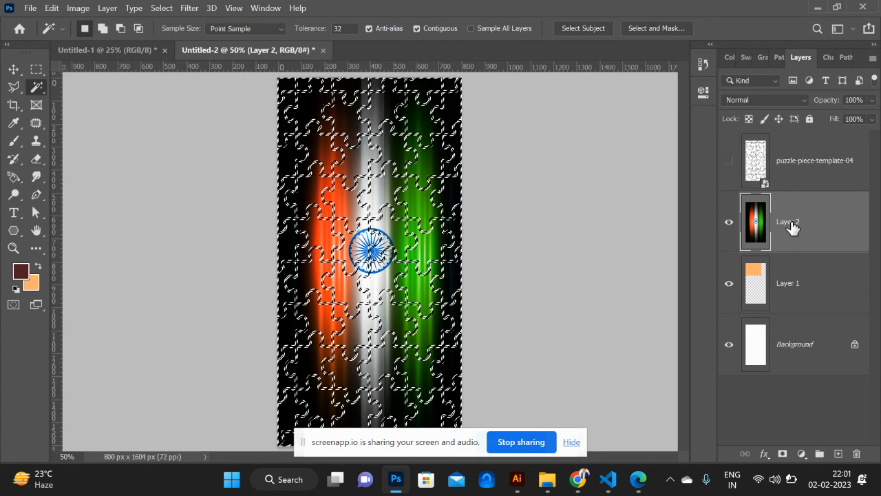
key("ctrl+j")
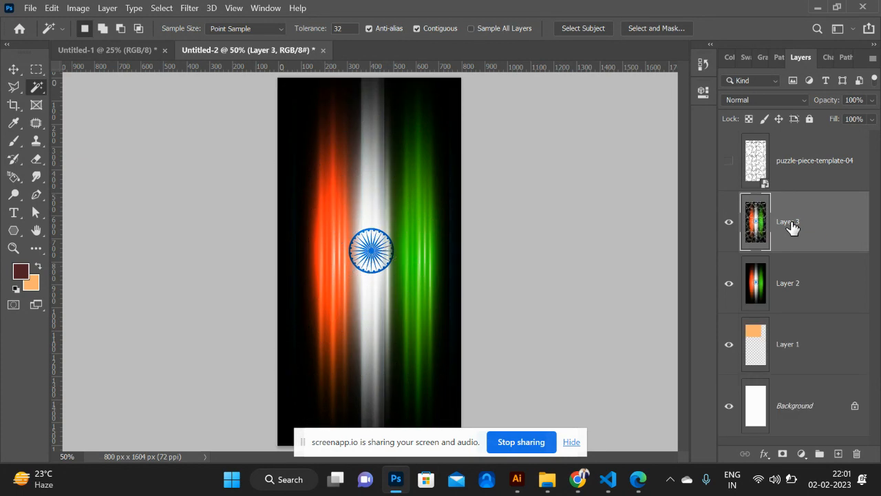
left_click(729, 283)
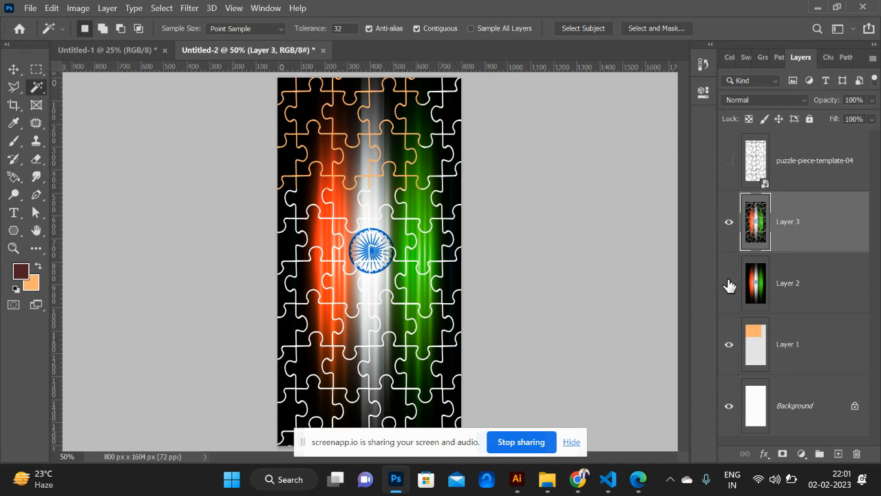
- Show Layer 2, hide Layer 1, and give Layer 3 a Bevel & Emboss style with 313% depth
left_click(730, 284)
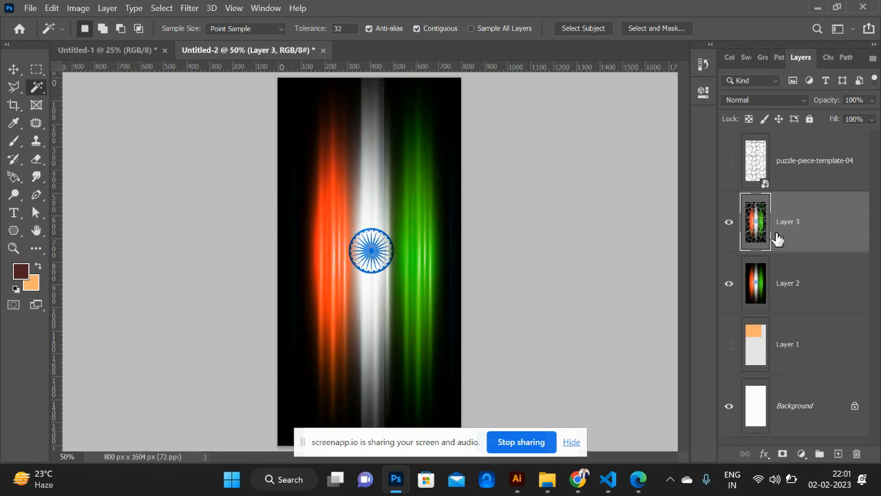
left_click(765, 454)
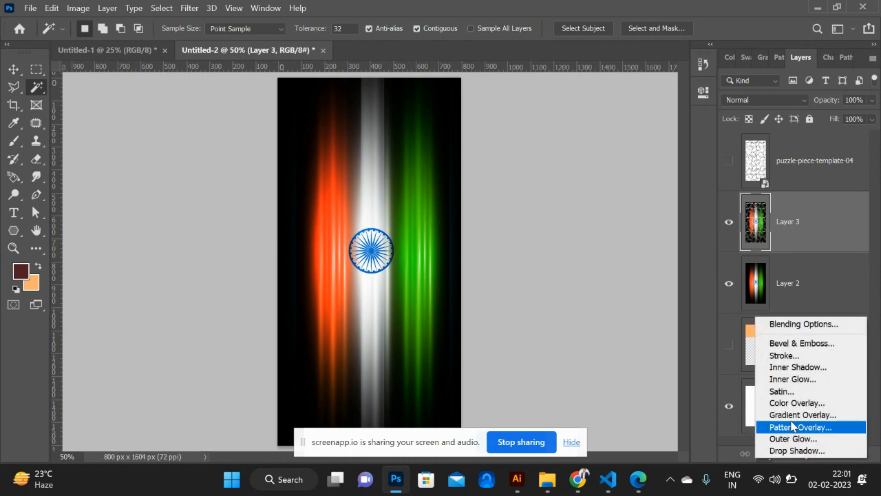
left_click(809, 343)
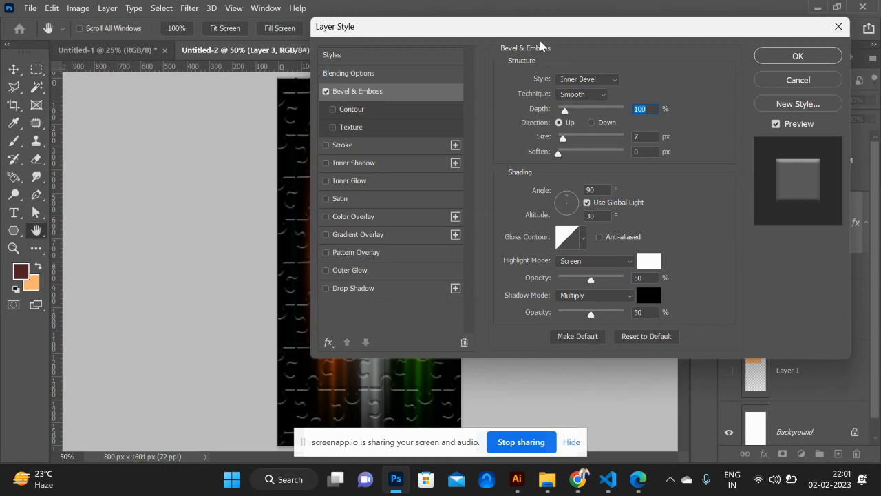
left_click_drag(536, 33, 703, 48)
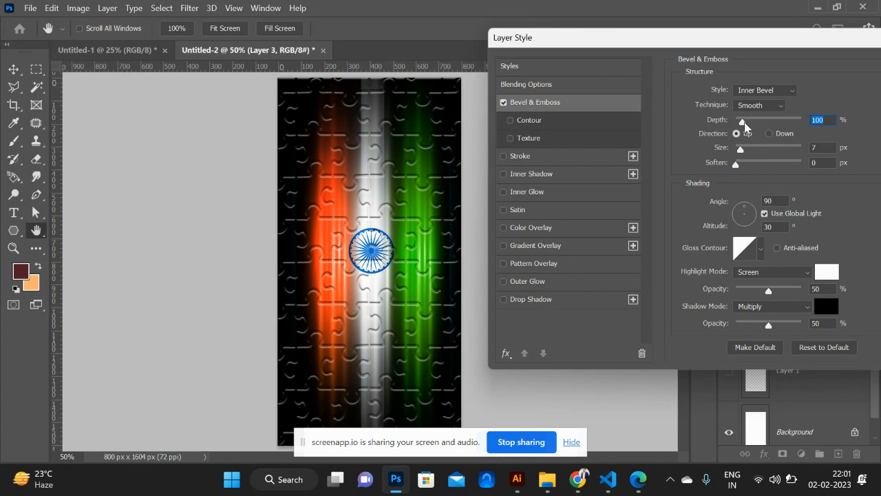
left_click_drag(744, 121, 743, 153)
key("Tab")
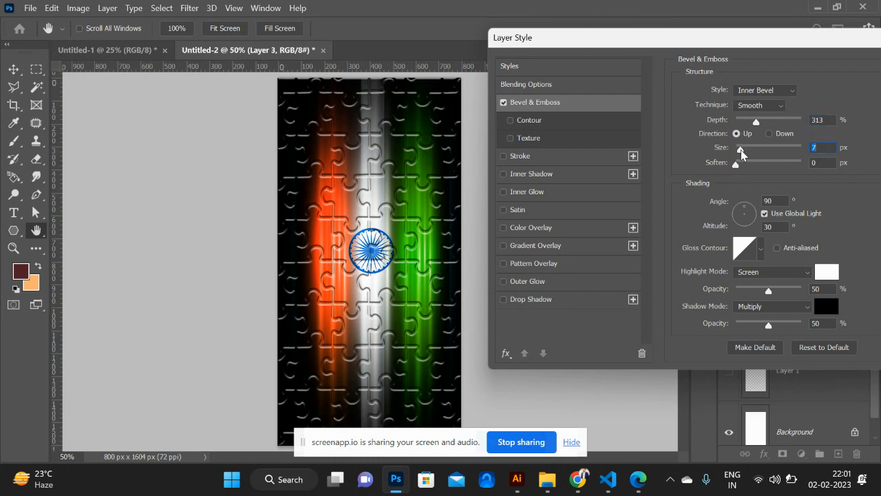
left_click_drag(815, 46, 422, 104)
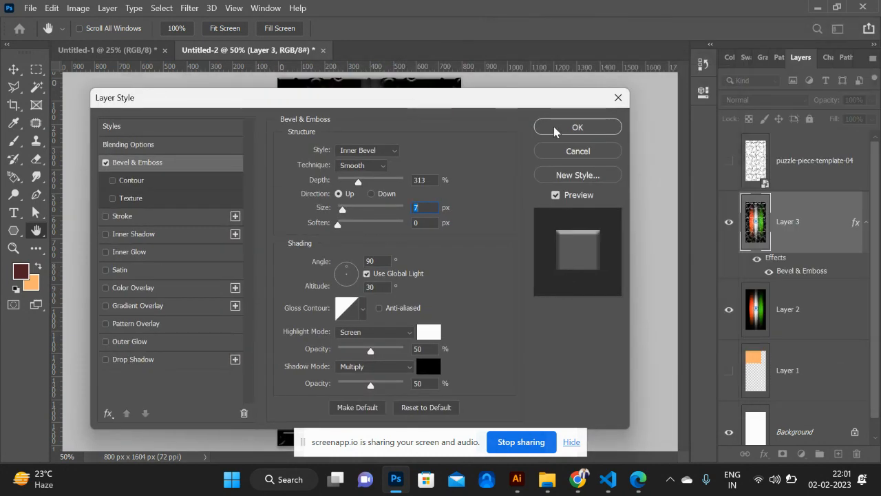
left_click(565, 128)
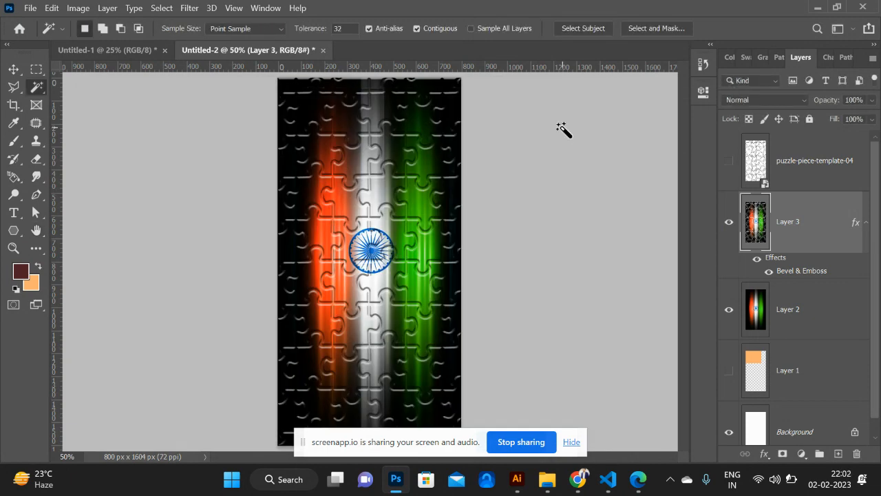
- Merge the embossed Layer 3 with Layer 2 into a single layer
left_click(797, 312, "ctrl")
key("ctrl+e")
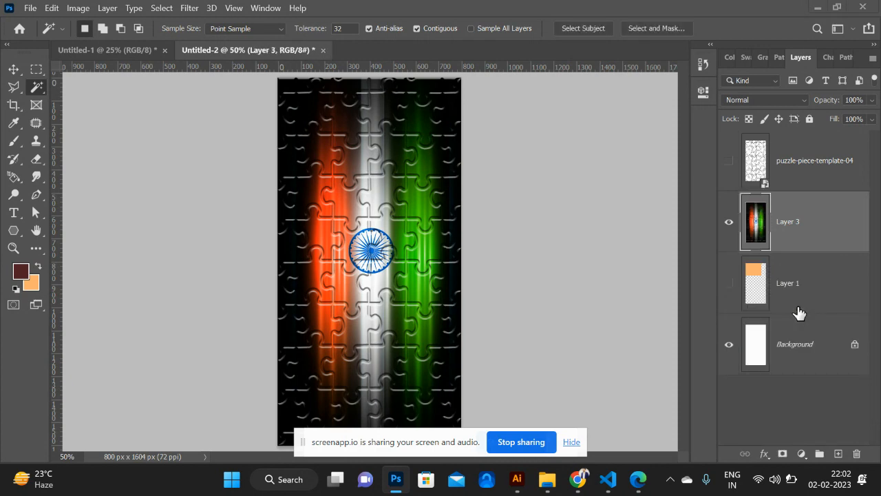
- Switch to the Google Meet call in Chrome, look through the participant list, and return to Photoshop
key("alt+Tab")
left_click(445, 12)
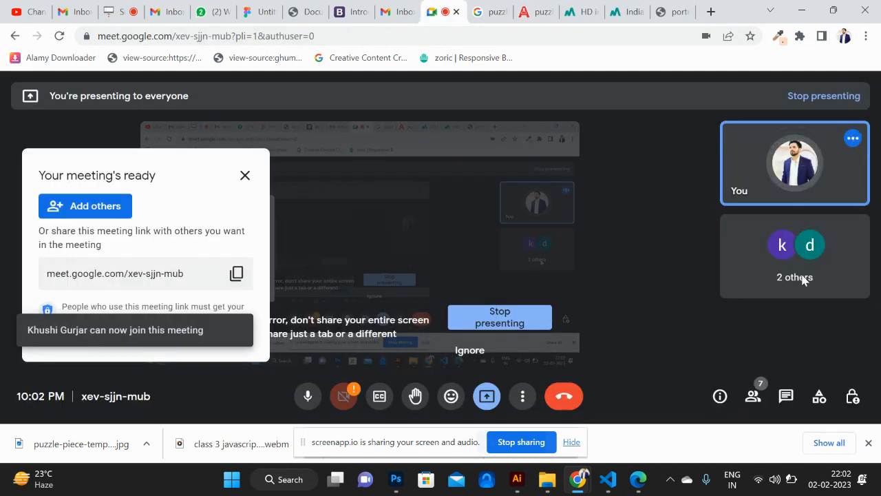
left_click(753, 398)
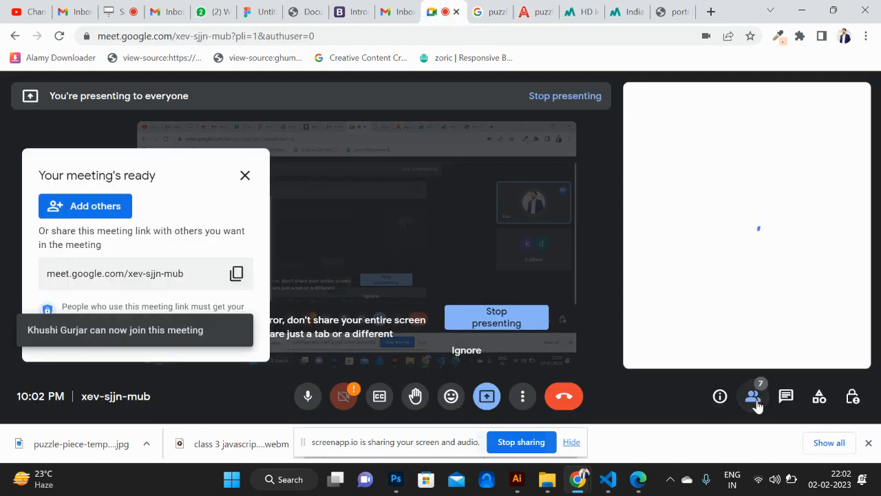
scroll(726, 278, "down", 3)
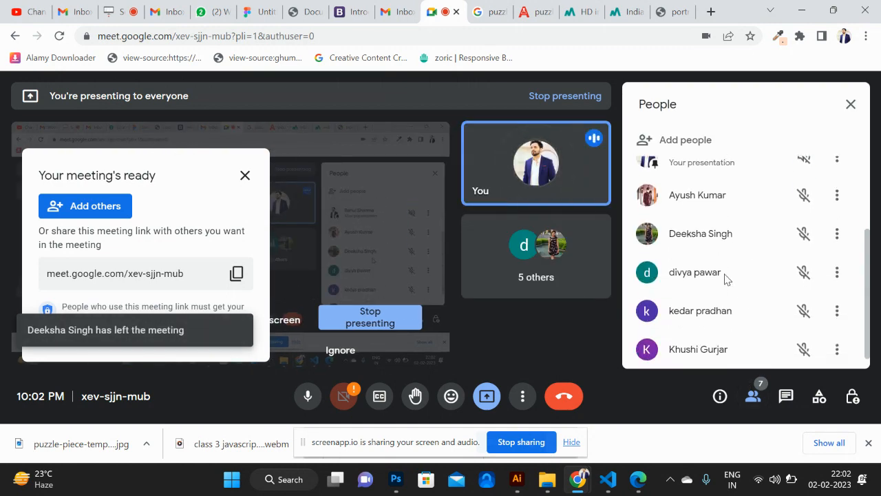
key("alt+Tab")
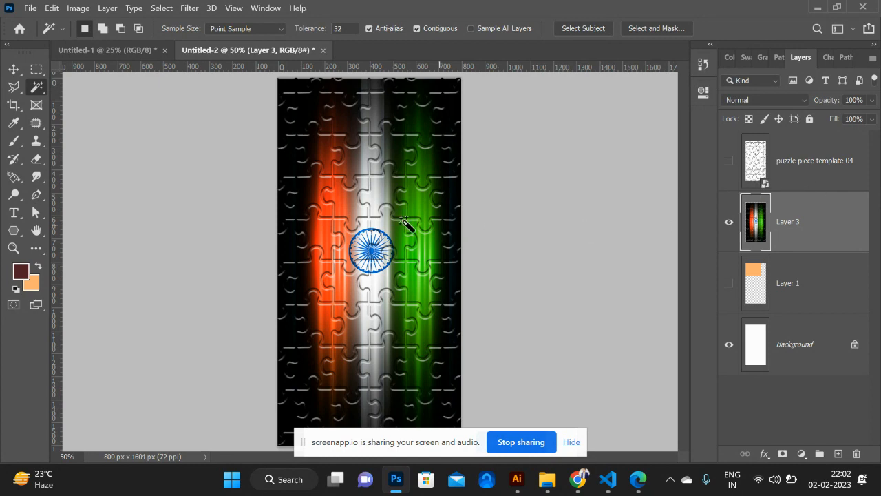
- Select the upper puzzle piece between the white and green stripes using the hidden template layer, and cut it from Layer 3 to a new layer
left_click(378, 190)
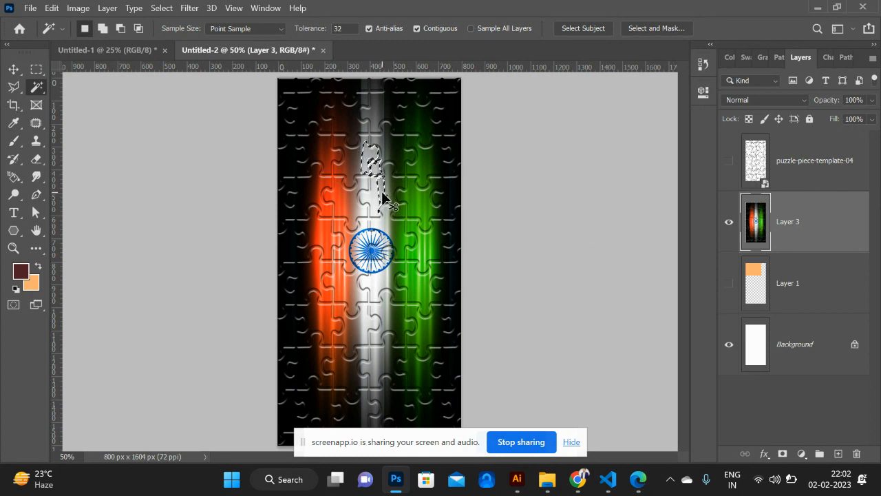
left_click(661, 221)
left_click(775, 172)
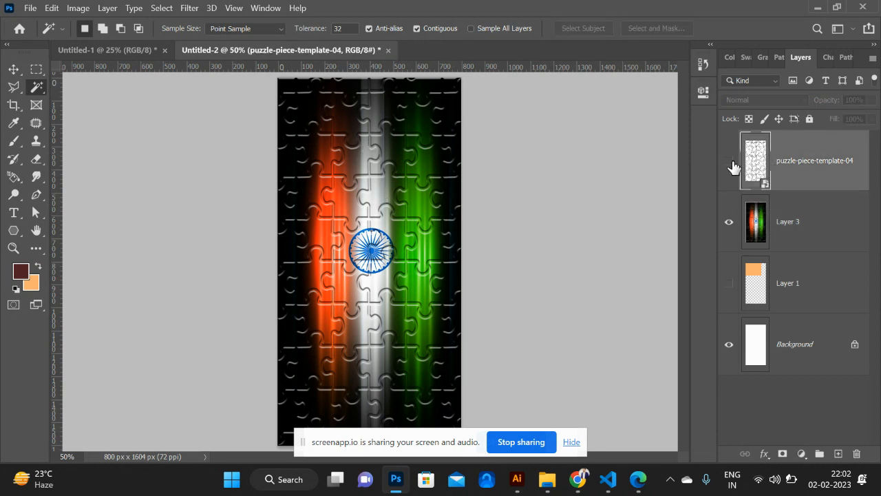
left_click(389, 158)
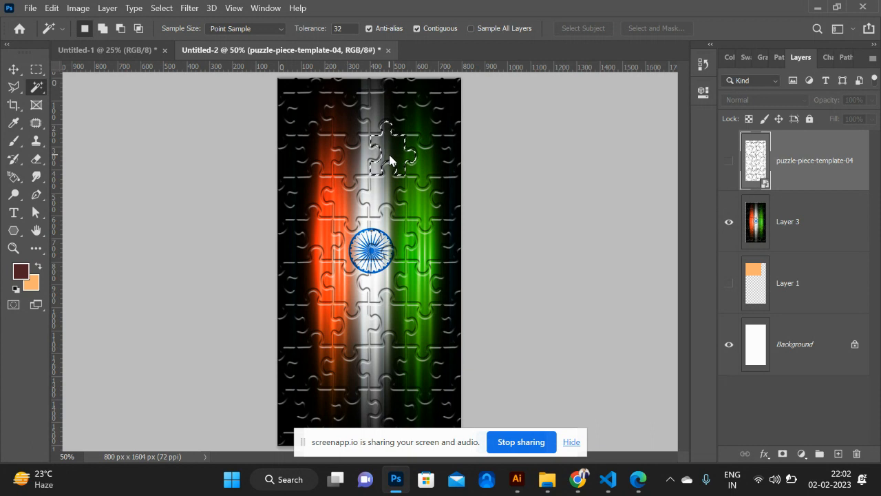
left_click(772, 226)
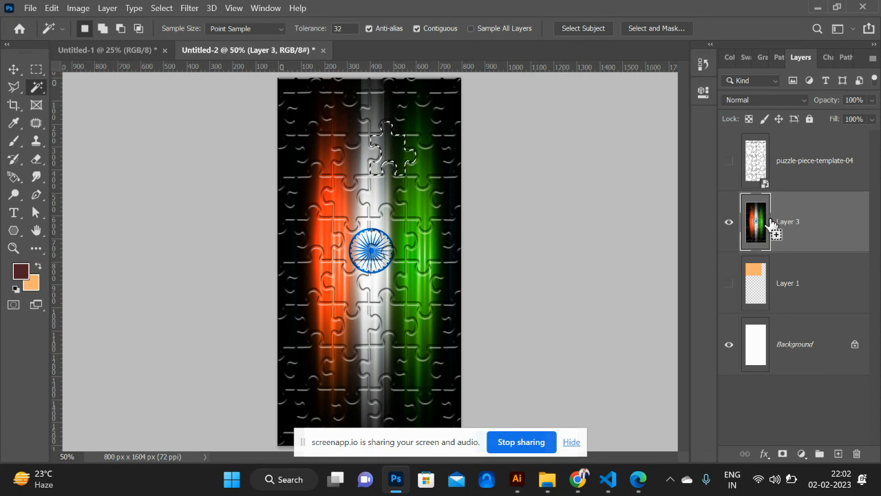
key("ctrl+j")
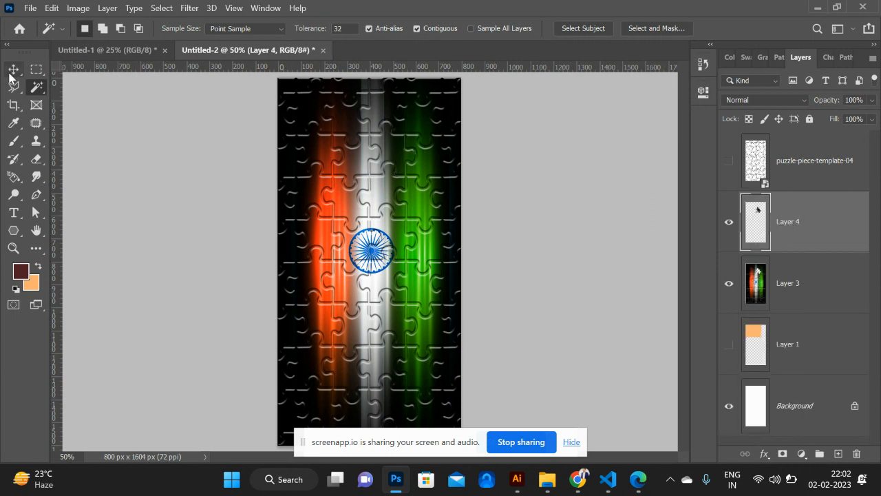
- Move the cut-out piece on Layer 4 over the orange stripe beside the wheel
left_click(14, 70)
left_click_drag(411, 210, 384, 216)
key("ctrl+z")
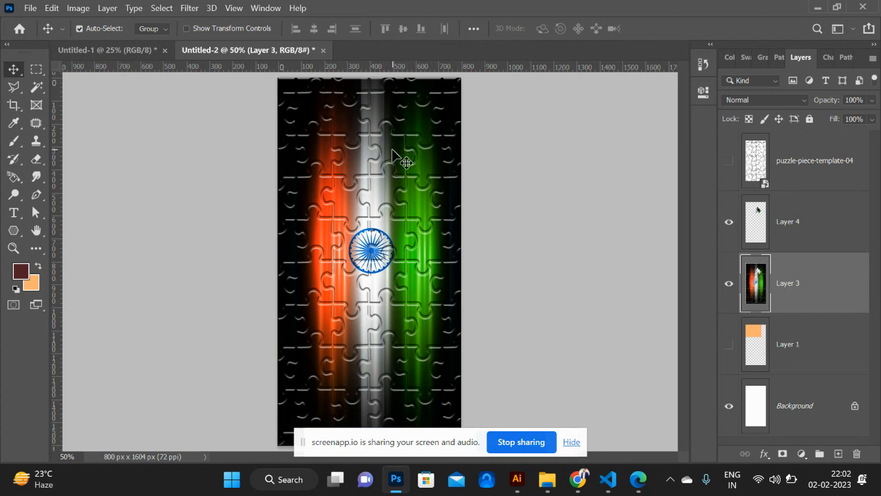
left_click_drag(393, 158, 318, 259)
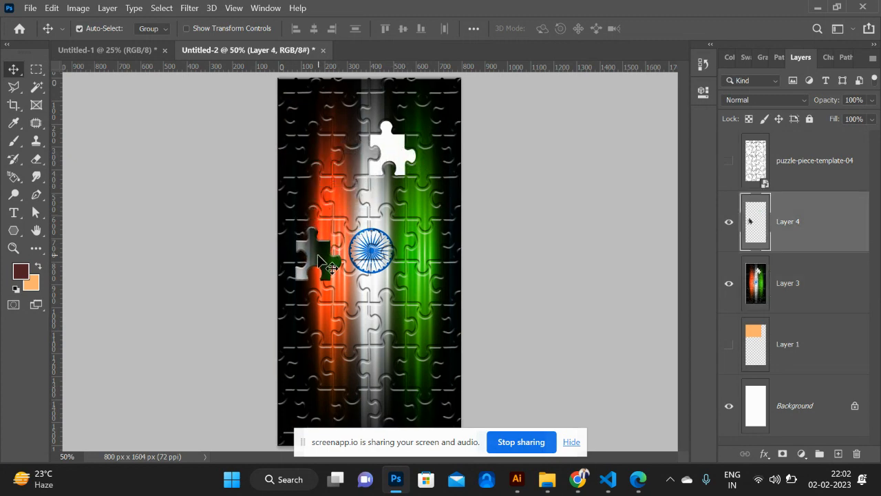
- Select the puzzle piece at the wheel's lower right using the template layer, and cut it from Layer 3 to a new layer
left_click(752, 162)
key("w")
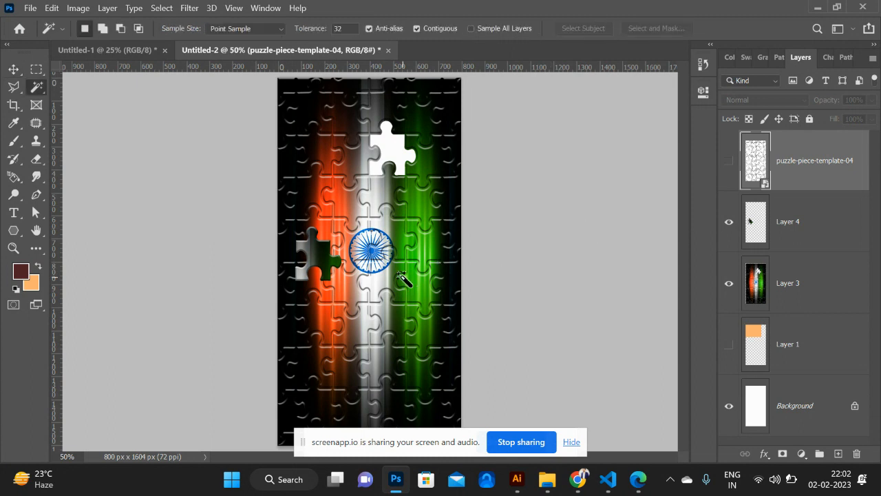
left_click(384, 283)
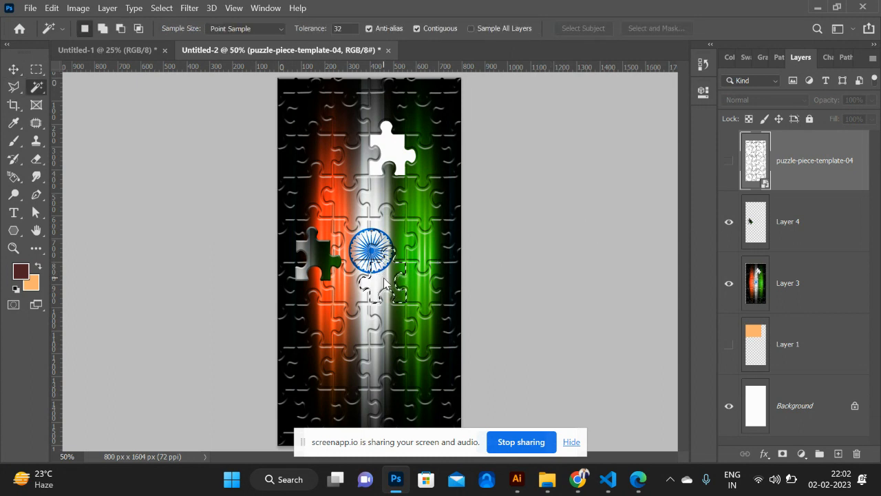
left_click(804, 279)
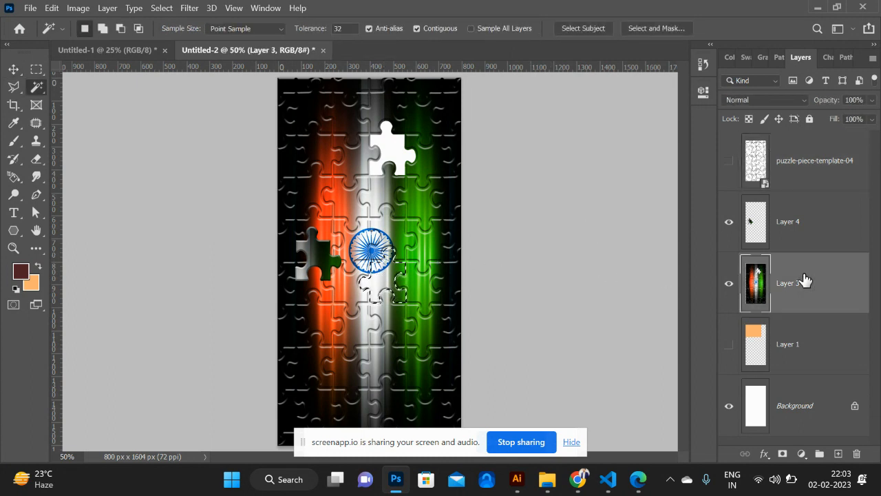
key("ctrl+j")
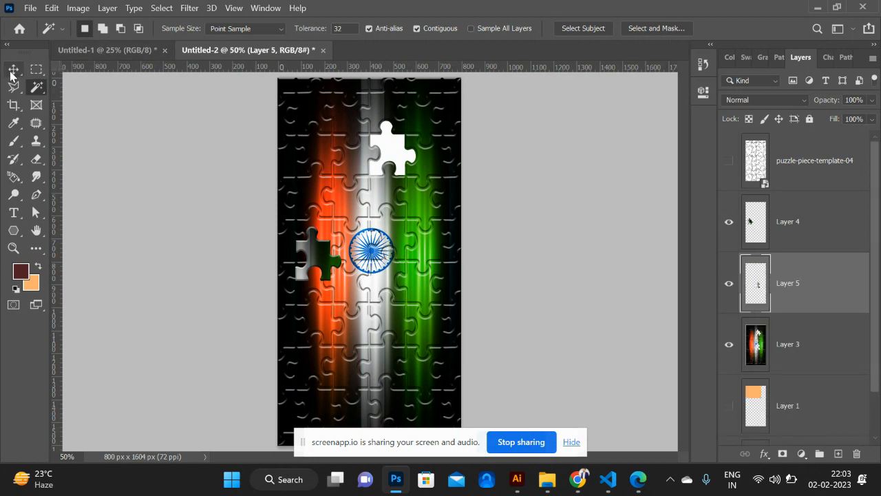
- Move both cut-out pieces off the canvas to the left of the flag, and extend the canvas with Reveal All
left_click(13, 68)
left_click(389, 228)
left_click_drag(392, 215, 400, 177)
key("ctrl+z")
left_click_drag(385, 257, 400, 180)
left_click_drag(318, 263, 255, 210)
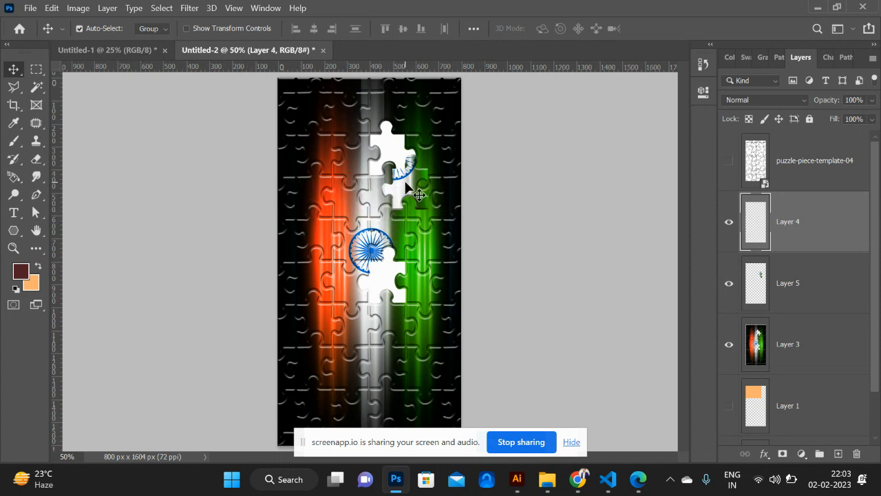
left_click_drag(420, 188, 247, 263)
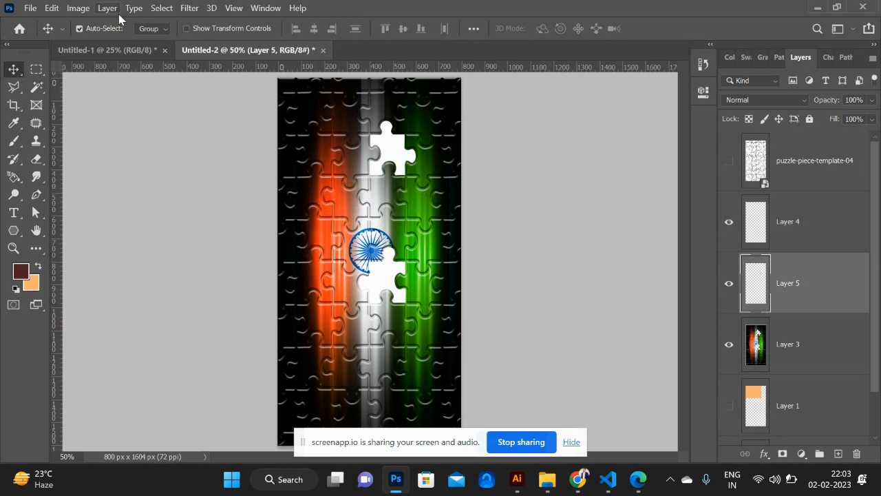
left_click(79, 8)
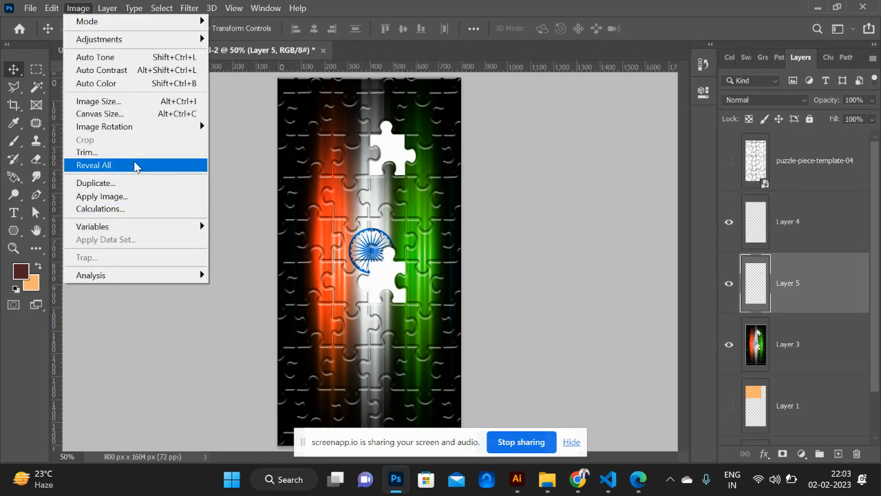
left_click(135, 166)
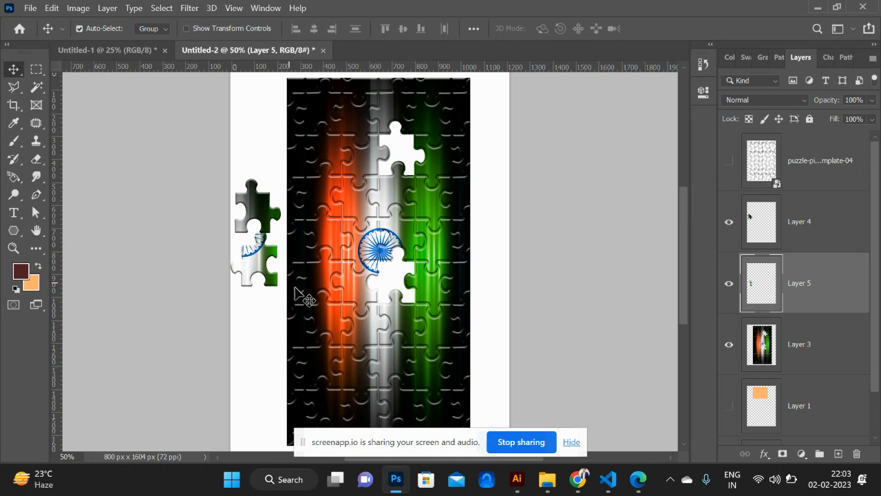
- Move the two loose pieces up so they sit one above the other beside the flag's upper left side
left_click(259, 328)
left_click_drag(267, 204, 274, 134)
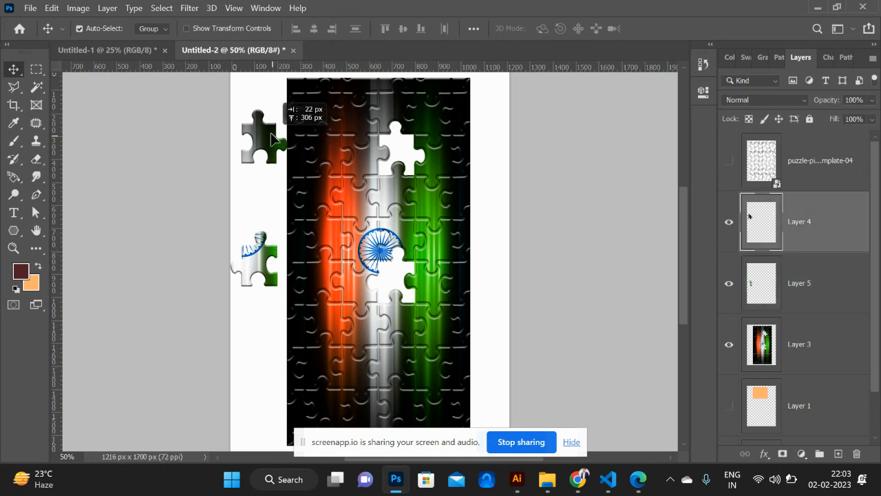
key("ctrl+plus")
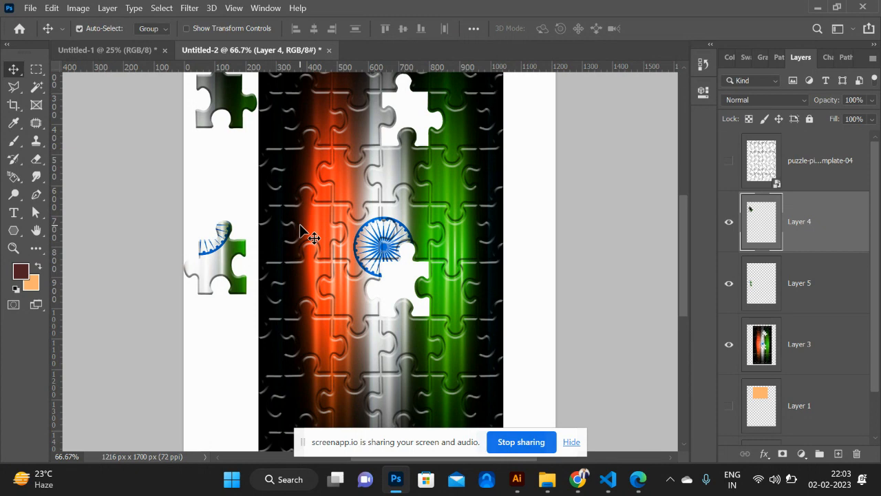
left_click_drag(230, 262, 224, 131)
left_click(252, 260)
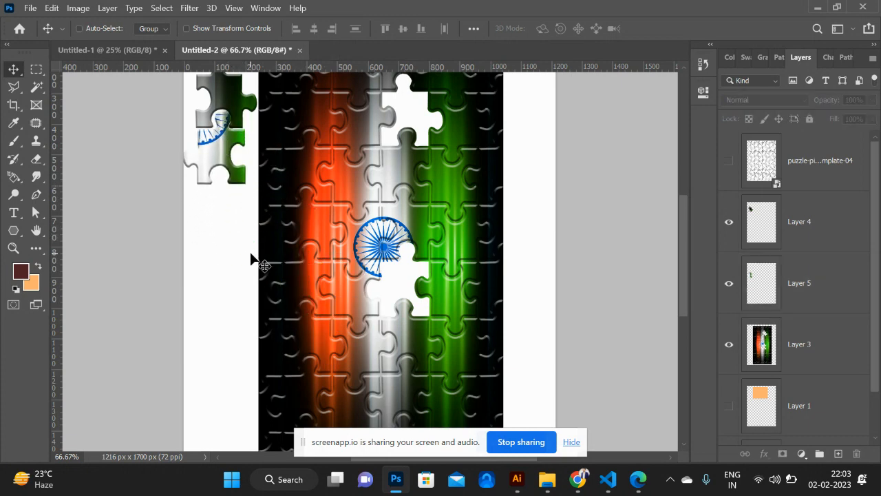
key("ctrl+minus")
key("ctrl+minus")
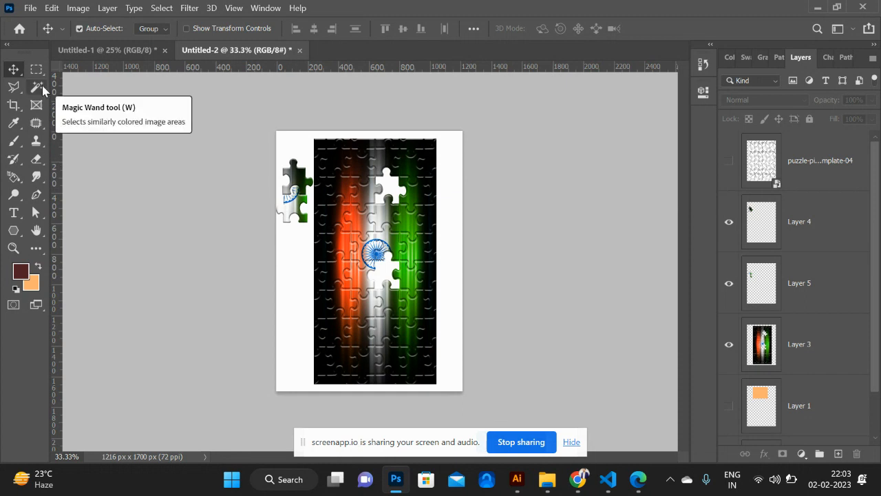
- Select a puzzle piece low in the flag between the orange and white stripes using the template layer, and cut it from Layer 3 to a new layer
left_click(814, 183)
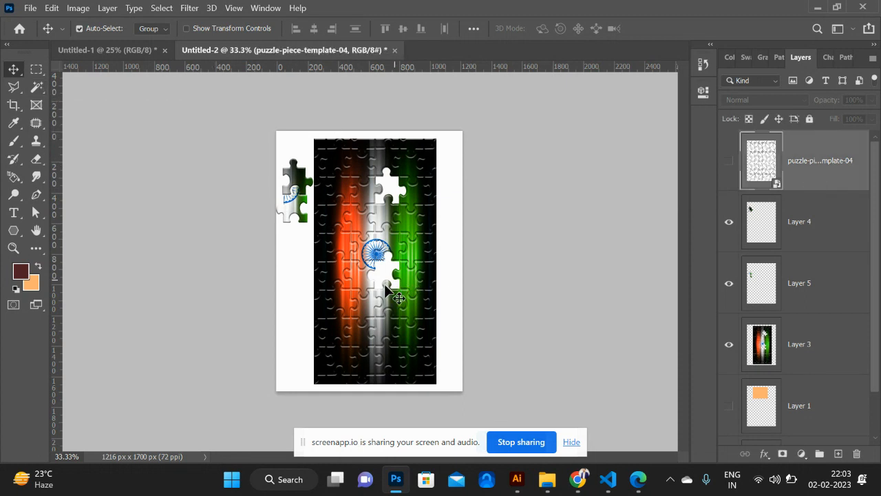
left_click(37, 87)
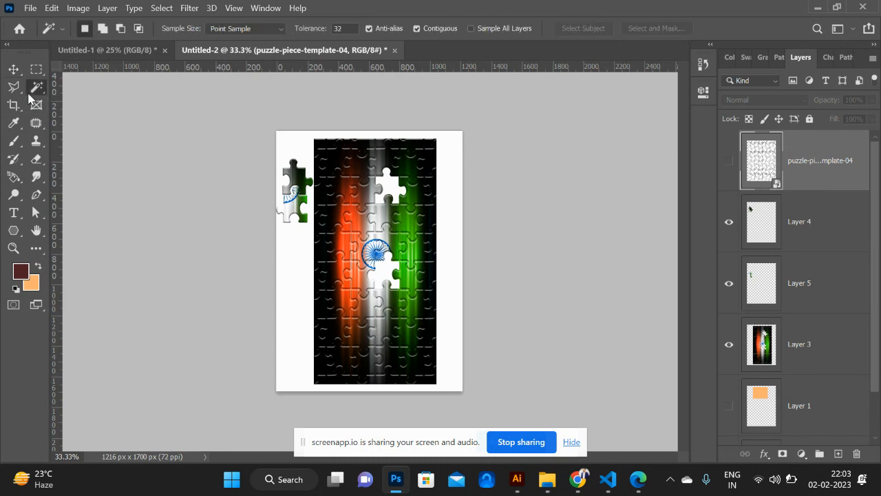
left_click(361, 338)
left_click(772, 332)
key("ctrl+j")
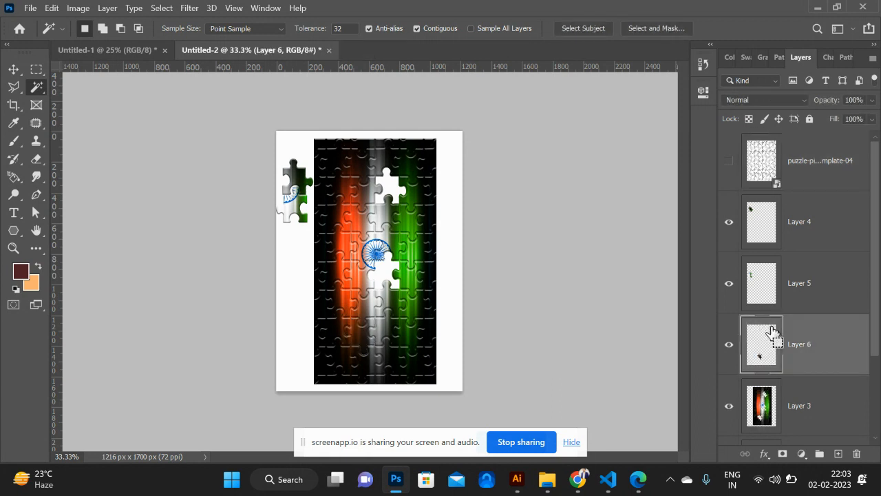
left_click(14, 69)
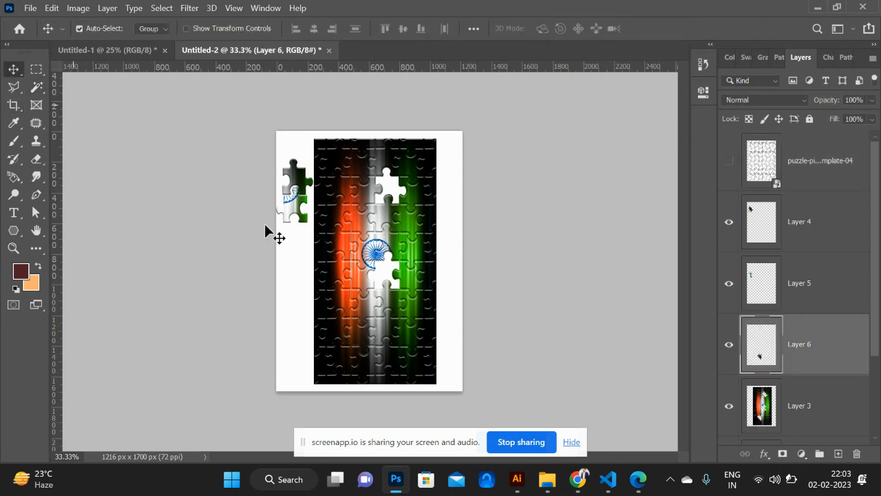
- Move the loose piece from the flag's lower part onto the green stripe beside the wheel, and activate the Quick Selection tool
left_click_drag(384, 246, 389, 184)
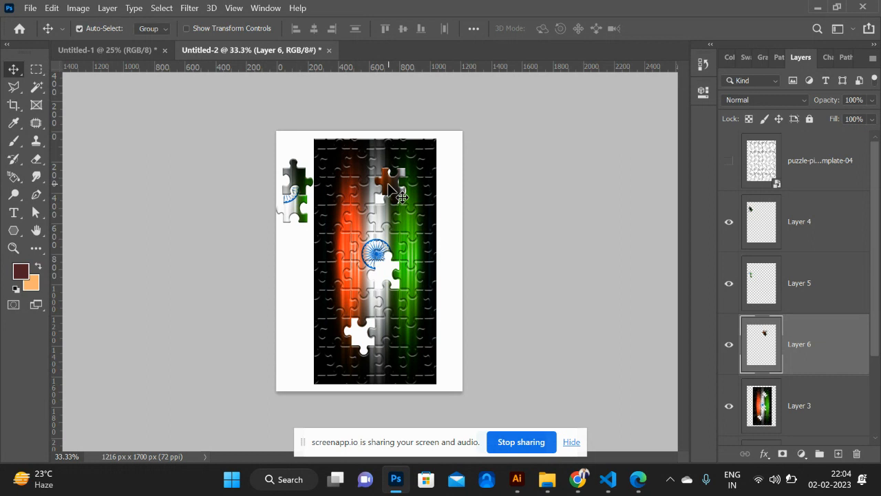
left_click_drag(389, 187, 411, 230)
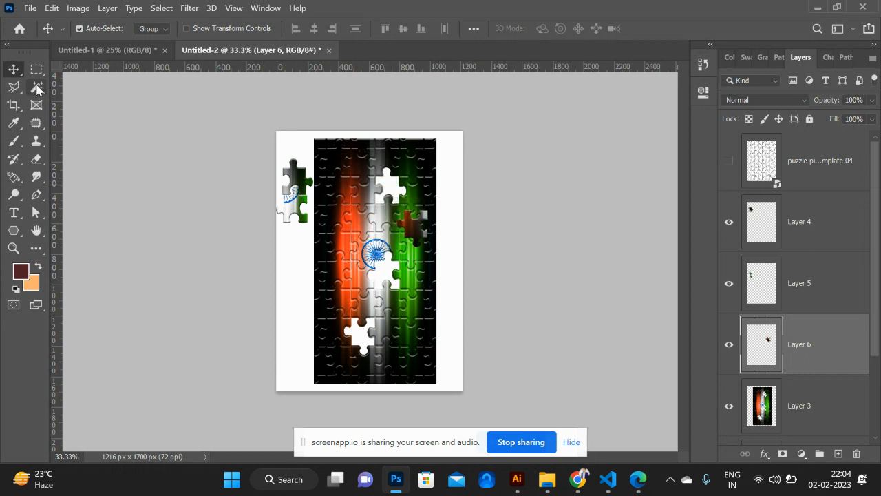
left_click_drag(37, 88, 38, 90)
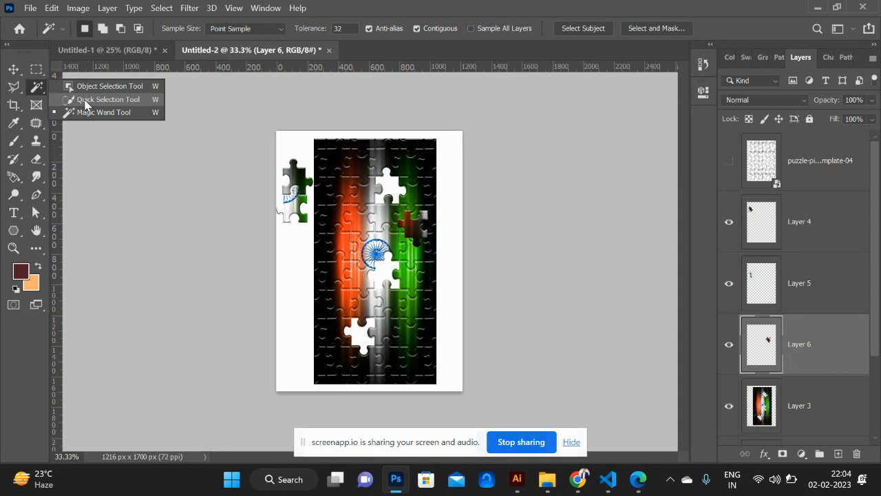
left_click(85, 102)
- Switch to Chrome, search Google Images for "narendra modi" and preview The Statesman portrait with the orange vest and grey background
left_click(818, 7)
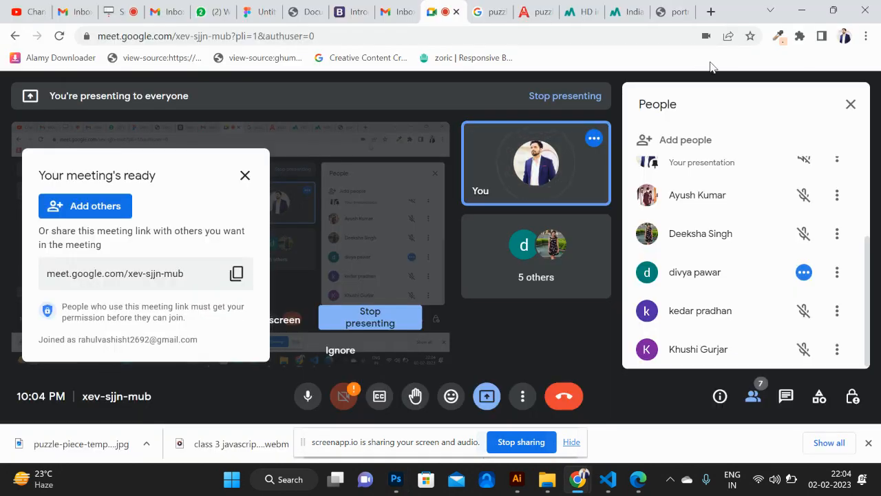
left_click(584, 16)
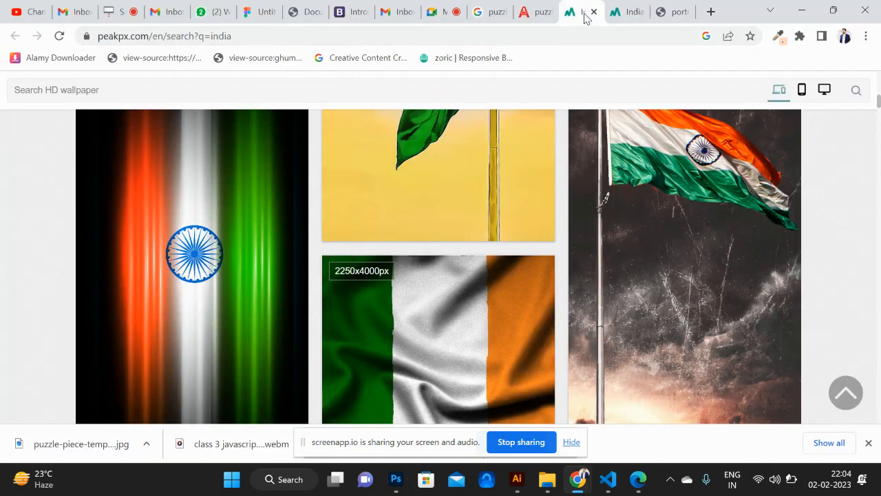
left_click(505, 39)
type("nar")
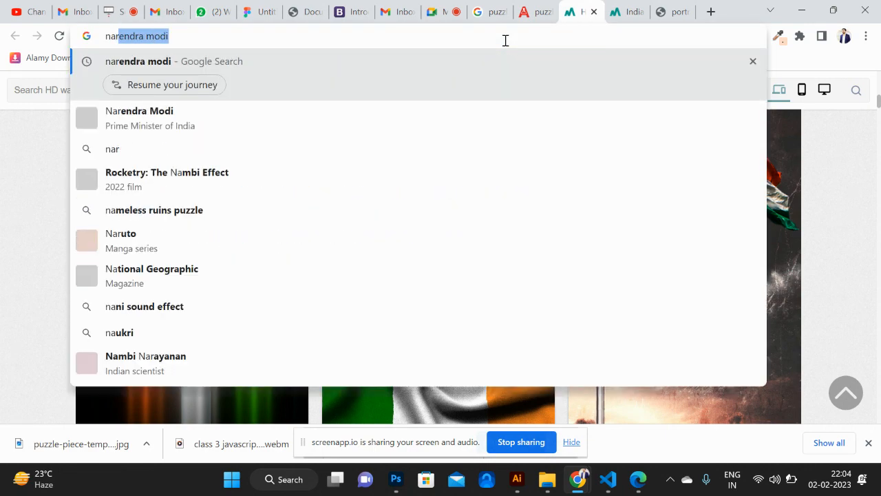
type("e")
key("Return")
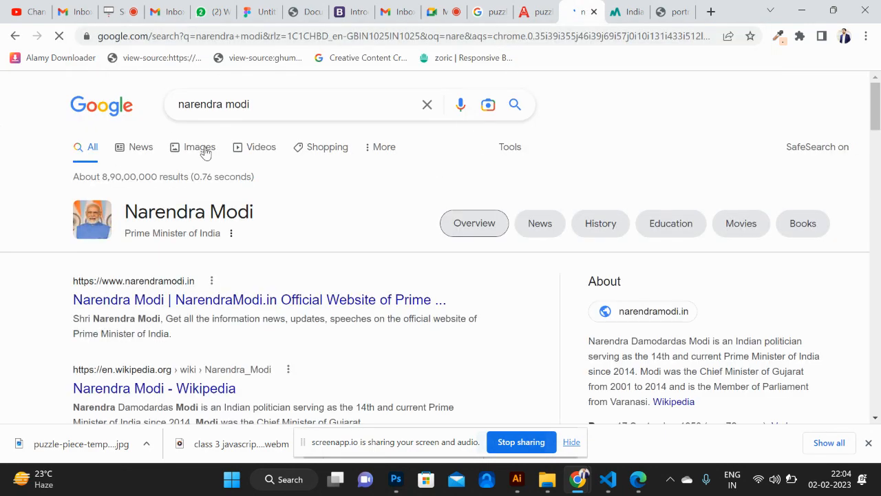
left_click(184, 151)
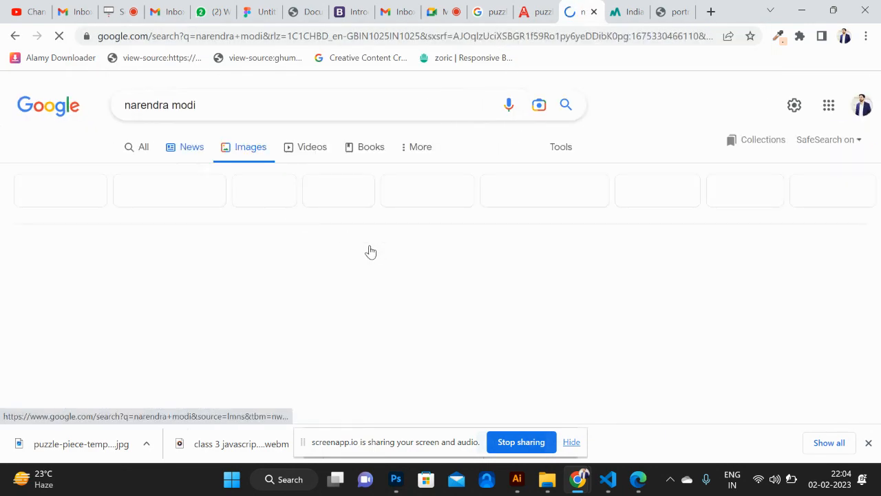
scroll(367, 278, "down", 1)
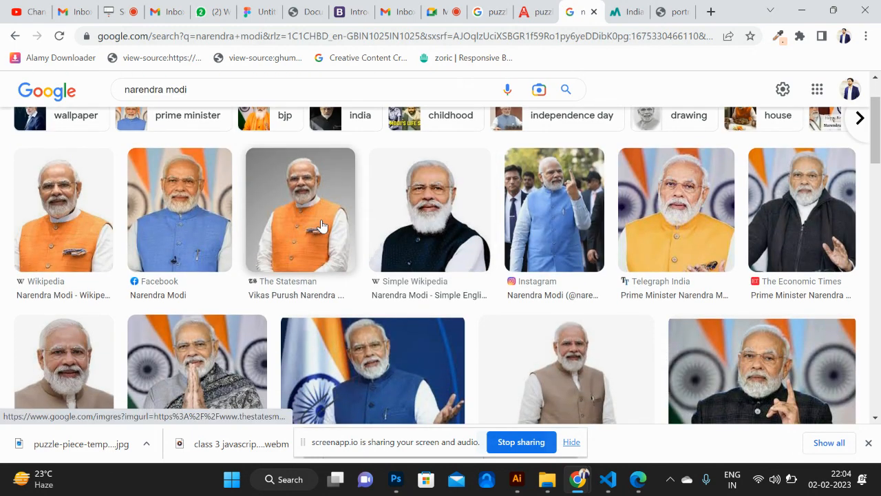
left_click(321, 226)
- Open the previewed portrait as a separate image in a new tab, check it, and return to the search results
right_click(747, 220)
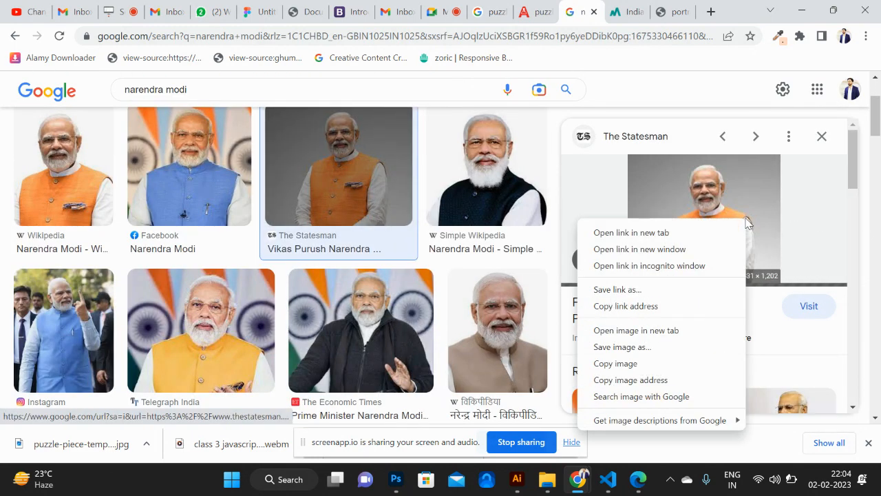
left_click(637, 331)
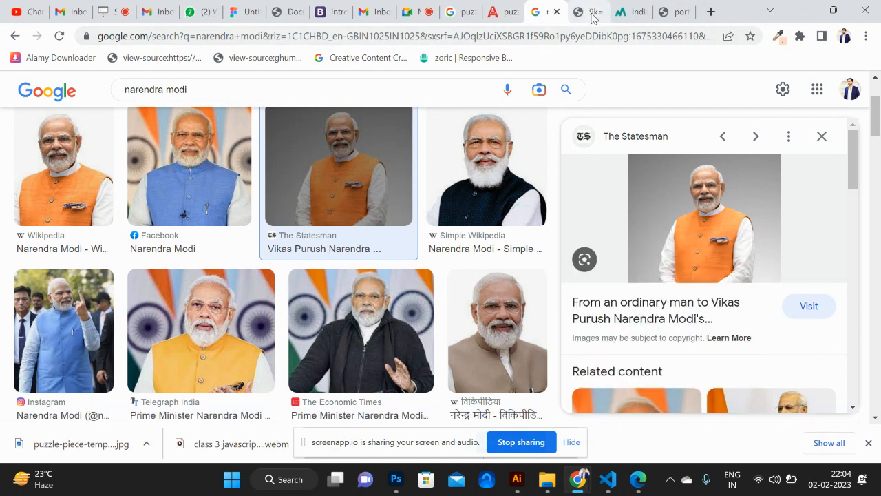
left_click(591, 17)
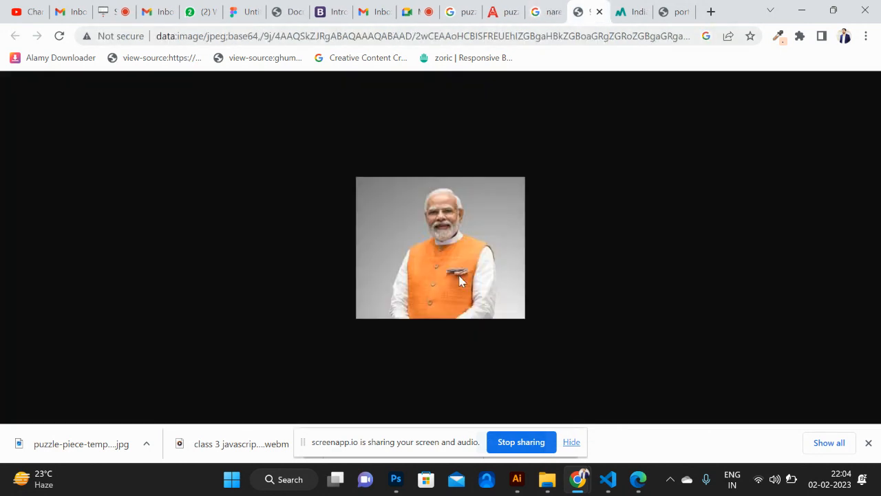
left_click(559, 12)
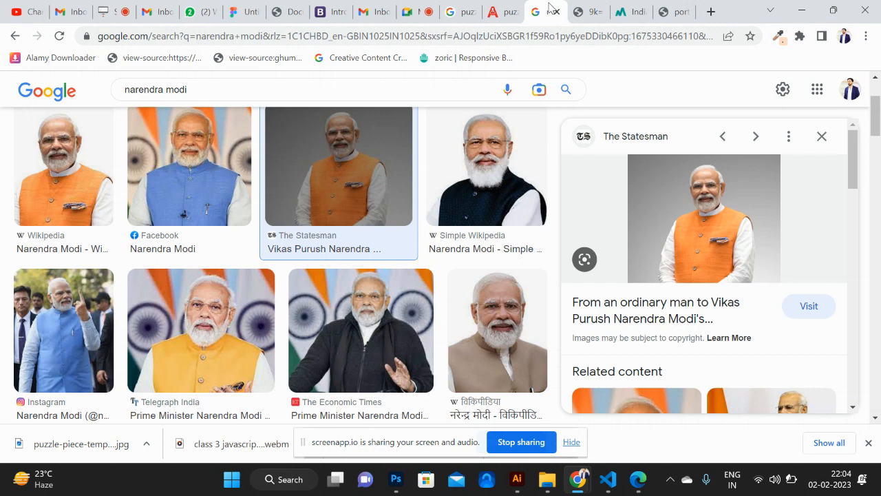
- Open The Statesman article behind the previewed portrait in a new tab and copy its large image
middle_click(693, 225)
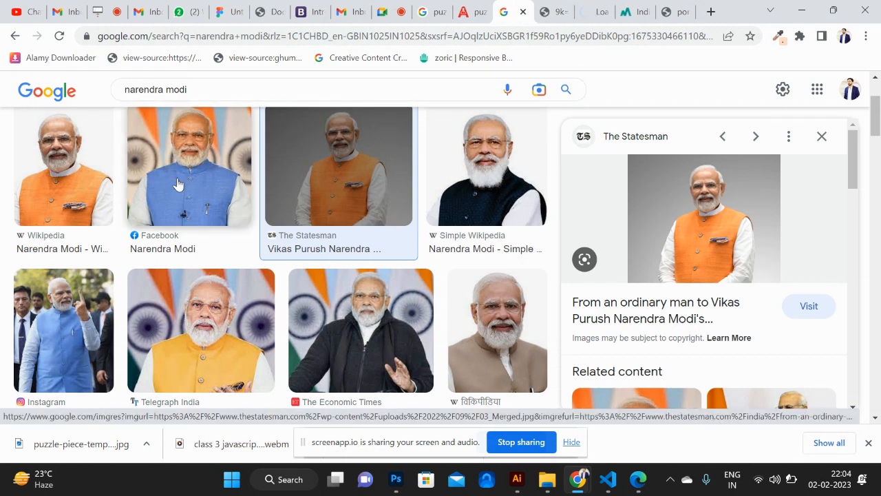
left_click(591, 12)
scroll(470, 305, "down", 1)
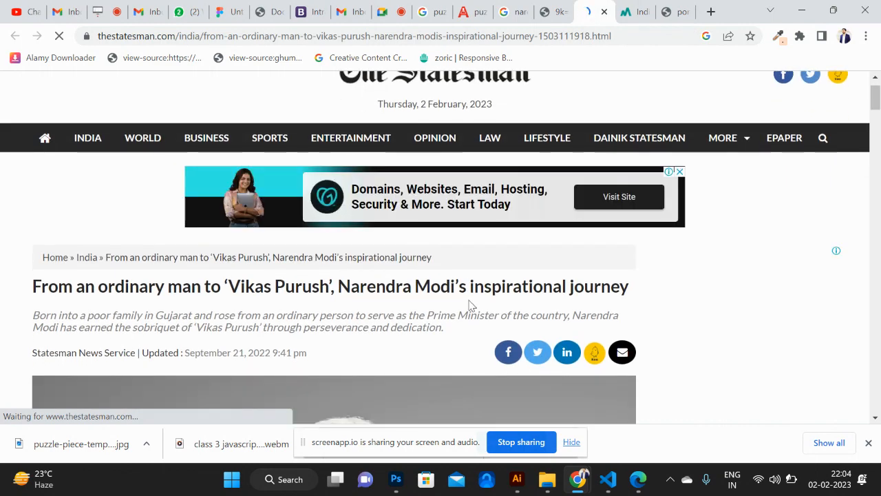
scroll(470, 306, "down", 8)
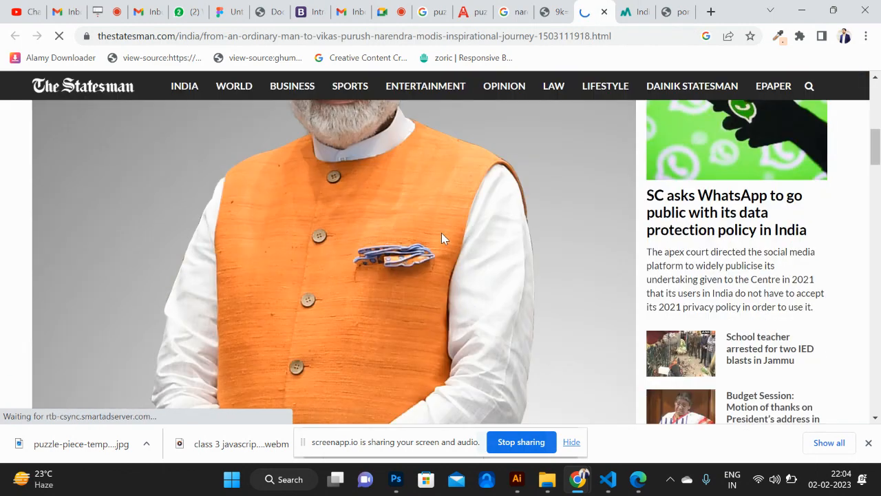
right_click(388, 202)
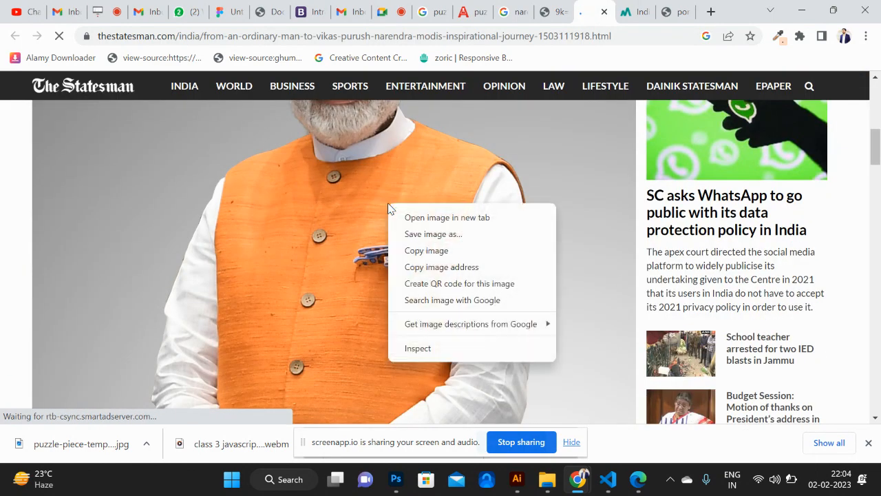
left_click(441, 251)
- Switch to Photoshop, paste the portrait into a new document with the default settings, and extend the canvas with Reveal All
key("alt+Tab")
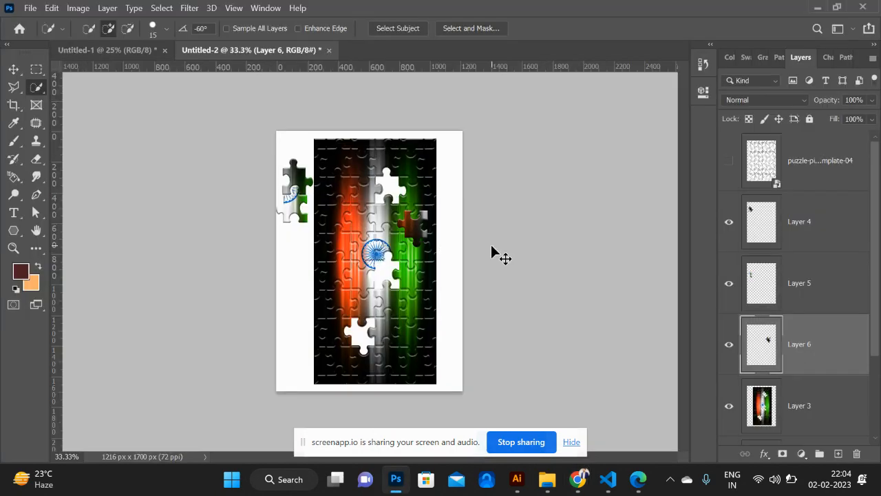
key("ctrl+n")
key("Return")
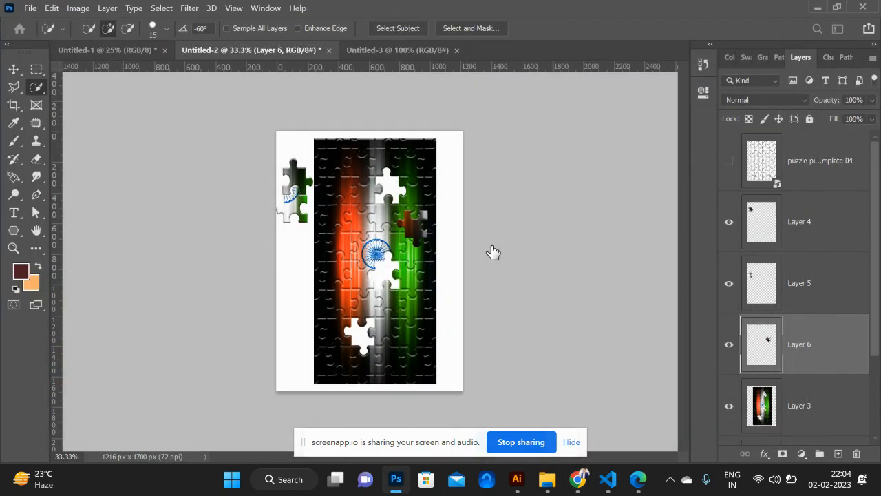
key("ctrl+v")
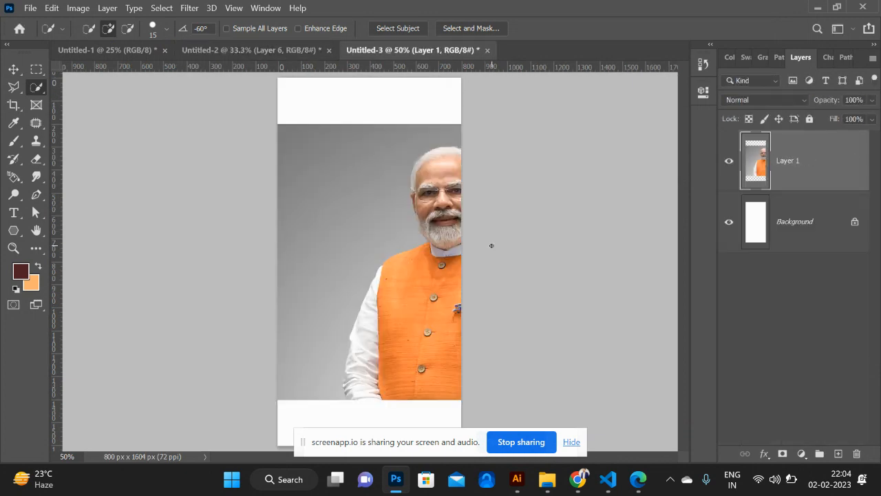
left_click(78, 8)
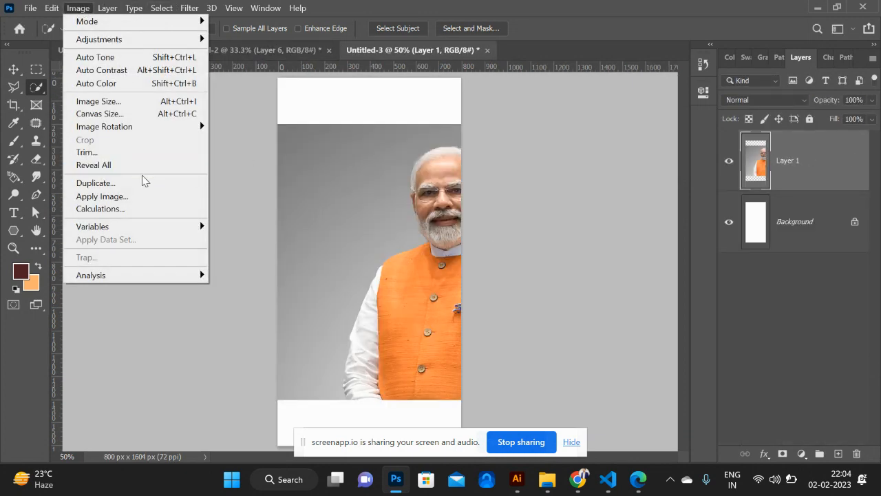
left_click(128, 166)
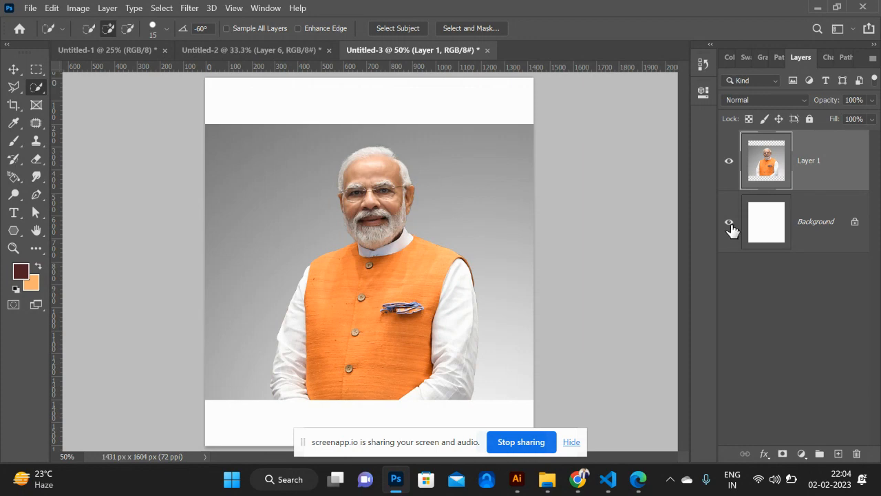
- Trim the canvas to the portrait based on transparent pixels on all four sides, with the Background layer temporarily hidden
left_click(730, 222)
left_click(75, 8)
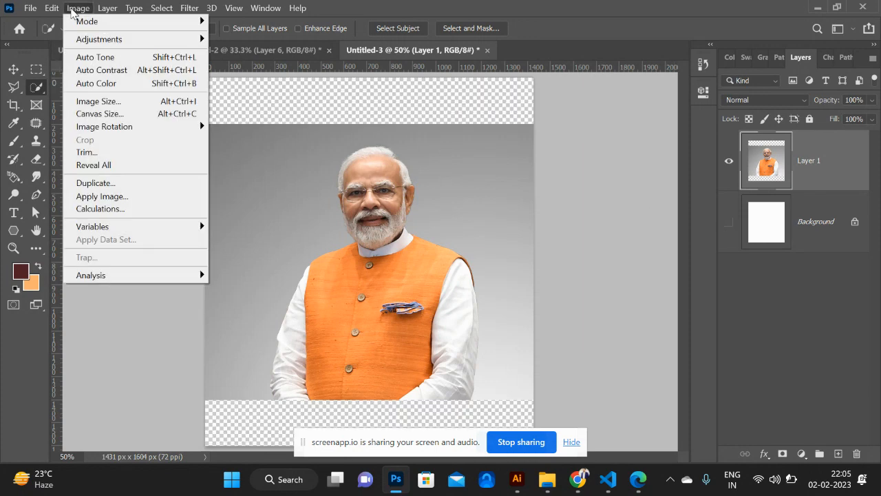
left_click(125, 155)
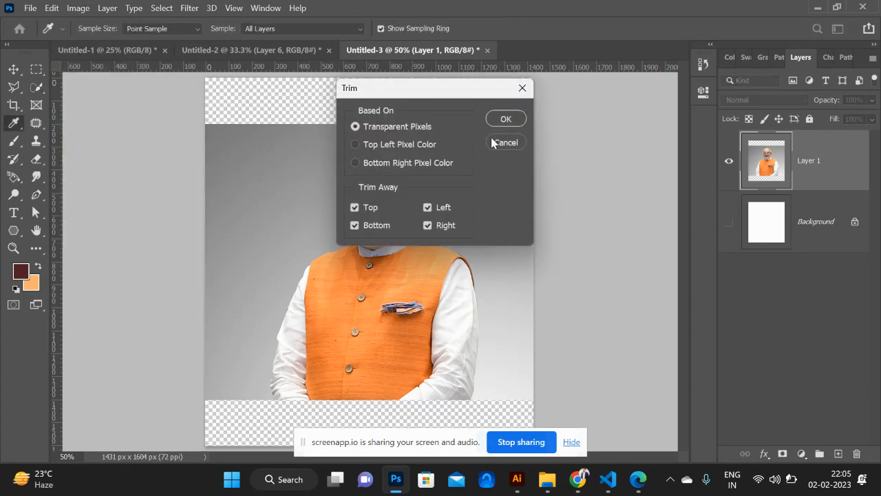
left_click(504, 122)
- Select the whole man on Layer 1 with the Quick Selection tool, covering the vest, both sleeves, the head and the ear
key("w")
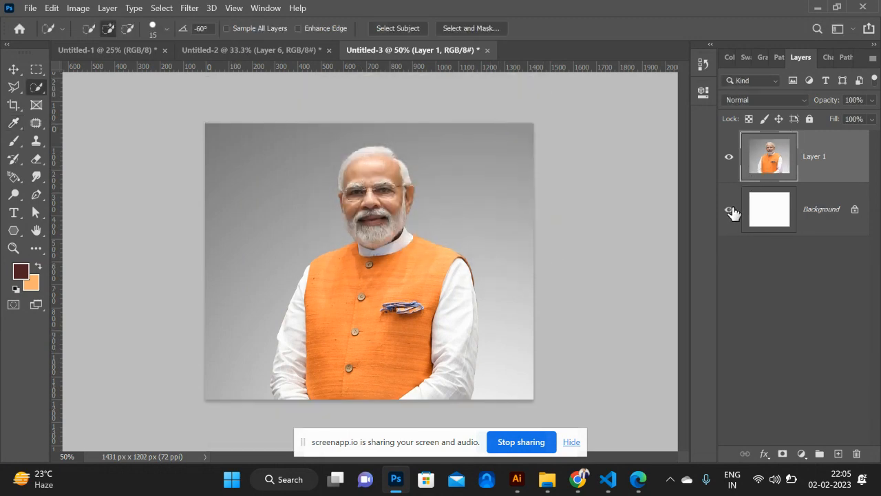
right_click(40, 91)
left_click(100, 97)
mouse_move(380, 343)
left_mouse_down()
mouse_move(358, 376)
mouse_move(407, 310)
mouse_move(422, 307)
mouse_move(455, 348)
mouse_move(469, 386)
mouse_move(464, 319)
mouse_move(467, 354)
mouse_move(474, 325)
left_mouse_up()
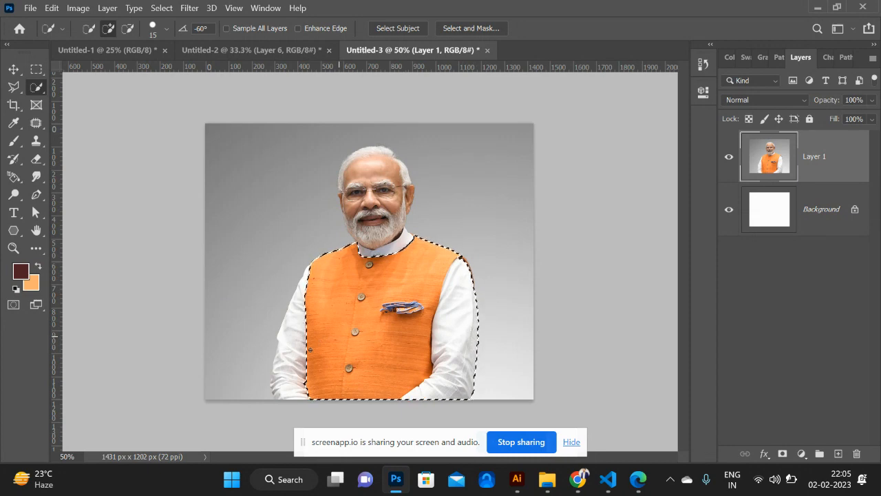
left_click_drag(296, 374, 292, 381)
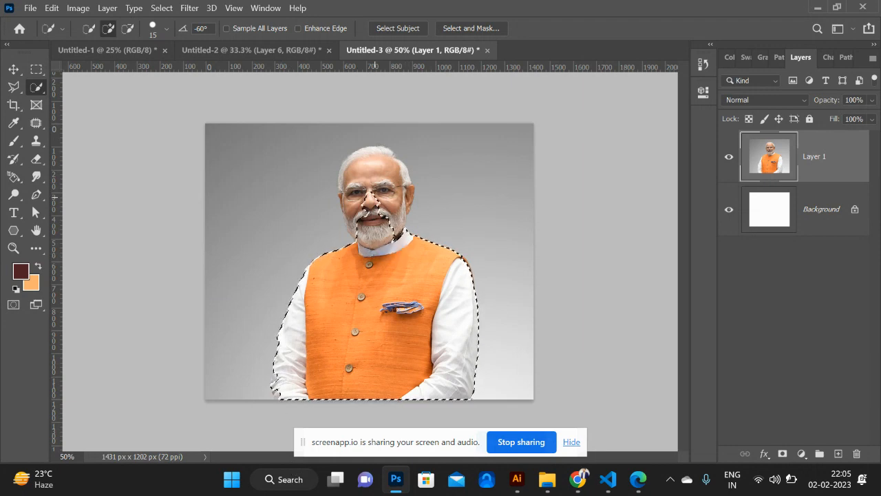
mouse_move(364, 201)
left_mouse_down()
mouse_move(351, 178)
mouse_move(339, 197)
mouse_move(359, 224)
mouse_move(351, 224)
left_mouse_up()
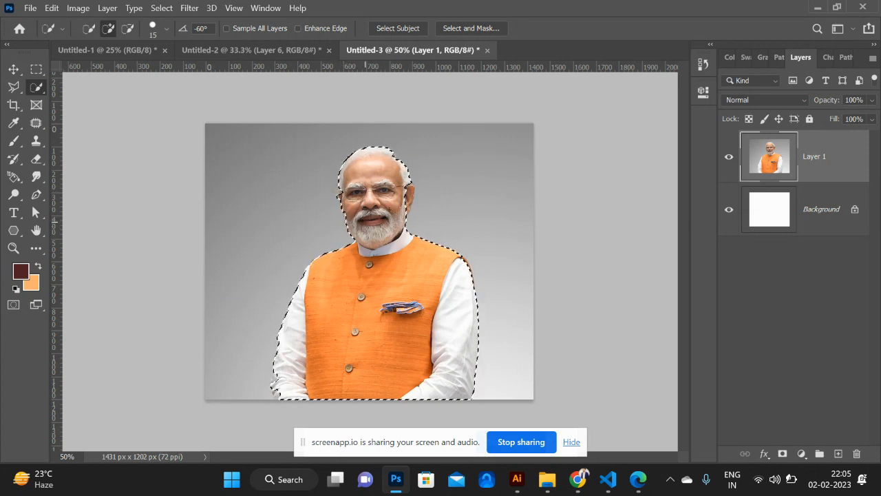
left_click_drag(407, 188, 408, 191)
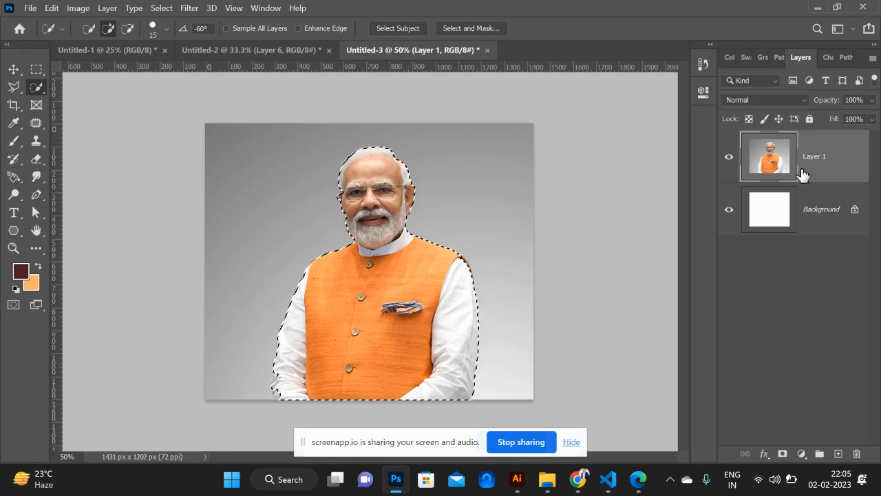
- Copy the selected man to a new layer and view it with Layer 1 hidden, undo both changes, and clear the selection
key("ctrl+j")
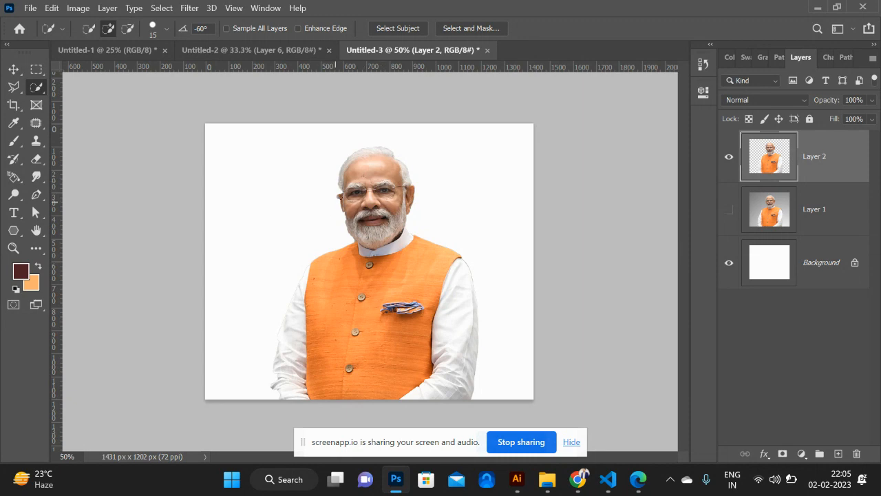
key("ctrl+z")
key("ctrl+z")
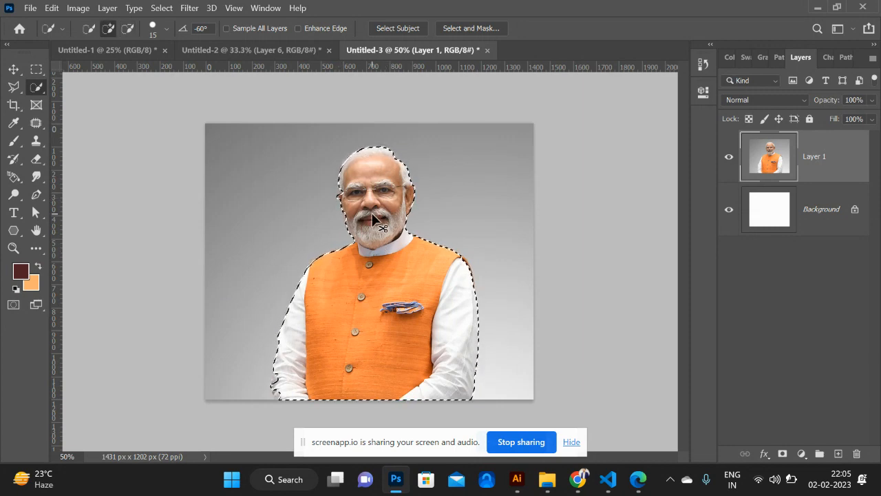
key("ctrl+d")
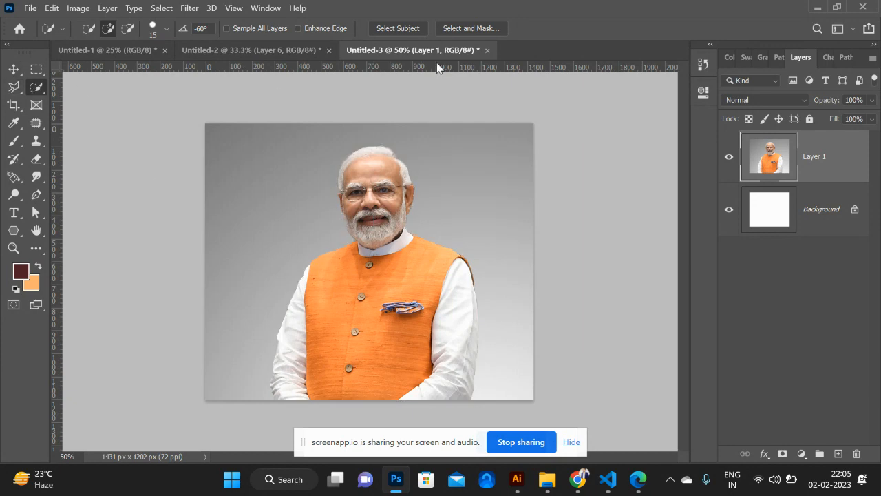
- Try the Select and Mask workspace on Layer 1, and add a layer mask from the selection of the man
left_click(472, 29)
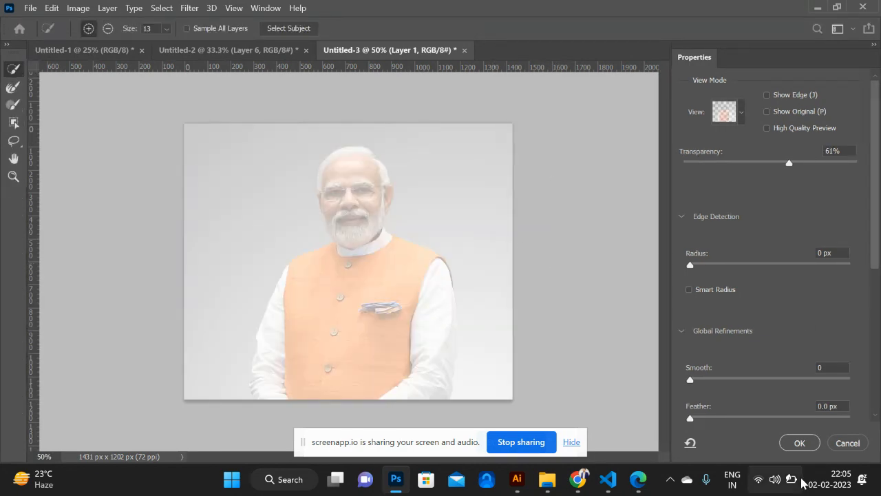
left_click(844, 443)
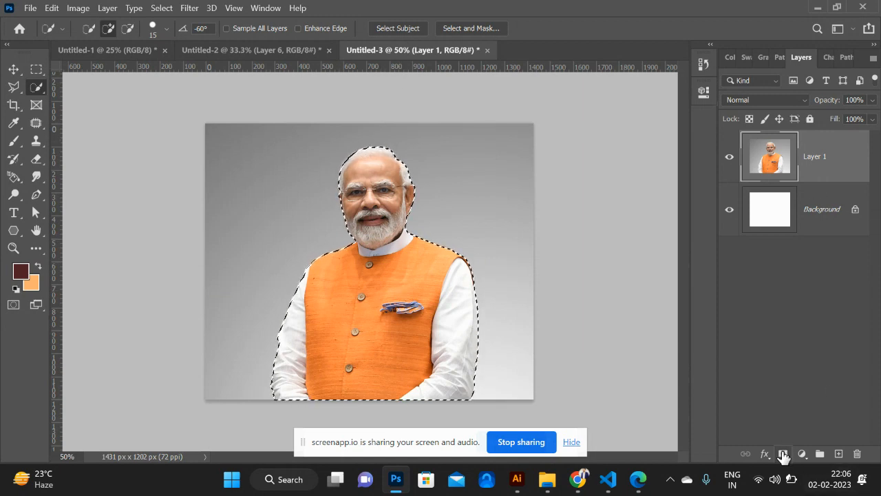
left_click(783, 455)
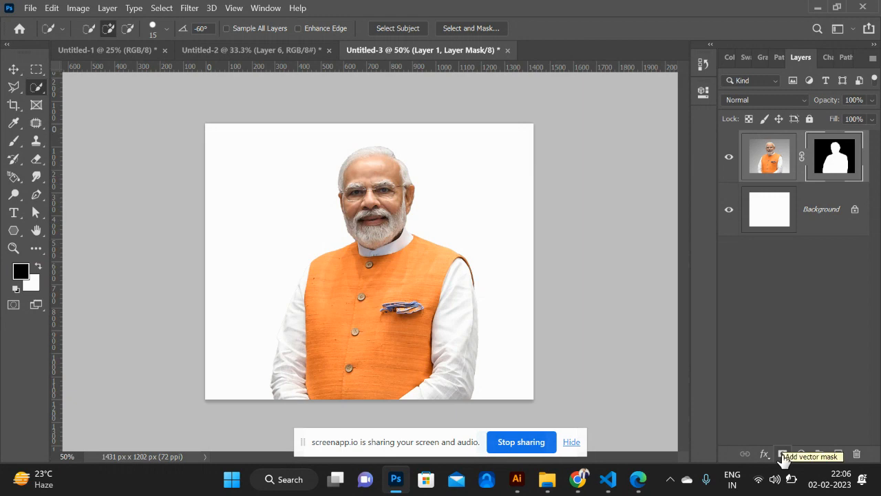
- Compare the masked man with the Background layer hidden and shown, undo the layer mask on Layer 1, and clear the selection
left_click(730, 214)
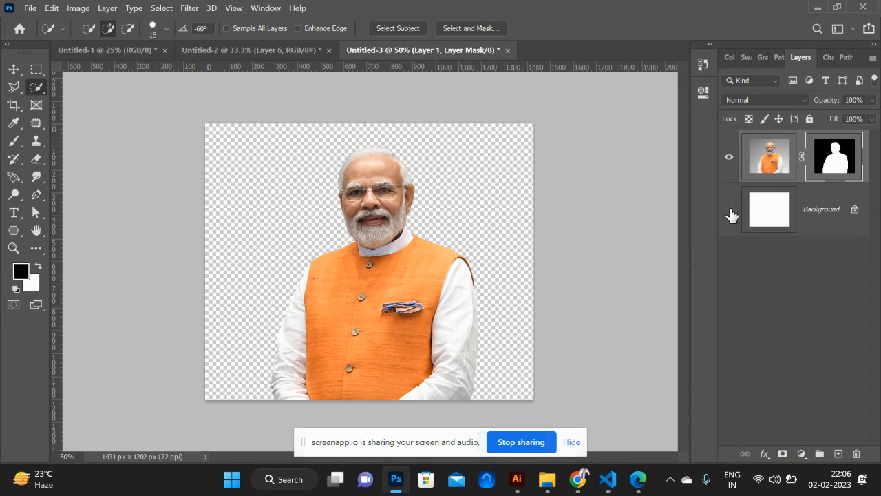
left_click(730, 213)
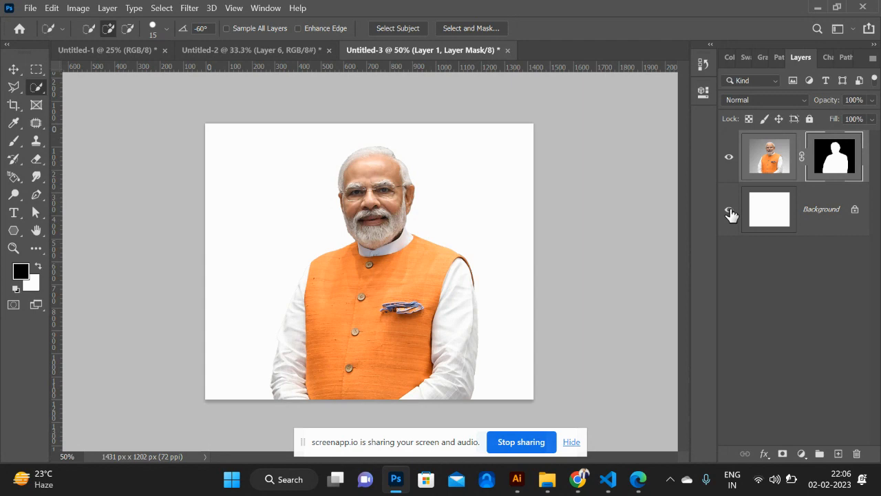
left_click(730, 214)
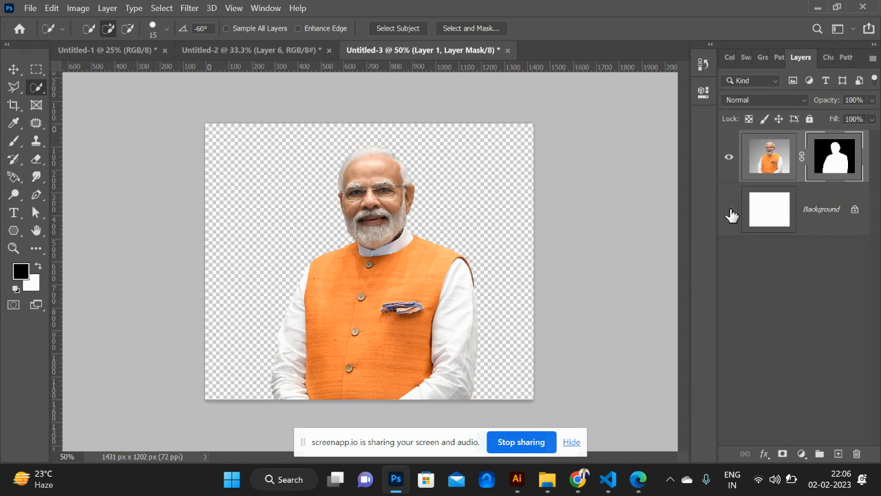
left_click(730, 214)
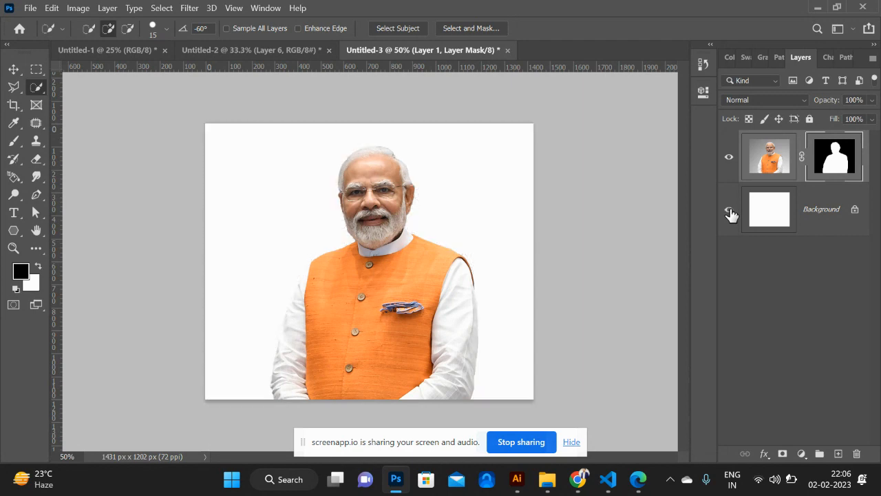
key("ctrl+z")
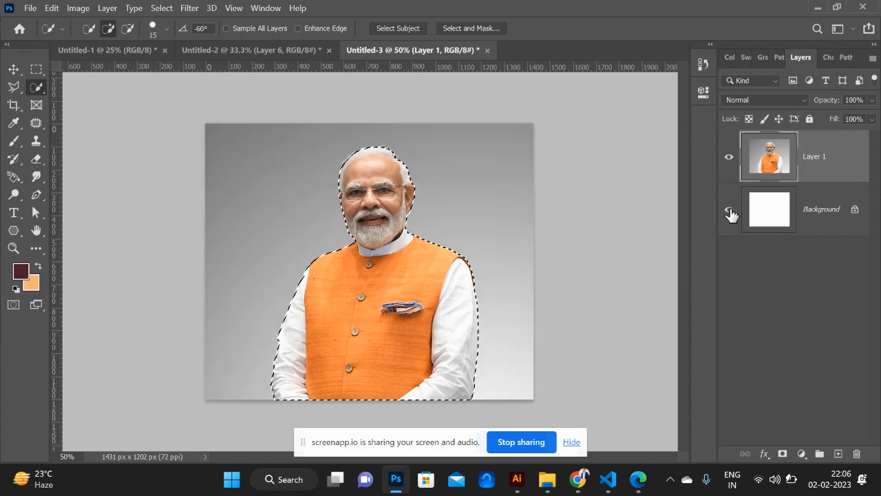
key("ctrl+d")
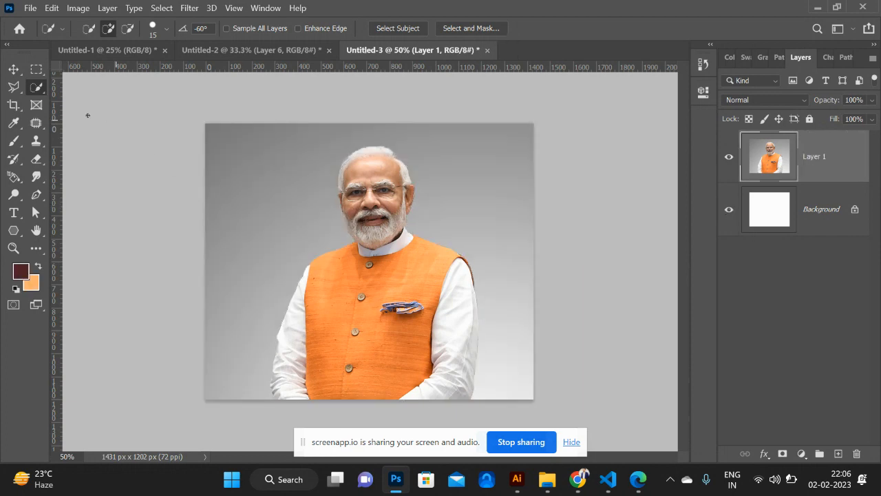
- Switch to the Object Selection tool, select the man with Select Subject, and clear the selection
right_click(36, 87)
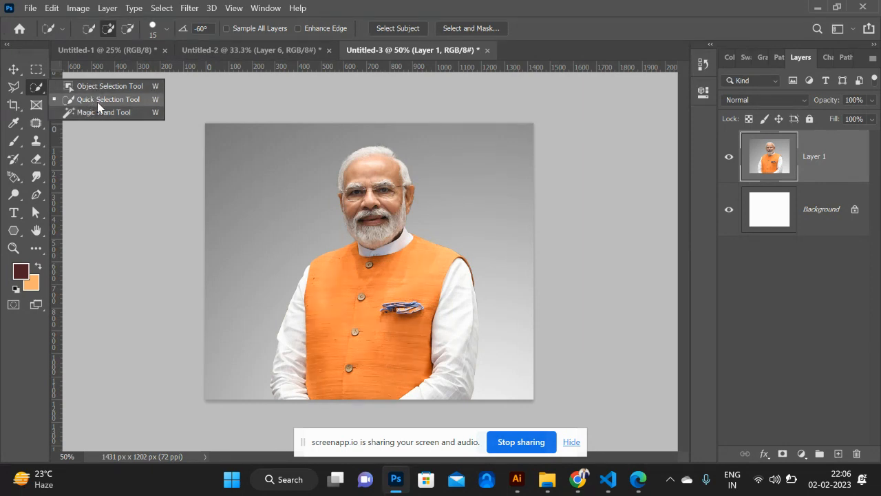
left_click(92, 88)
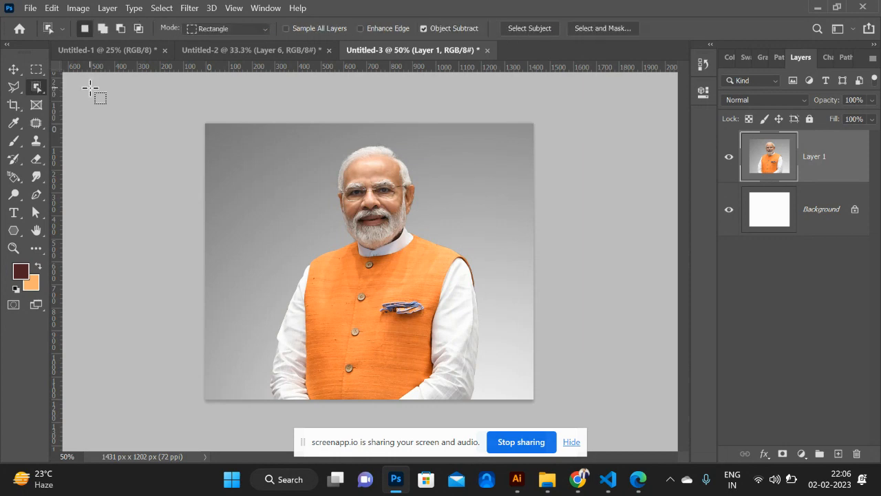
left_click(530, 31)
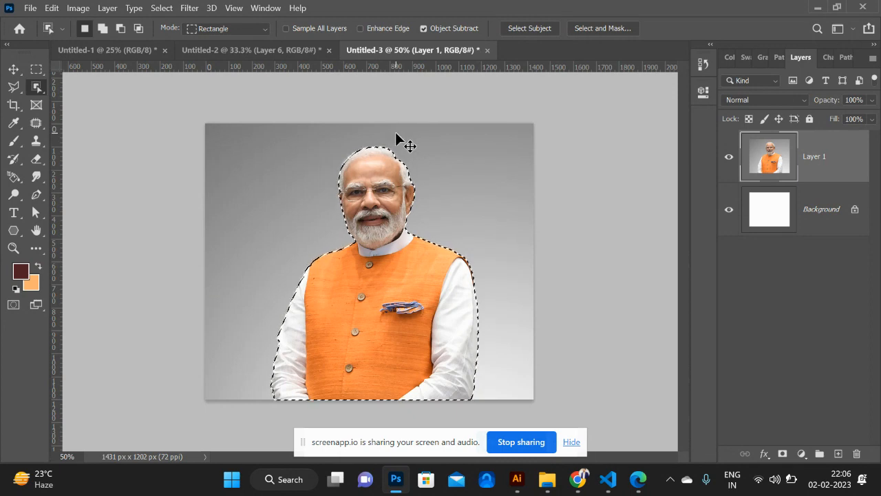
key("ctrl+d")
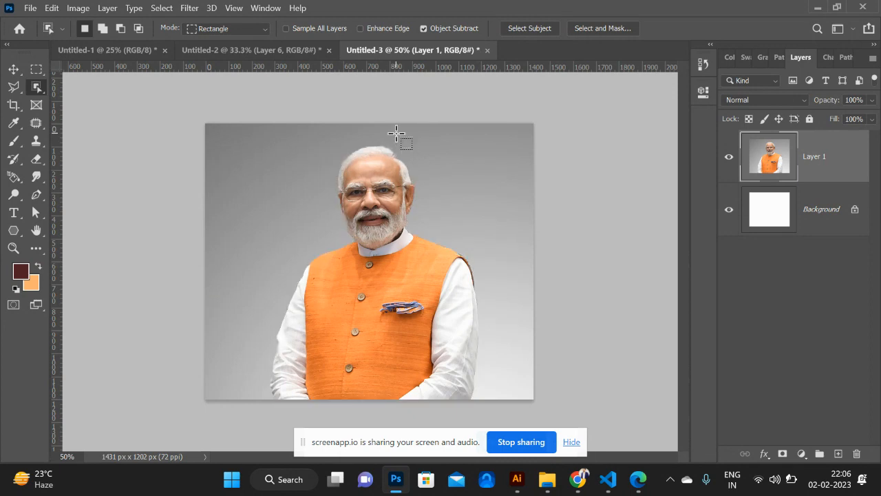
- Reselect the man on Layer 1 with the Object Selection tool's Select Subject and try adding a layer mask
right_click(34, 88)
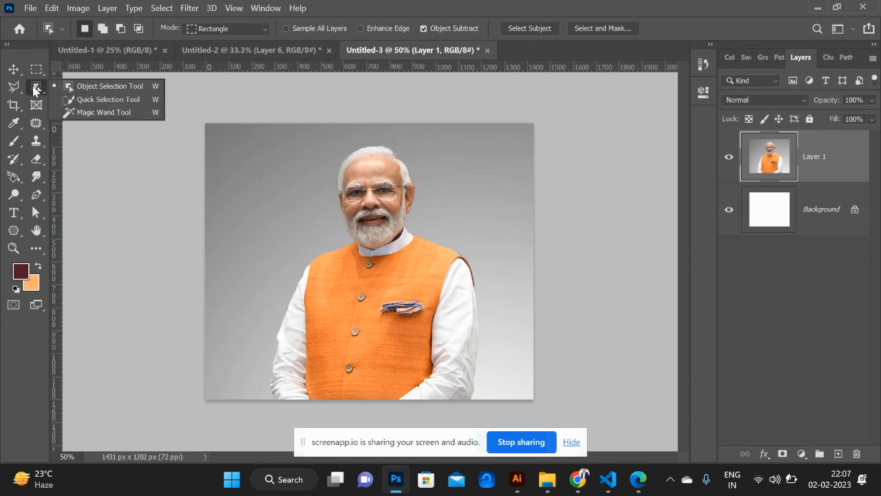
left_click(101, 86)
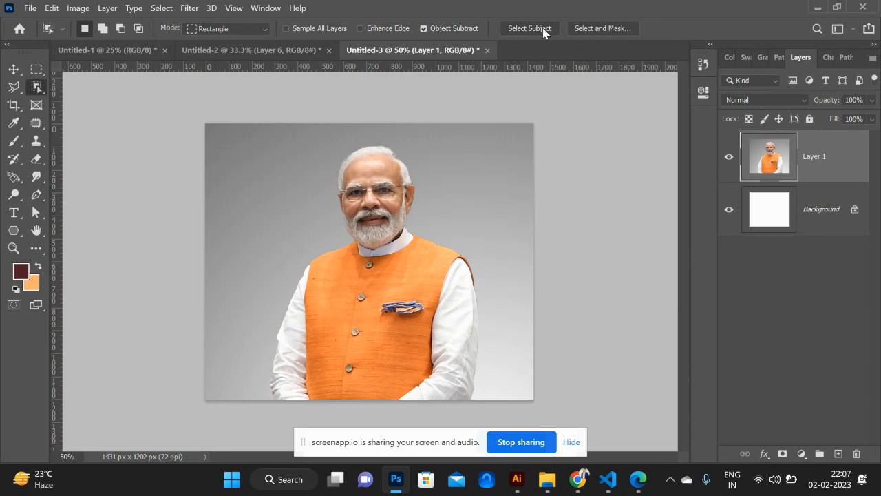
left_click(543, 30)
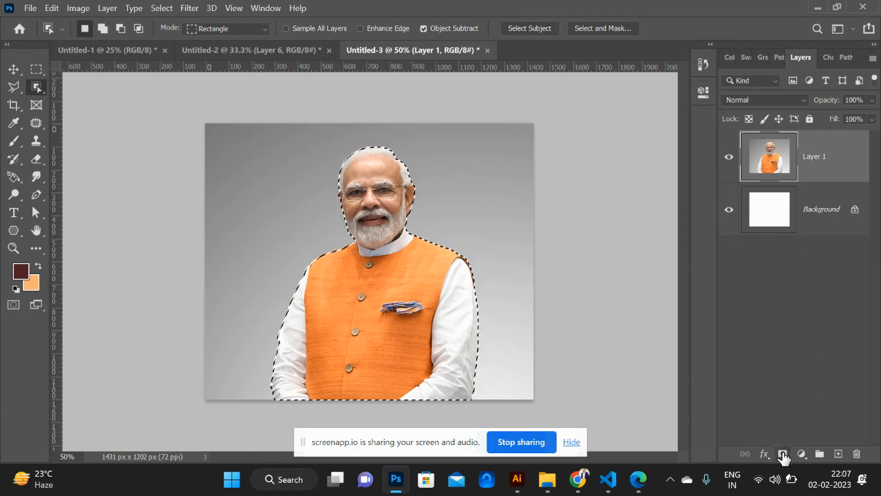
left_click(783, 453)
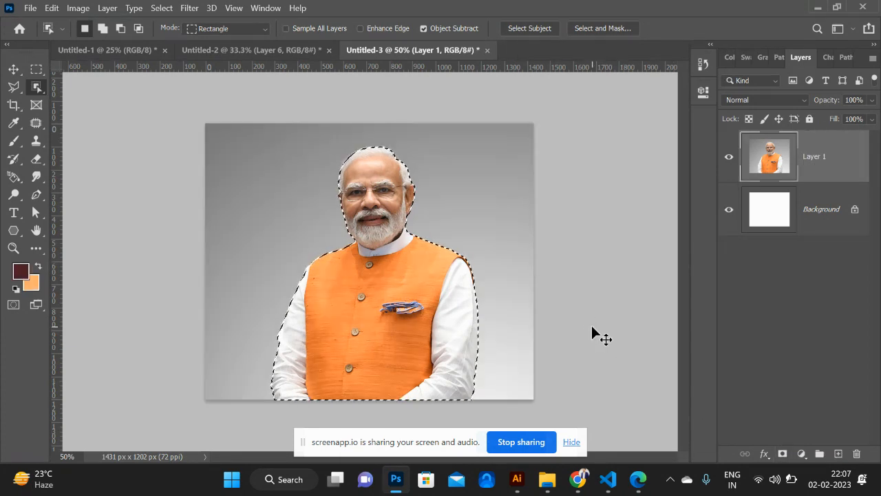
- Copy the selected man to a new layer, toggle Layer 1's visibility, undo the copy, and clear the selection
key("ctrl+j")
left_click(728, 210)
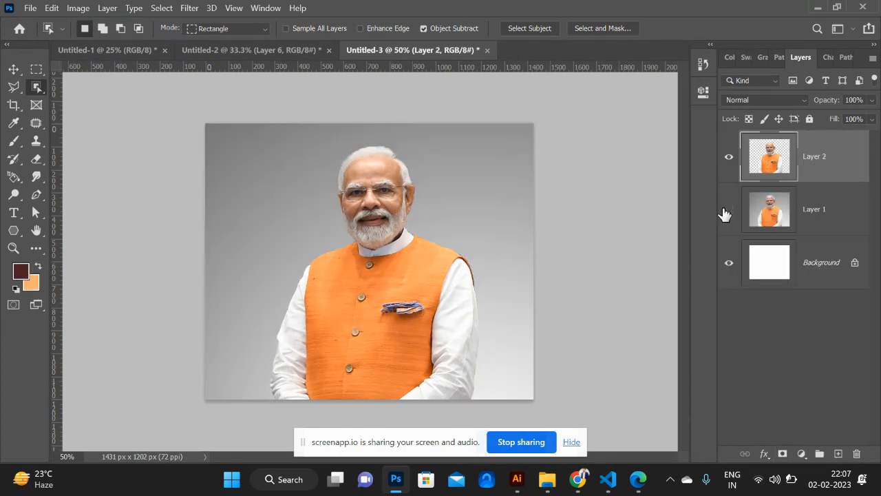
left_click(726, 212)
key("ctrl+z")
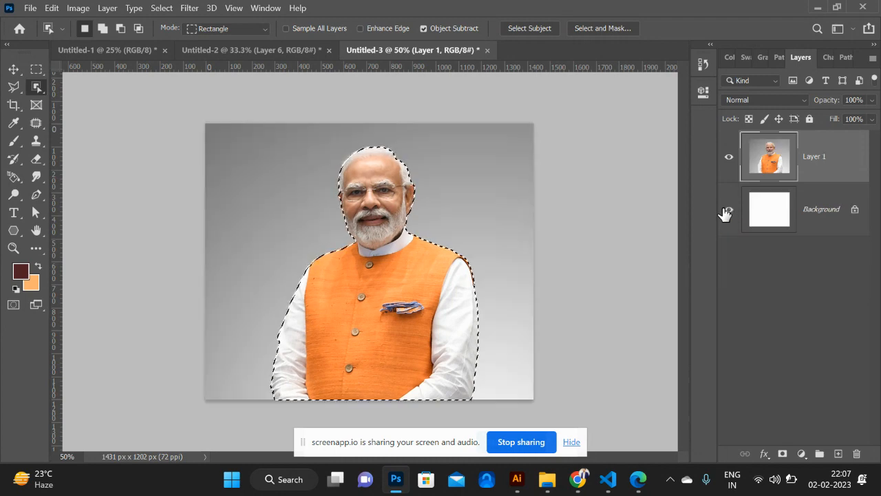
key("ctrl+d")
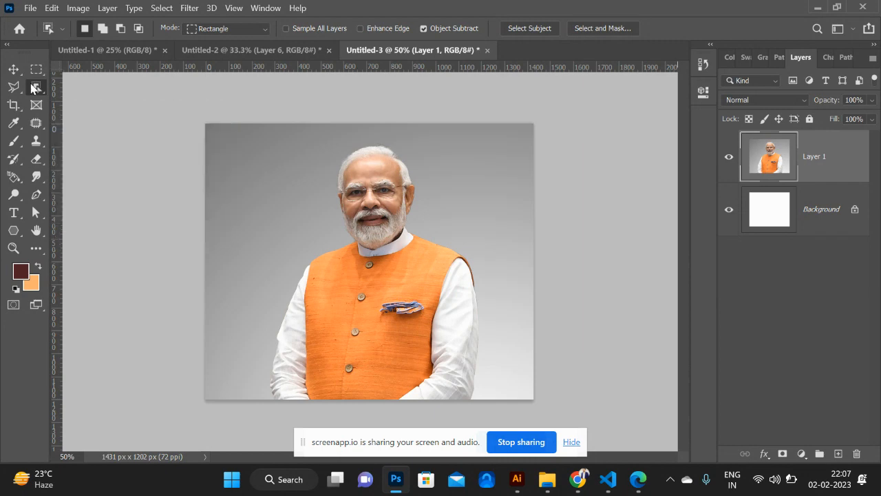
- Select the man with Select Subject, copy him to a new layer, and hide Layer 1 and the Background layer
right_click(33, 87)
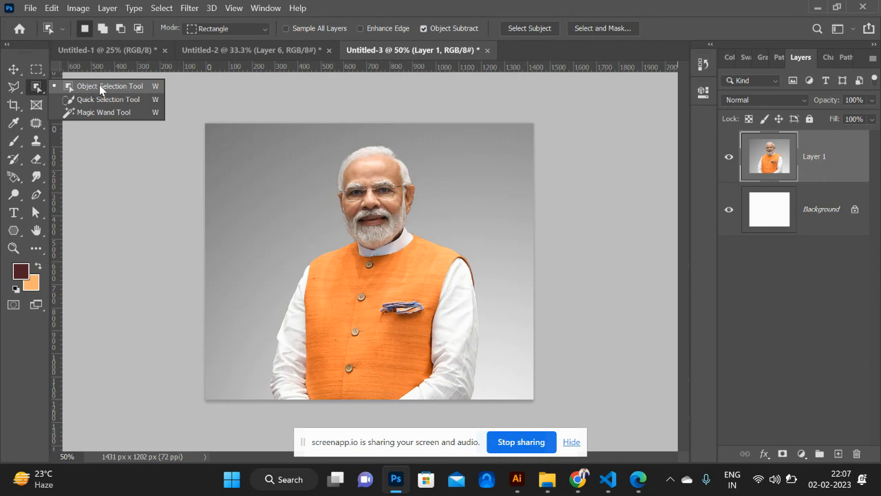
left_click(100, 84)
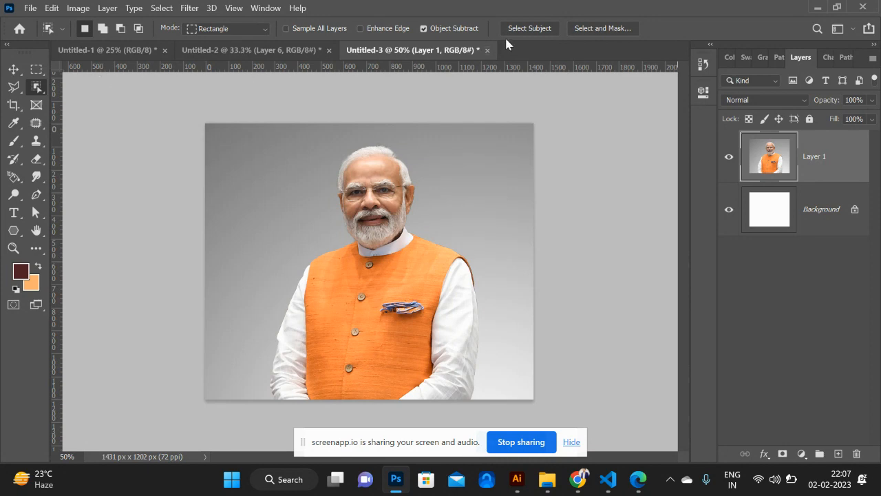
left_click(532, 31)
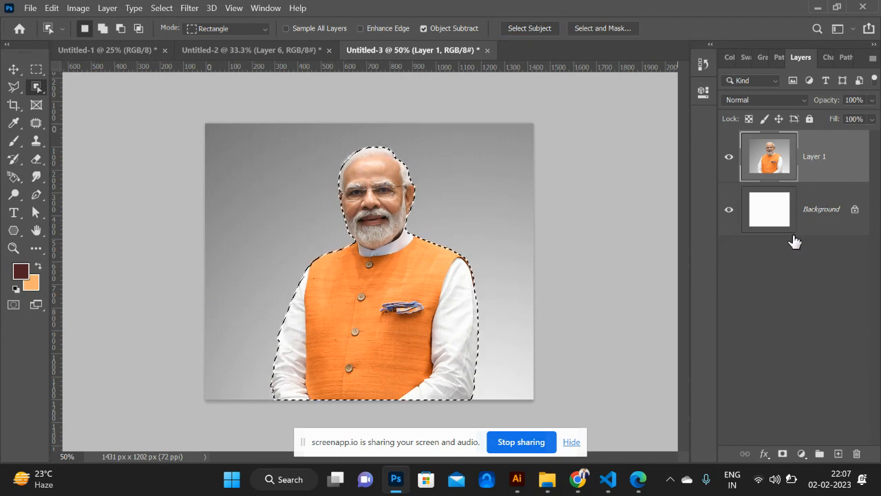
key("ctrl+j")
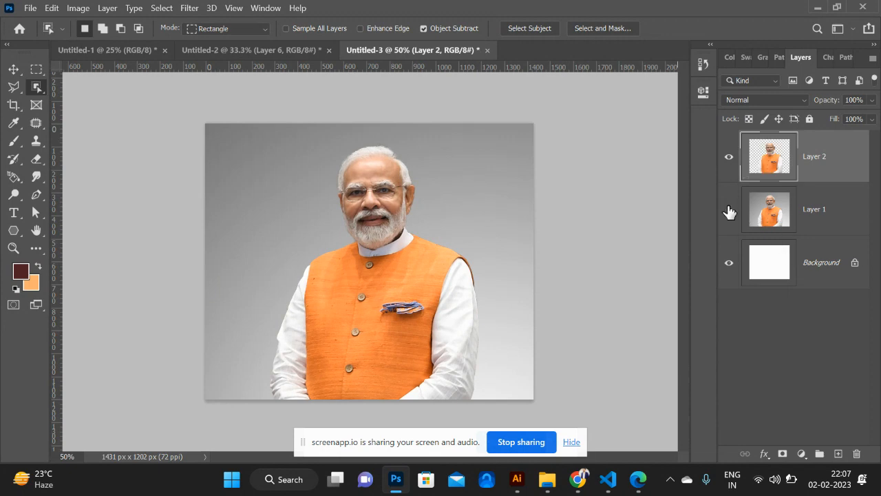
left_click(729, 211)
left_click(729, 263)
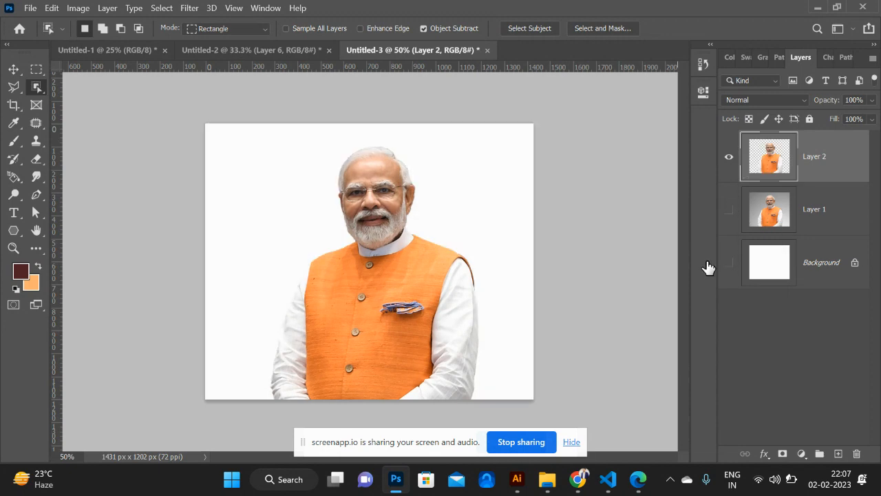
- Inspect the cut-out man up close, and undo the hidden layers, the layer copy and the selection
key("ctrl+plus")
key("ctrl+plus")
key("ctrl+plus")
key("ctrl+plus")
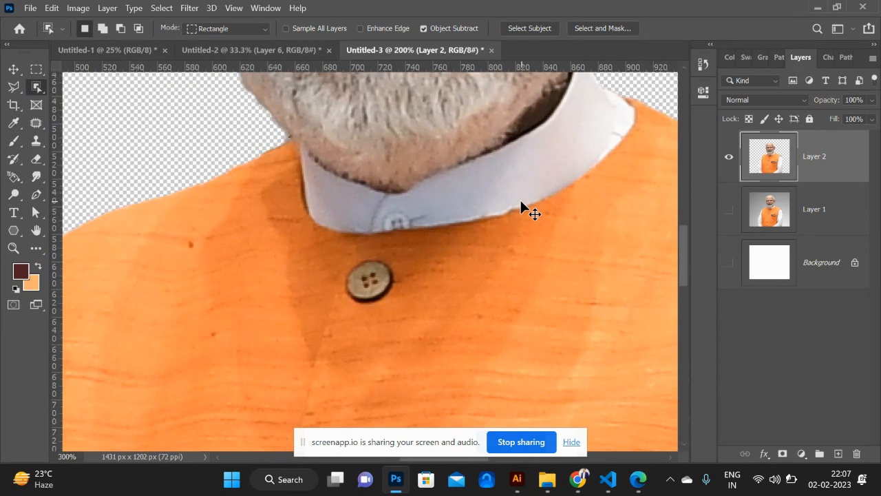
key("ctrl+minus")
key("ctrl+minus")
key("ctrl+minus")
key("ctrl+minus")
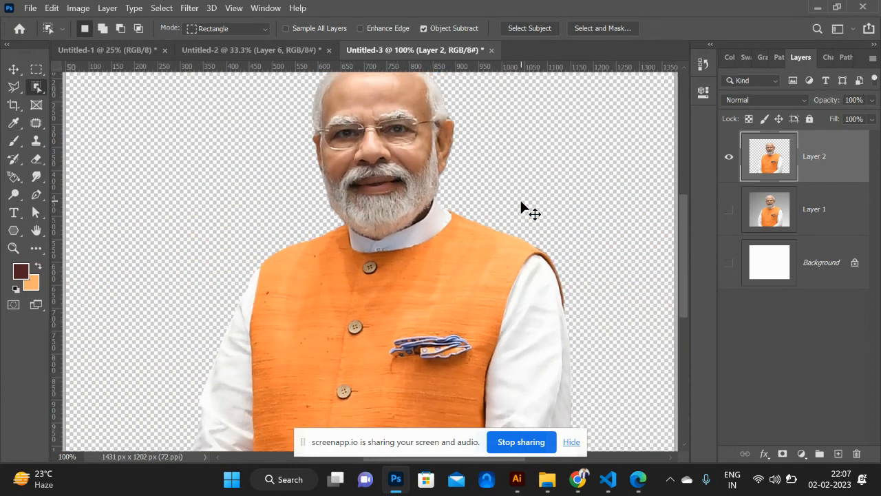
key("ctrl+z")
key("ctrl+z")
key("ctrl+z")
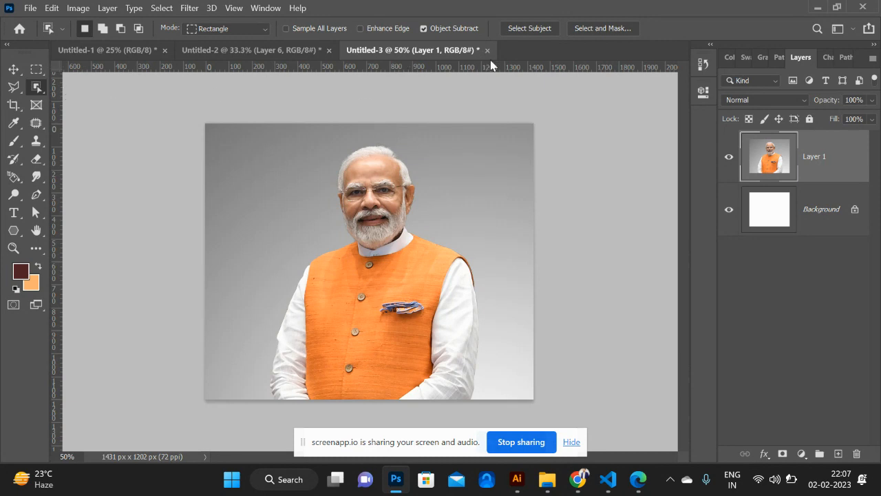
- Select the man with Select Subject and refine the selection in Select and Mask with radius 1 px, smooth 16 and feather 0.9 px
left_click(537, 29)
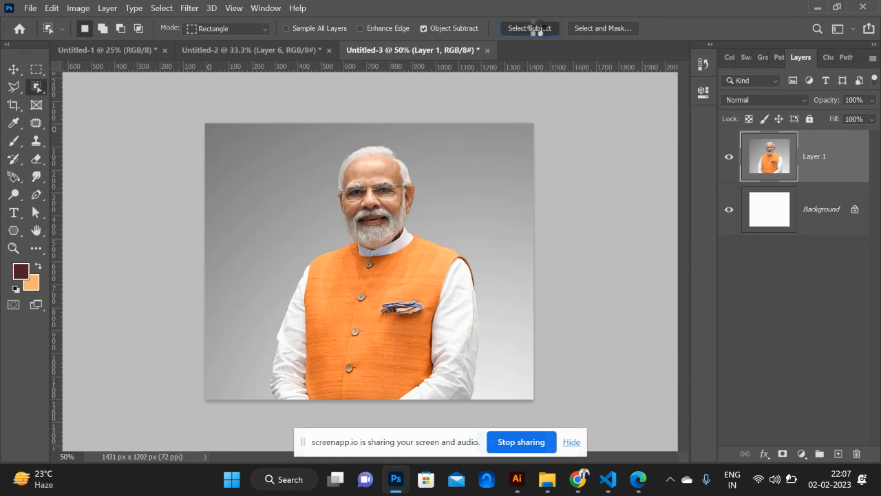
left_click(611, 28)
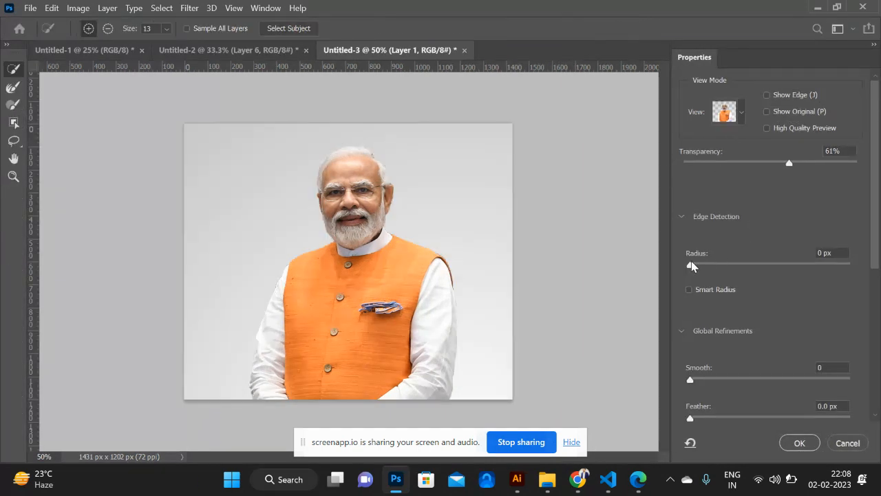
left_click_drag(692, 267, 700, 266)
left_click_drag(691, 381, 716, 381)
left_click_drag(691, 421, 698, 422)
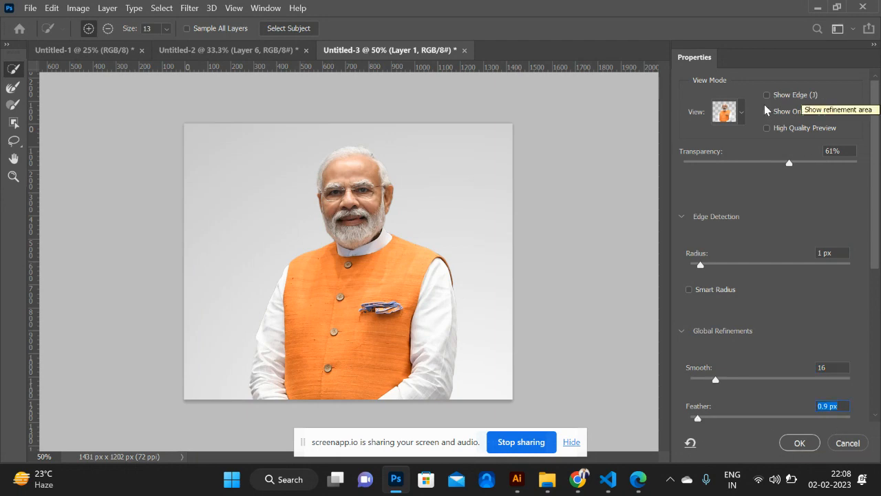
- Preview the refined selection in the On Black, Overlay, Marching Ants, Black & White and On Layers views, and return to Onion Skin
left_click(743, 112)
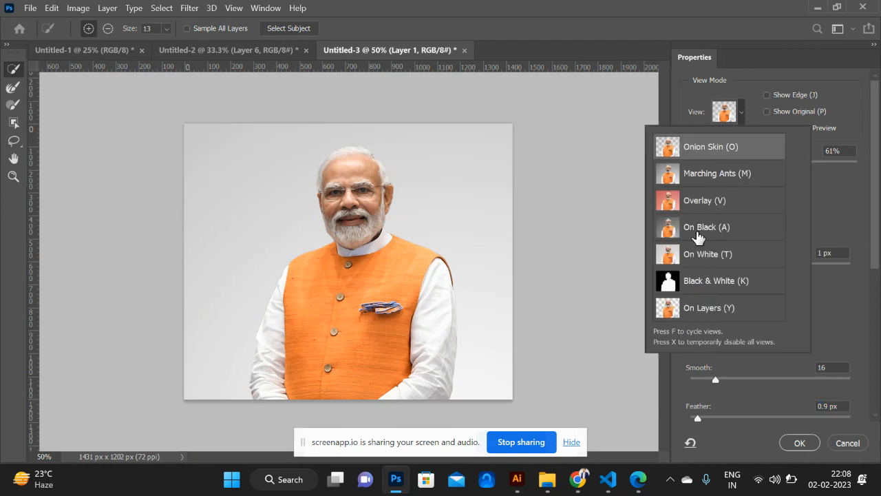
left_click(698, 234)
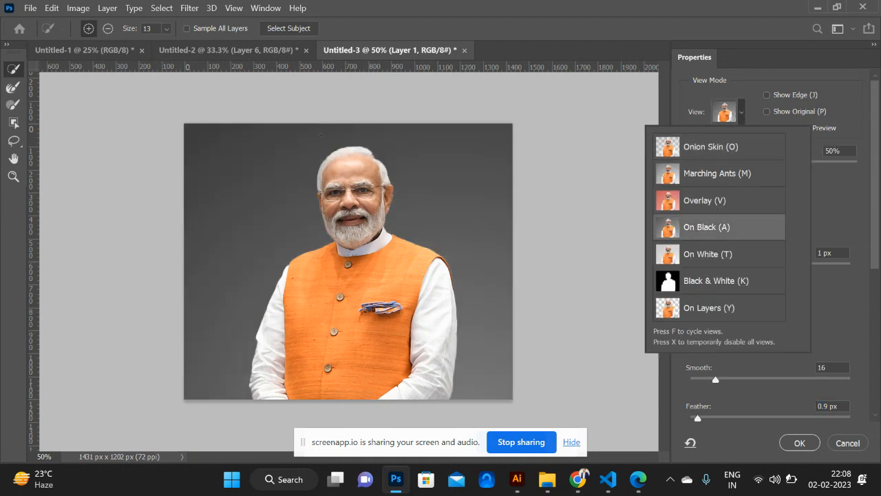
left_click(732, 205)
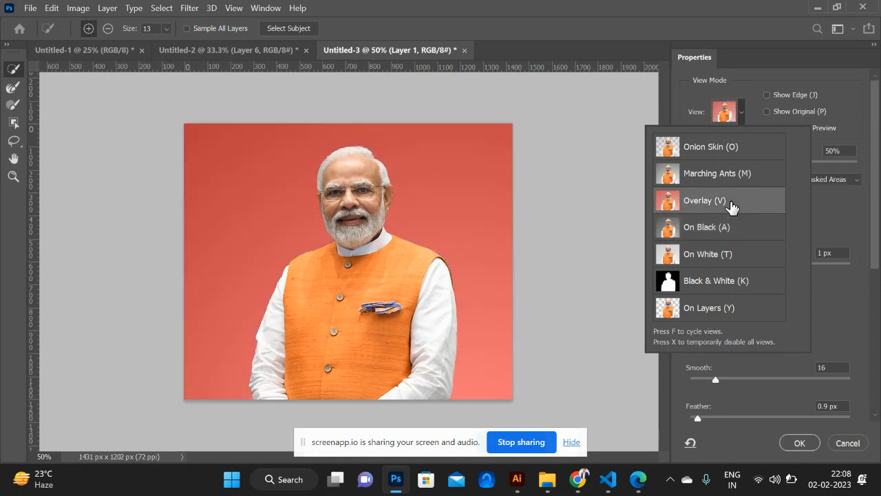
left_click(703, 177)
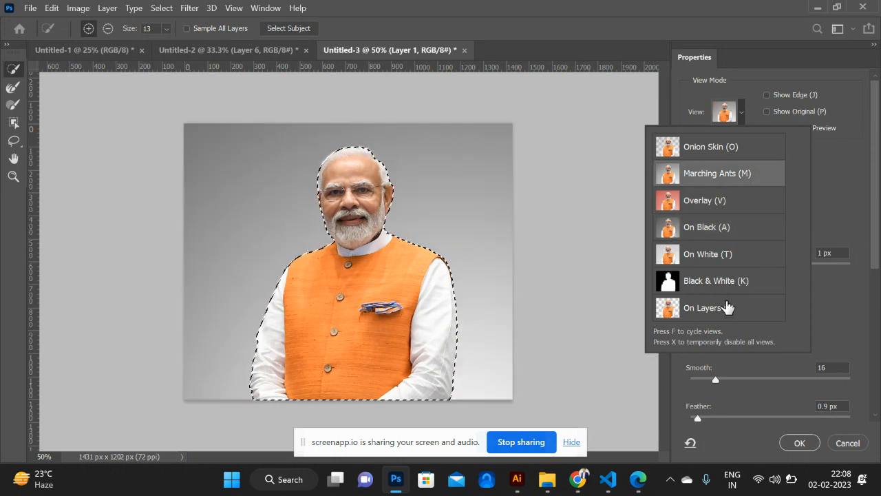
left_click(717, 293)
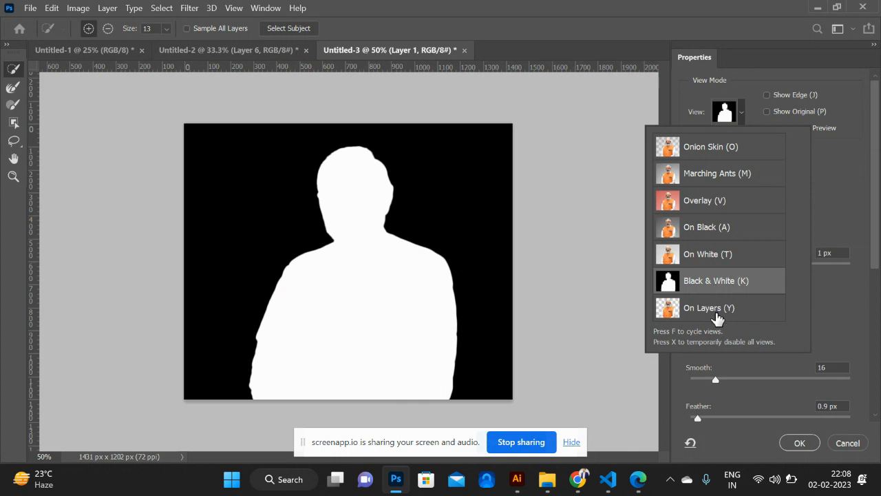
left_click(717, 310)
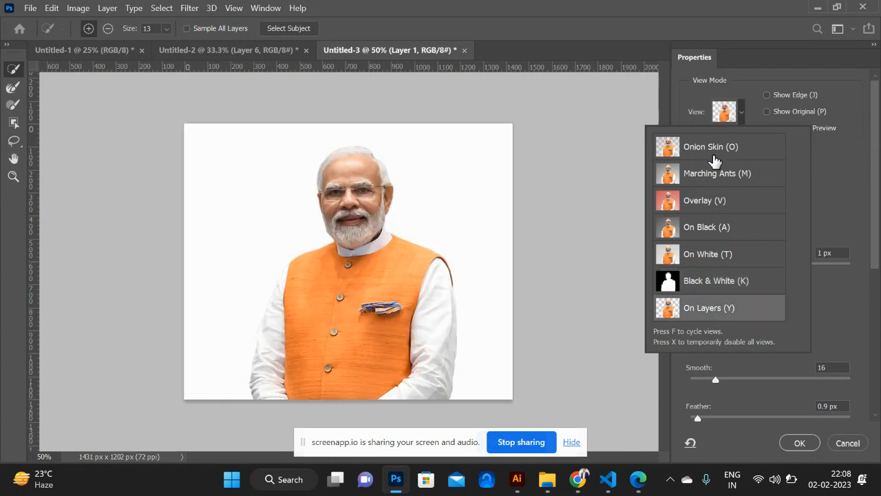
left_click(713, 153)
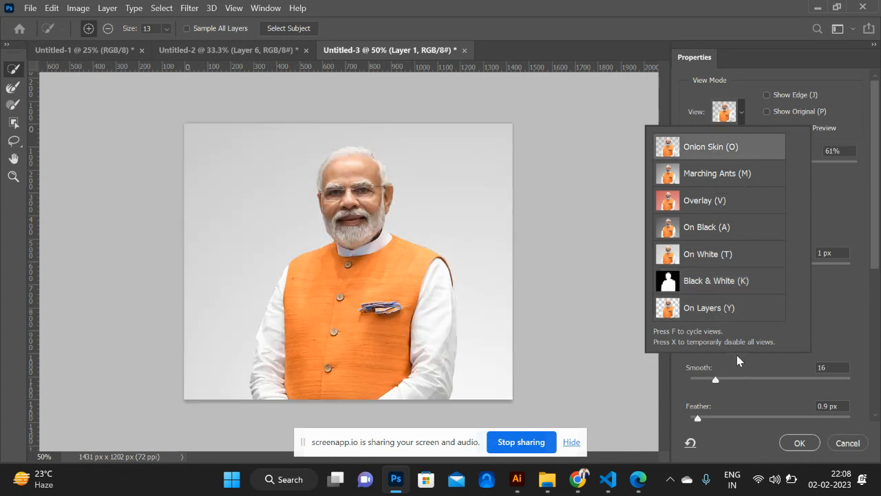
- Turn on High Quality Preview, set the edge detection radius to 8 px and feather to 1.7 px, and apply the selection
left_click(832, 265)
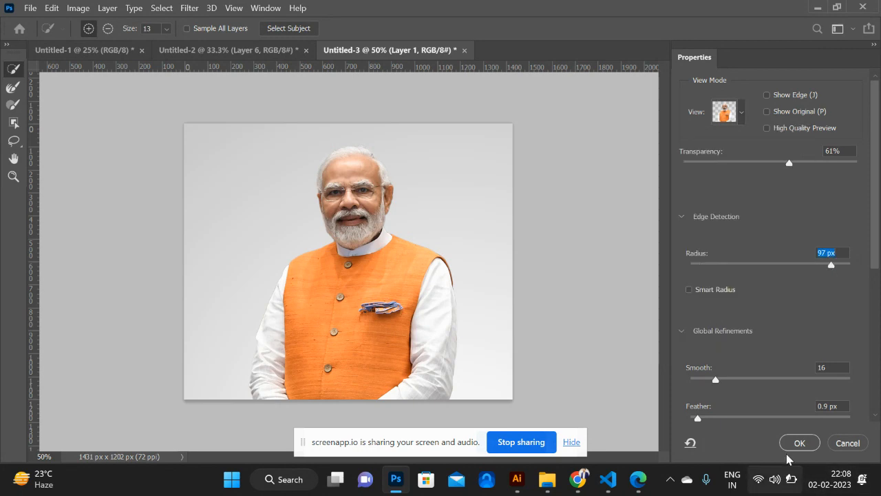
left_click(768, 129)
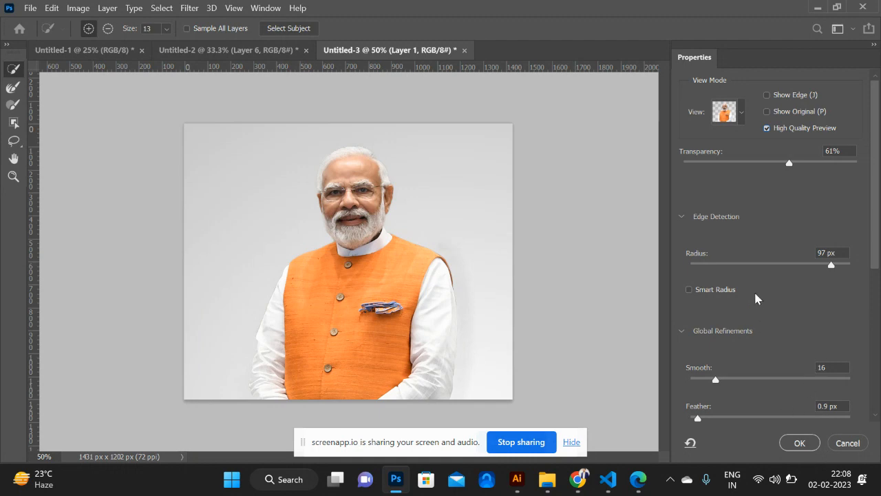
left_click_drag(711, 268, 747, 267)
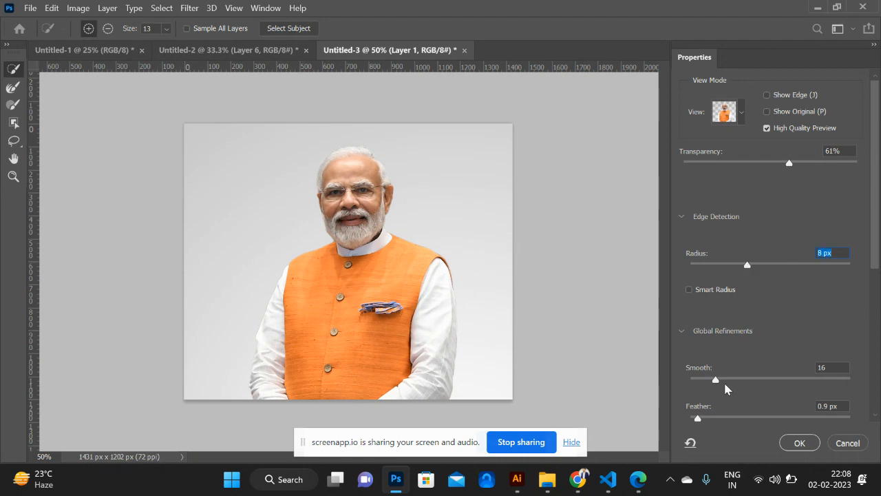
left_click(705, 418)
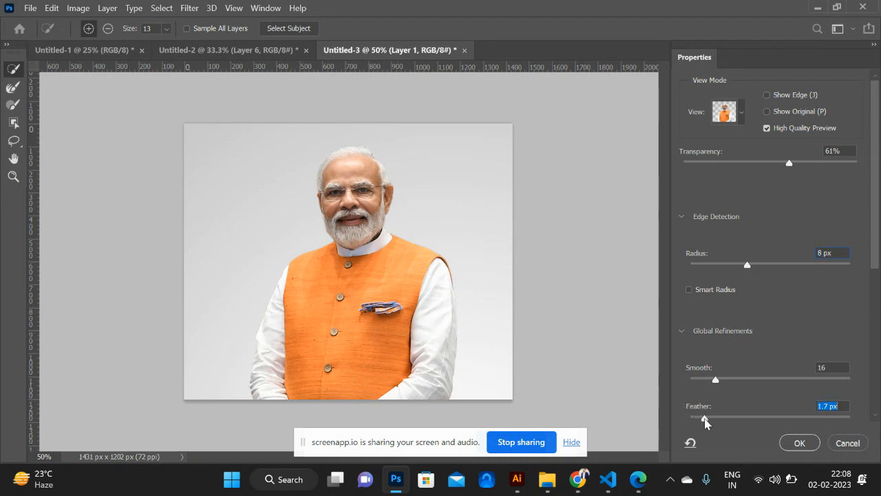
left_click(798, 444)
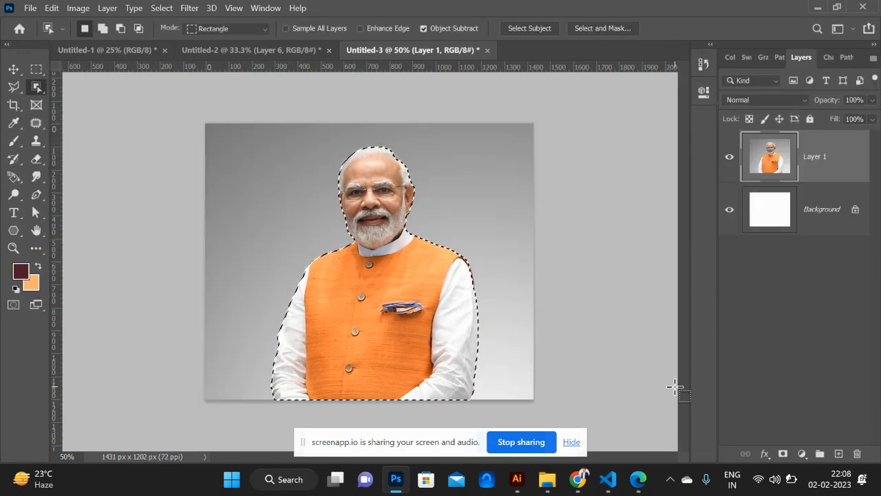
- Copy the selected man to a new layer, hide Layer 1, and check the cut-out's edges up close against the white background
key("ctrl+j")
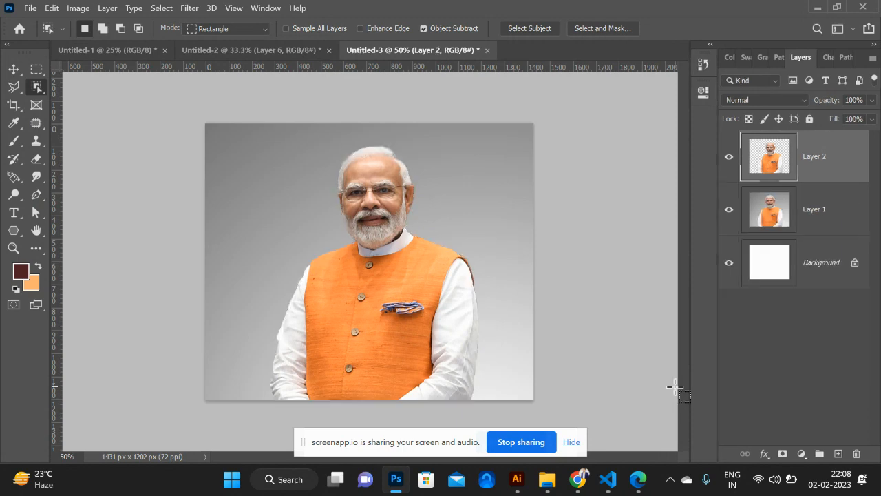
left_click(729, 209)
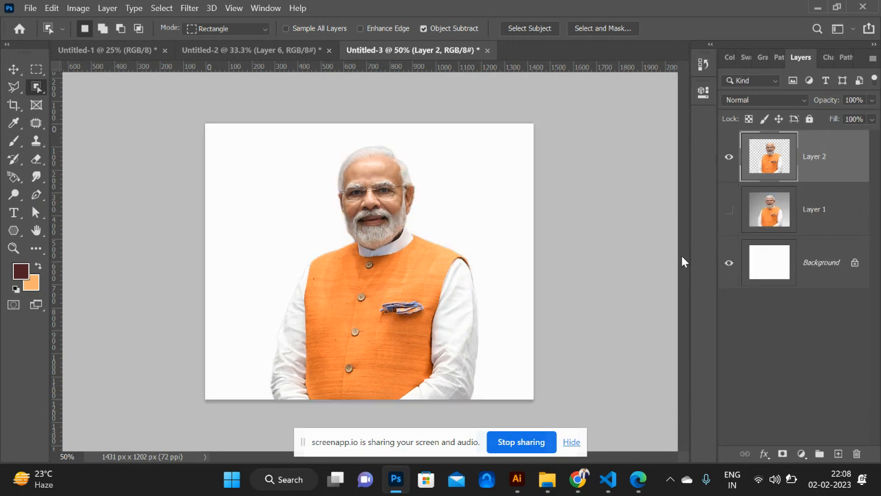
scroll(387, 200, "up", 3)
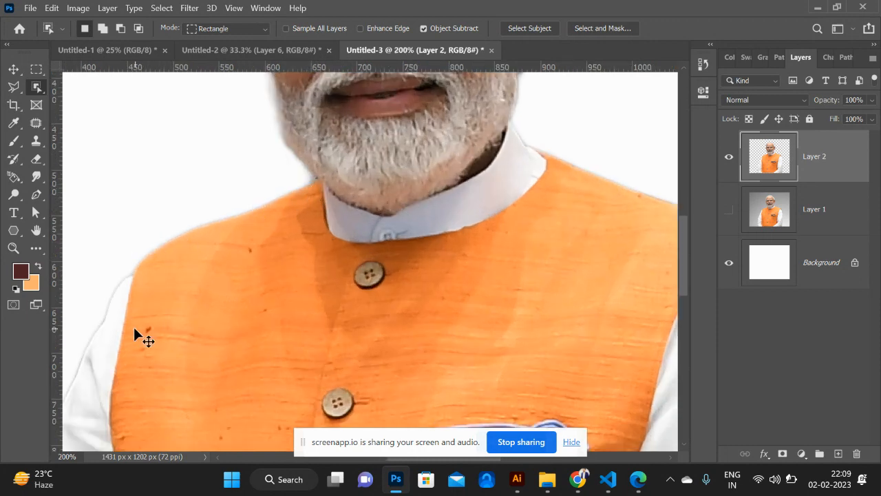
scroll(133, 325, "down", 2)
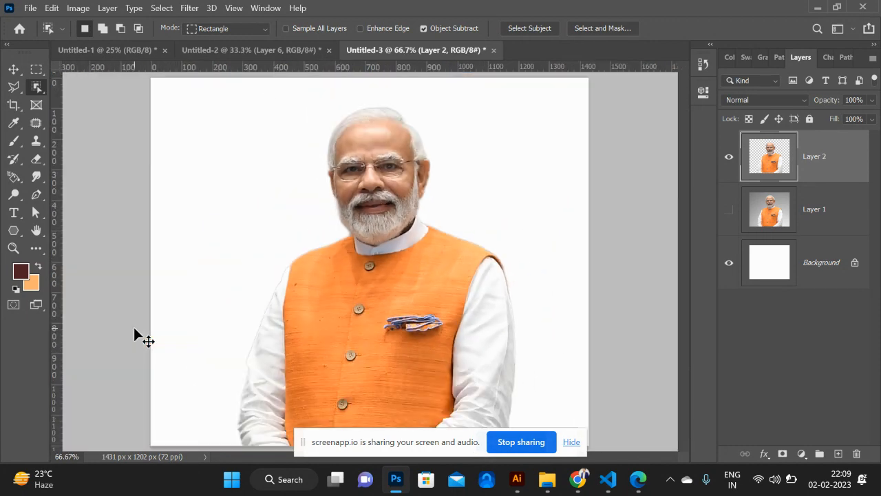
scroll(133, 325, "down", 1)
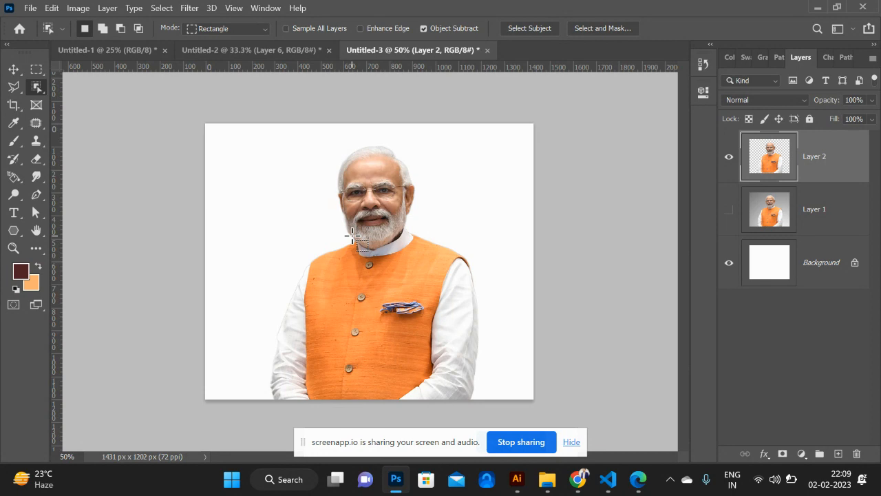
- Try to copy the Indian flag wallpaper from the peakpx page in Chrome and paste it into the Photoshop portrait, and undo the paste
key("alt+Tab")
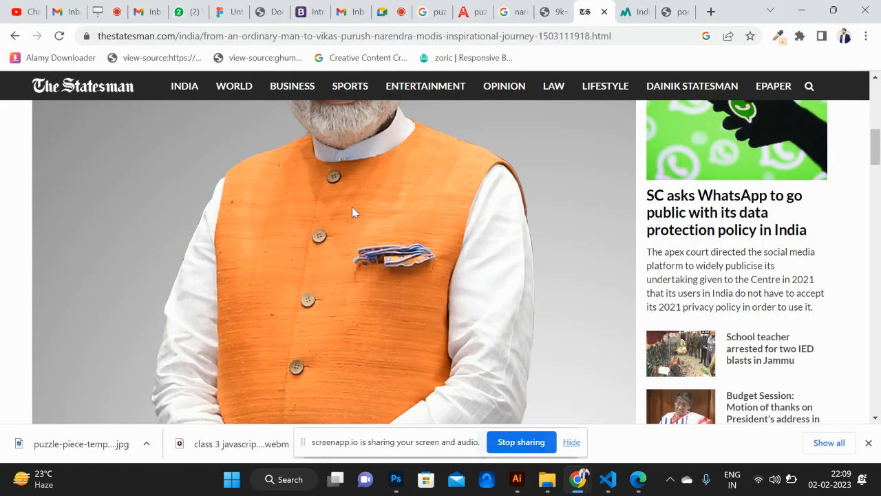
left_click(632, 12)
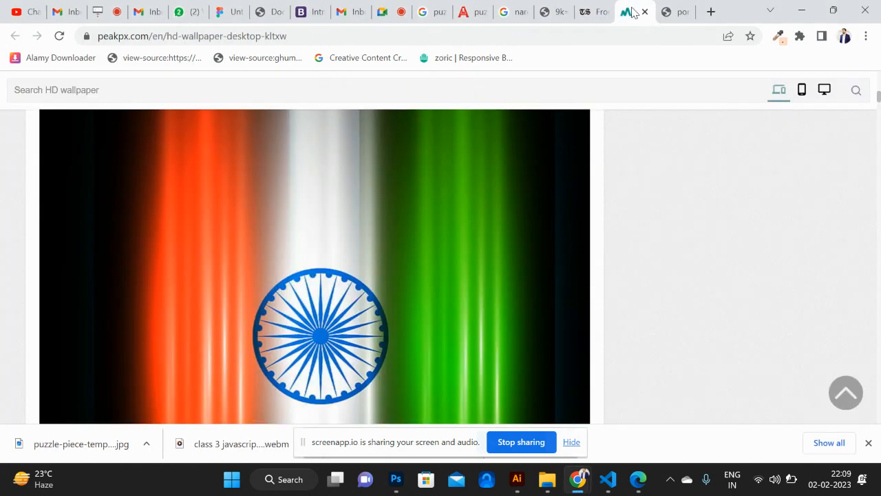
right_click(346, 260)
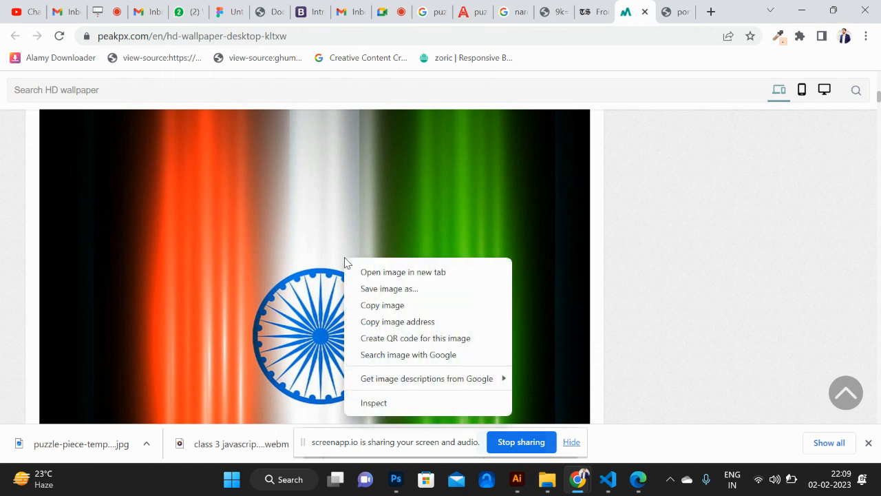
left_click(383, 307)
key("alt+Tab")
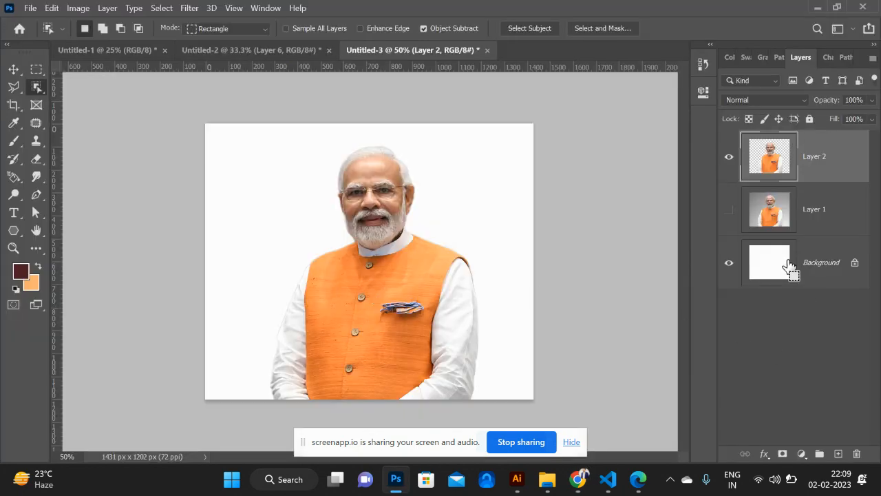
key("ctrl+v")
key("ctrl+z")
- Switch to Chrome, copy the Indian flag wallpaper from the peakpx page, and paste it into the Photoshop portrait document
key("alt+Tab")
right_click(428, 207)
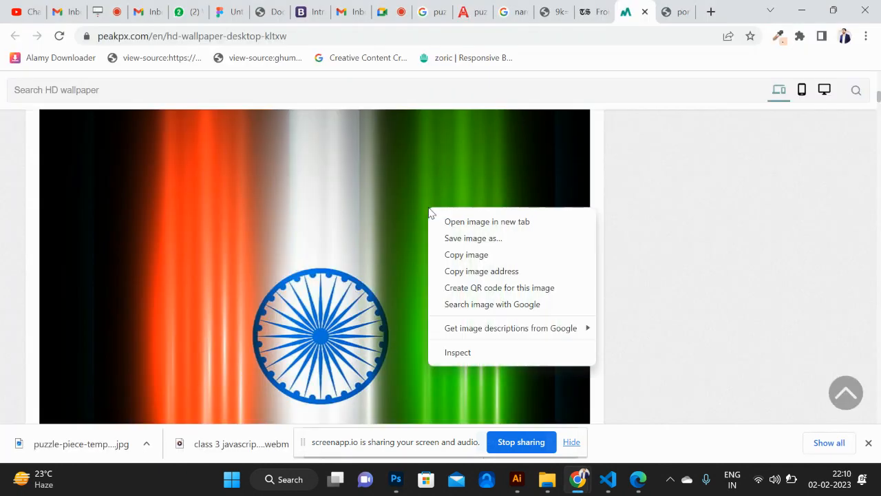
left_click(478, 255)
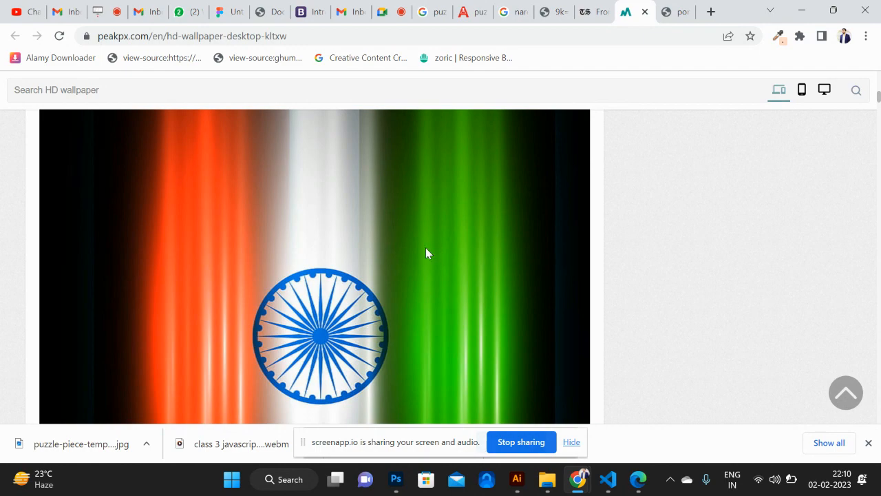
key("alt+Tab")
key("ctrl+v")
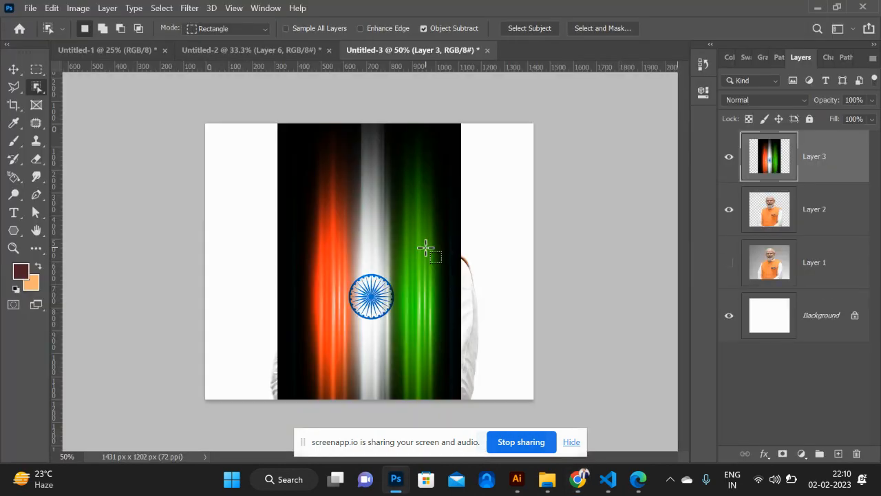
- Enlarge the flag image from its center to cover the canvas and move its layer below the man's cut-out
key("ctrl+t")
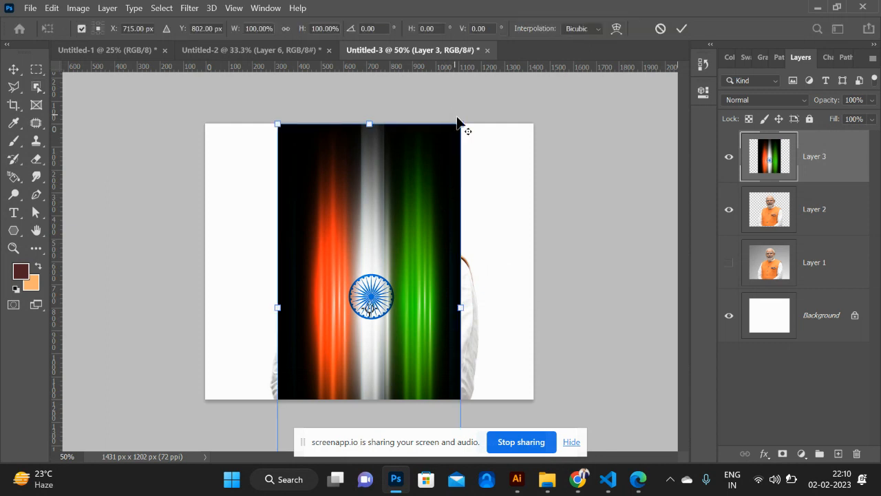
left_click_drag(461, 124, 610, 26)
key("Return")
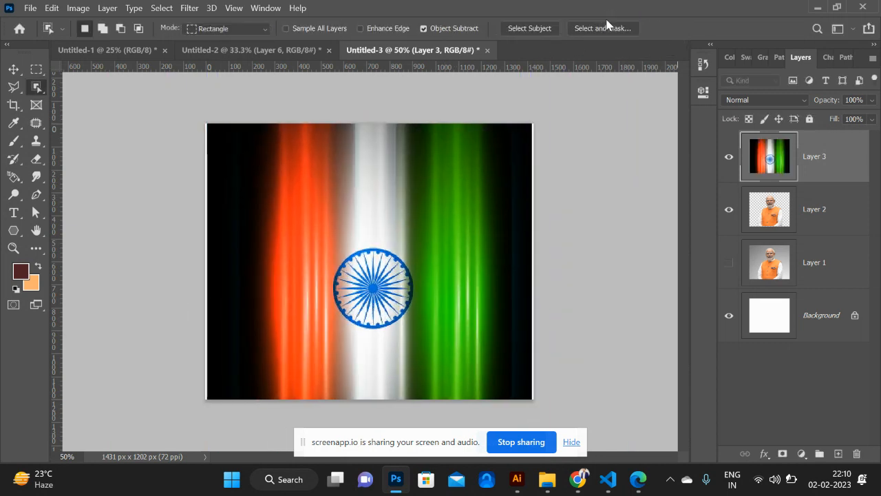
key("ctrl+bracketleft")
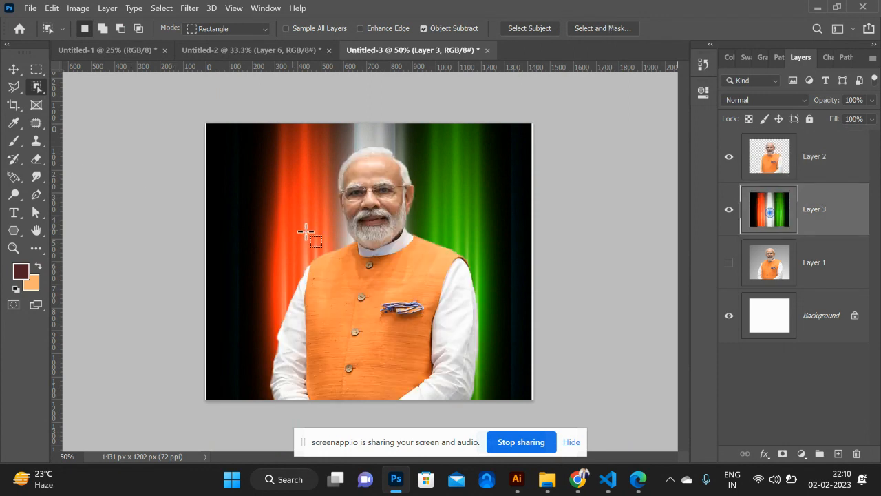
- Scale the man's cut-out down to about 76% and place him at the image's lower right, partly overlapping the flag's wheel
left_click(13, 69)
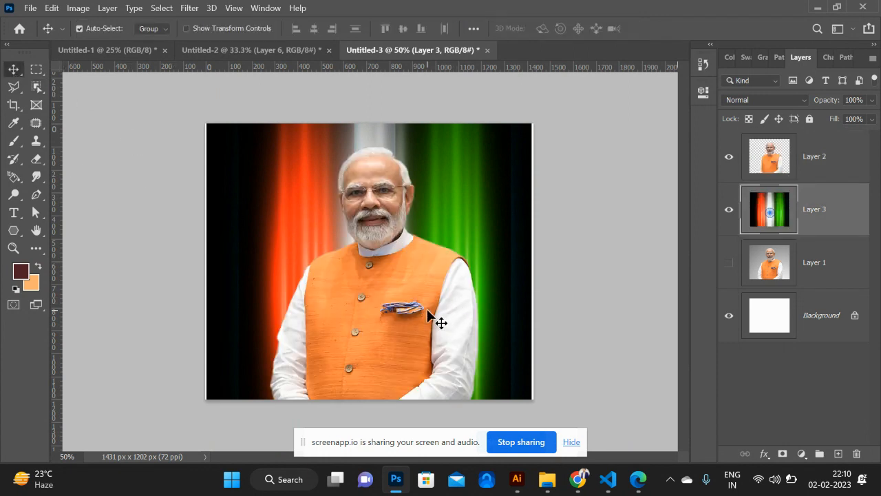
left_click_drag(427, 308, 420, 324)
key("ctrl+t")
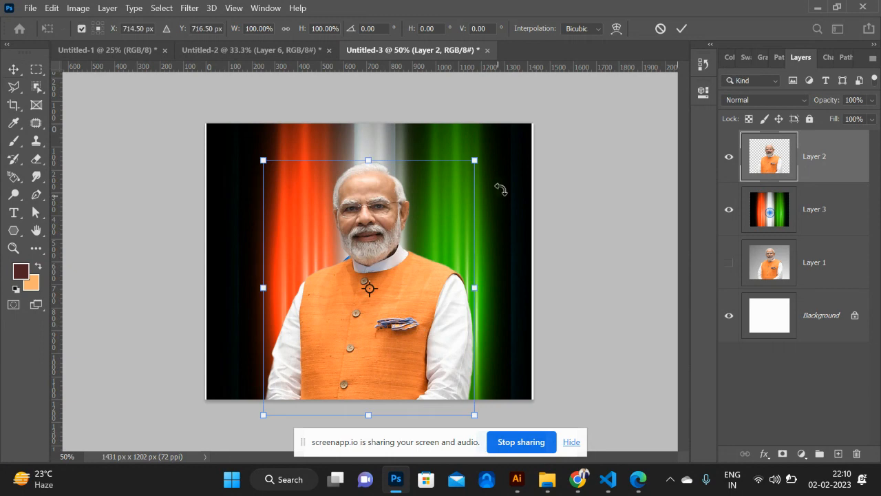
left_click_drag(479, 158, 453, 194)
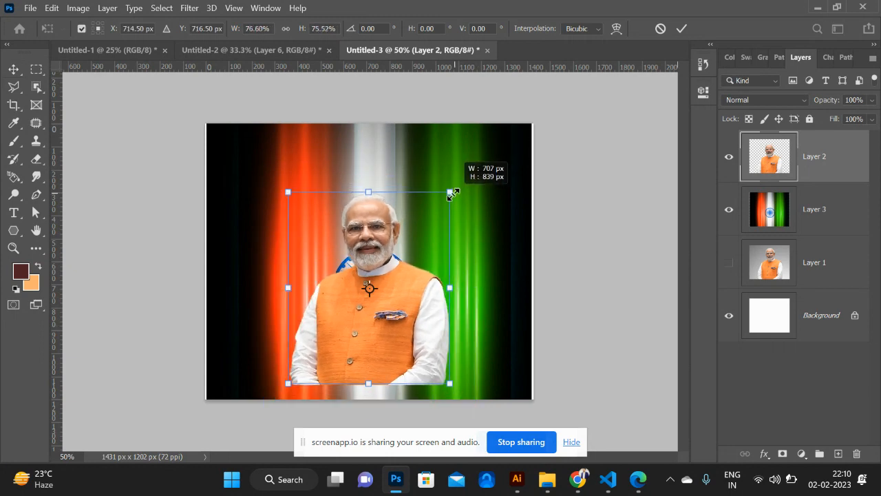
left_click_drag(439, 284, 495, 313)
key("Return")
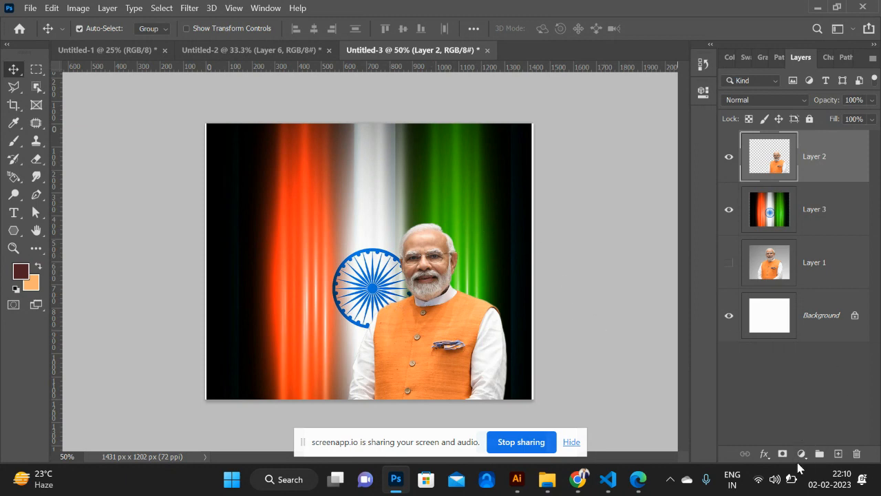
- Add a Color Lookup adjustment layer above the man with the Fuji ETERNA 250D Fuji 3510 3D LUT
left_click(802, 454)
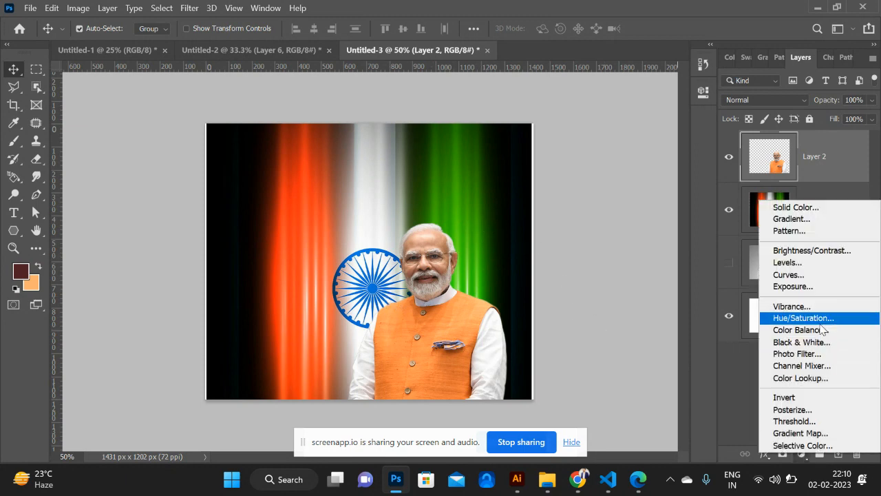
left_click(816, 376)
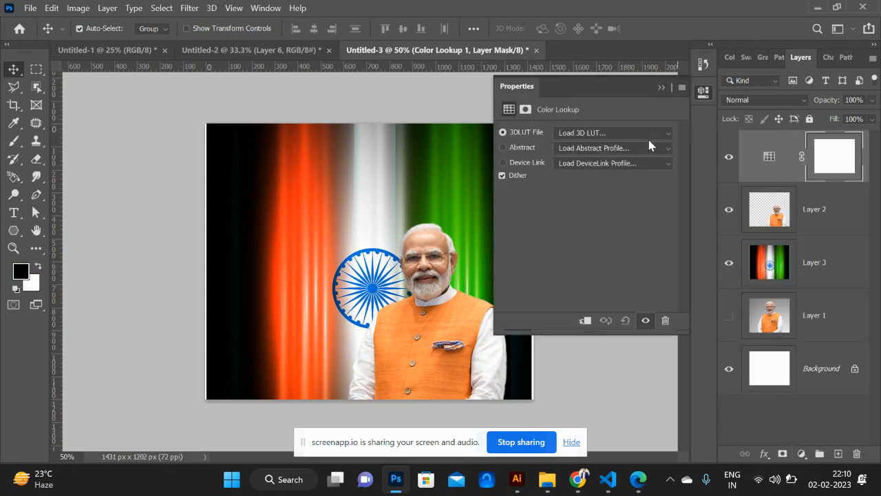
left_click(648, 134)
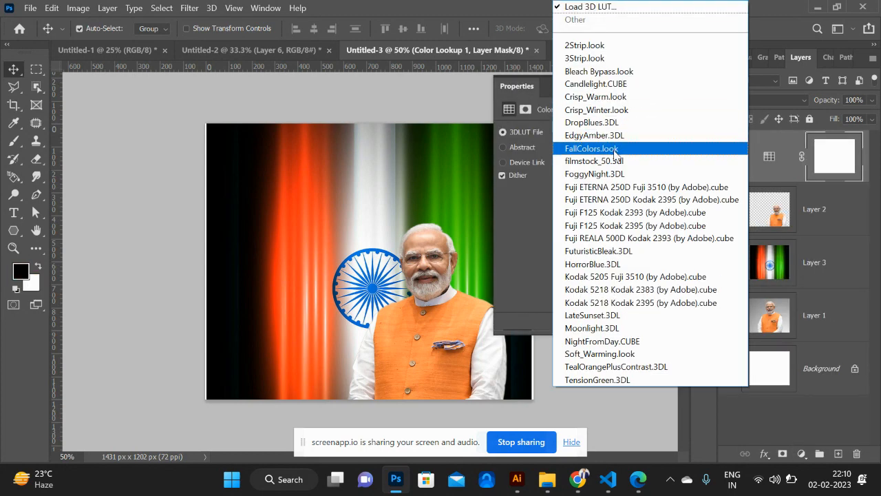
left_click(615, 188)
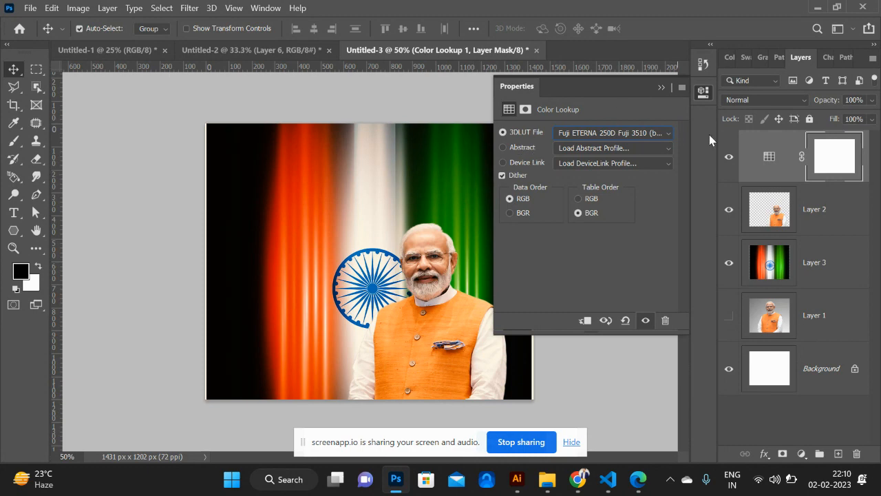
- Try the Soft_Warming.look and TensionGreen.3DL 3D LUTs on the Color Lookup adjustment
left_click(654, 135)
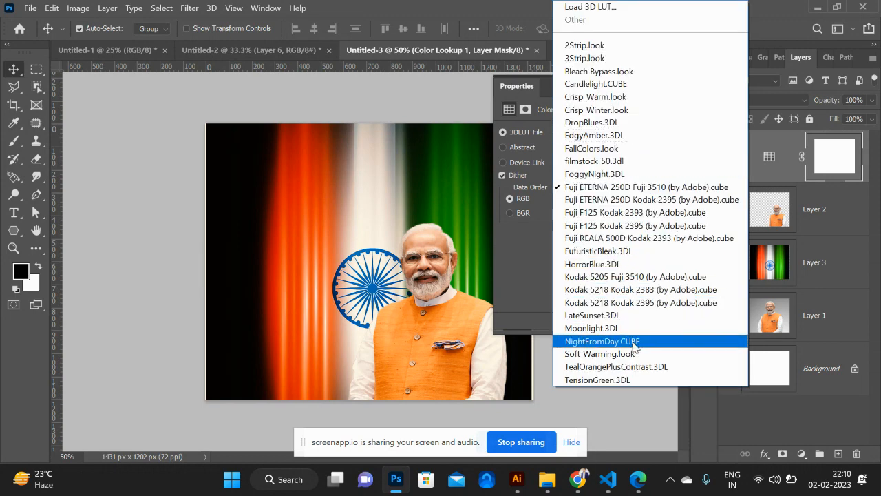
left_click(629, 353)
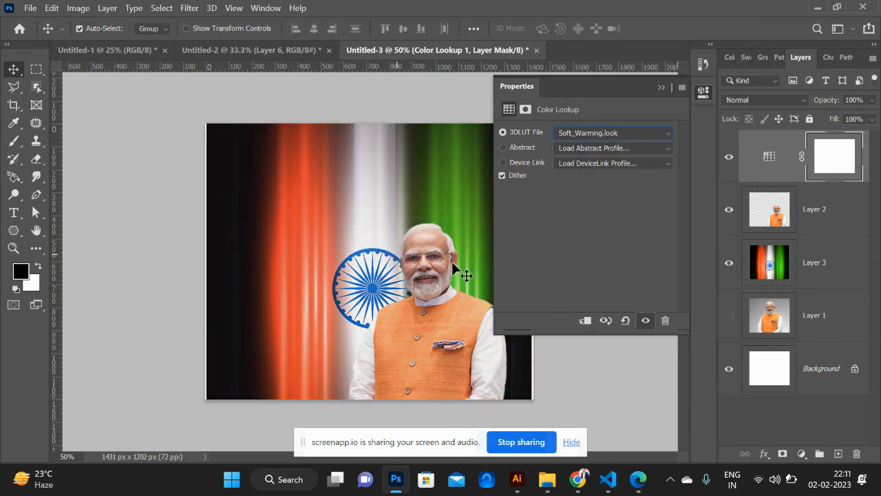
left_click(620, 135)
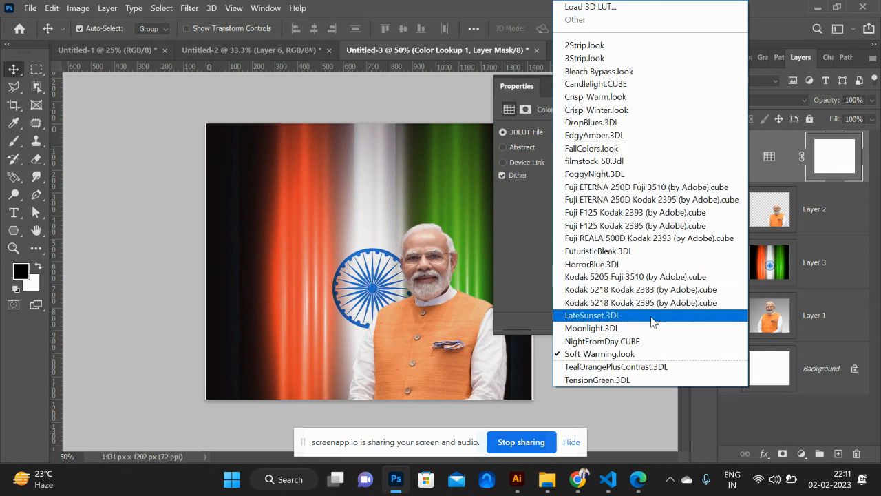
left_click(646, 381)
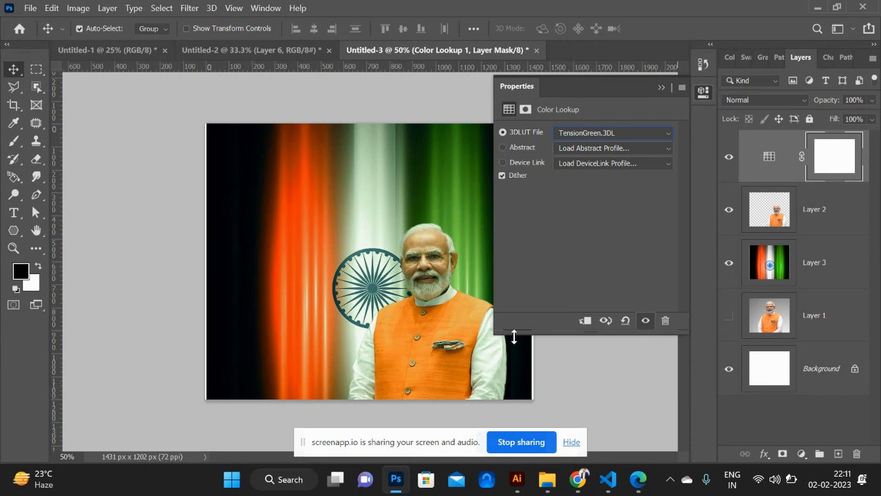
- Set the Color Lookup adjustment's 3D LUT to Crisp_Winter.look and collapse its properties
left_click(618, 133)
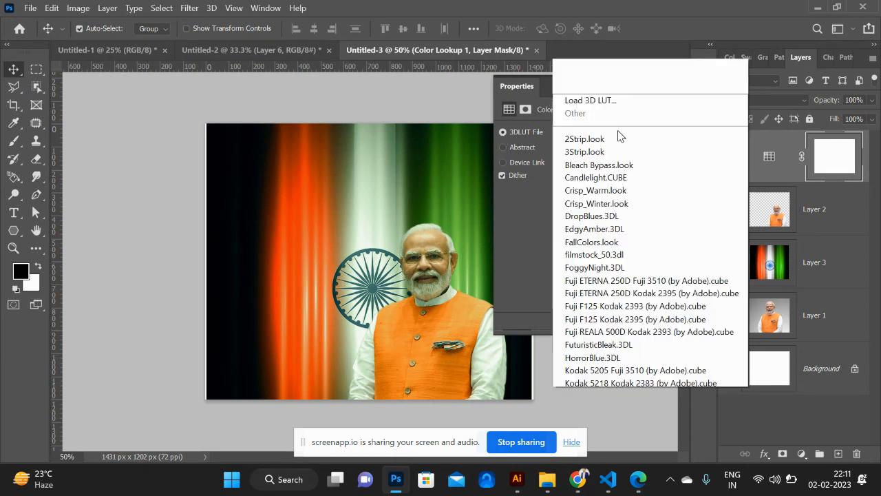
left_click(606, 114)
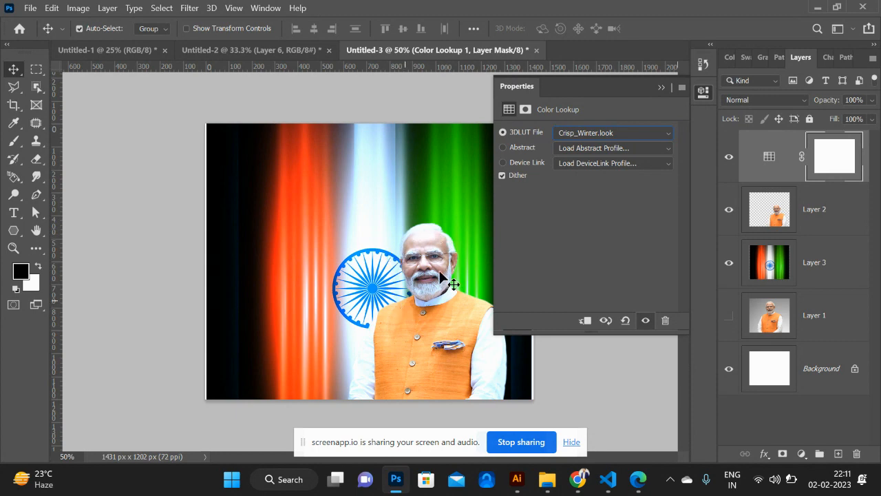
left_click(661, 88)
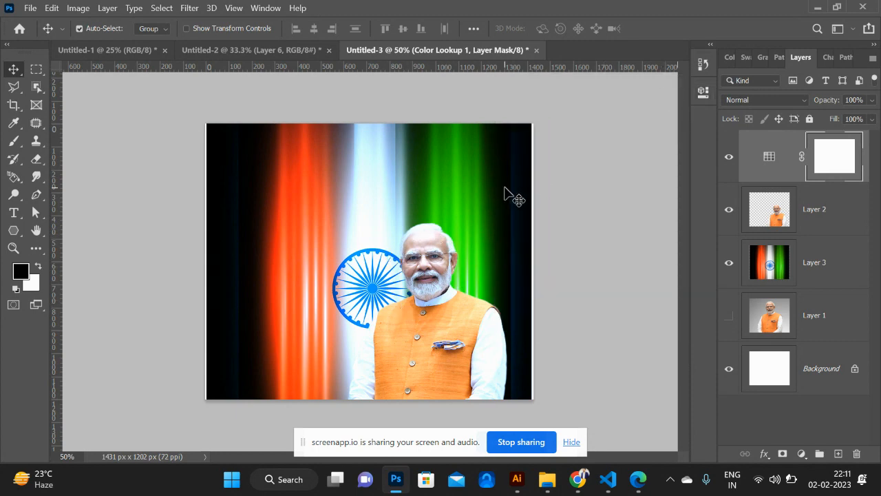
- Compare the composite with the Color Lookup adjustment layer hidden and shown
key("ctrl+plus")
key("ctrl+plus")
key("ctrl+plus")
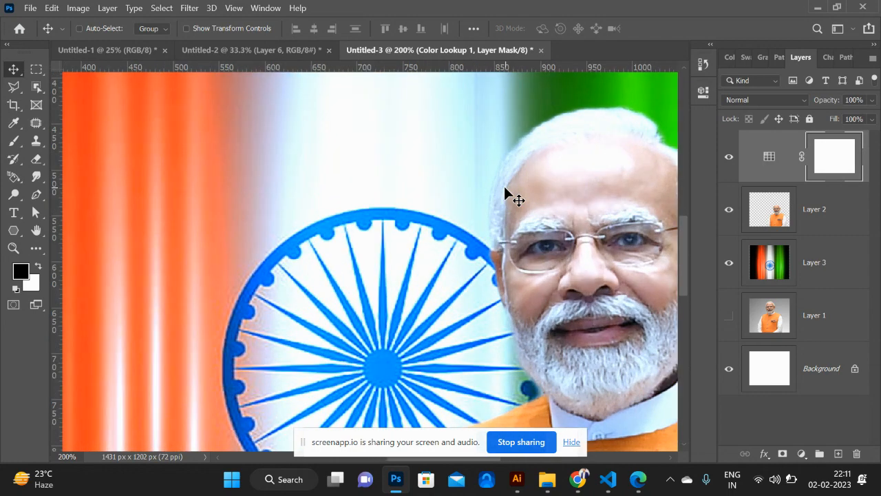
key("ctrl+minus")
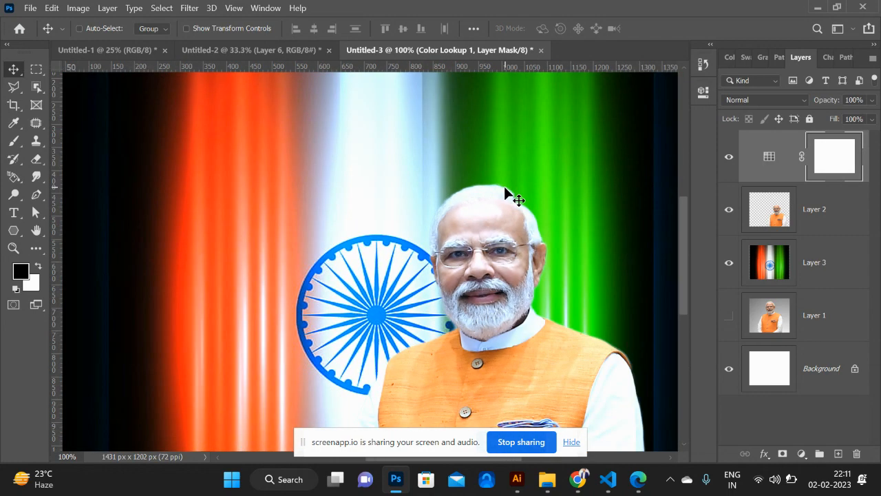
left_click(729, 157)
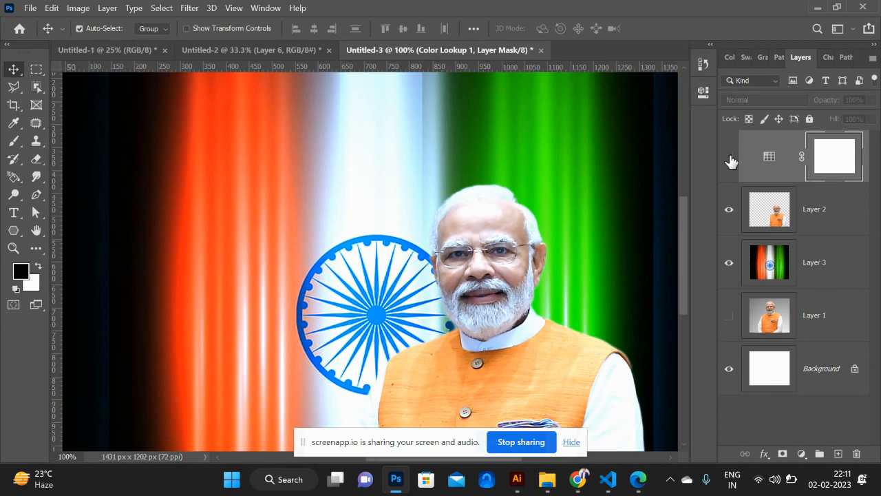
left_click(730, 158)
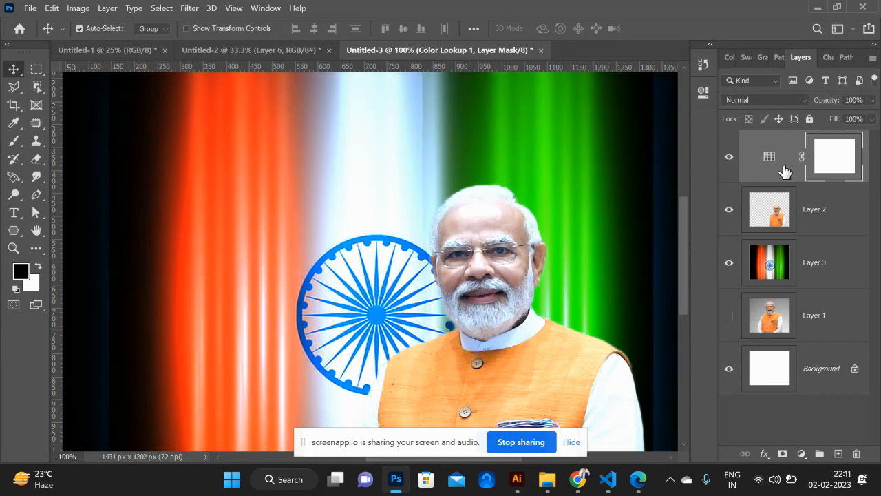
- Lower the Color Lookup adjustment layer's opacity to 90%
left_click(872, 103)
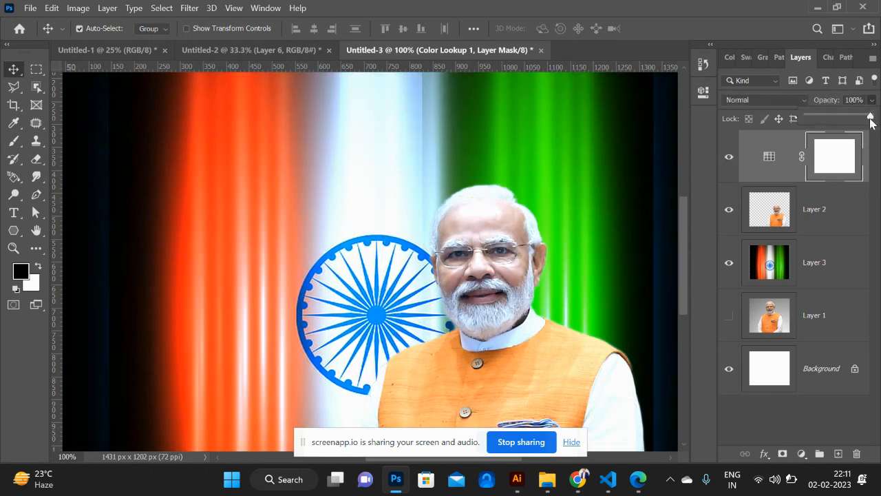
mouse_move(871, 121)
left_mouse_down()
mouse_move(852, 122)
mouse_move(867, 123)
left_mouse_up()
left_click(773, 158)
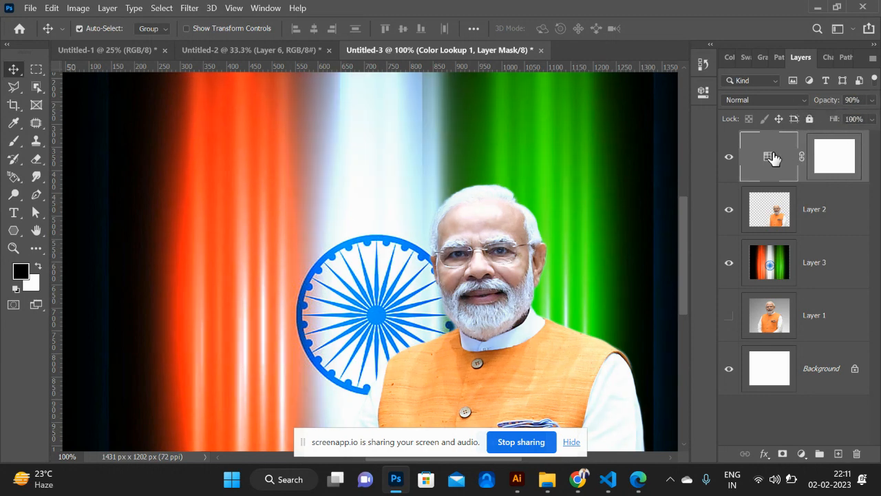
- Try the Moonlight.3DL and FoggyNight.3DL 3D LUTs on the Color Lookup adjustment
double_click(772, 158)
left_click(600, 134)
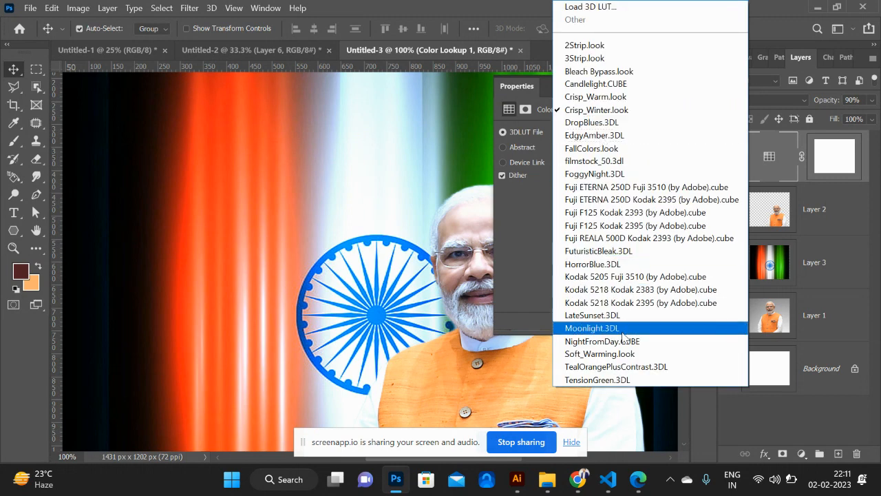
left_click(612, 331)
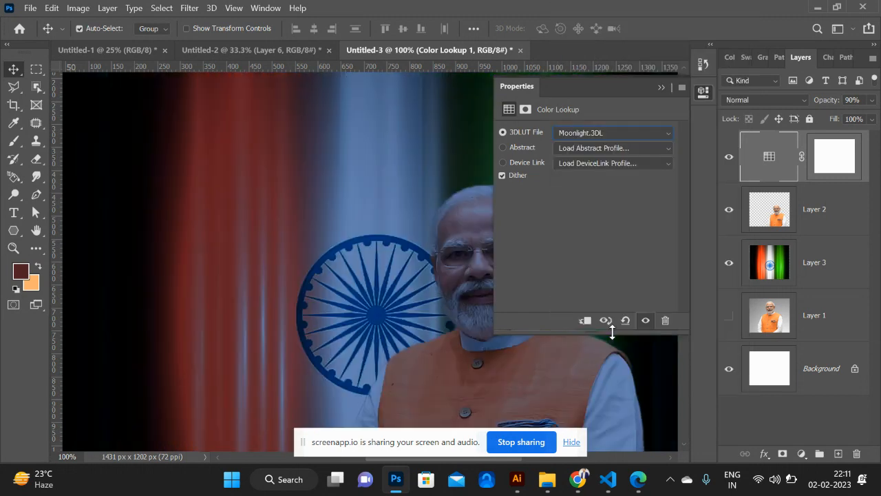
key("ctrl+minus")
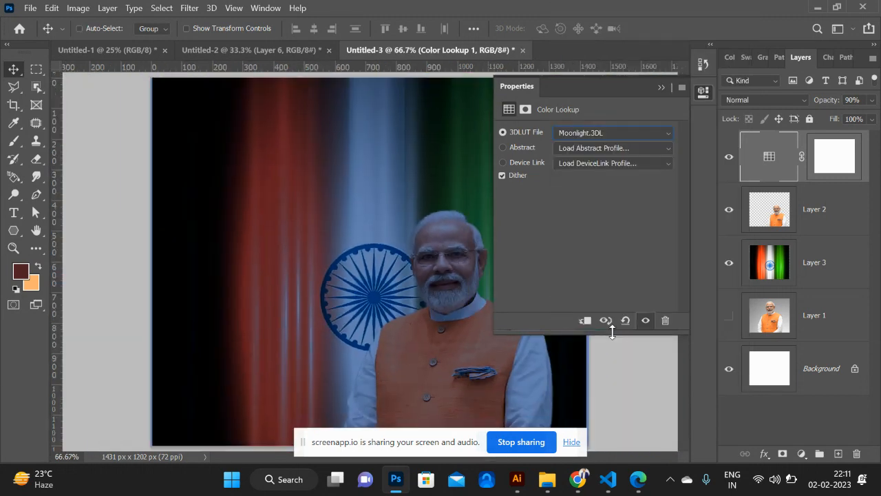
left_click(623, 134)
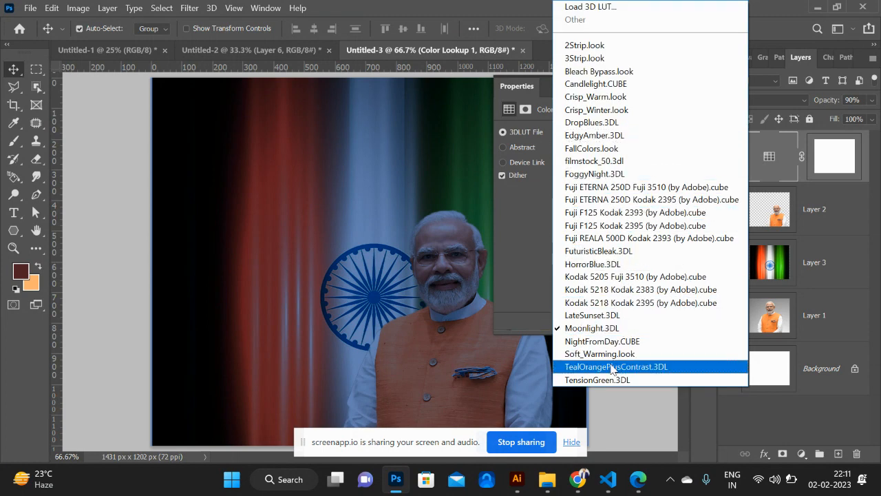
left_click(597, 175)
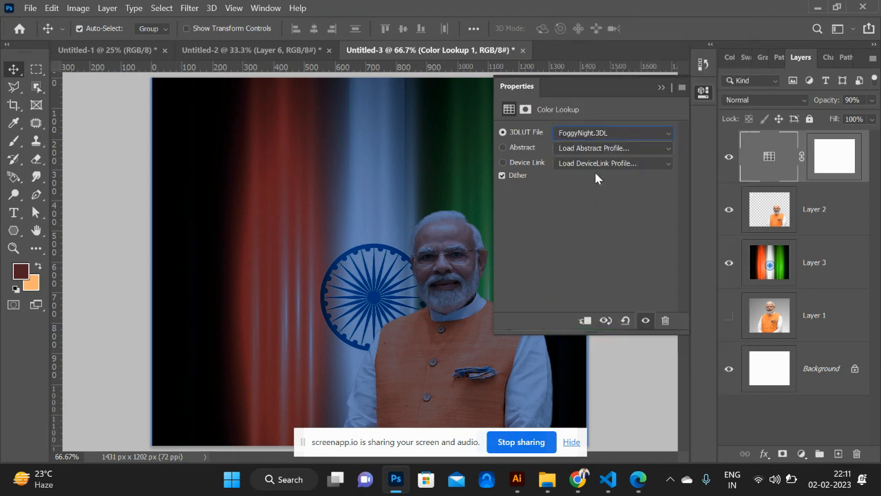
- Try the Candlelight.CUBE and Bleach Bypass.look 3D LUTs on the Color Lookup adjustment
left_click(607, 135)
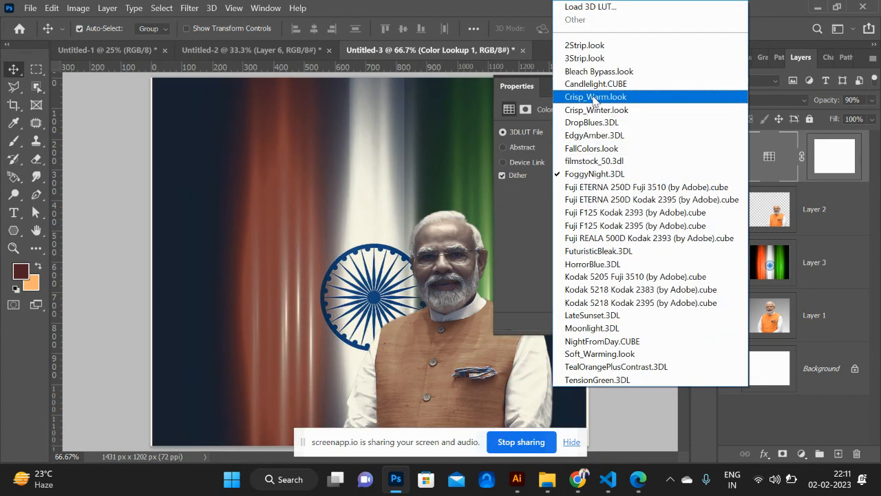
left_click(594, 85)
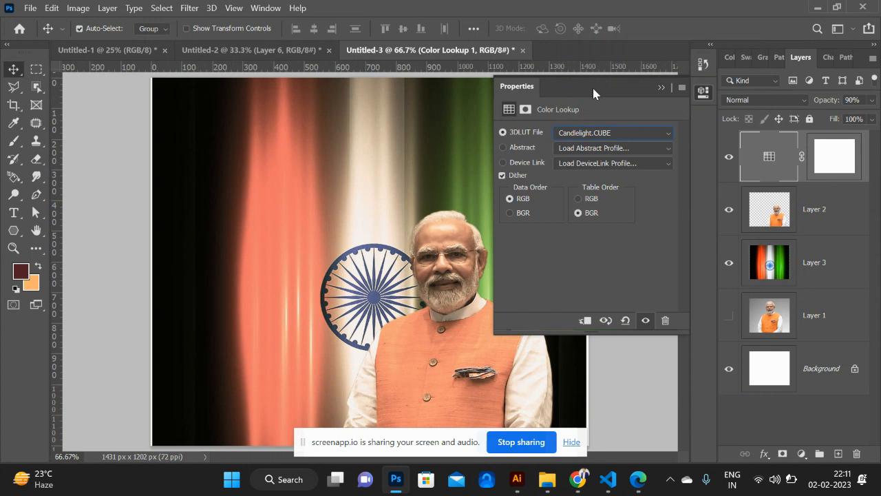
left_click(609, 134)
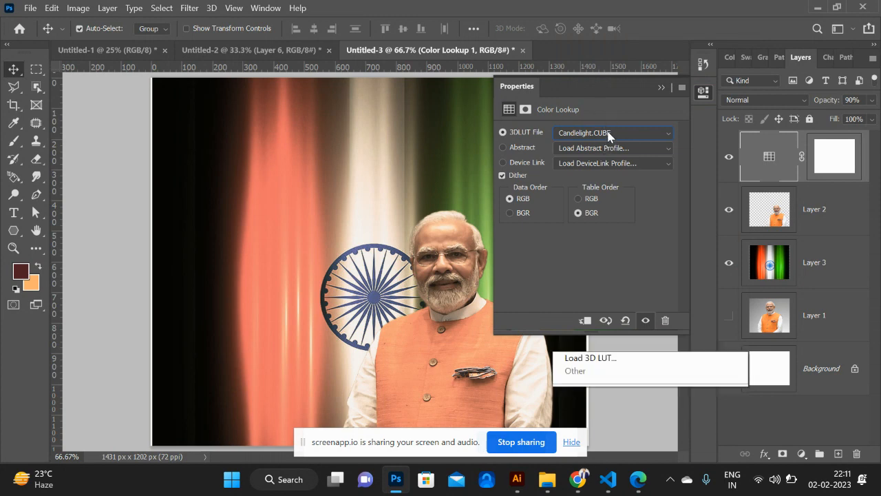
left_click(607, 72)
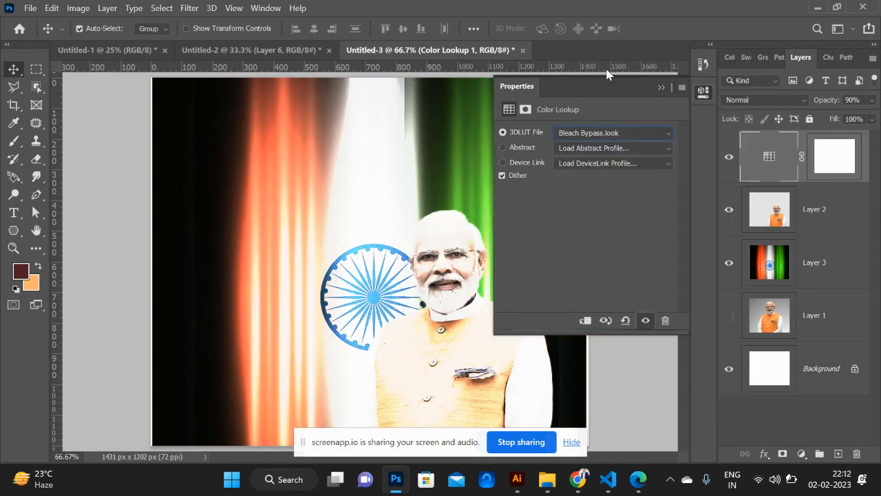
- Set the Color Lookup adjustment's 3D LUT to EdgyAmber.3DL
left_click(611, 132)
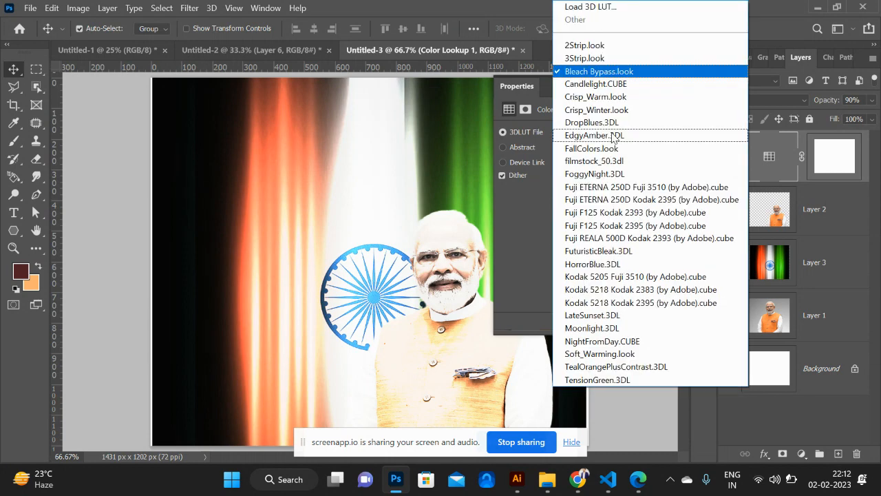
left_click(618, 137)
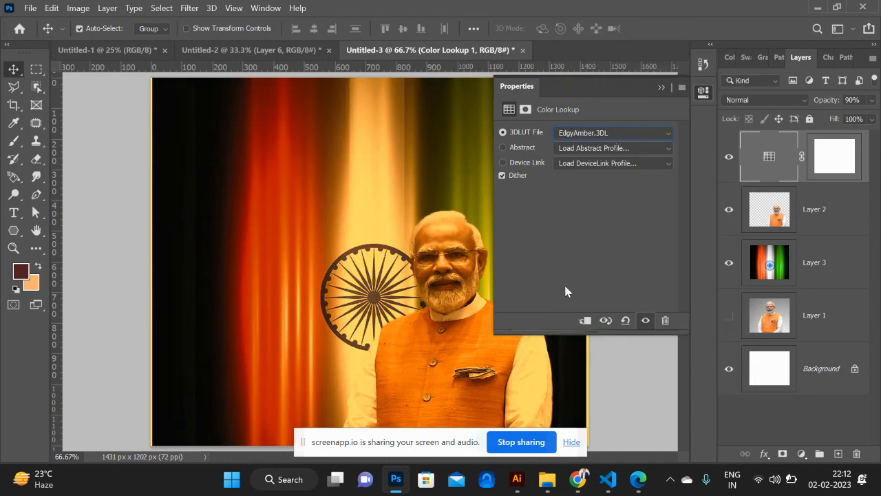
left_click(870, 101)
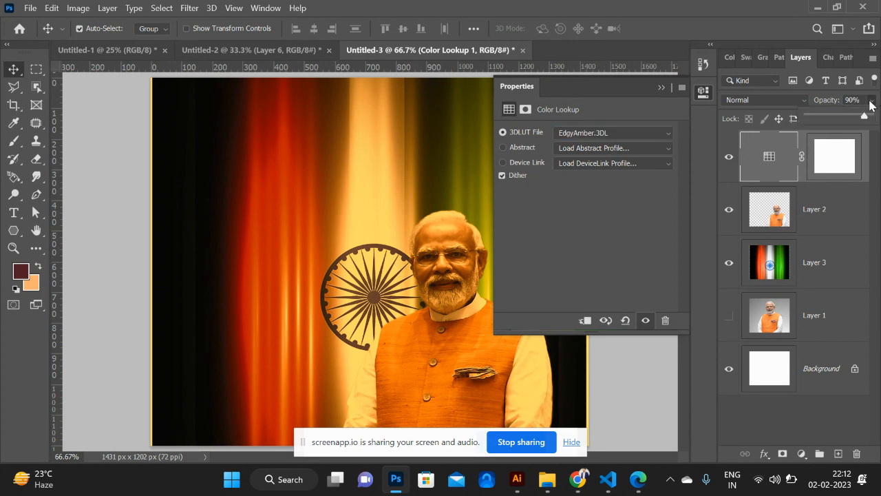
left_click(871, 101)
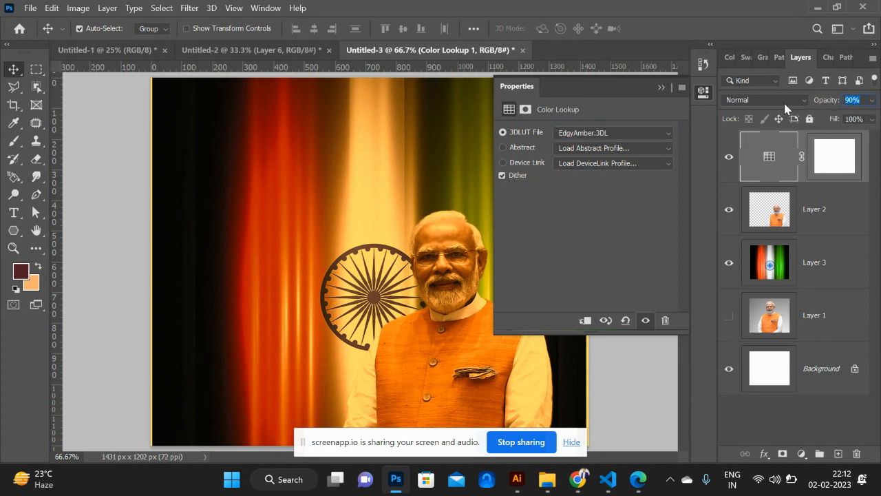
- Set the Color Lookup layer's blend mode to Soft Light and its opacity to 18%
left_click(785, 103)
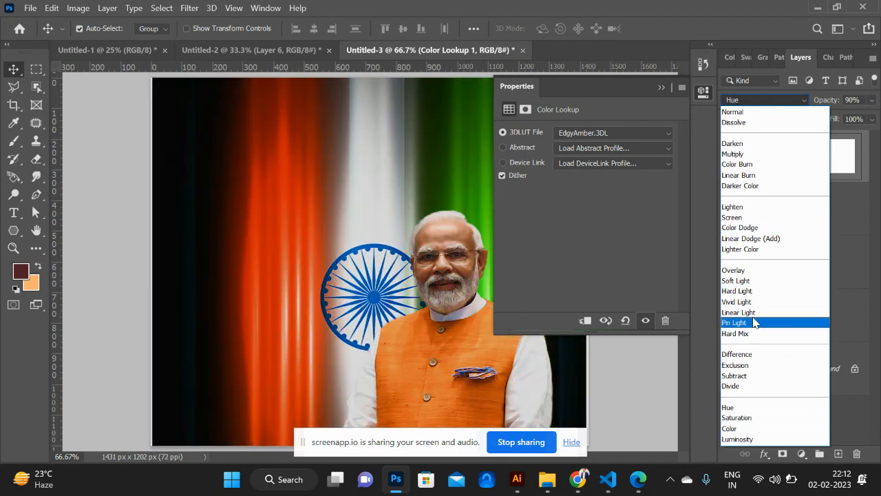
left_click(753, 284)
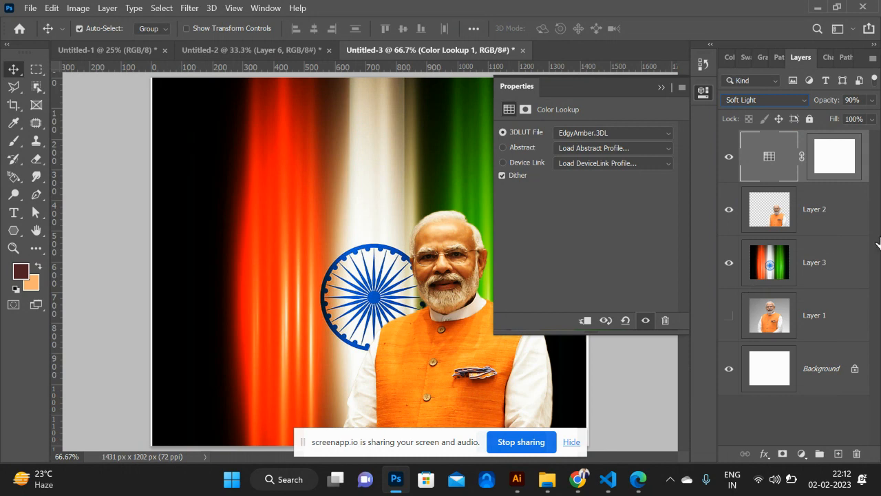
left_click(873, 103)
left_click_drag(866, 118, 819, 115)
left_click(126, 168)
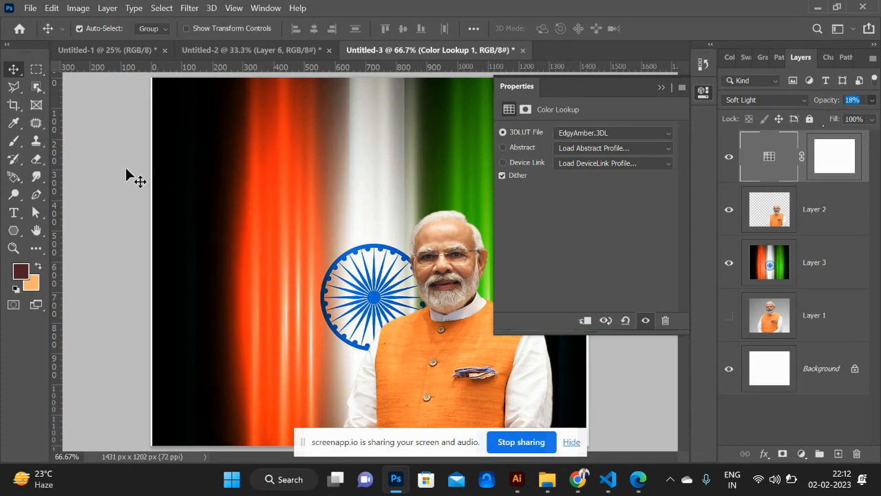
- Deselect all layers and review the whole graded composite
left_click(126, 169)
key("ctrl+minus")
key("ctrl+minus")
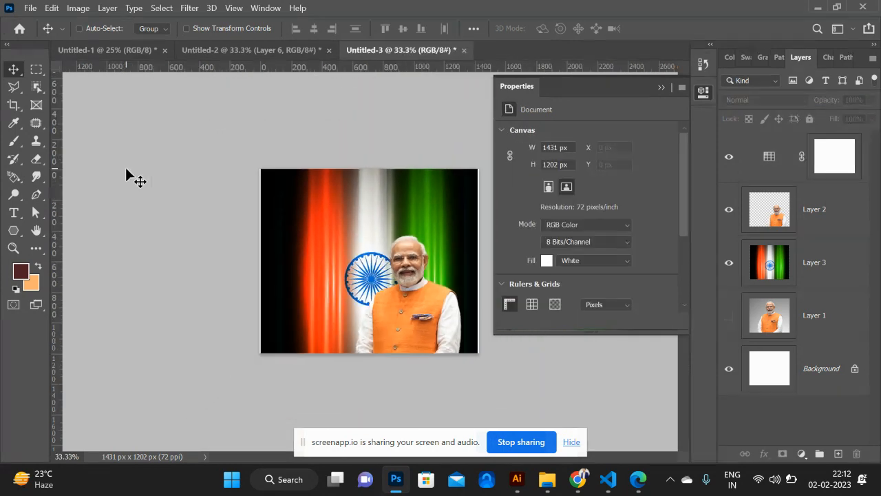
key("ctrl+plus")
key("ctrl+plus")
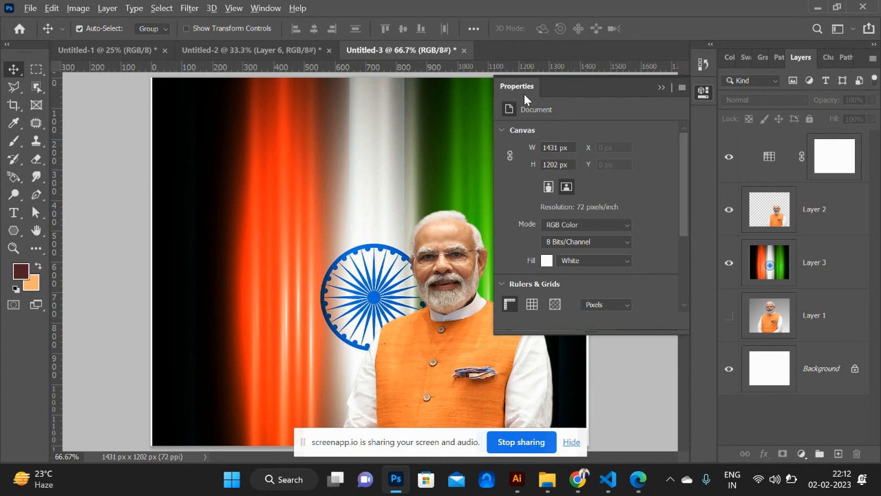
key("alt+Tab")
key("alt+Tab")
- Activate the Object Selection tool and collapse the document properties to uncover the canvas
left_click(37, 89)
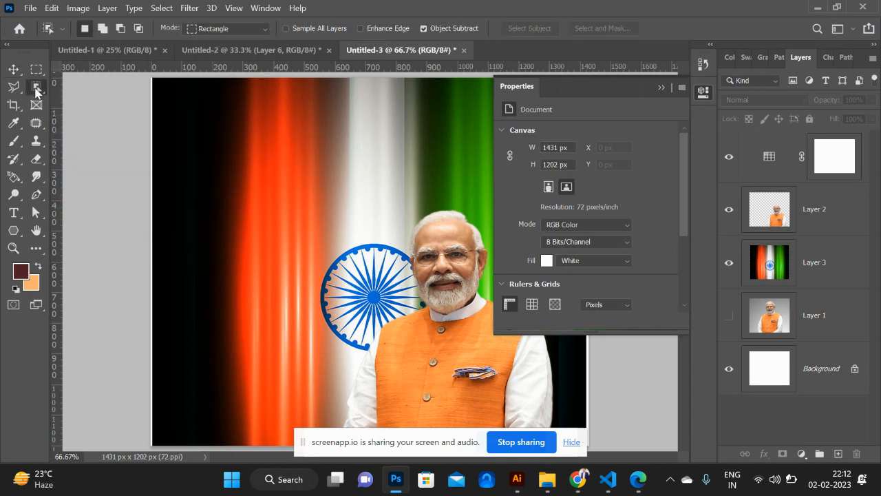
right_click(37, 88)
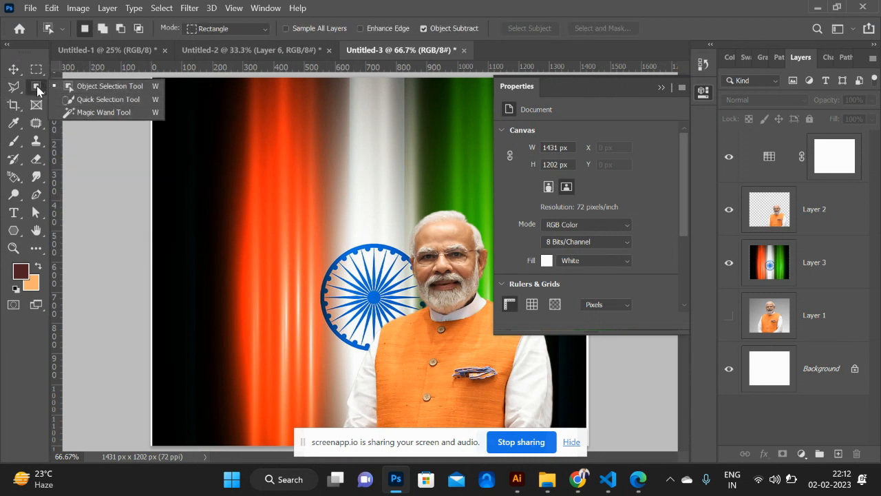
left_click(100, 85)
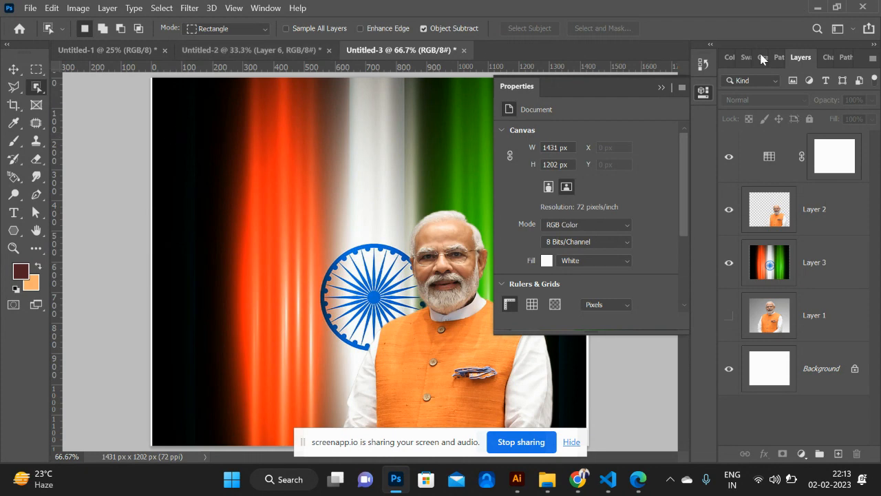
left_click(660, 89)
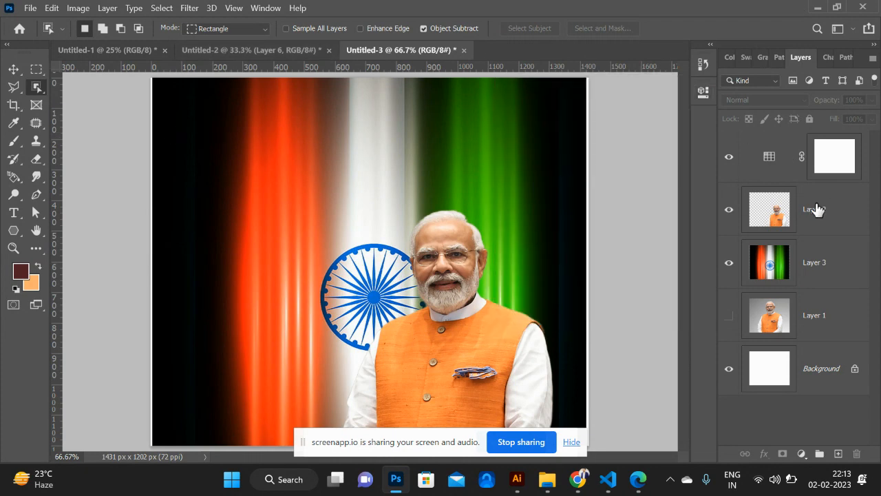
- Hide the Color Lookup layer, Layer 2 and Layer 3, and show the man's original photo on Layer 1
left_click(729, 156)
left_click(730, 210)
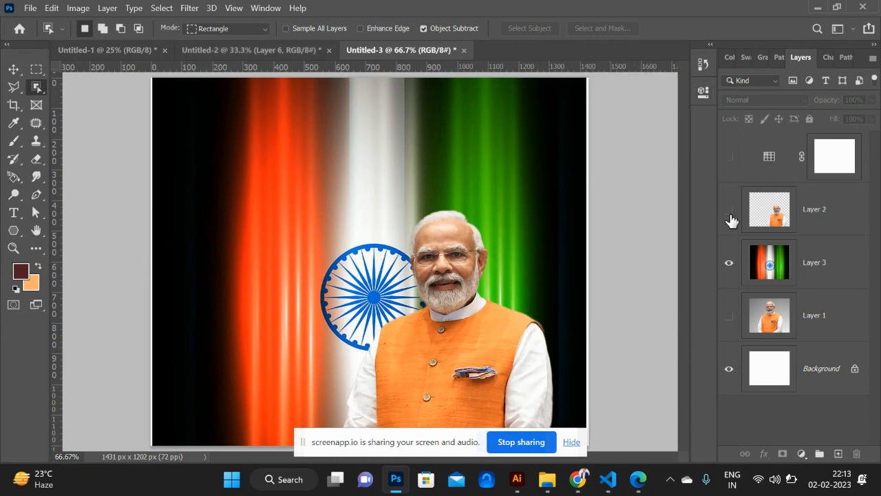
left_click(729, 316)
left_click(729, 263)
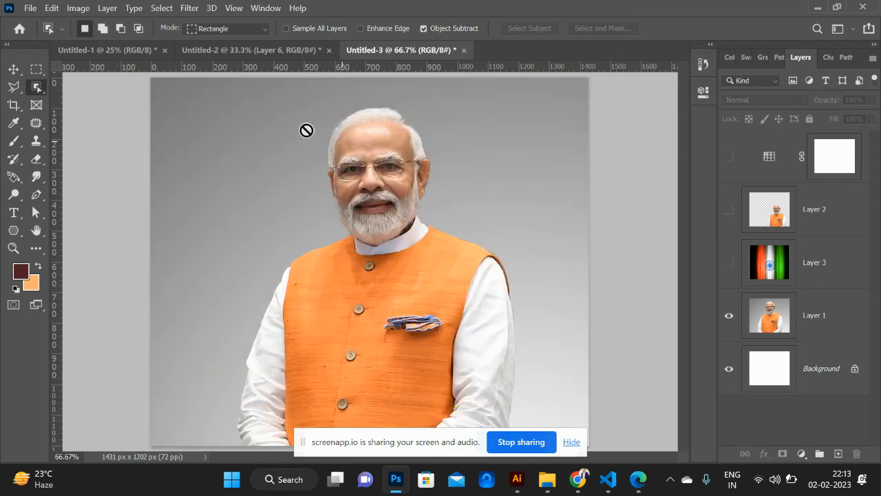
- Select the man on Layer 1 by framing him with a rectangular object selection
left_click(794, 312)
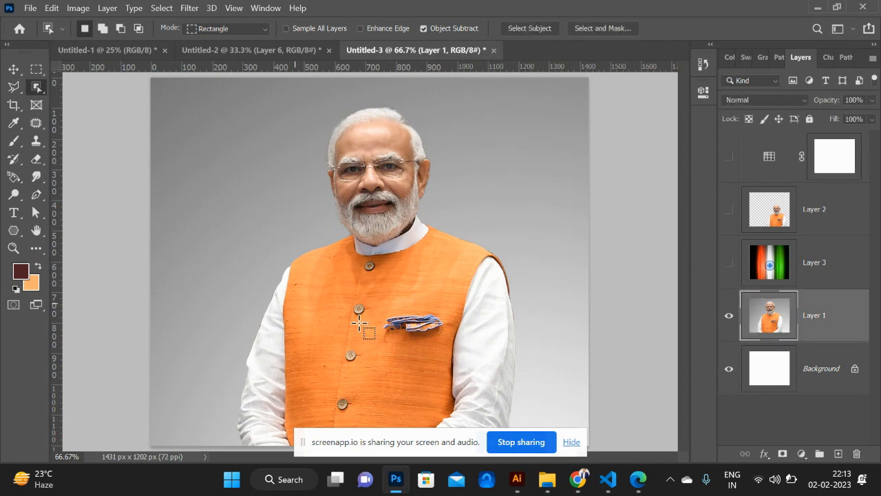
mouse_move(293, 96)
left_mouse_down()
mouse_move(533, 339)
mouse_move(535, 467)
left_mouse_up()
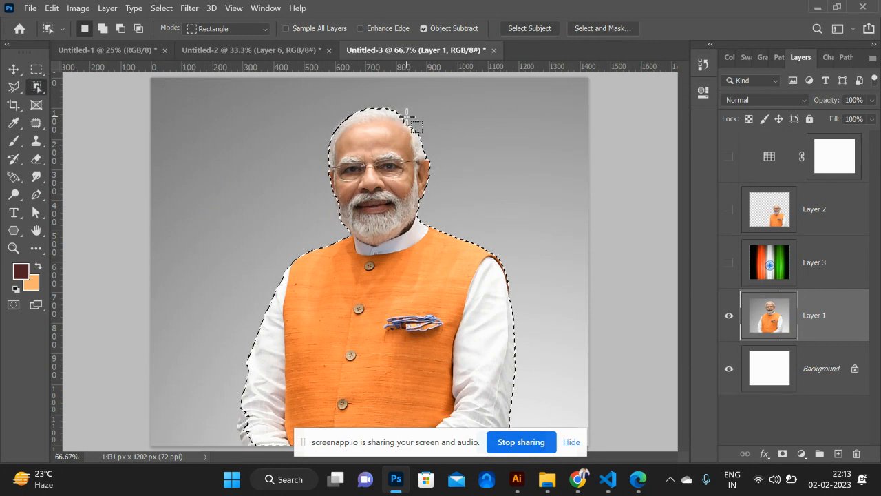
- Subtract the hair at the right side of the man's head with the Lasso tool and copy the selection to a new layer
left_click(13, 87)
right_click(14, 88)
left_click(71, 86)
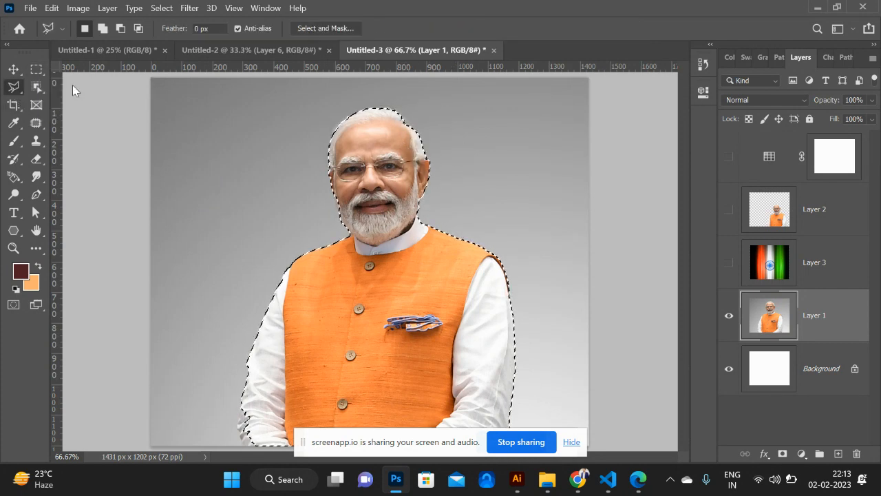
mouse_move(414, 115)
left_mouse_down()
mouse_move(415, 153)
mouse_move(431, 162)
mouse_move(432, 124)
left_mouse_up()
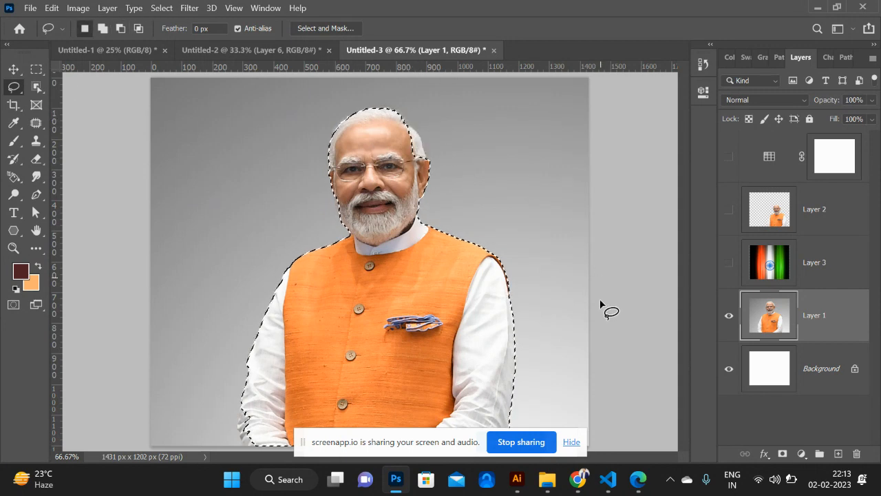
key("ctrl+j")
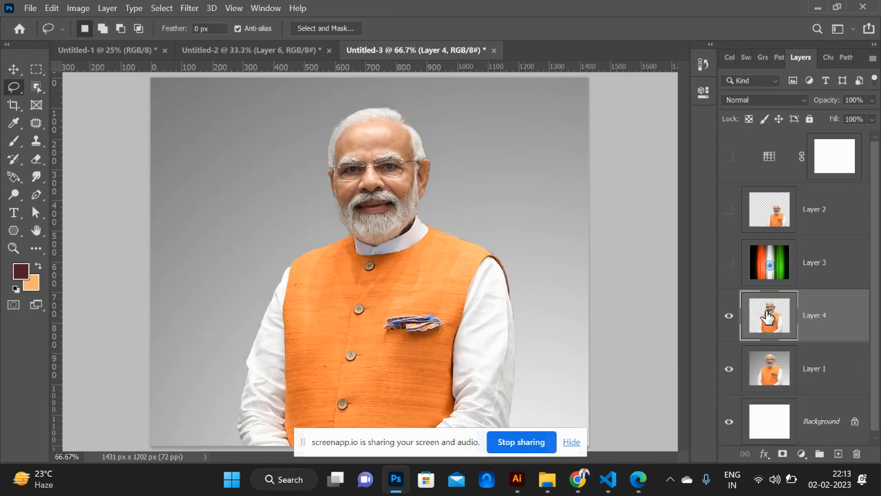
- Check the cut-out on Layer 4 with Layer 1 hidden, restore Layer 1, and examine the man's head up close
left_click(727, 375)
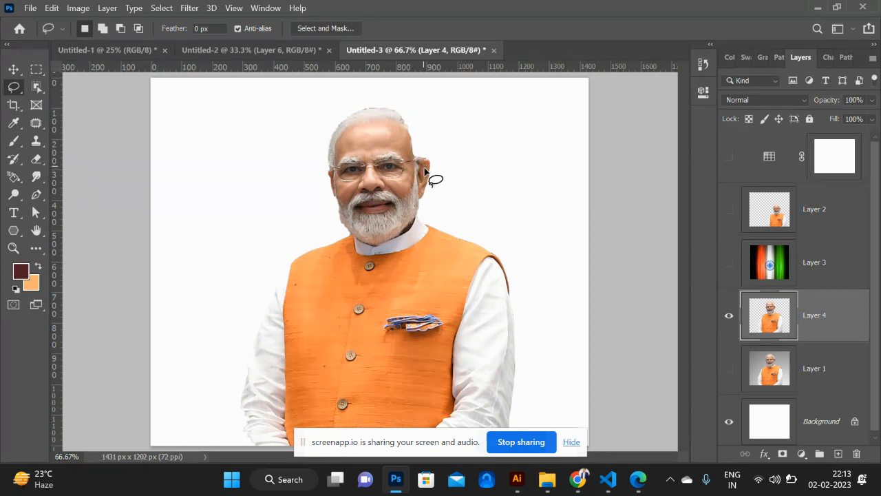
left_click(729, 374)
key("ctrl+plus")
key("ctrl+plus")
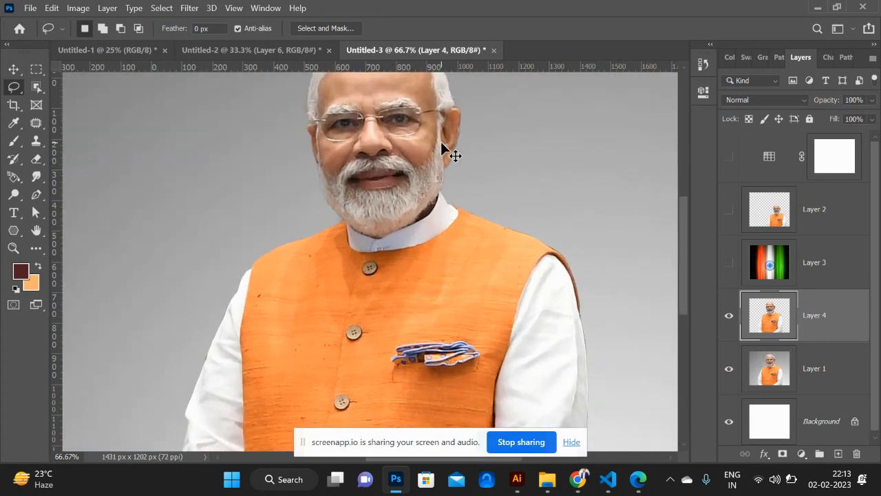
scroll(441, 147, "up", 10)
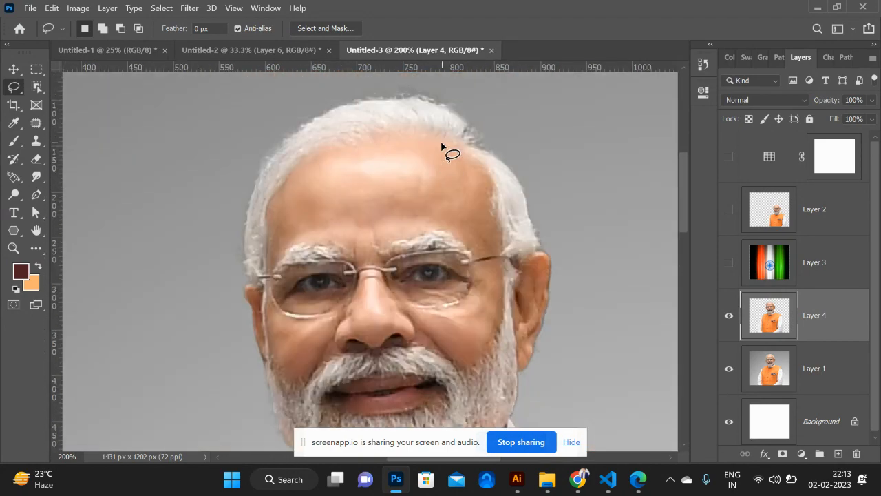
- Outline the missing hair area at the right side of the man's head with the Pen tool and convert the path to a selection
key("p")
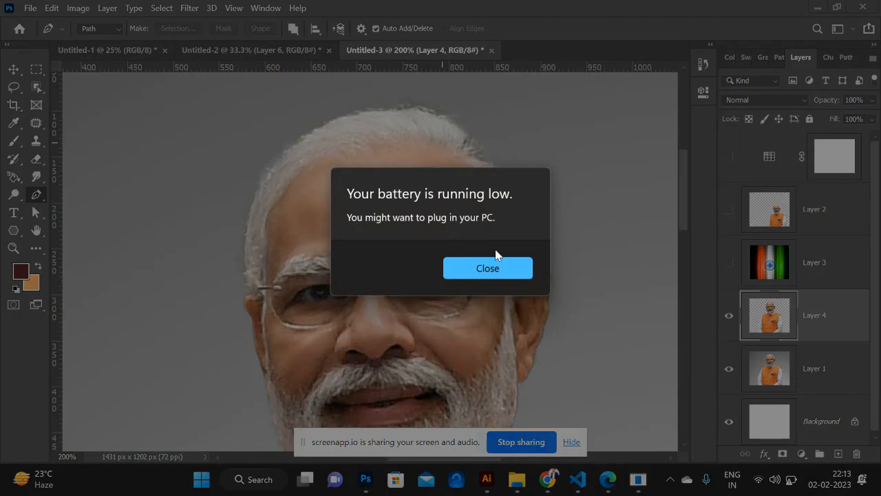
left_click(496, 272)
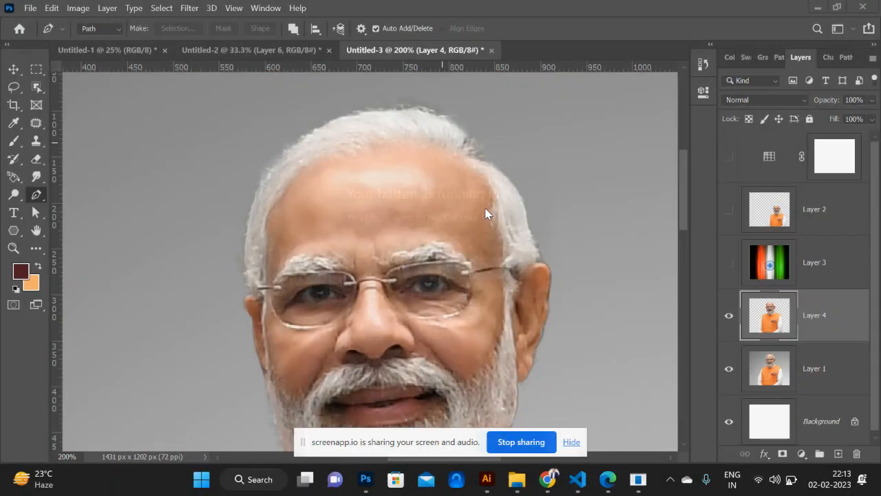
left_click(469, 155)
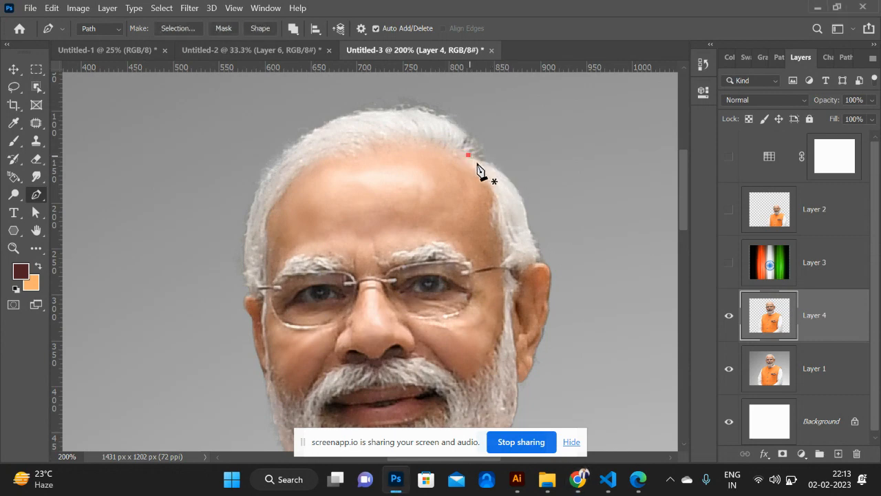
left_click_drag(528, 221, 534, 264)
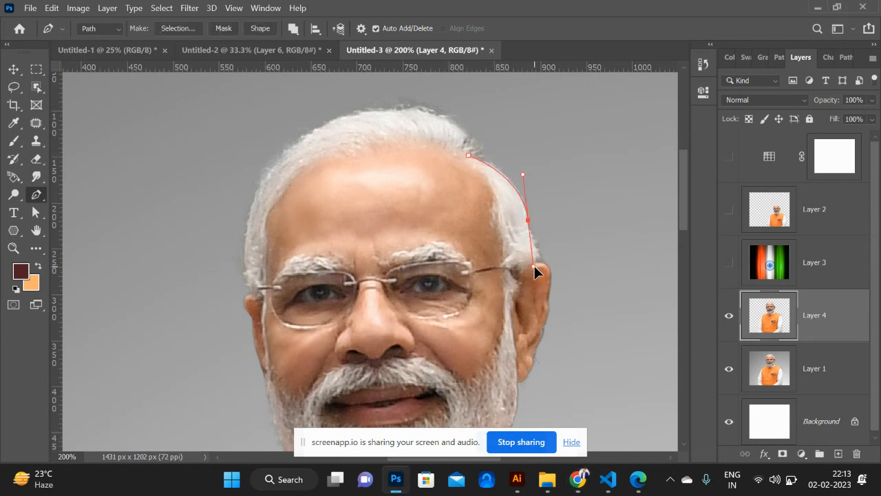
left_click(528, 221, "alt")
left_click(539, 264)
left_click(474, 275)
left_click(470, 158)
key("ctrl+Return")
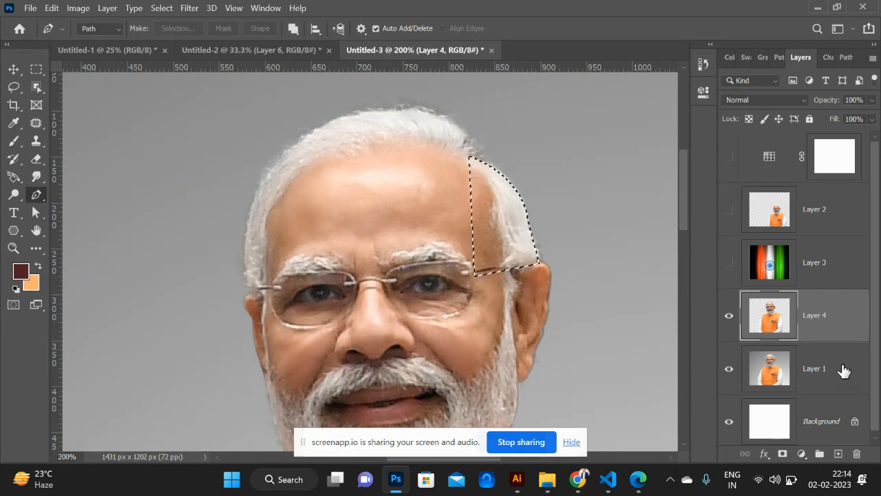
- Copy the selected hair area from Layer 1 to a new layer and hide Layer 1
left_click(808, 374)
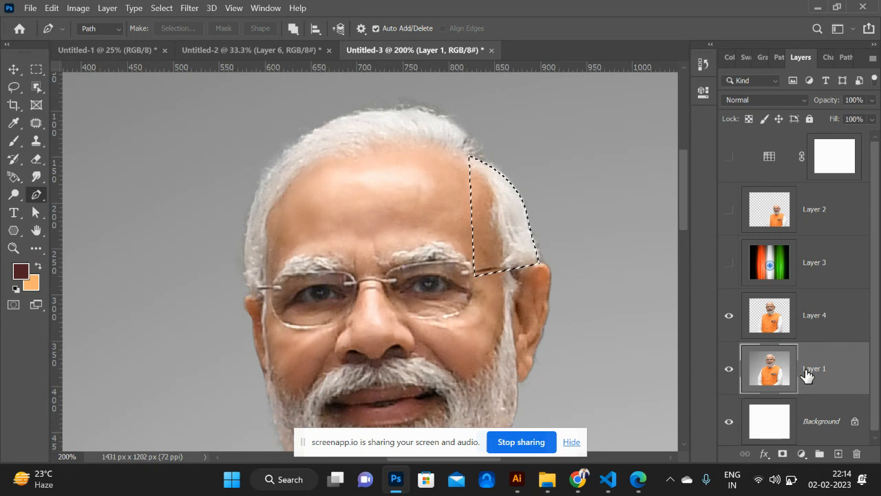
key("ctrl+j")
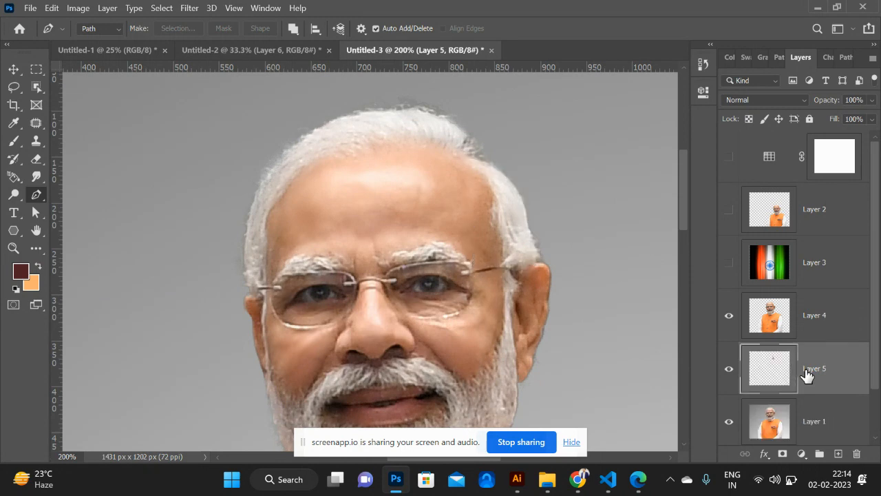
left_click(728, 427)
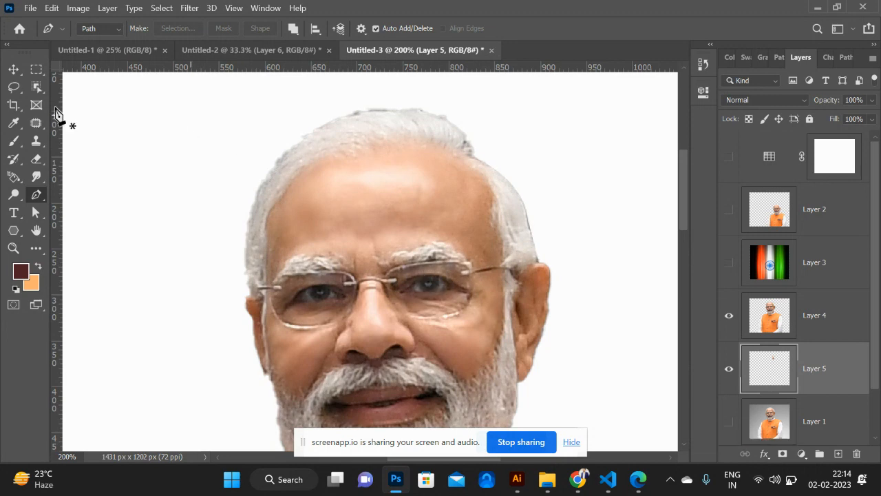
- Move the copied hair patch away from the man's head and undo the move
left_click(13, 69)
left_click_drag(519, 216, 549, 199)
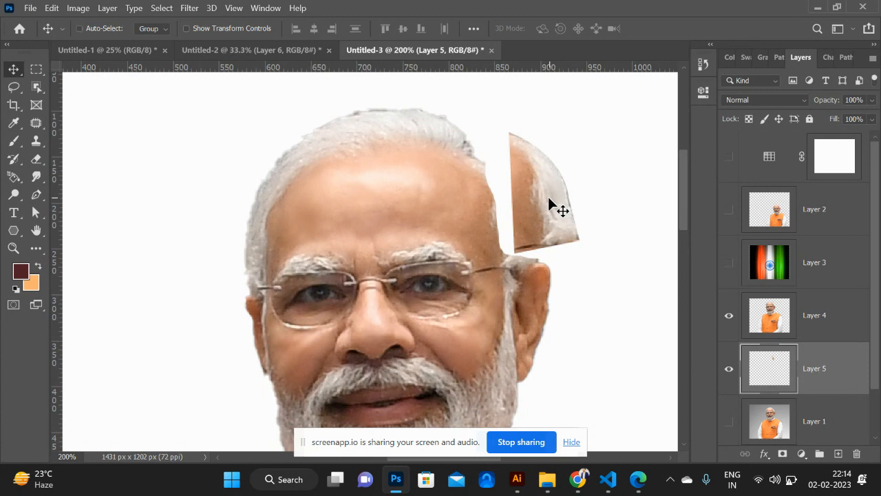
key("ctrl+z")
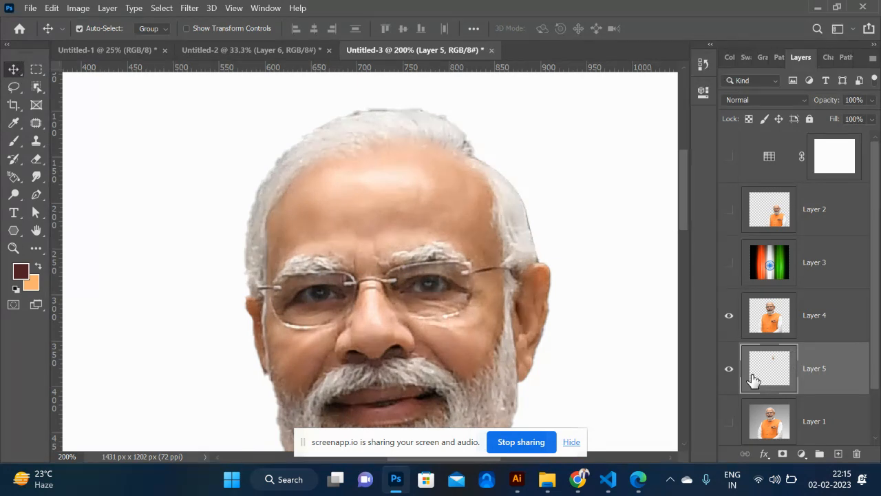
- Hide Layer 4 and Layer 5 and show the man's original photo on Layer 1
left_click_drag(729, 370, 733, 180)
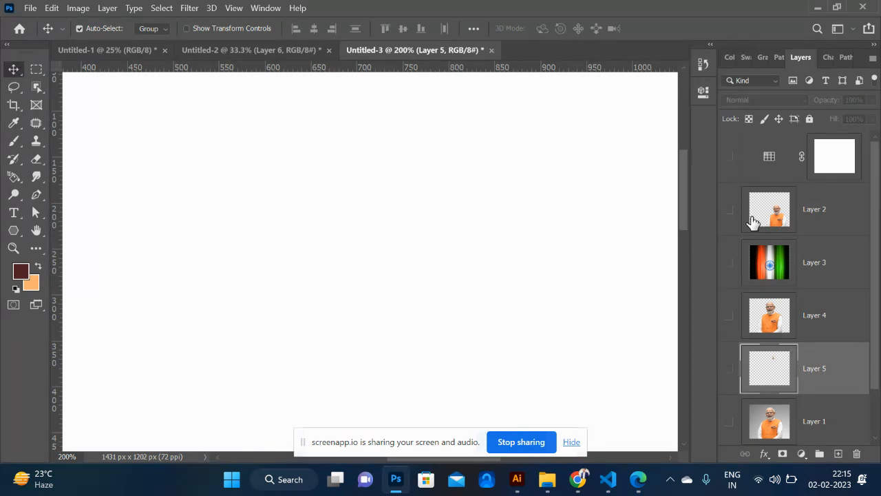
left_click(729, 421)
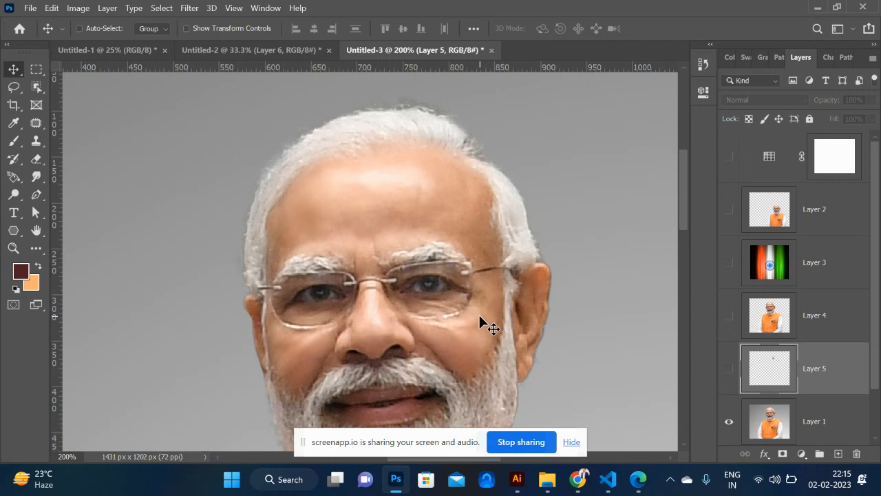
key("ctrl+minus")
key("ctrl+minus")
key("ctrl+minus")
key("ctrl+minus")
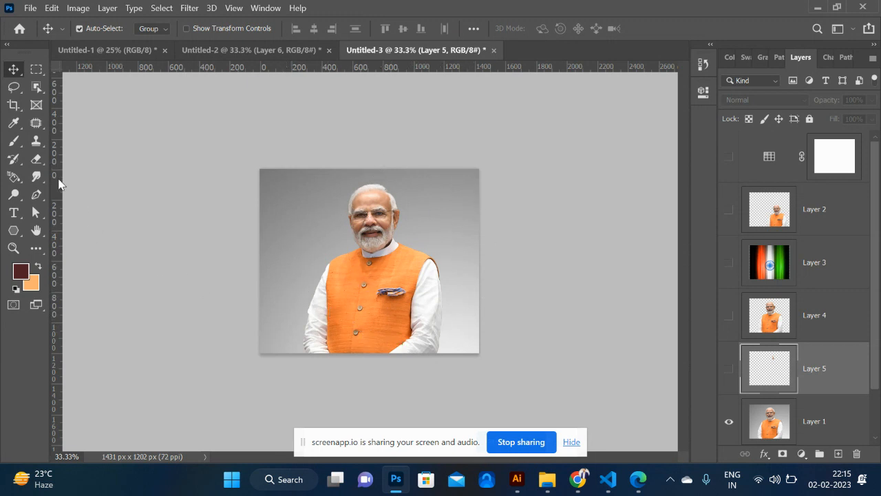
- Crop the photo to a 1:1 square ratio with the man centered in the frame
left_click(13, 105)
left_click(174, 30)
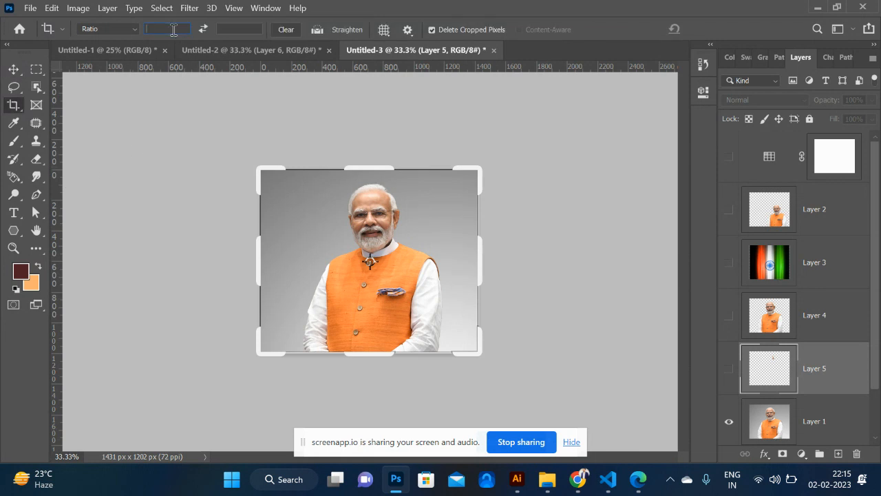
type("2")
key("BackSpace")
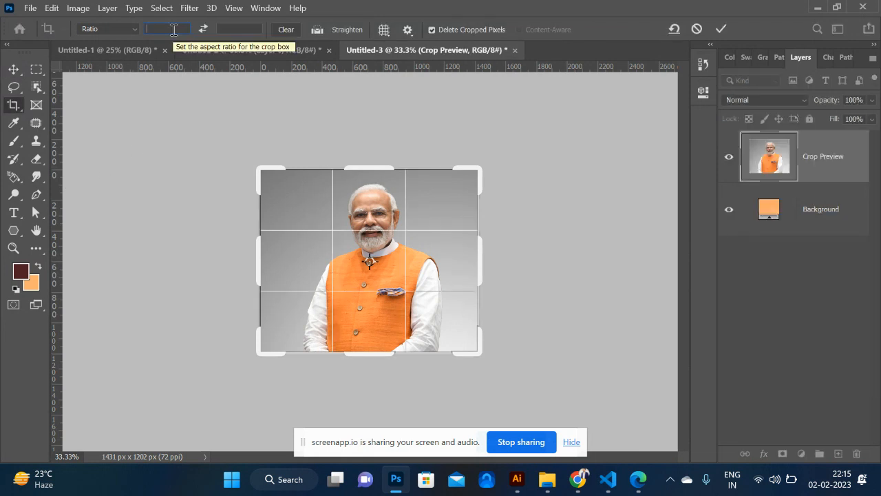
type("11")
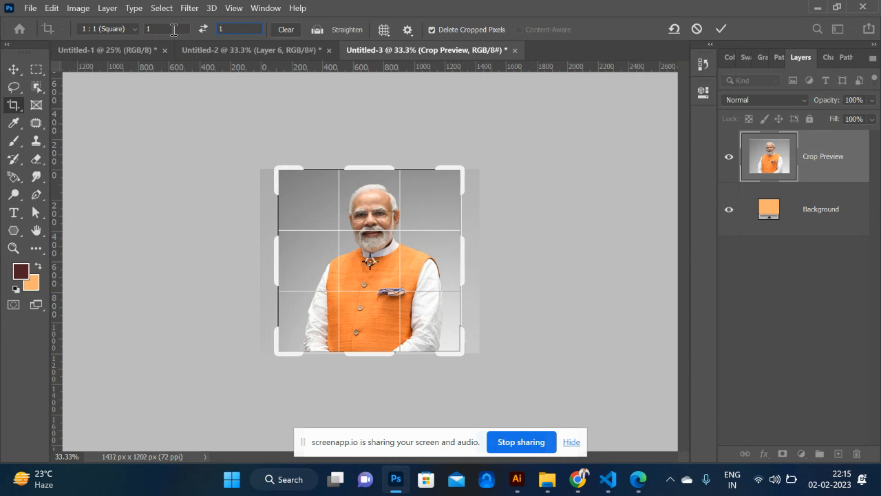
left_click_drag(460, 173, 457, 177)
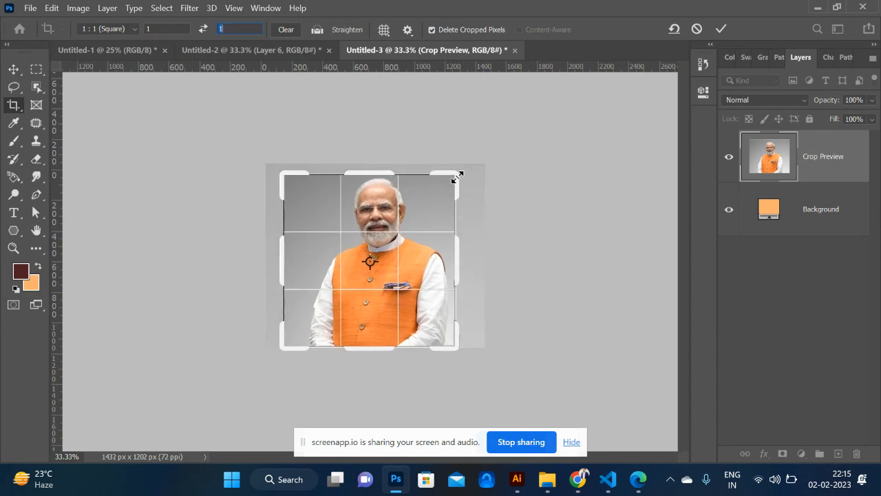
mouse_move(401, 214)
left_mouse_down()
mouse_move(389, 211)
mouse_move(397, 214)
left_mouse_up()
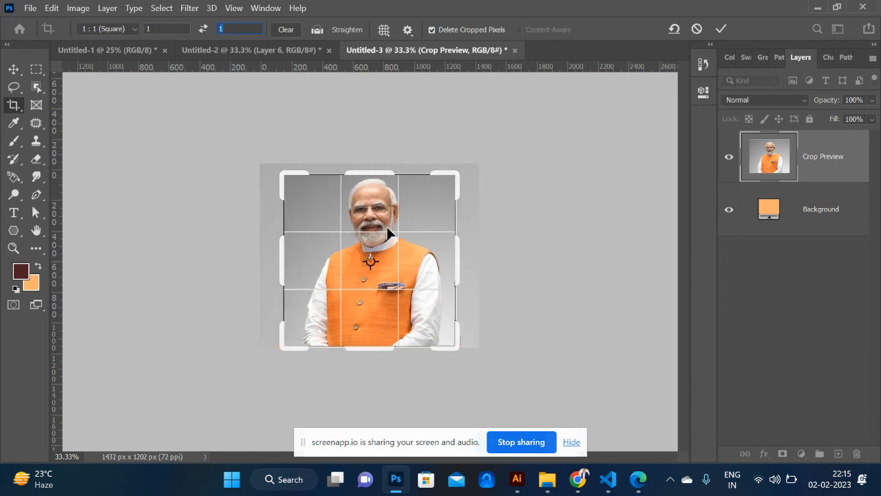
left_click_drag(387, 230, 387, 227)
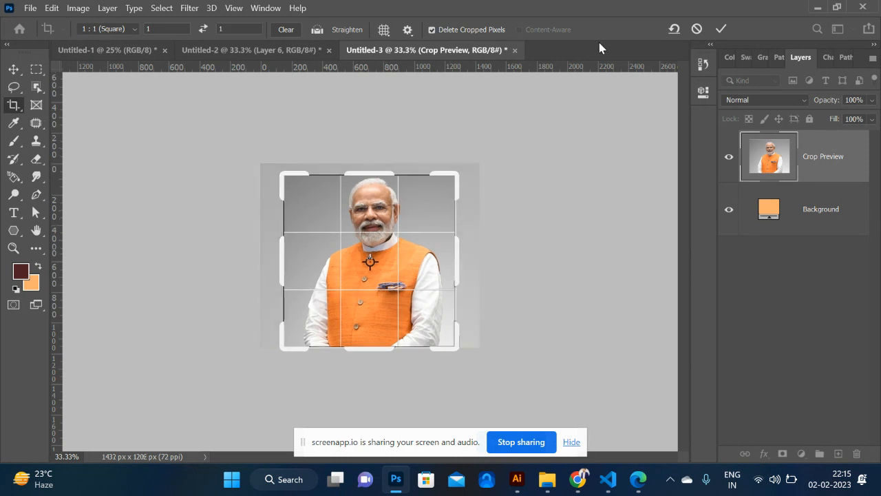
left_click(721, 26)
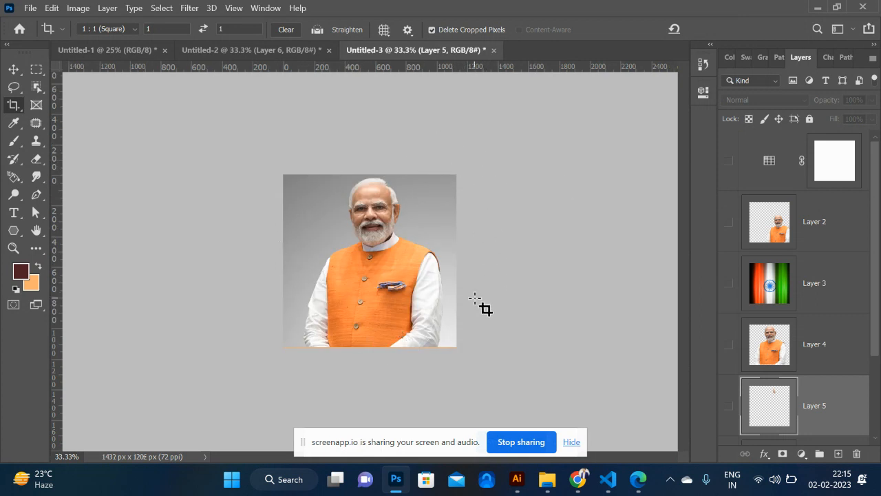
- Resize the image to a width of 1000 pixels with proportions linked
left_click(88, 11)
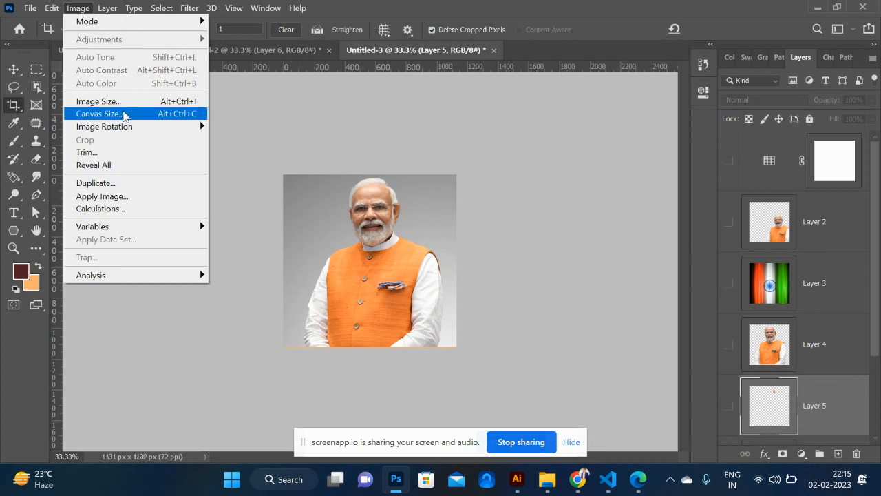
left_click(126, 104)
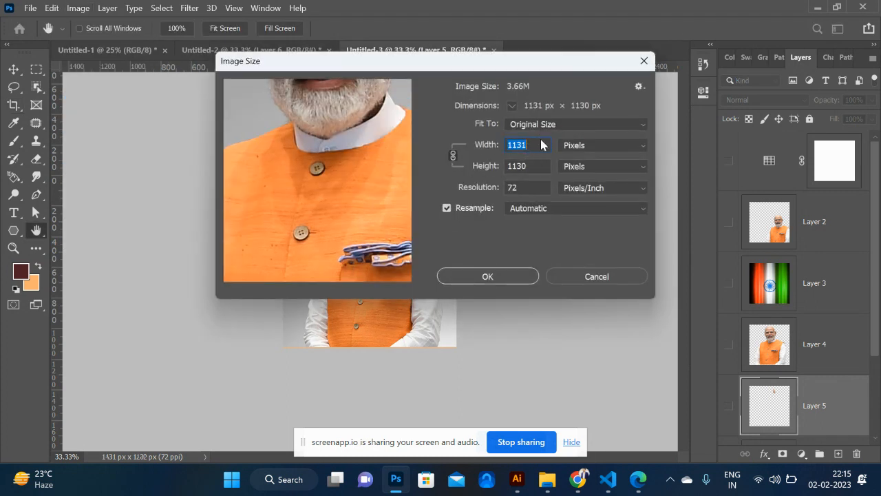
type("1000")
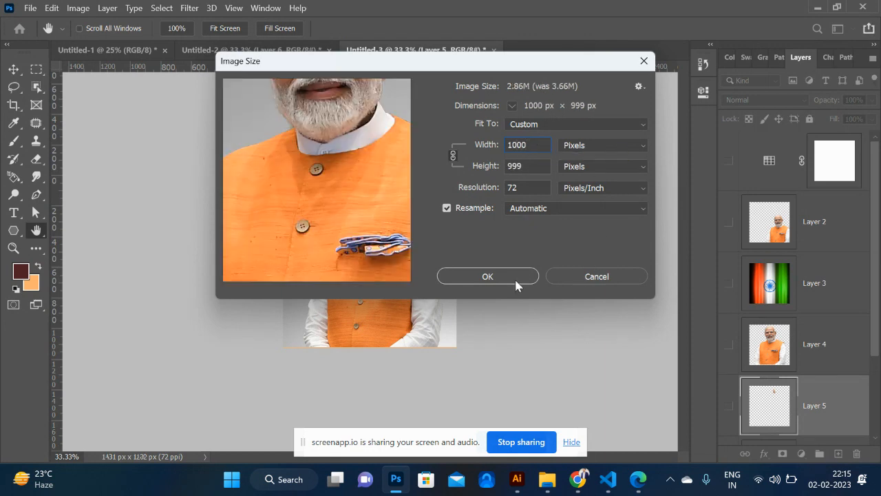
left_click(487, 276)
key("c")
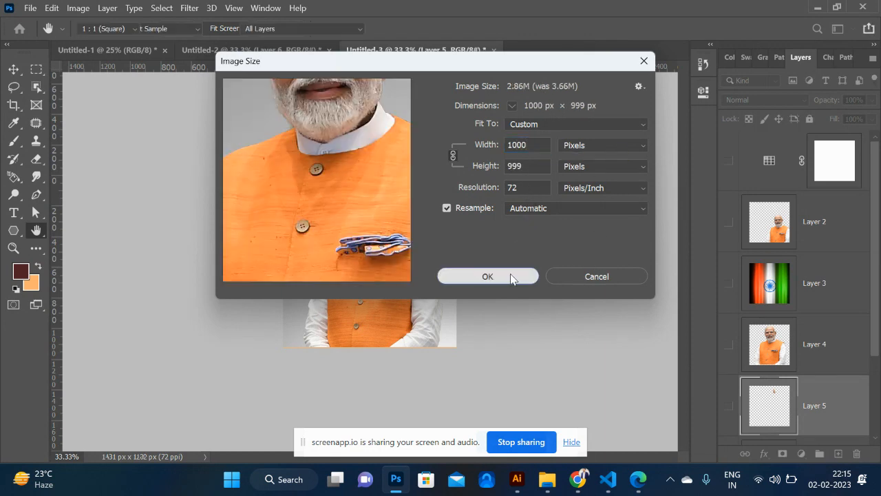
left_click(14, 72)
left_click(193, 238)
key("ctrl+1")
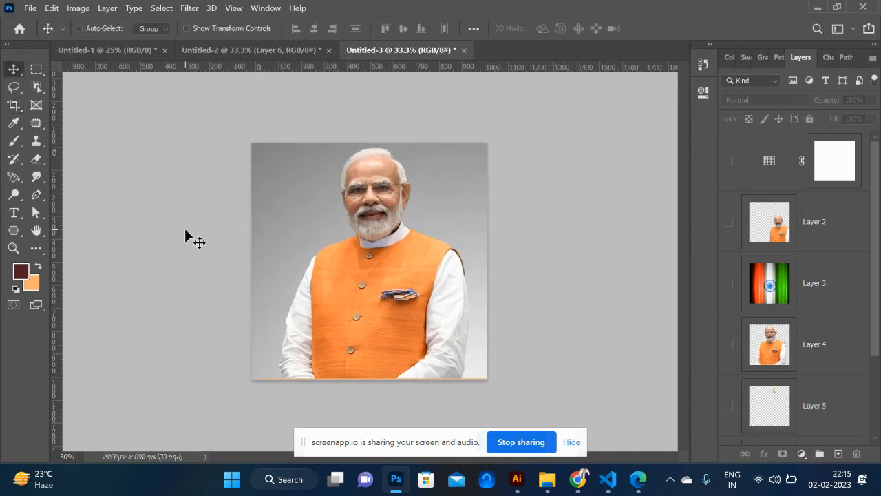
key("ctrl+minus")
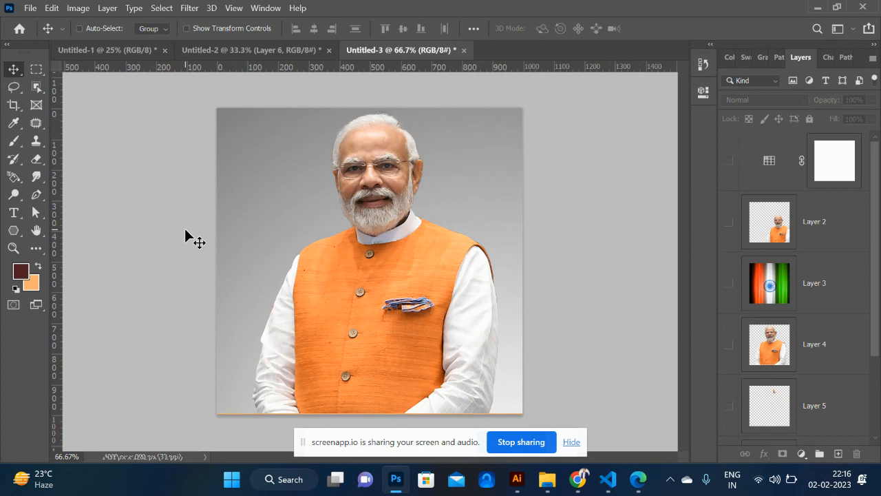
key("ctrl+minus")
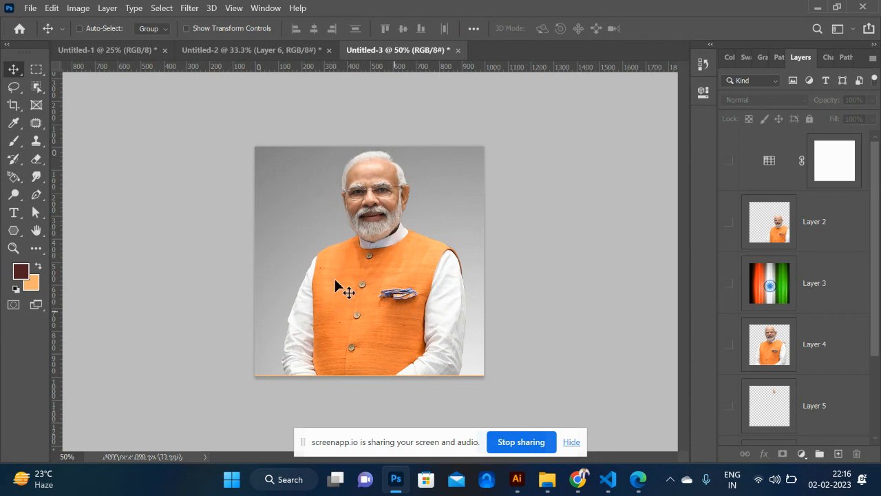
- Crop the photo to a 3:2 ratio, positioning the man's whole head and upper chest inside the frame
left_click(14, 110)
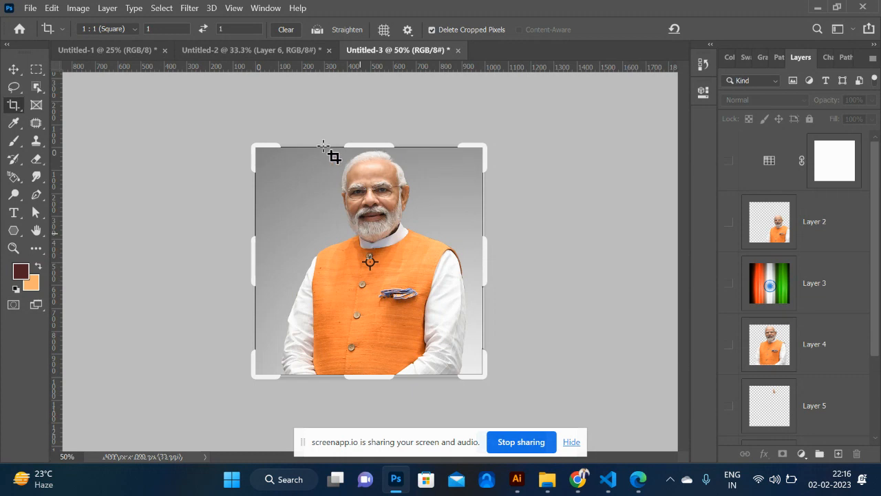
left_click(169, 28)
type("3")
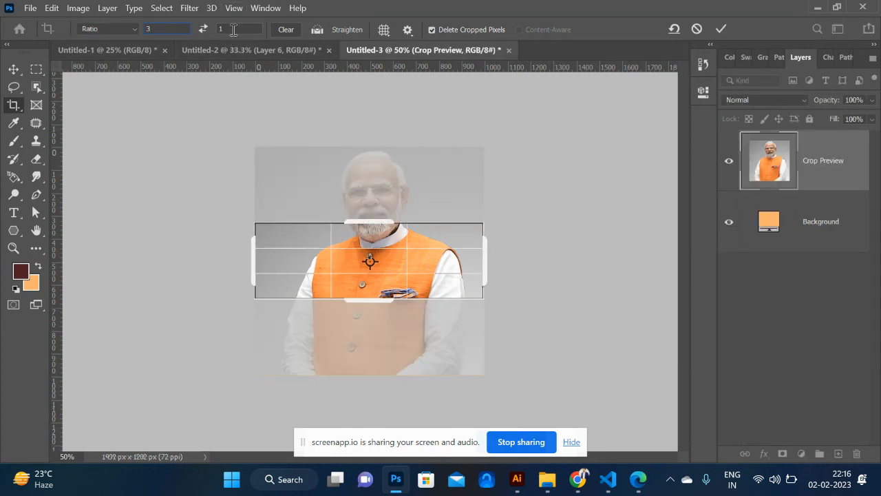
key("Tab")
type("2")
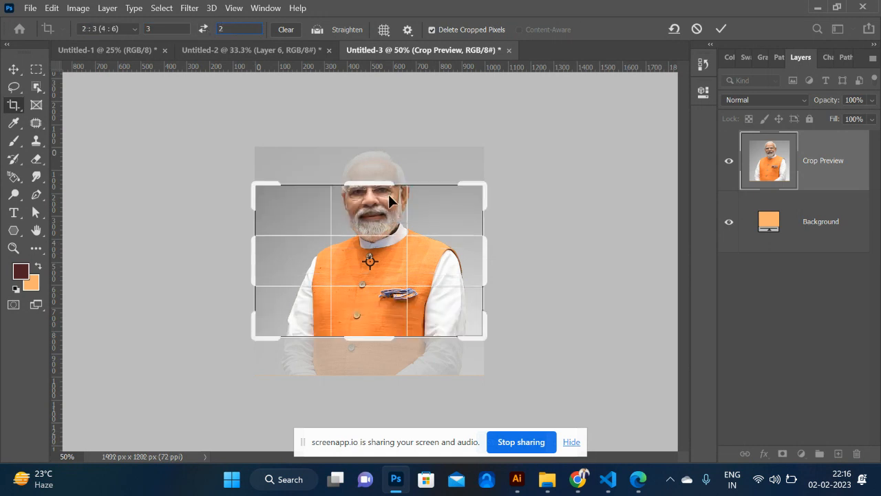
left_click_drag(388, 224, 389, 246)
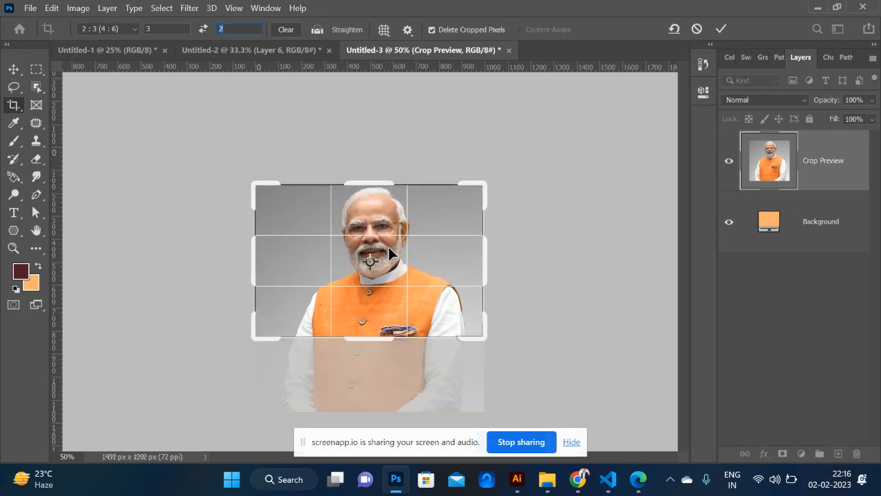
left_click(720, 30)
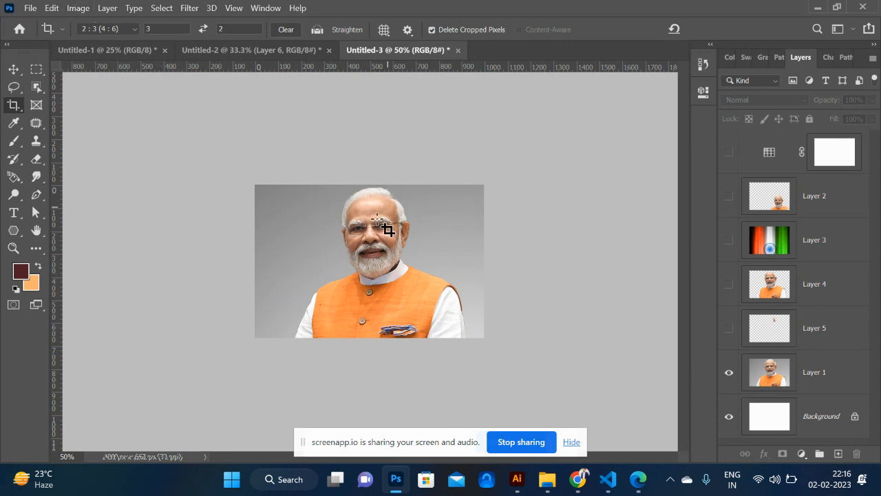
left_click(14, 71)
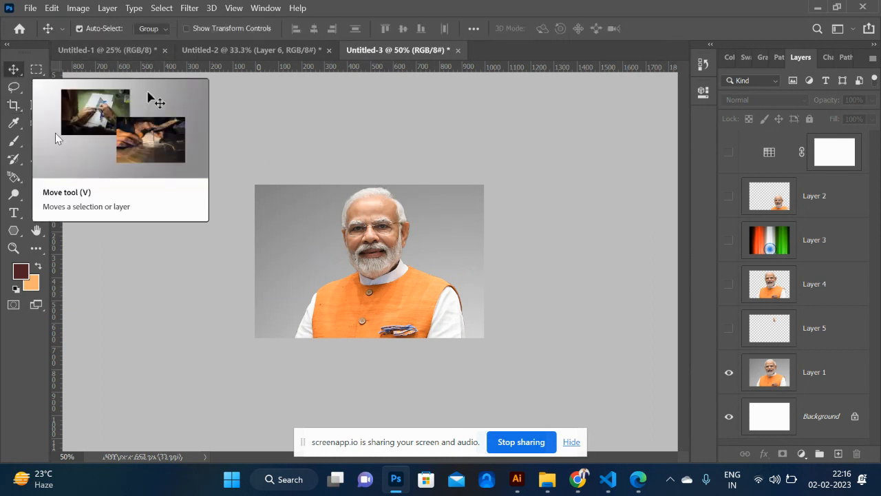
left_click(17, 110)
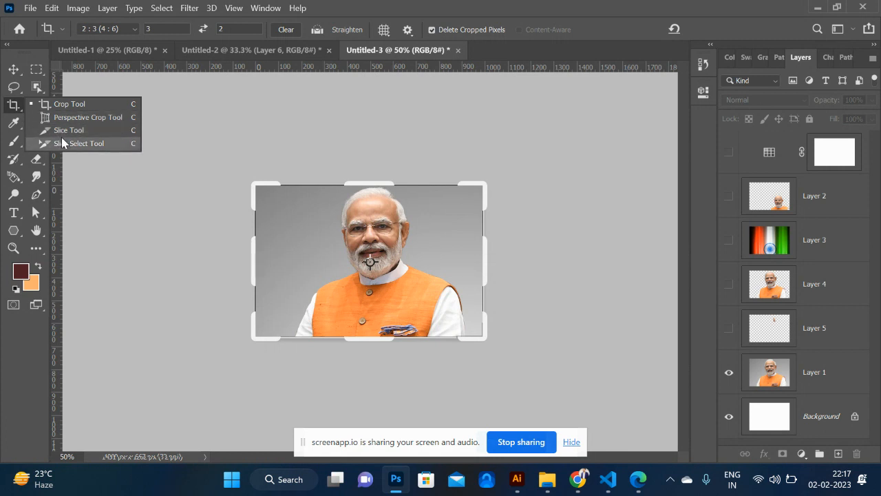
left_click(17, 106)
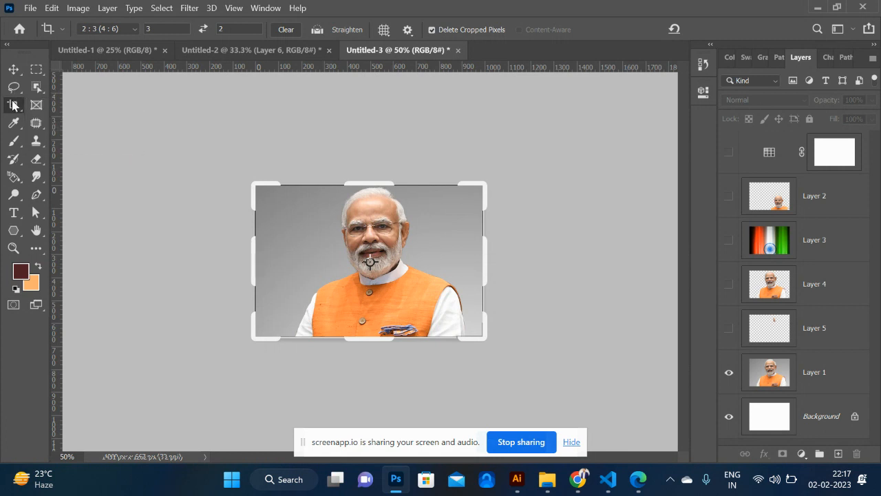
- Place the photo on Layer 1 inside a rectangular frame drawn around the man's head and shoulders with the Frame tool
left_click(35, 109)
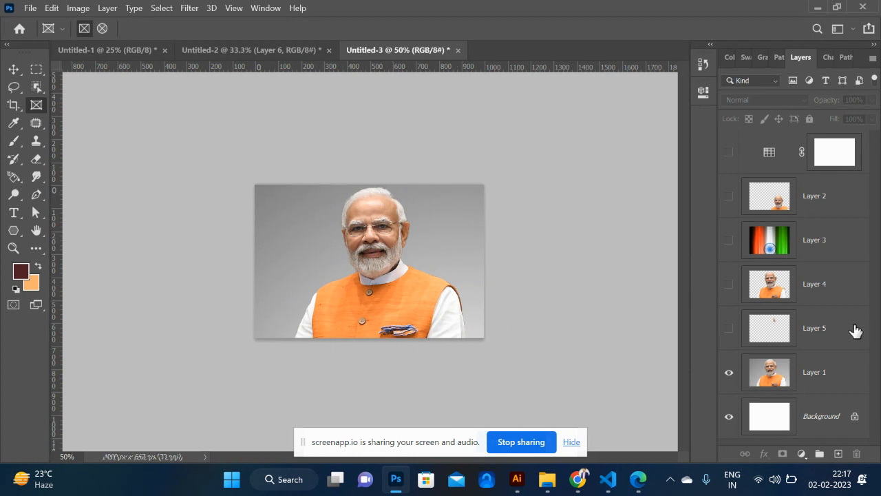
left_click(797, 377)
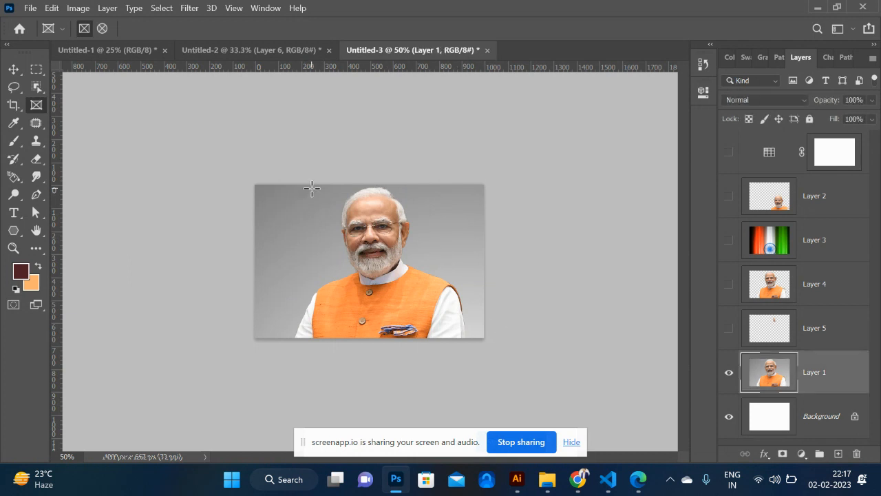
left_click_drag(310, 187, 442, 299)
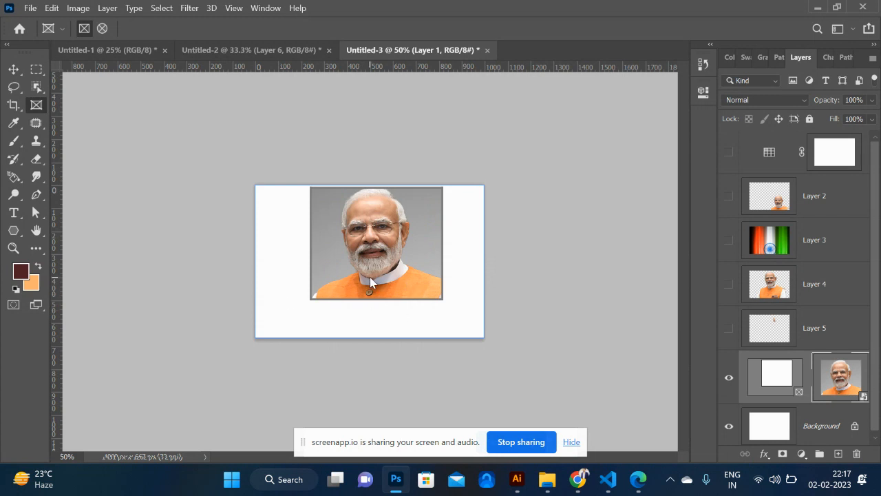
- Undo the rectangular frame and draw an elliptical frame around the face in the portrait with the Frame tool
key("ctrl+z")
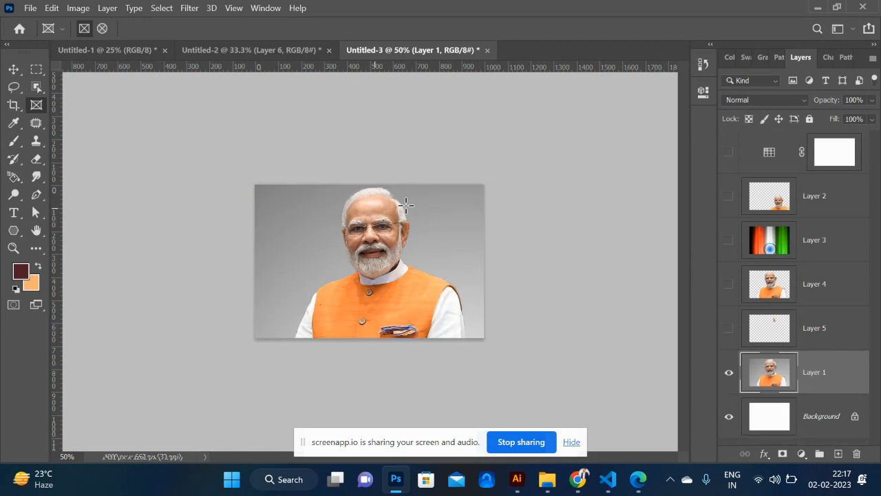
left_click(102, 28)
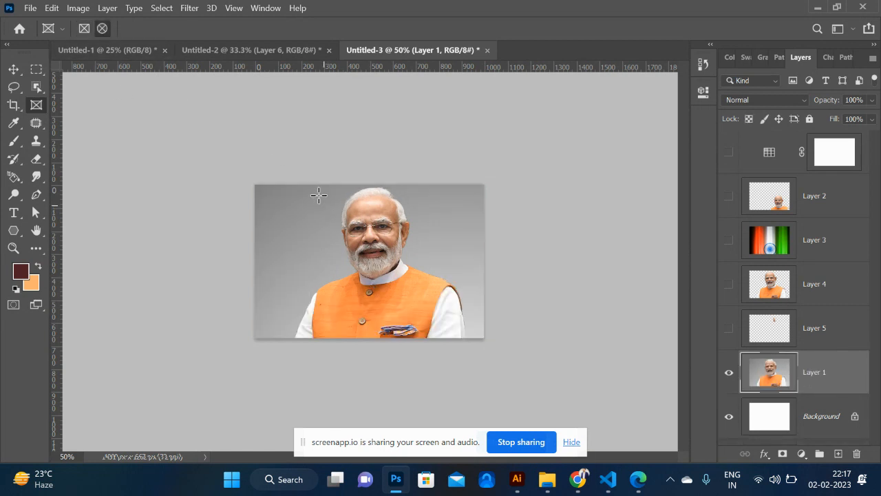
left_click_drag(320, 193, 431, 303)
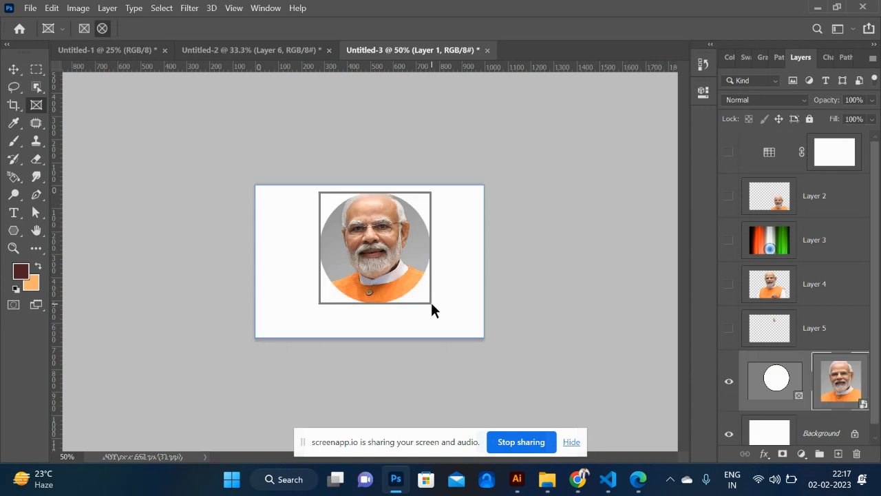
- Try repositioning the portrait inside the circular frame, and undo back to the unframed image
left_click_drag(526, 216, 14, 51)
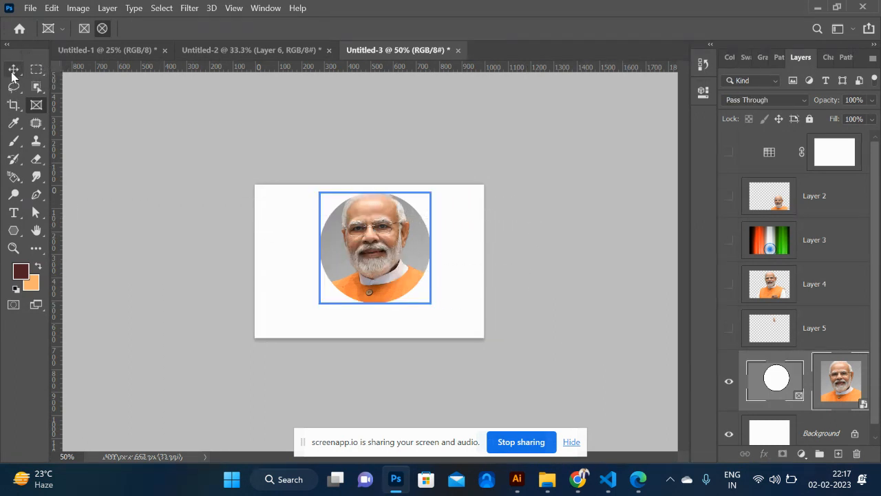
left_click(13, 70)
left_click(381, 251)
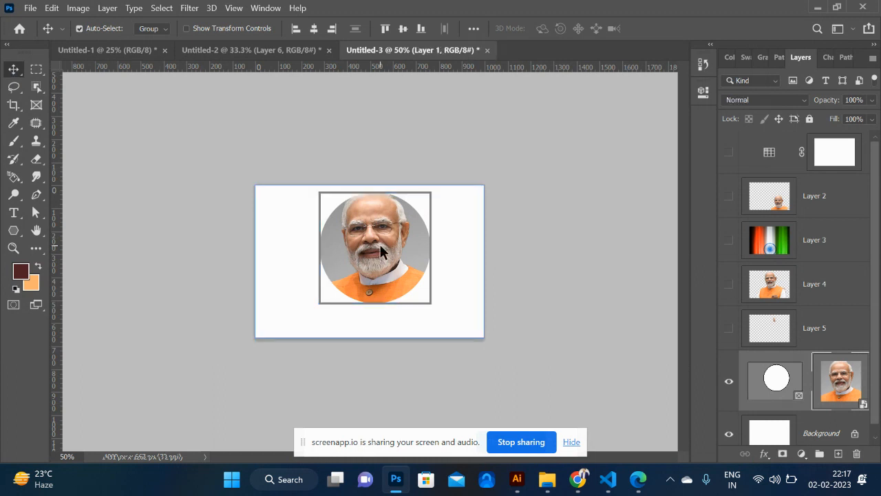
mouse_move(381, 251)
left_mouse_down()
mouse_move(379, 261)
mouse_move(380, 245)
left_mouse_up()
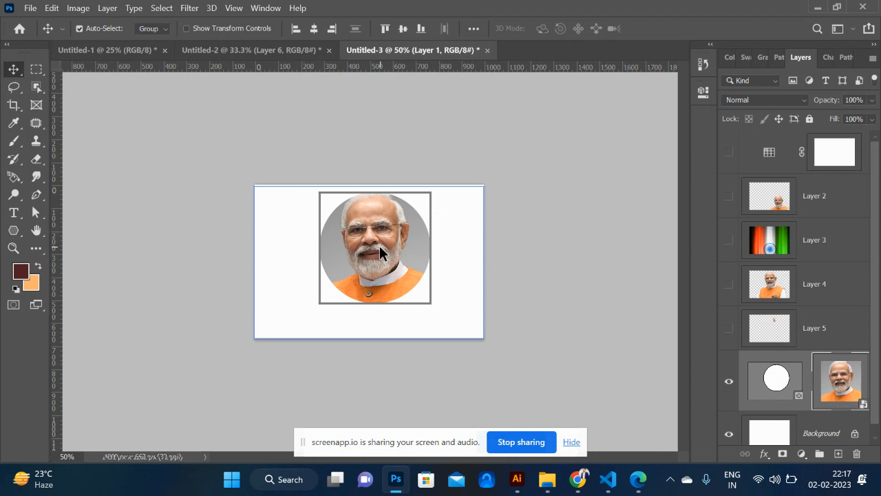
left_click(171, 228)
left_click(345, 261)
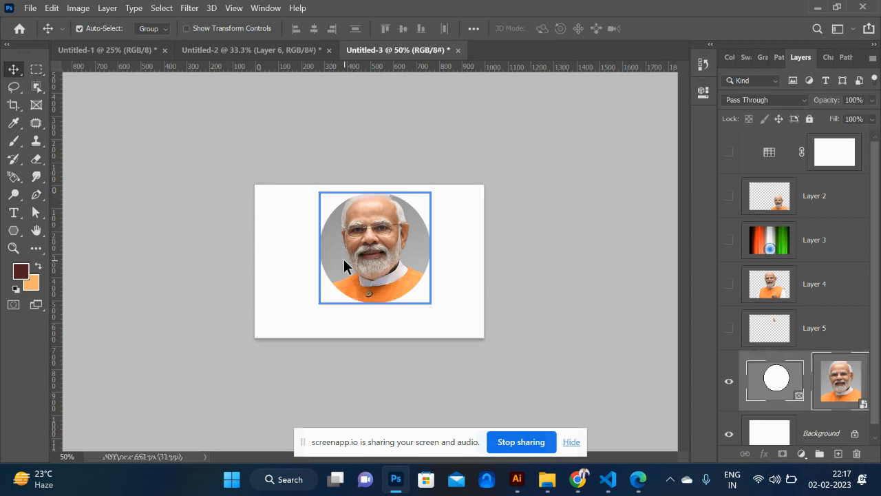
left_click_drag(344, 261, 375, 280)
key("ctrl+z")
key("ctrl+z")
key("ctrl+z")
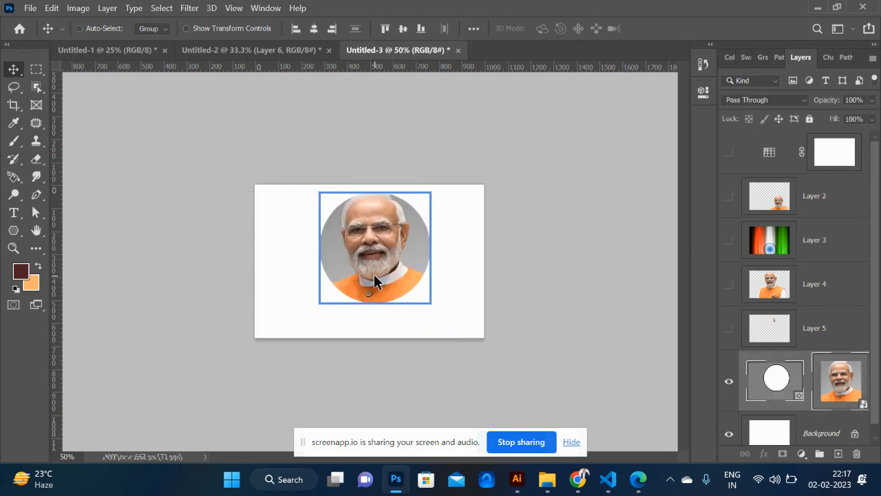
- Draw a larger circular frame around the head and shoulders in the portrait and deselect it
left_click(36, 104)
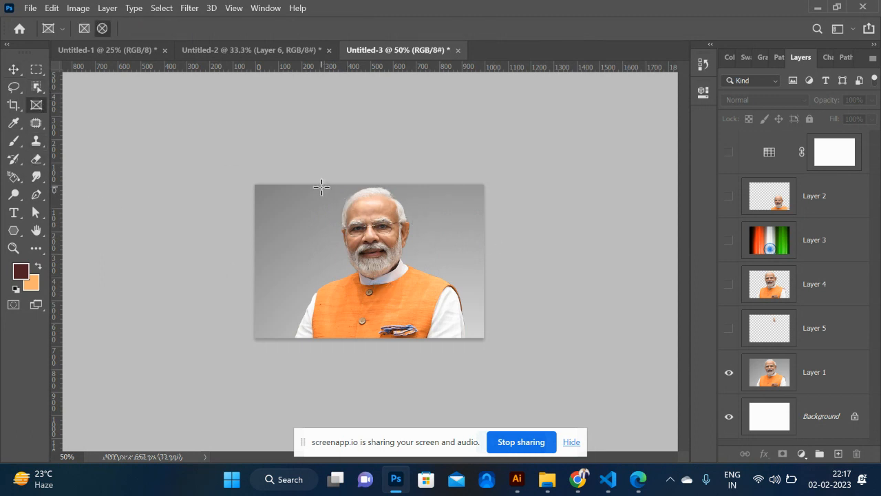
left_click_drag(316, 184, 444, 314)
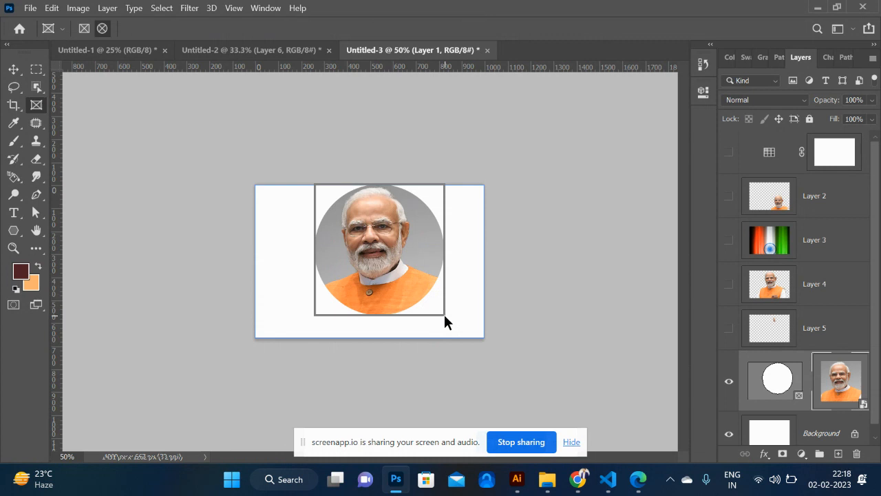
left_click(15, 69)
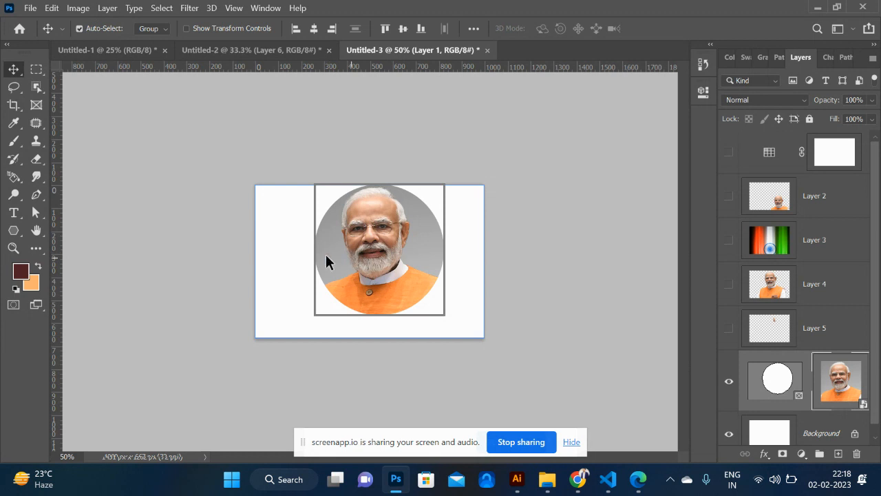
left_click(258, 241)
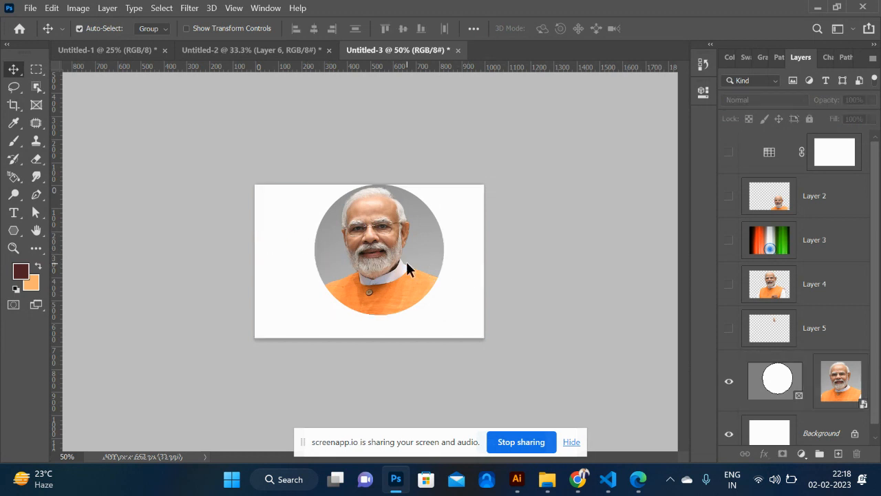
- Move the circular frame with its portrait slightly down and left so it sits near the canvas centre
left_click_drag(406, 261, 398, 269)
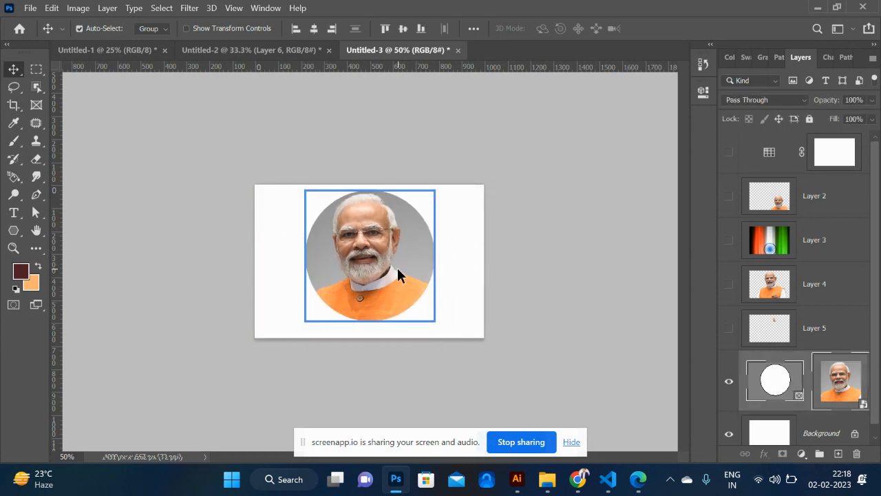
left_click(399, 274)
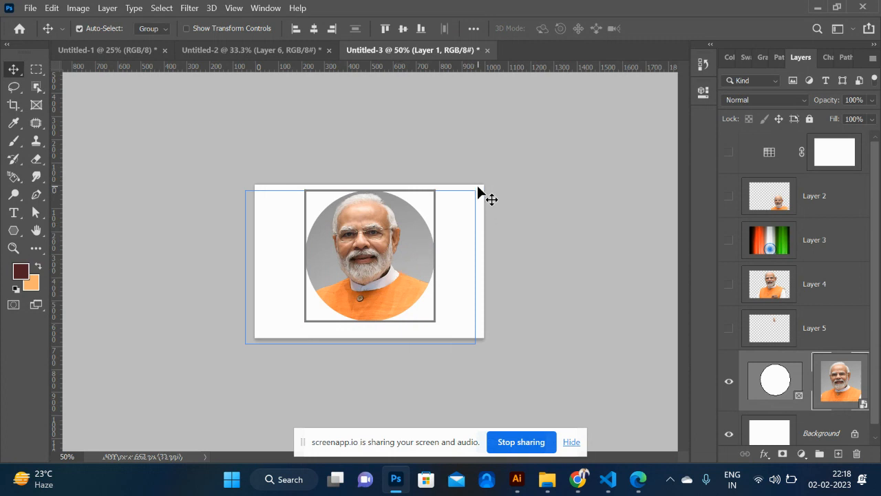
left_click(380, 230)
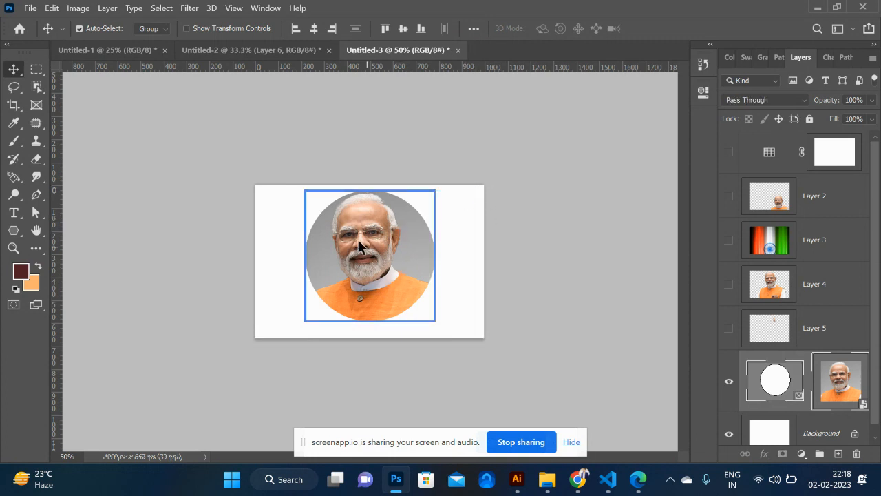
left_click_drag(358, 246, 360, 267)
- Nudge only the portrait upward inside the circular frame and partway back down, keeping the frame in place
left_click(360, 267)
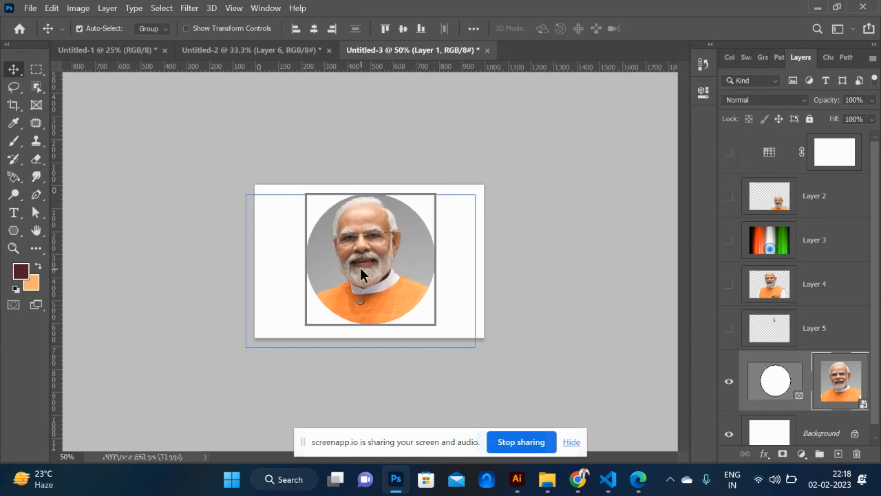
key("shift+Up")
key("shift+Up")
key("shift+Up")
key("shift+Up")
key("shift+Up")
key("shift+Up")
key("shift+Up")
key("shift+Up")
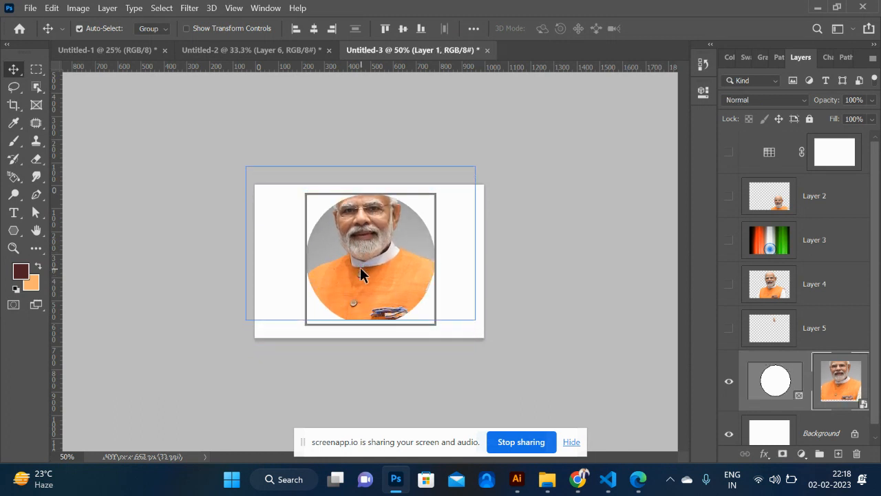
key("shift+Up")
key("shift+Down")
key("shift+Down")
key("shift+Down")
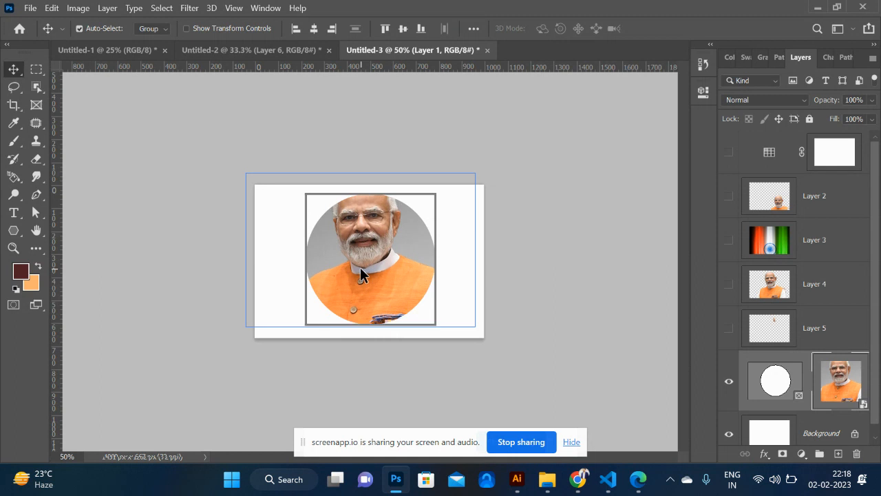
left_click(522, 274)
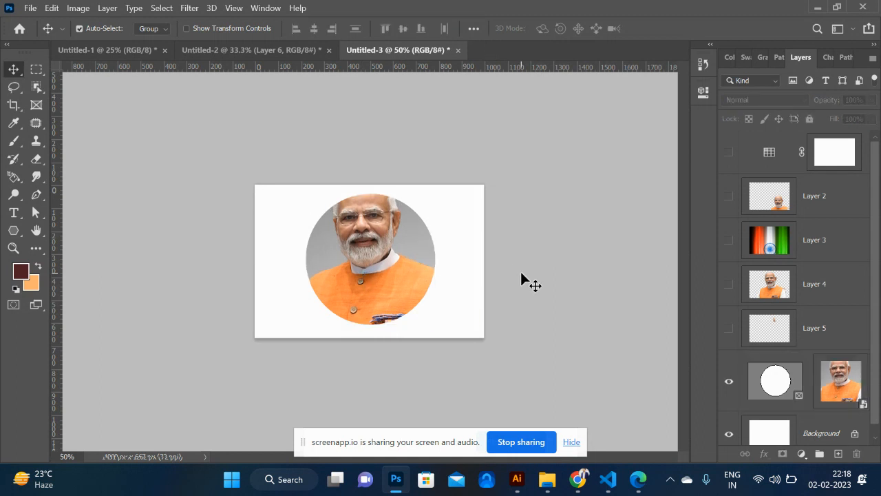
- Move the circular frame slightly down and right, and delete it together with its portrait
left_click_drag(359, 259, 370, 270)
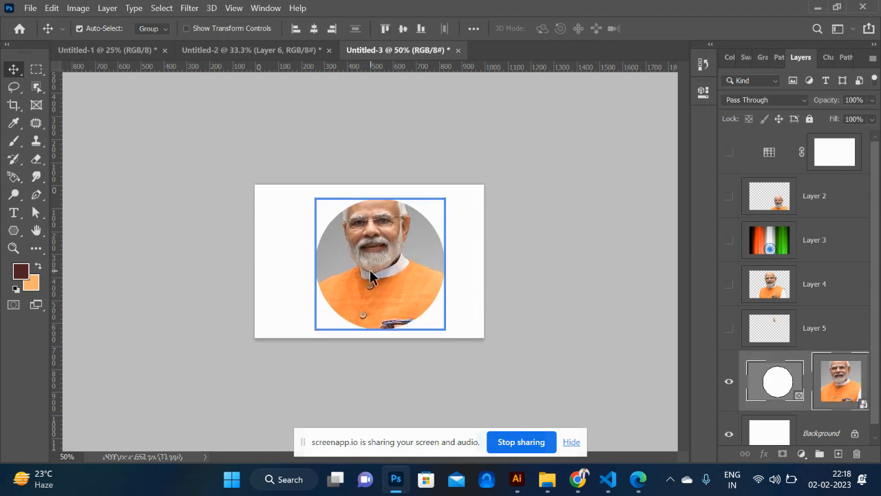
left_click(476, 247)
left_click(403, 252)
key("Delete")
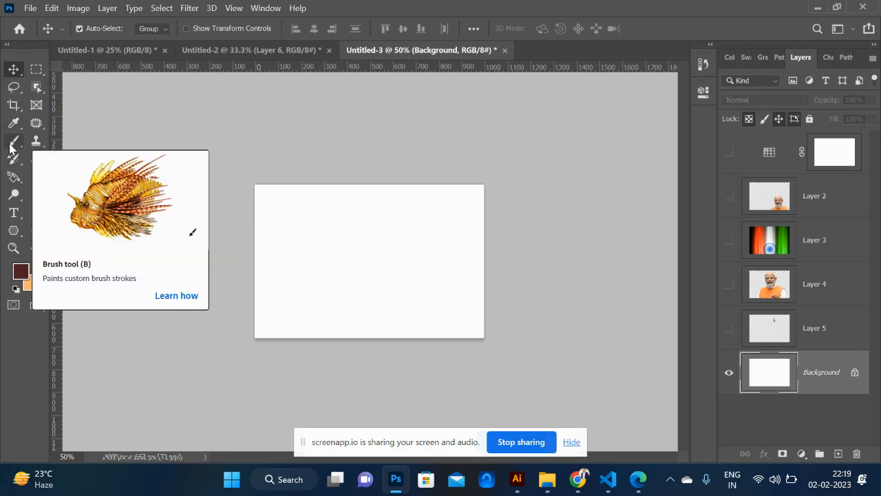
left_click(327, 232)
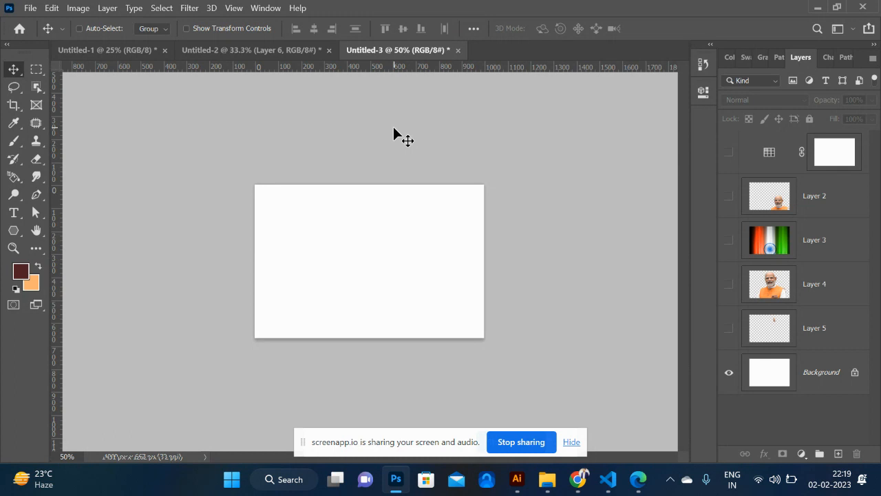
- Create a new document 1800 pixels wide and 1604 pixels high at 72 pixels per inch
key("ctrl+n")
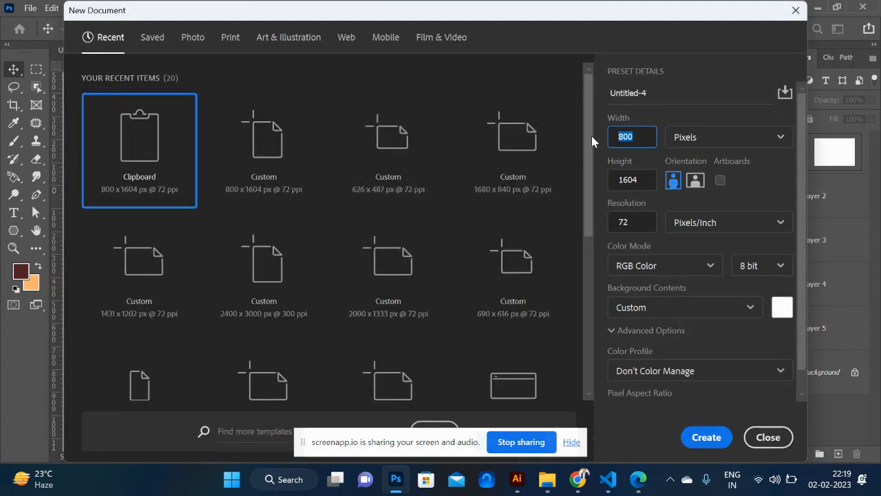
type("18")
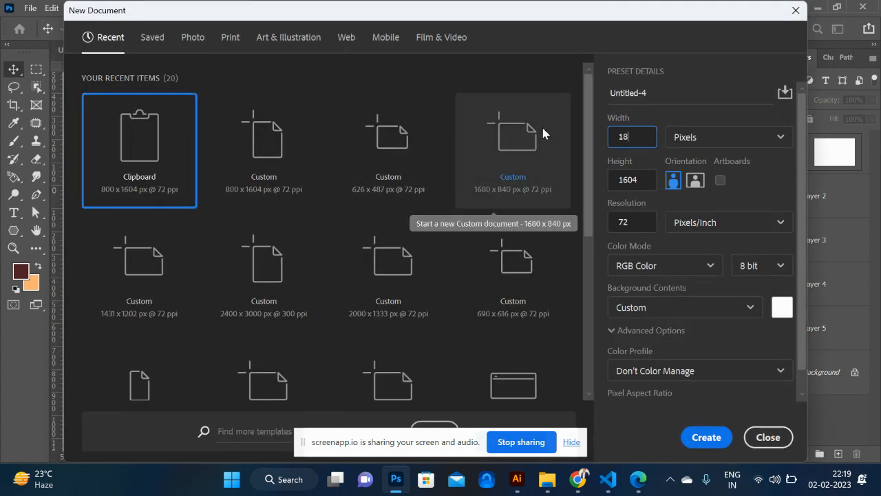
type("00")
key("Return")
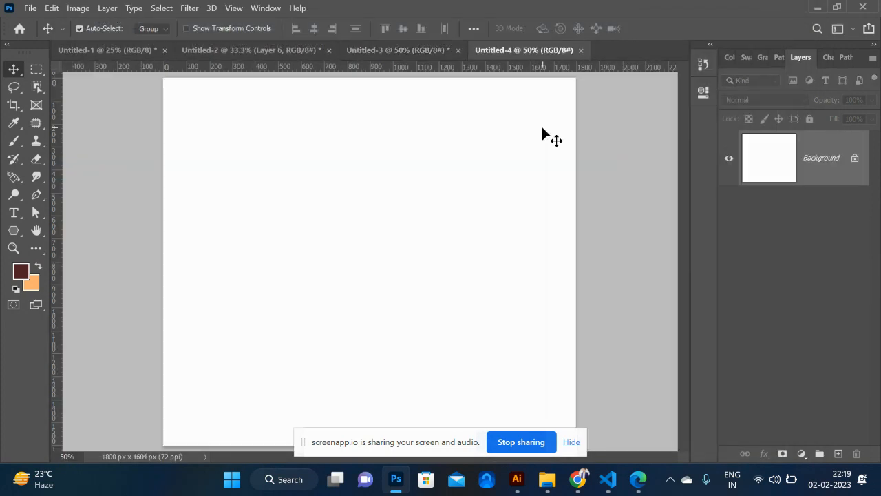
key("ctrl+minus")
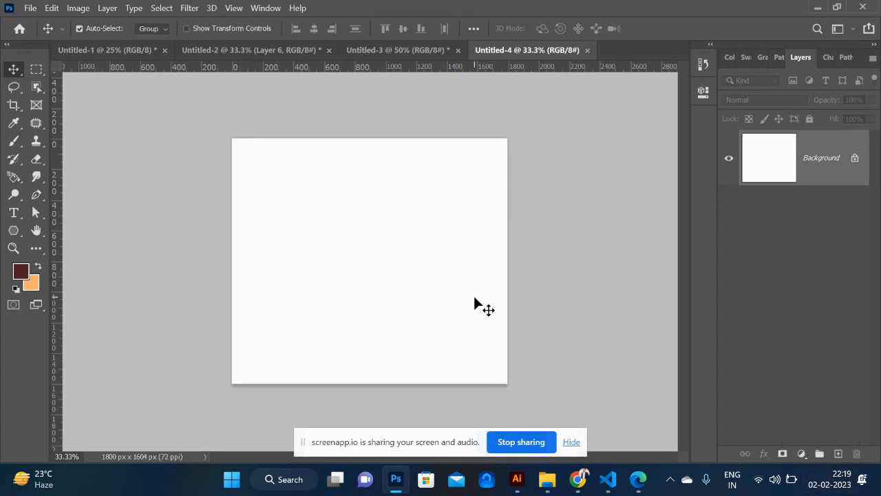
- Set the foreground colour to near-black #070606 and fill the Background layer with it
left_click(21, 272)
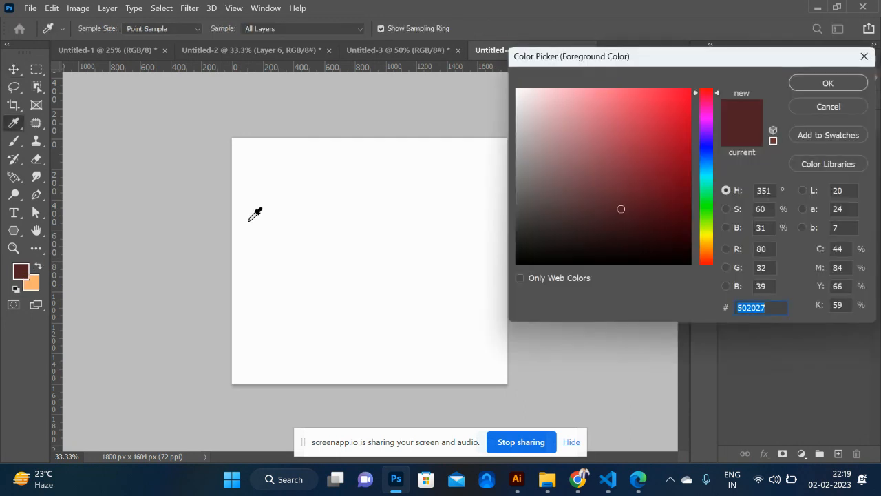
left_click(549, 259)
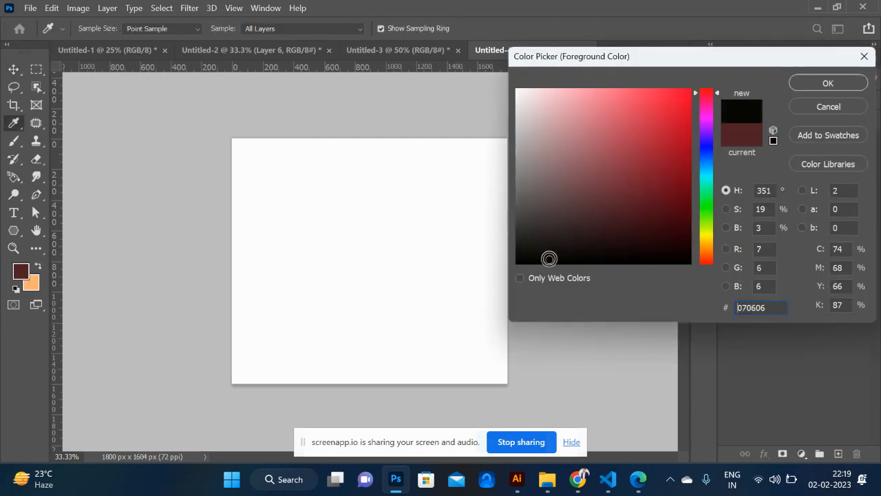
left_click(828, 83)
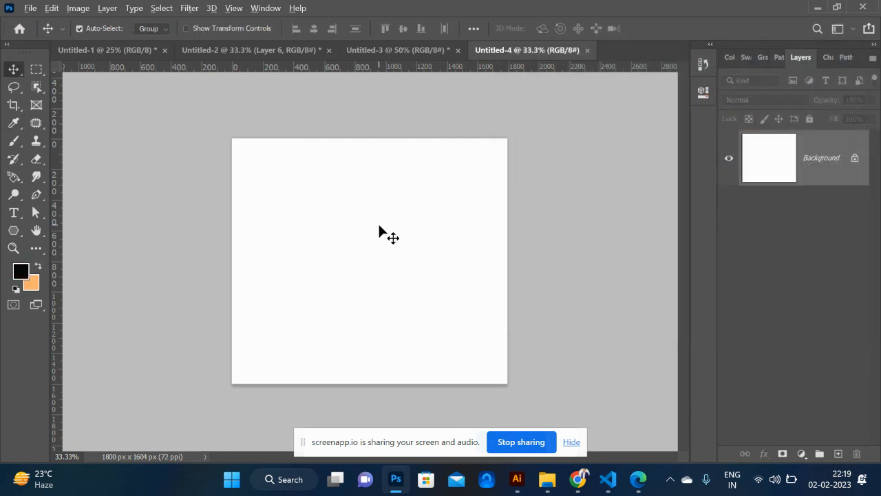
key("alt+BackSpace")
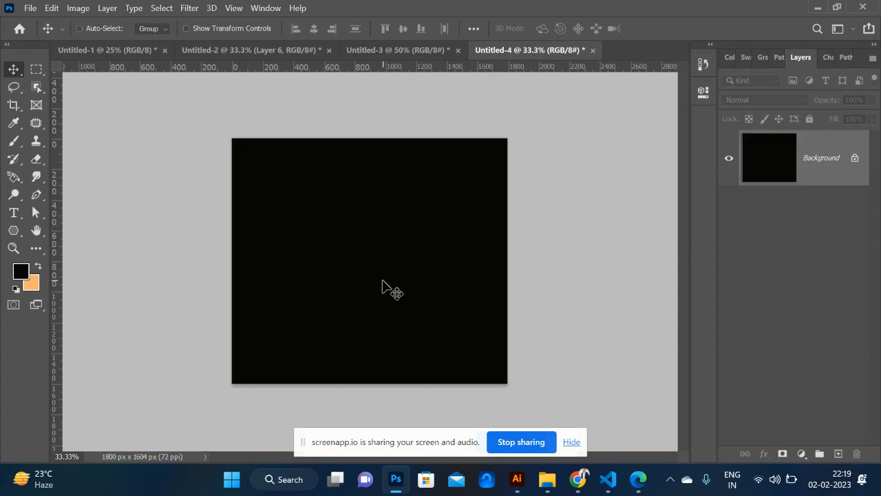
key("ctrl+plus")
key("ctrl+minus")
key("ctrl+plus")
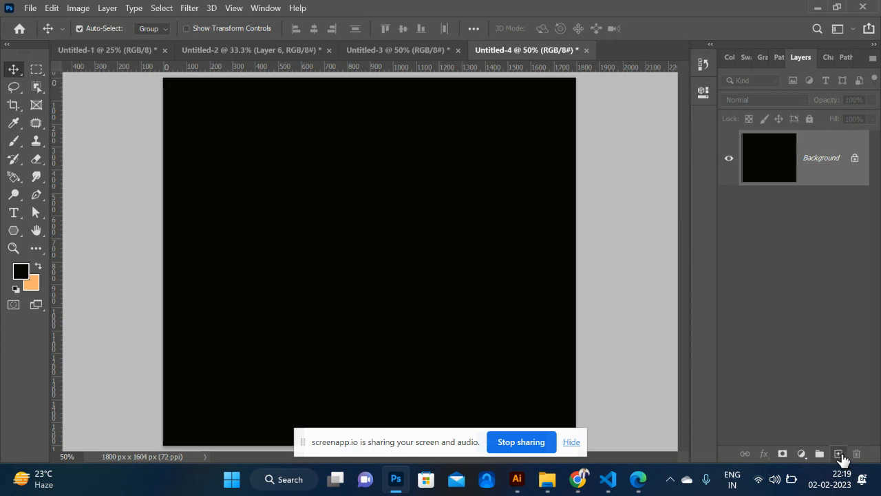
- Add a new empty layer above the Background and set the Brush tool's size to 1300 pixels
left_click(839, 454)
key("b")
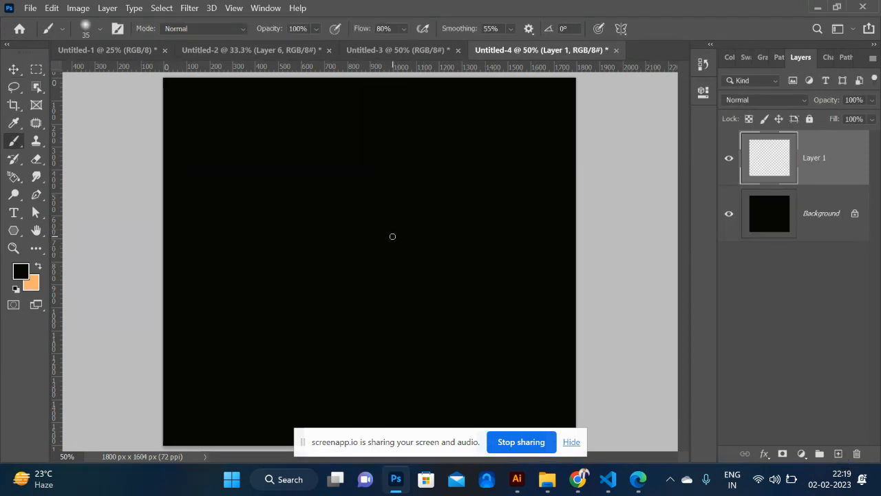
key("bracketright")
key("bracketright")
key("bracketright")
key("bracketright")
key("bracketright")
key("bracketright")
key("bracketright")
key("bracketright")
key("bracketright")
key("bracketright")
key("bracketright")
key("bracketright")
key("bracketright")
key("bracketright")
key("bracketright")
key("bracketright")
key("bracketright")
key("bracketright")
key("bracketright")
key("bracketright")
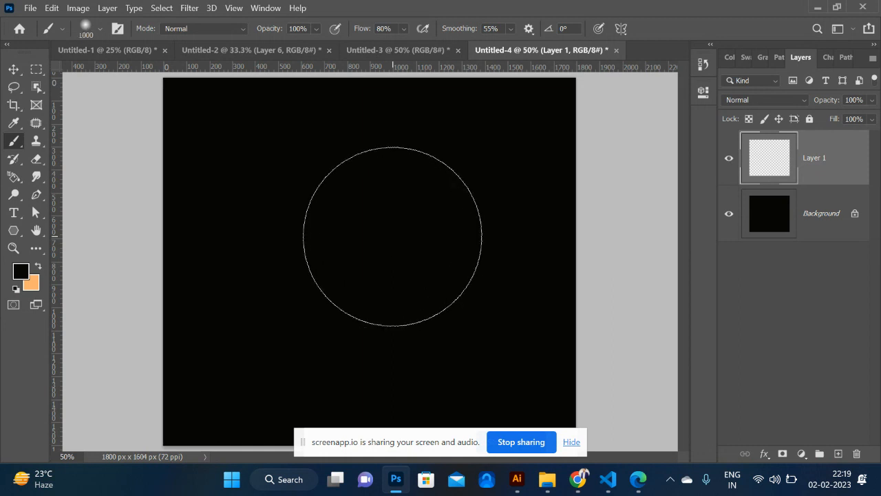
key("bracketright")
key("bracketright")
key("bracketright")
key("bracketright")
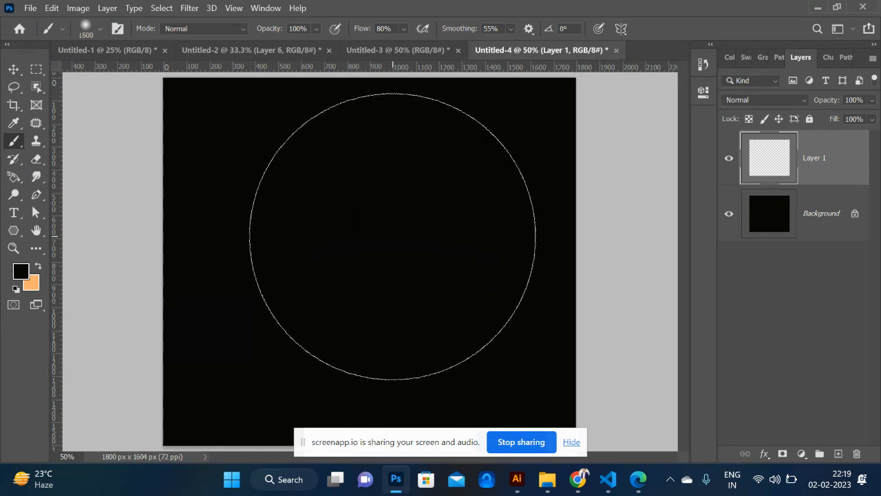
key("bracketleft")
key("bracketleft")
key("bracketleft")
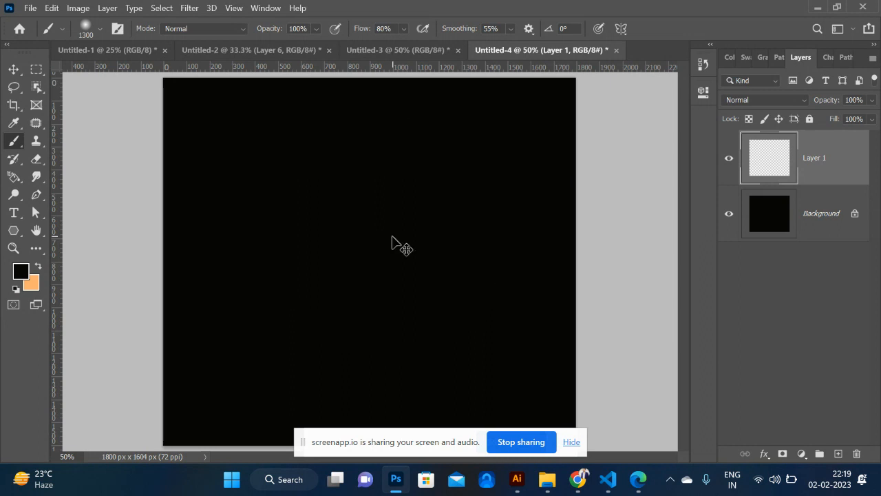
- Set the foreground colour to bright red, paint one soft dab at the canvas centre, and undo it
key("ctrl+minus")
key("ctrl+plus")
key("ctrl+minus")
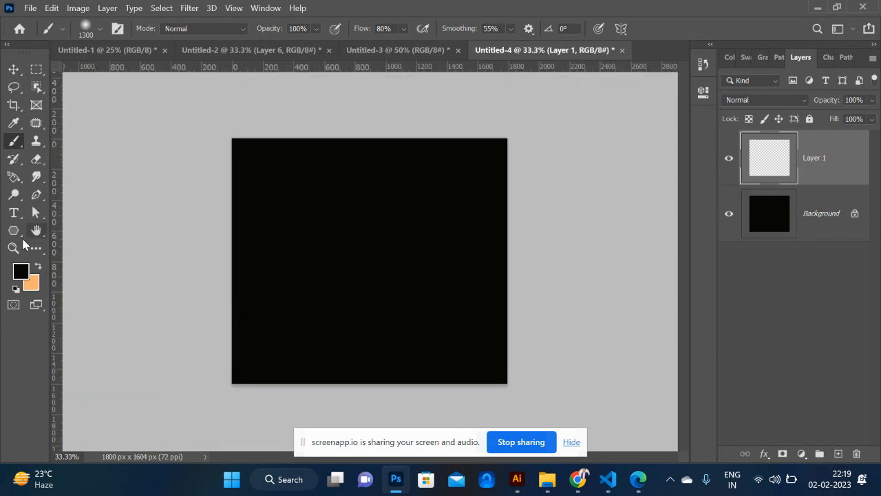
left_click(26, 270)
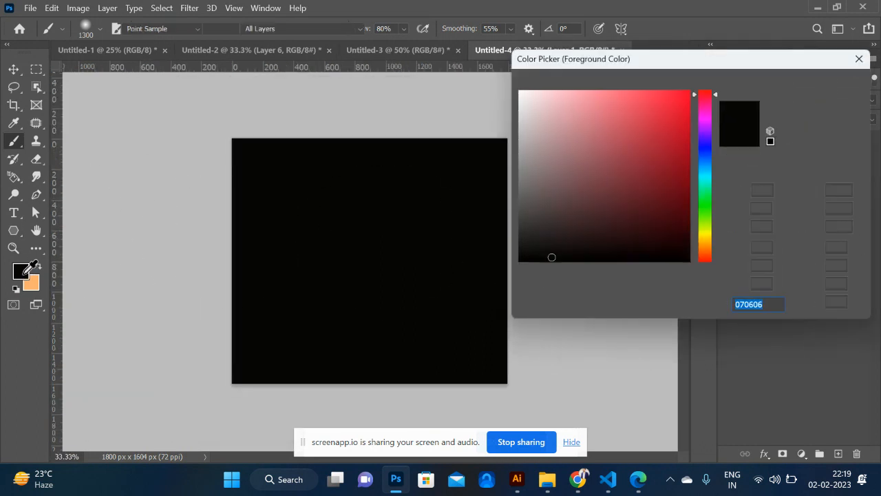
left_click(688, 111)
left_click(828, 83)
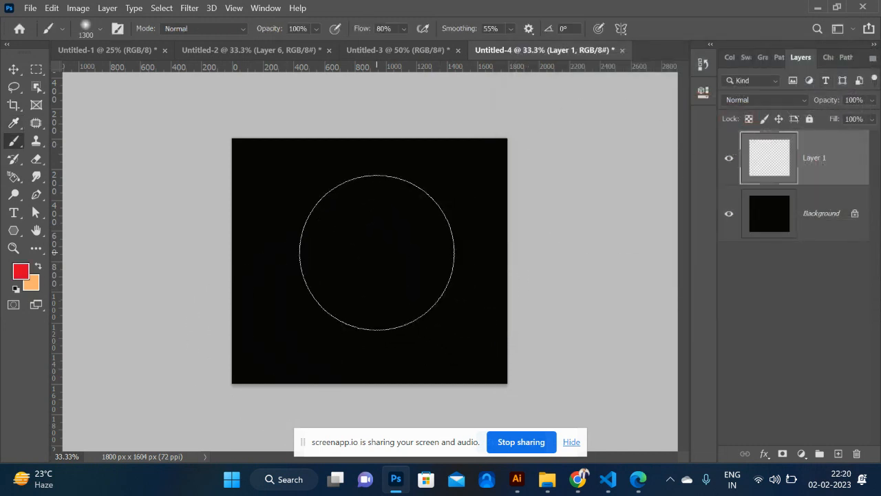
left_click(375, 255)
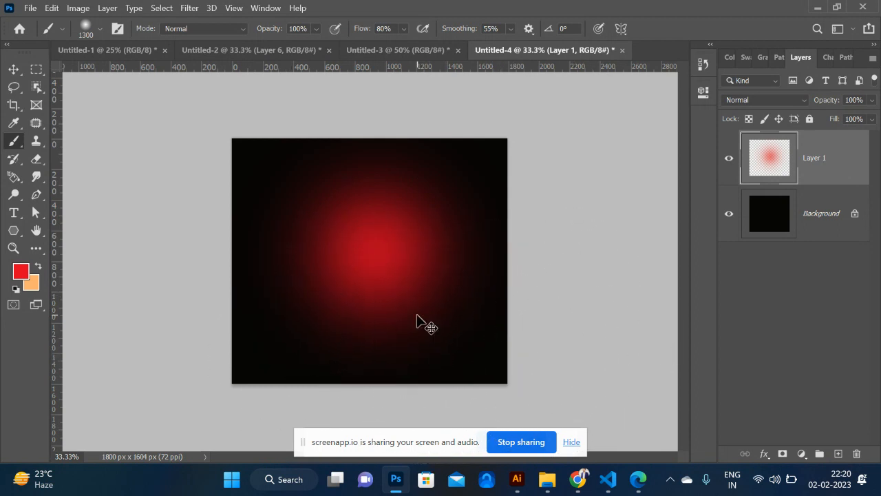
key("ctrl+z")
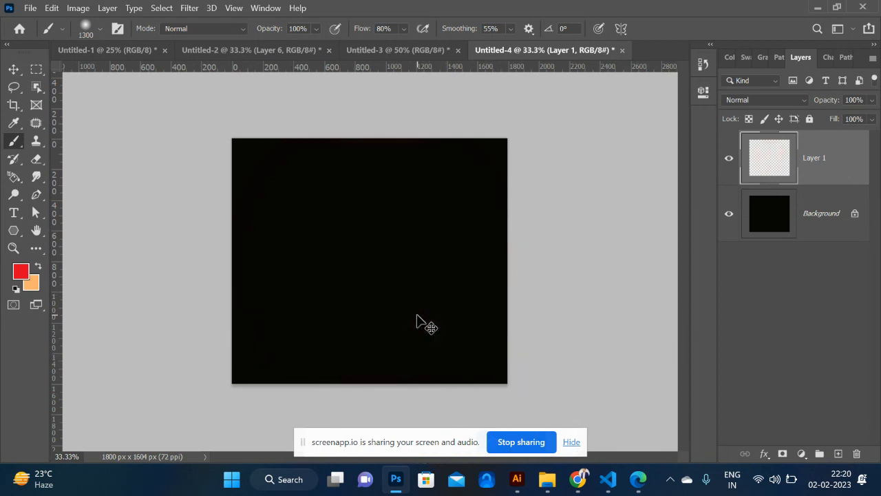
- Set the foreground colour to blue #2e04df, paint one soft dab at the canvas centre, and undo it
left_click(21, 272)
left_click(712, 138)
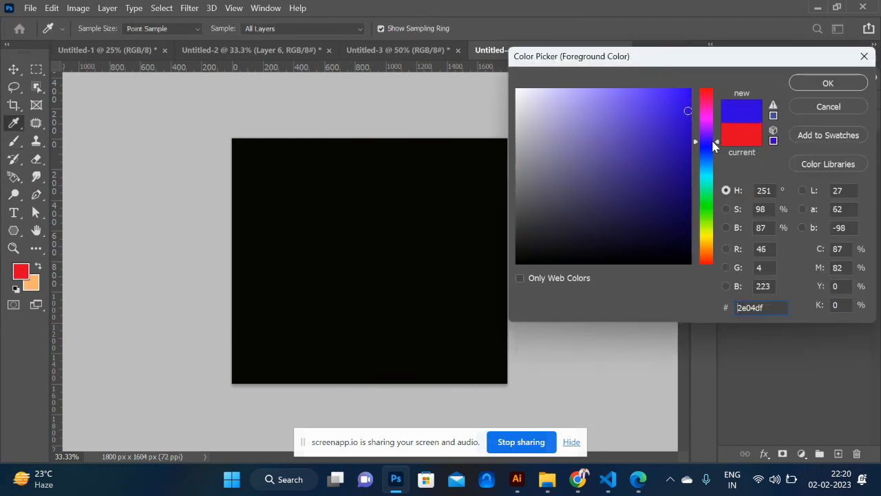
left_click(828, 83)
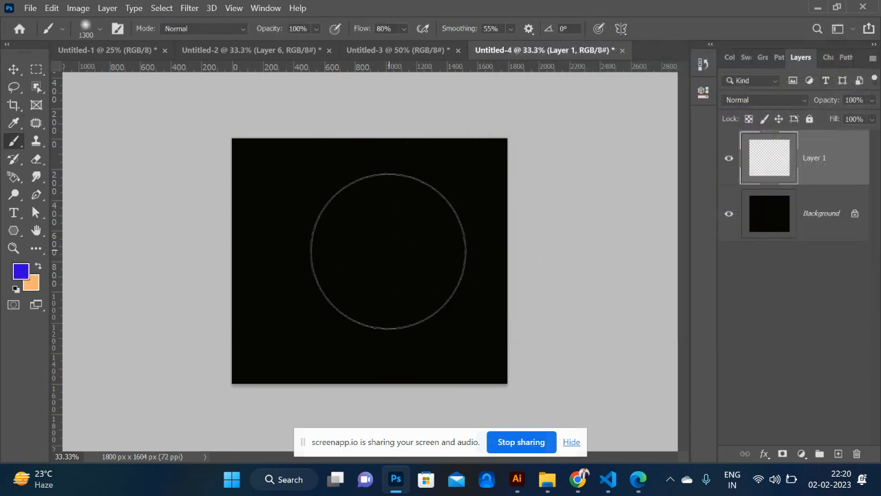
left_click(372, 255)
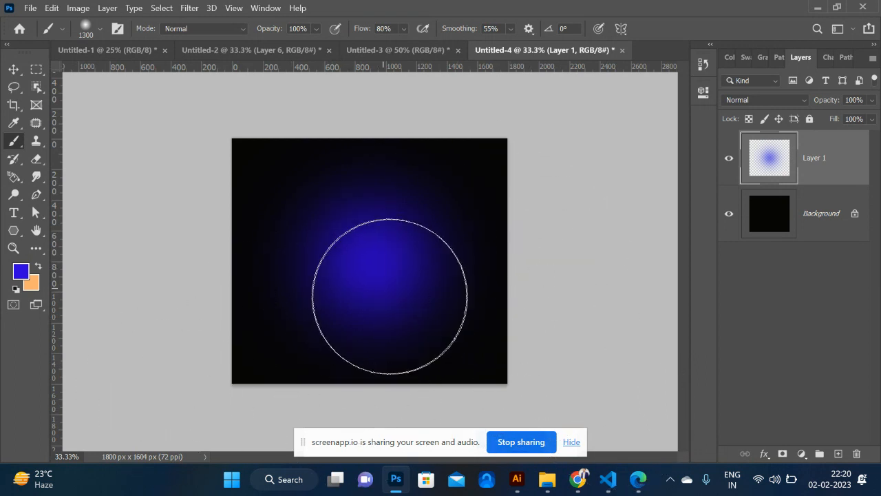
key("ctrl+z")
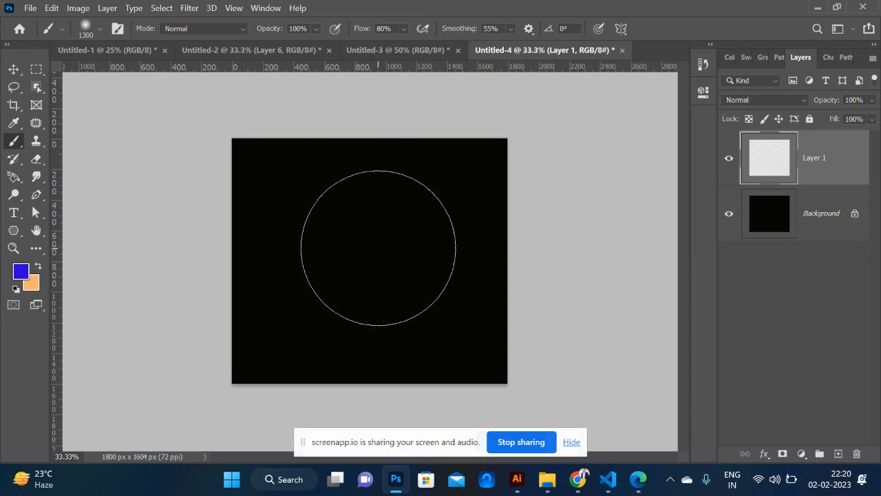
- Enlarge the brush to 1900 pixels, paint one soft blue dab in the upper middle of the canvas, and undo it
key("bracketright")
key("bracketright")
key("bracketright")
key("bracketright")
key("bracketright")
key("bracketright")
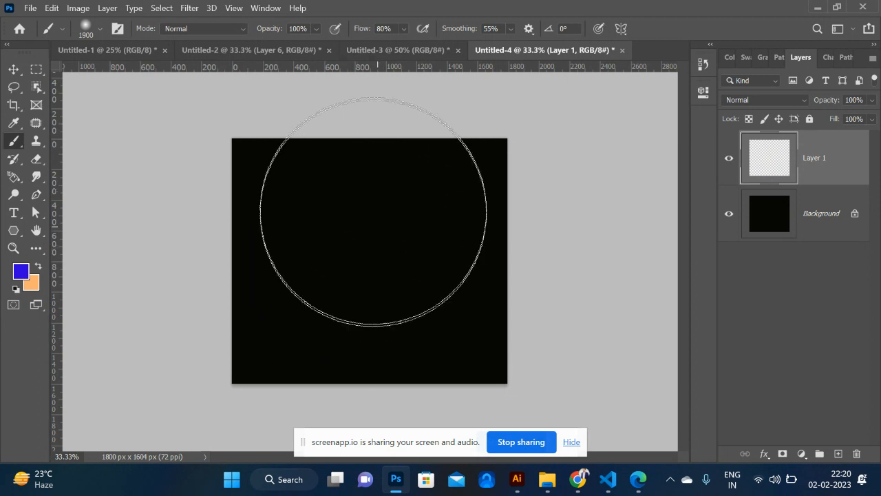
left_click(372, 196)
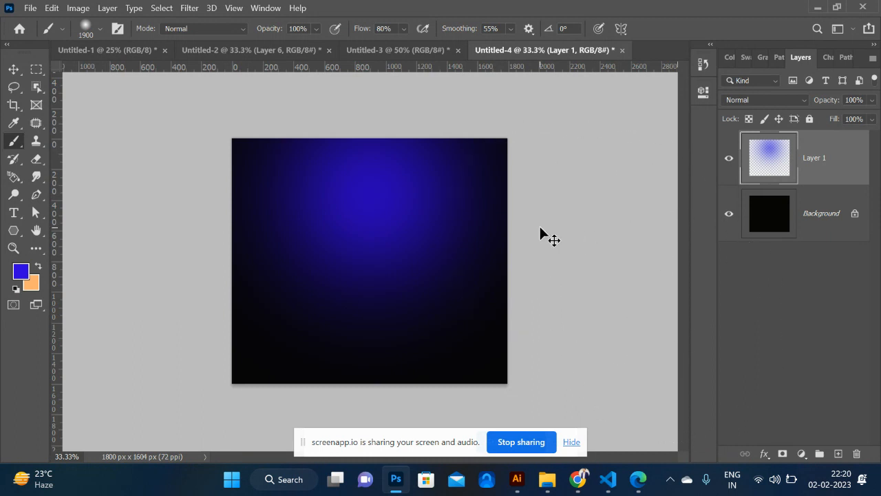
key("ctrl+z")
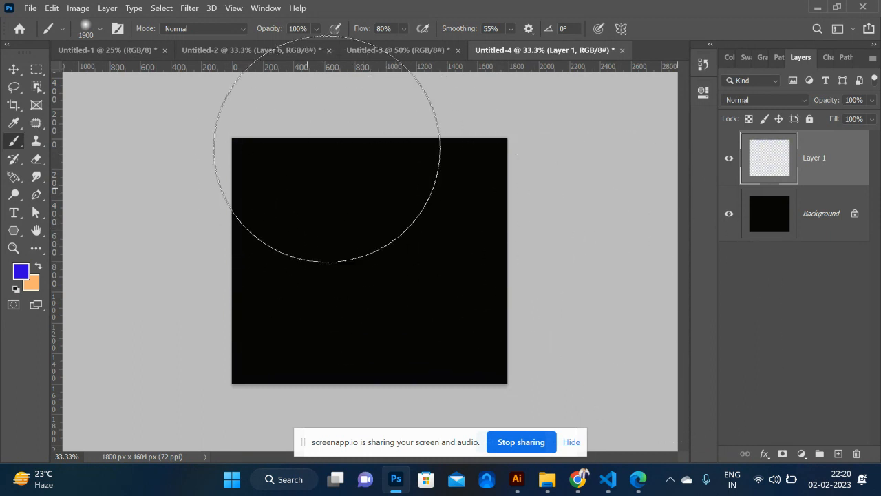
- Raise the brush hardness to its maximum, paint one hard-edged blue dab on the canvas, and undo it
left_click(97, 28)
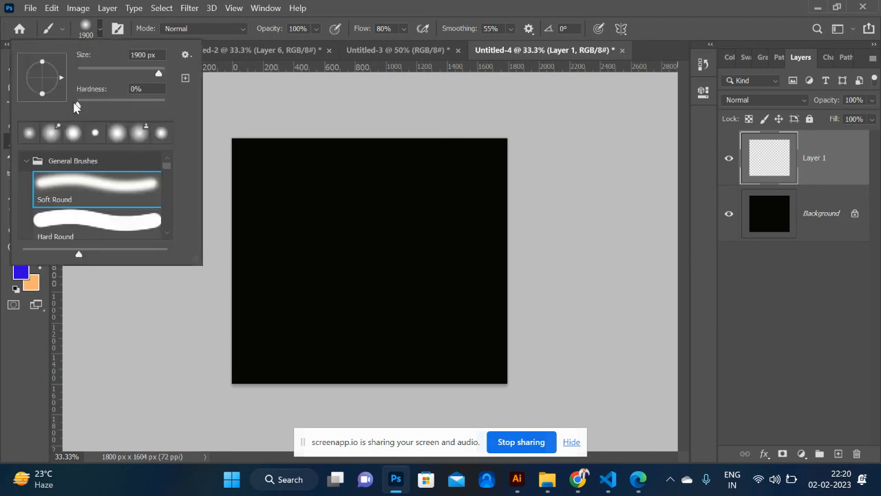
left_click_drag(75, 107, 255, 118)
key("Return")
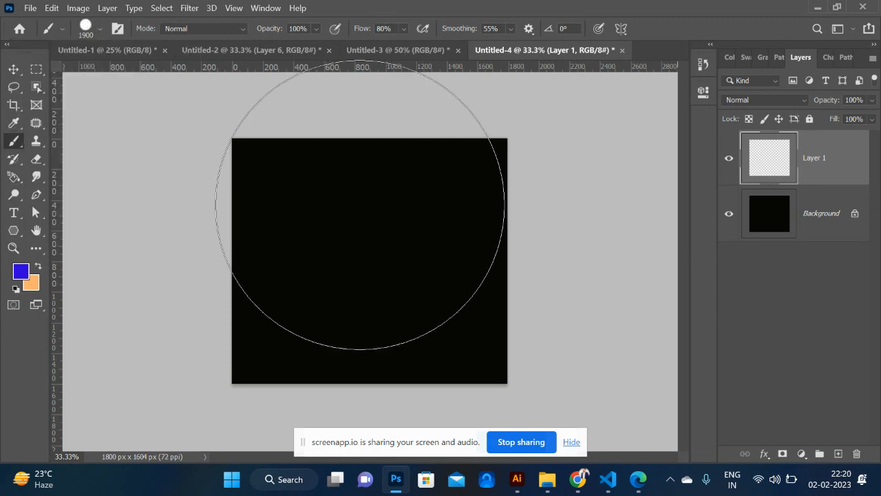
left_click(360, 206)
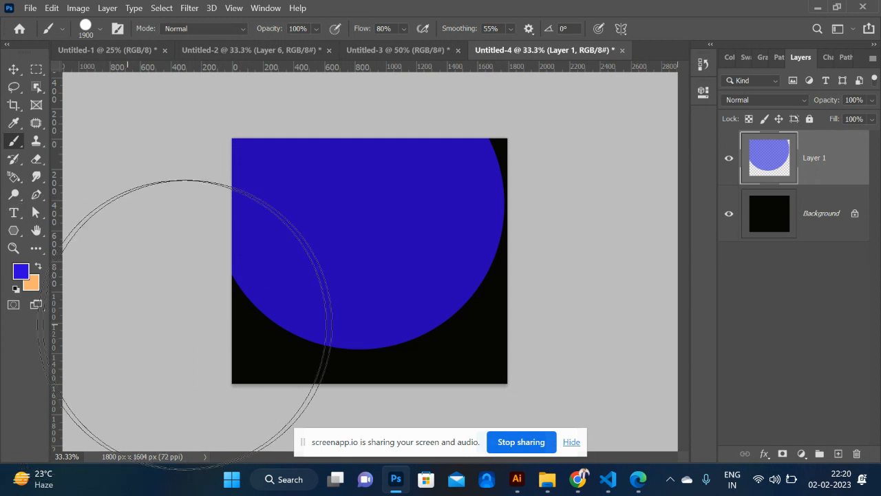
key("ctrl+z")
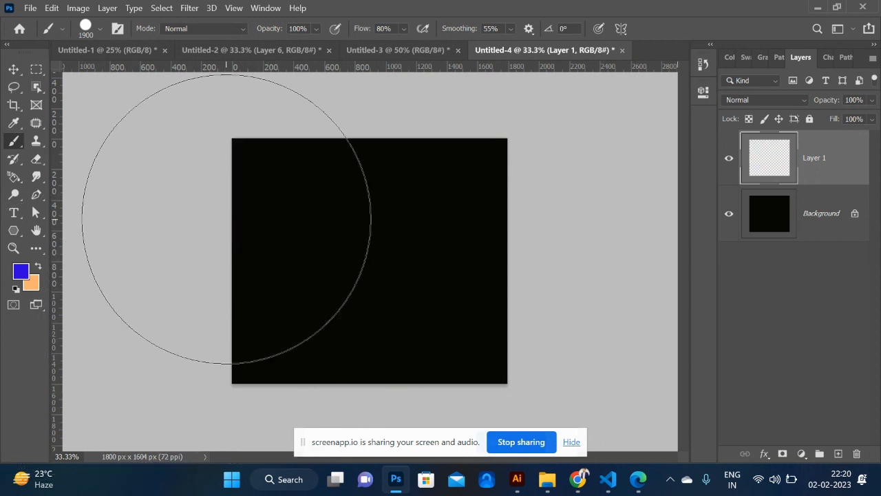
- Set the brush hardness to 0%, paint a soft blue dab in the upper middle of the canvas, and undo it
left_click(100, 28)
left_click_drag(165, 105, 2, 99)
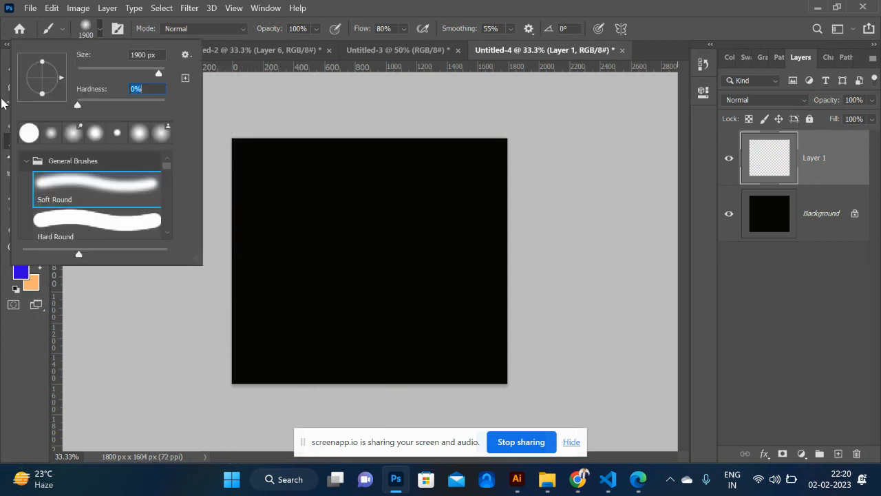
left_click(374, 191)
left_click(375, 190)
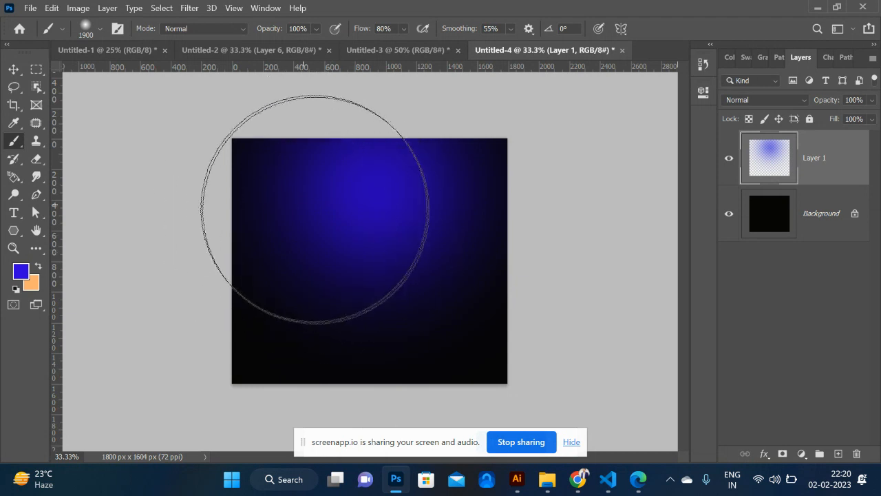
key("ctrl+z")
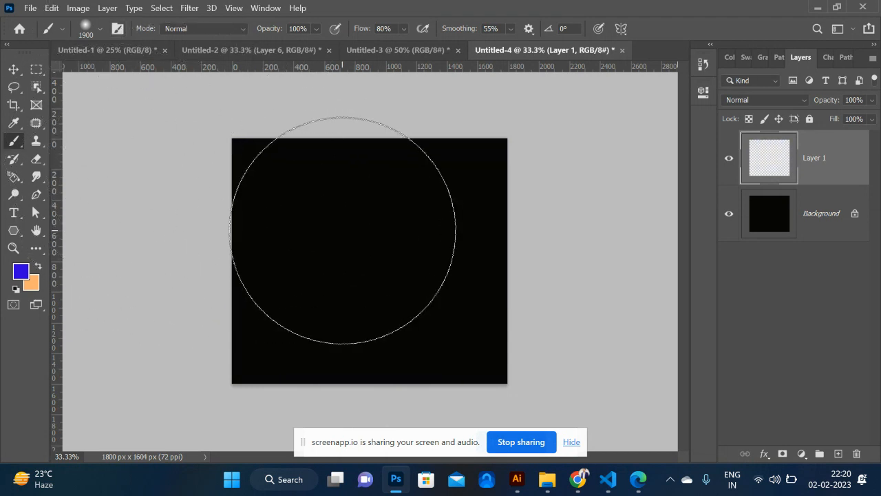
- Try a larger brush, and reduce the Brush tool's size to 175 pixels
key("bracketright")
key("bracketright")
key("bracketright")
key("bracketright")
key("bracketright")
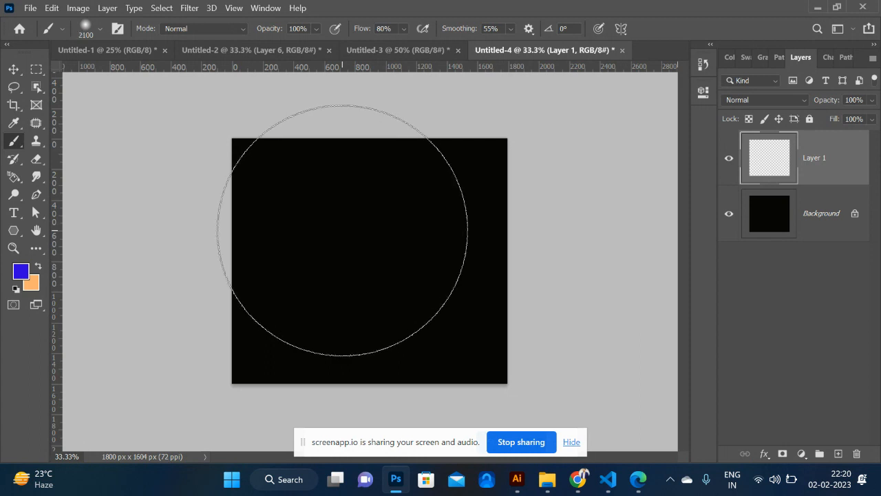
key("bracketleft")
key("bracketleft")
key("bracketleft")
key("bracketleft")
key("bracketleft")
key("bracketleft")
key("bracketleft")
key("bracketleft")
key("bracketleft")
key("bracketleft")
key("bracketleft")
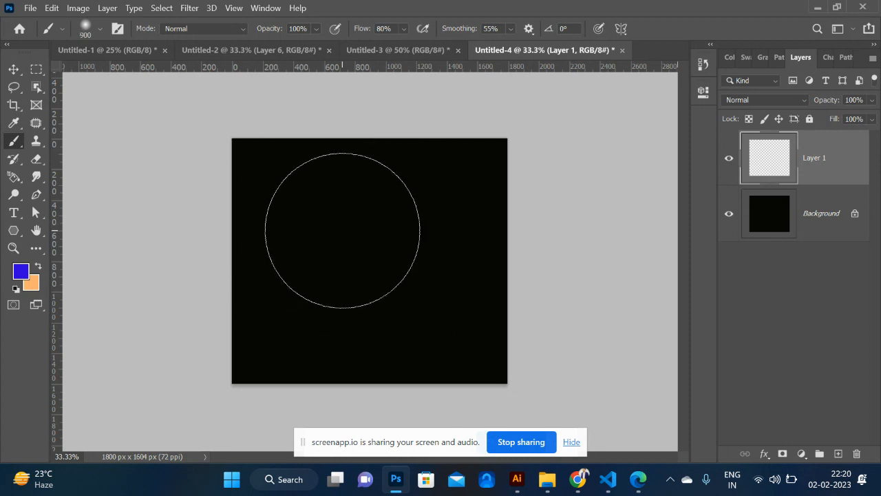
key("bracketleft")
key("bracketleft")
key("bracketleft")
key("bracketleft")
key("bracketleft")
key("bracketleft")
key("bracketleft")
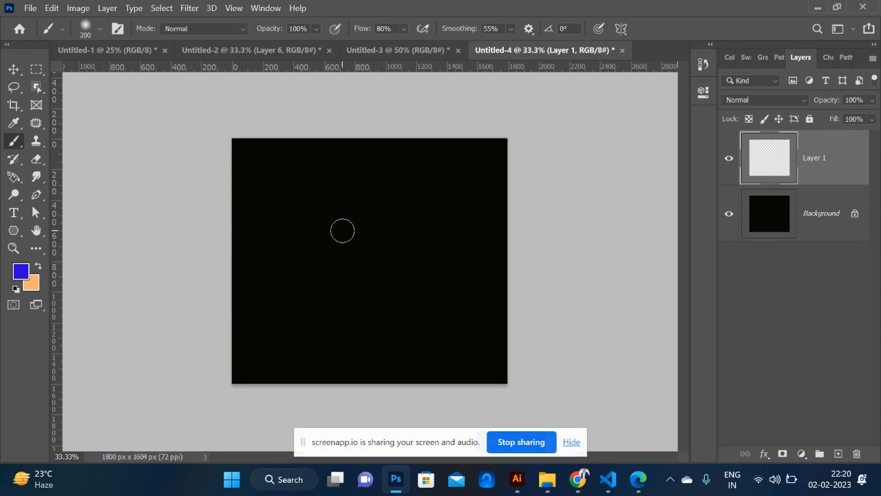
key("bracketleft")
- Paint a curved blue stroke from the canvas's upper left around its right side, and undo it
left_click_drag(287, 175, 312, 174)
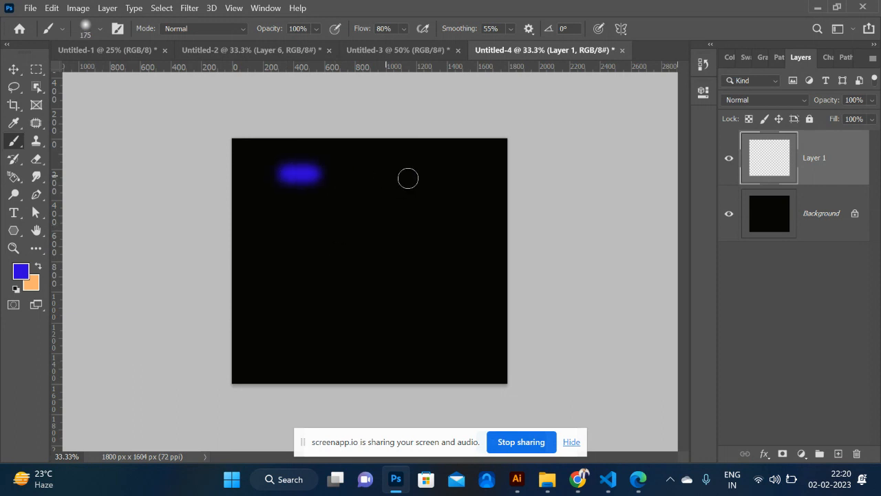
mouse_move(408, 179)
left_mouse_down()
mouse_move(437, 187)
mouse_move(470, 238)
mouse_move(450, 290)
mouse_move(377, 304)
left_mouse_up()
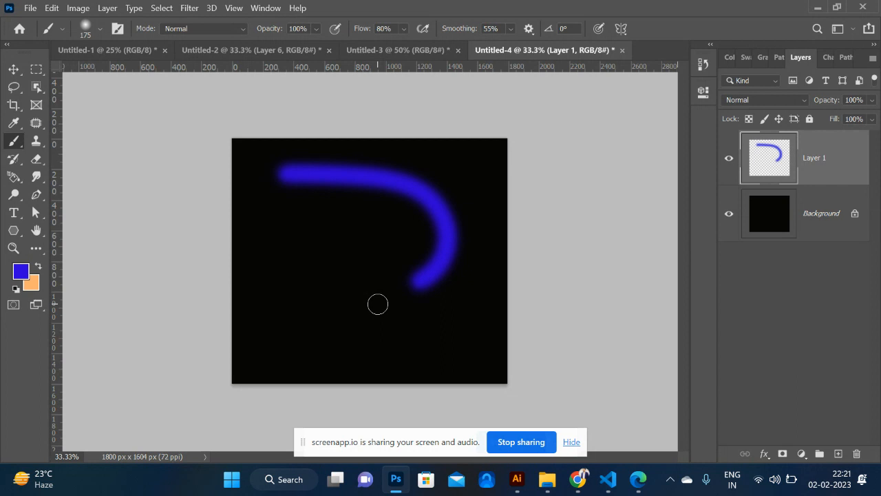
key("ctrl+z")
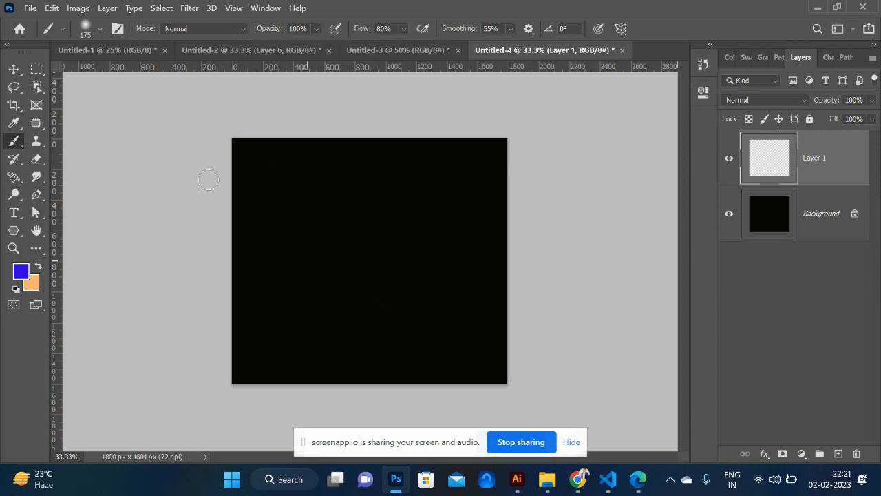
- Set the brush tip's spacing to 147% in the brush settings
left_click(118, 30)
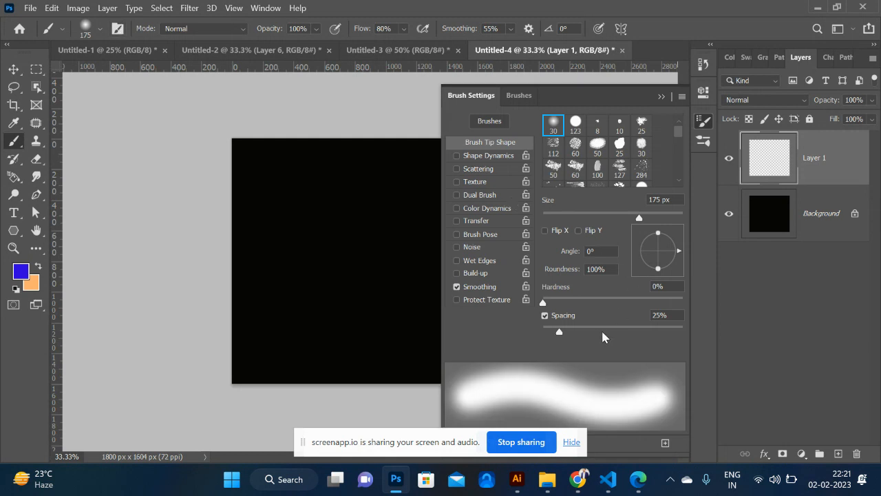
left_click_drag(560, 336, 630, 343)
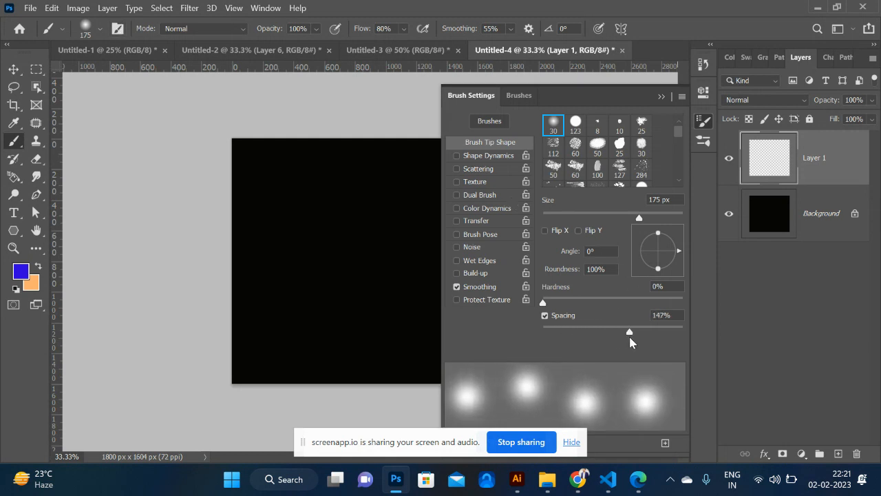
left_click(661, 96)
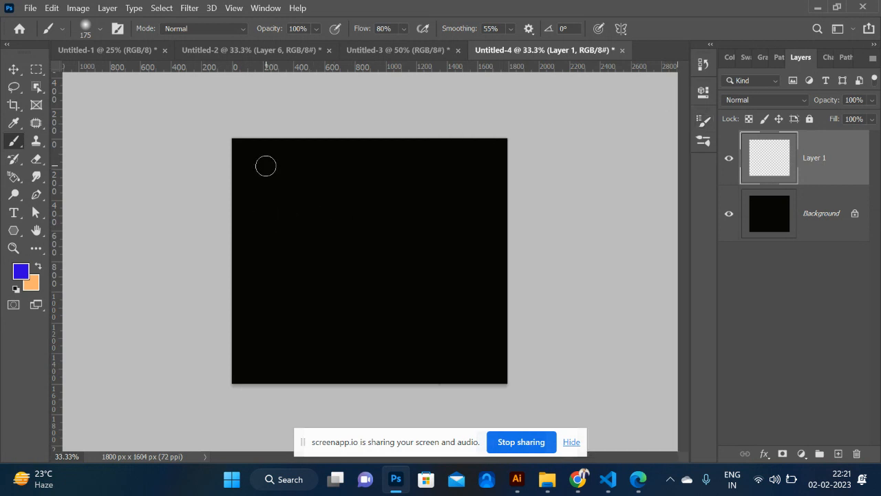
- Paint test strokes of separated blue dots across the canvas with the spaced brush, and undo them
left_click_drag(266, 166, 341, 190)
mouse_move(447, 217)
left_mouse_down()
mouse_move(445, 316)
mouse_move(388, 354)
mouse_move(316, 341)
mouse_move(274, 279)
mouse_move(298, 226)
left_mouse_up()
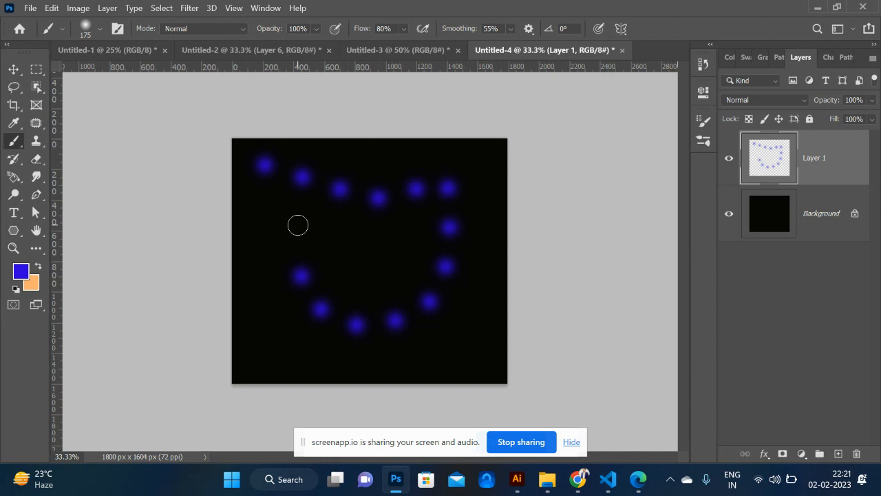
key("ctrl+z")
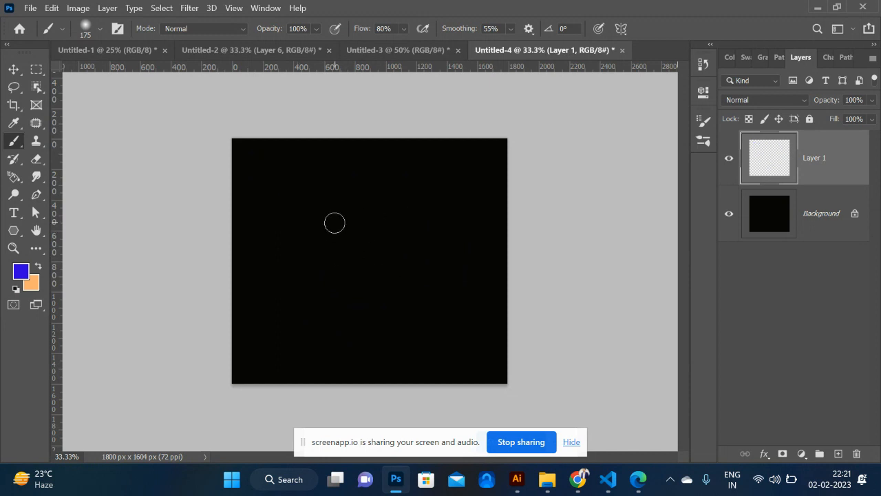
mouse_move(335, 222)
left_mouse_down()
mouse_move(466, 203)
mouse_move(475, 241)
mouse_move(454, 309)
left_mouse_up()
key("ctrl+z")
- Enable Shape Dynamics for the brush with 100% size jitter, then paint a test stroke and undo it
left_click(123, 27)
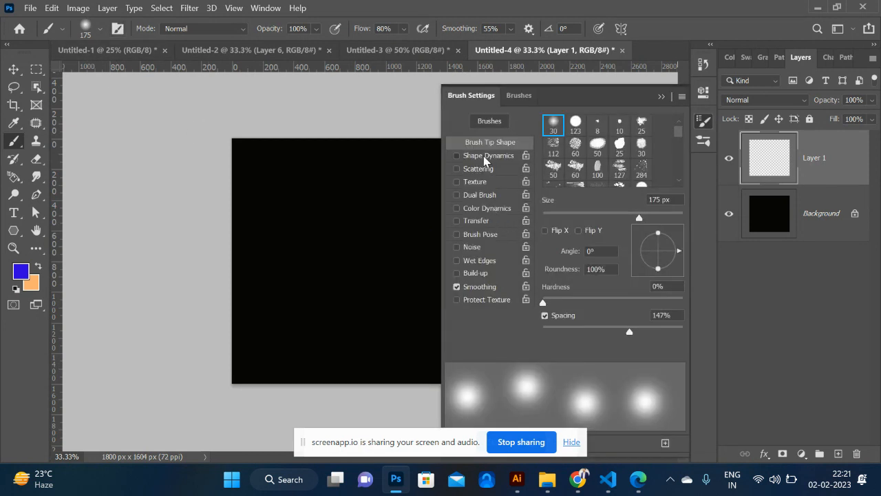
left_click(483, 156)
left_click_drag(544, 137, 713, 140)
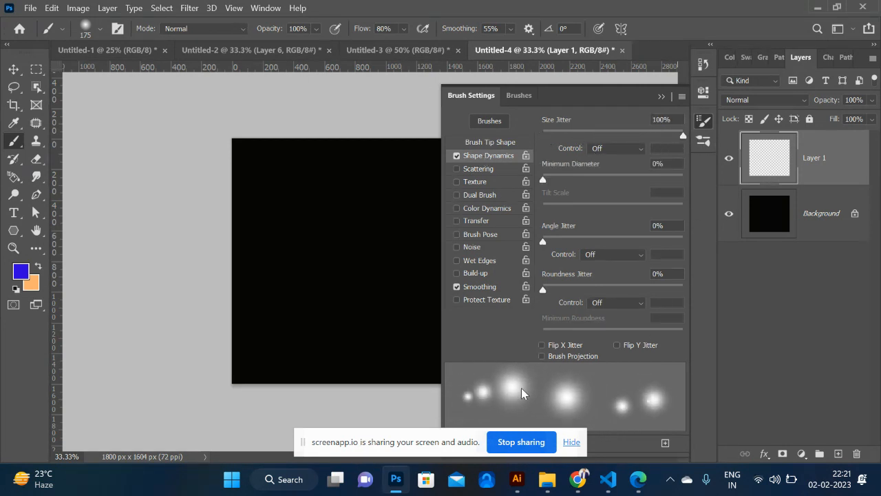
left_click(661, 97)
mouse_move(321, 294)
left_mouse_down()
mouse_move(379, 305)
mouse_move(500, 290)
mouse_move(480, 170)
mouse_move(454, 308)
mouse_move(374, 361)
mouse_move(265, 339)
mouse_move(478, 369)
mouse_move(527, 283)
mouse_move(480, 385)
mouse_move(533, 327)
mouse_move(505, 192)
mouse_move(472, 126)
mouse_move(350, 196)
mouse_move(283, 191)
mouse_move(262, 145)
mouse_move(320, 121)
mouse_move(299, 206)
mouse_move(250, 303)
mouse_move(307, 354)
mouse_move(269, 379)
mouse_move(414, 372)
left_mouse_up()
key("ctrl+z")
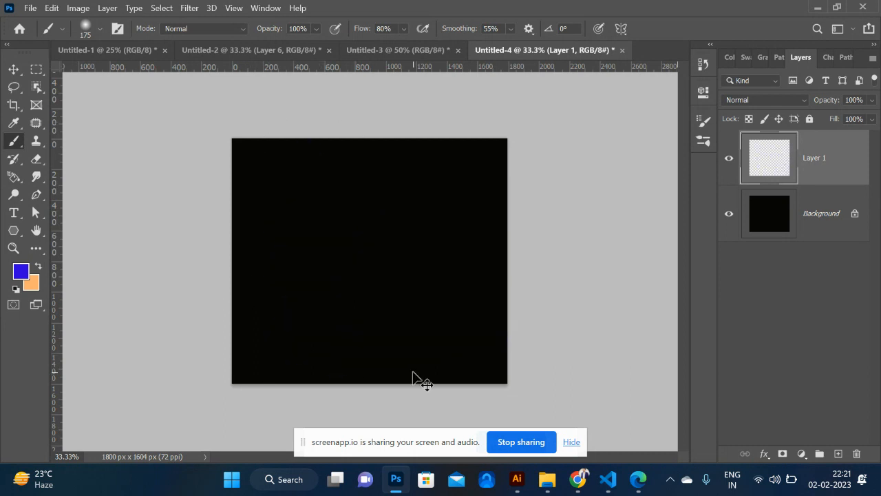
- Change the background colour from orange to bright red
left_click(34, 288)
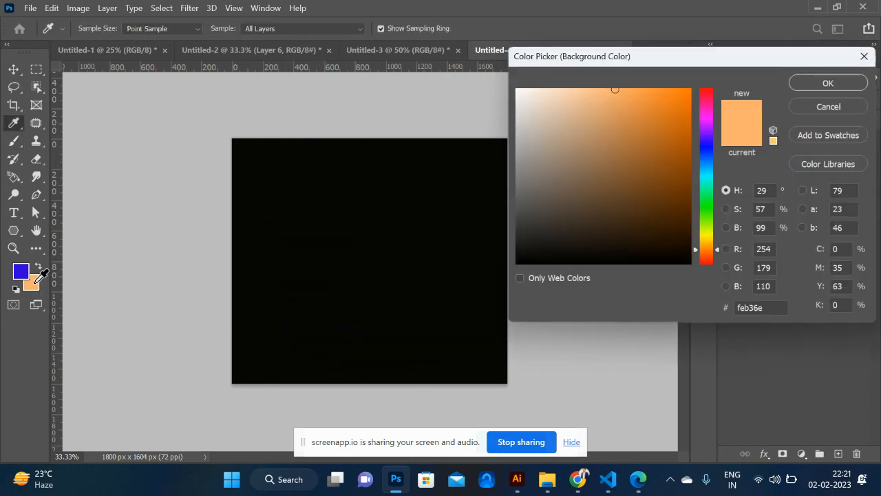
mouse_move(707, 102)
left_mouse_down()
mouse_move(705, 81)
mouse_move(694, 86)
left_mouse_up()
left_click(828, 82)
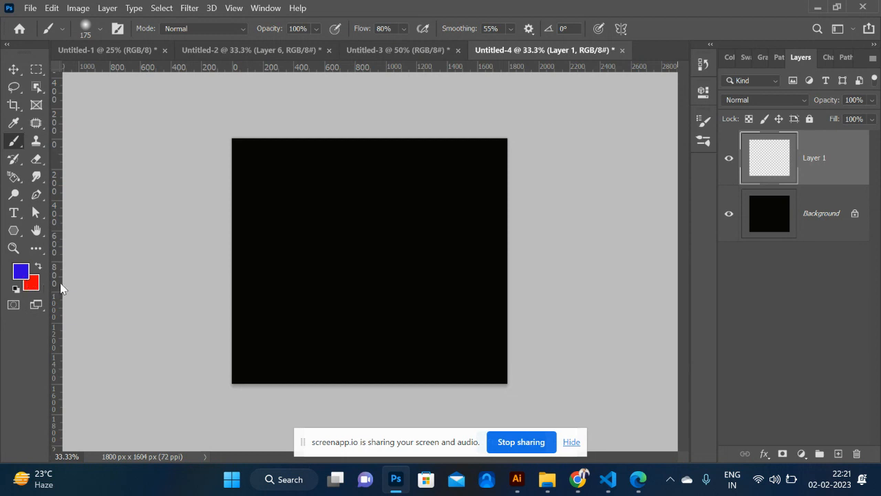
- Enable Color Dynamics for the brush with 100% foreground/background jitter
left_click(116, 28)
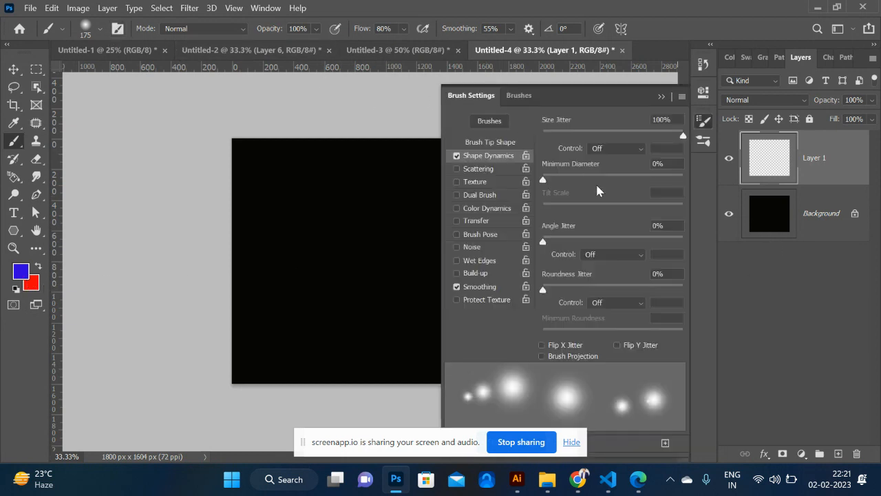
left_click(473, 210)
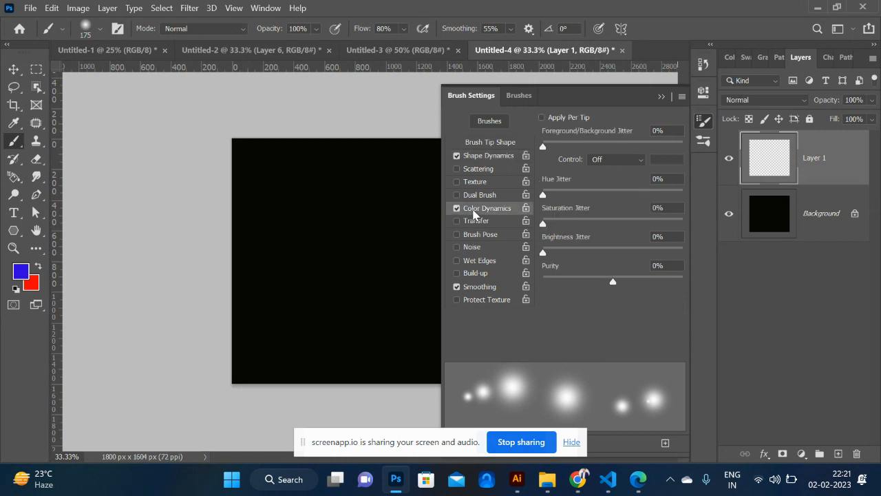
left_click_drag(574, 147, 705, 152)
left_click(662, 96)
- Paint test strokes and single dabs of blue, purple and red dots across the whole black canvas
mouse_move(419, 197)
left_mouse_down()
mouse_move(304, 269)
mouse_move(383, 302)
mouse_move(442, 266)
mouse_move(469, 172)
mouse_move(480, 192)
mouse_move(473, 289)
left_mouse_up()
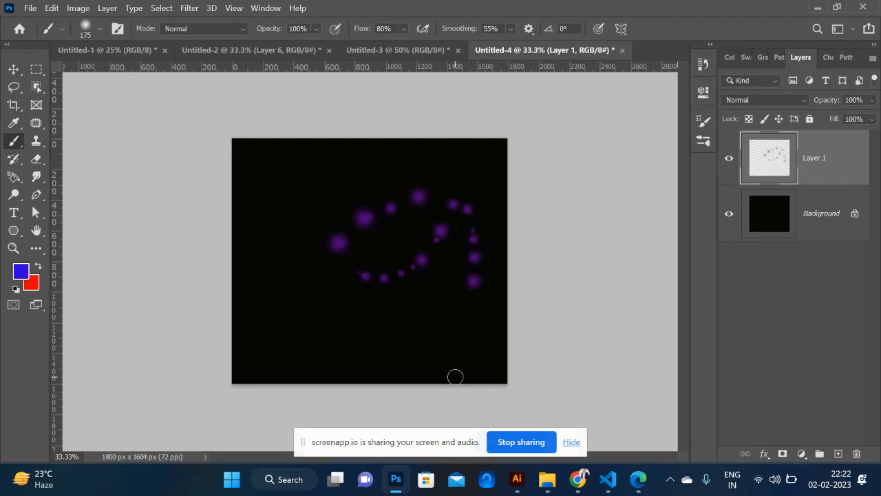
mouse_move(426, 335)
left_mouse_down()
mouse_move(313, 321)
mouse_move(301, 258)
mouse_move(291, 324)
left_mouse_up()
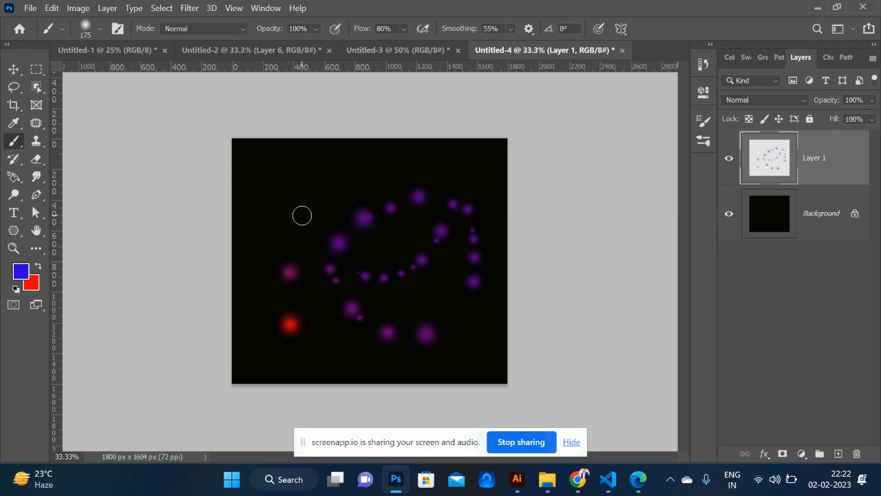
left_click(301, 216)
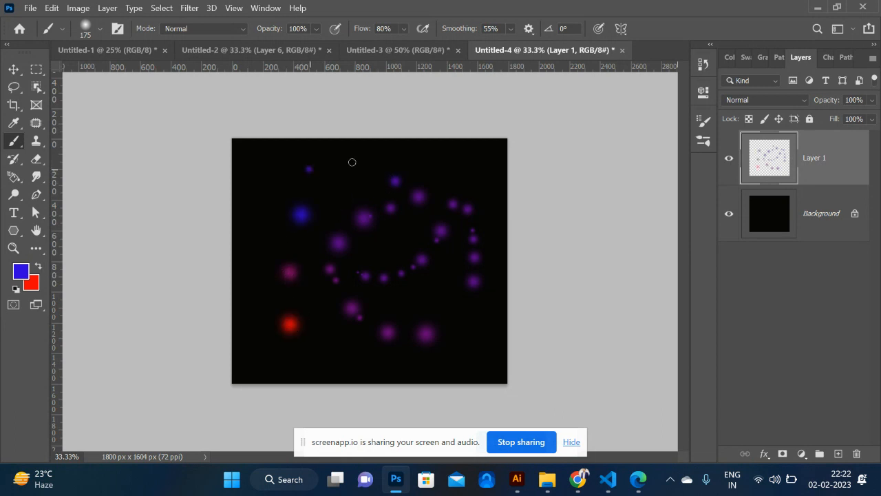
mouse_move(352, 161)
left_mouse_down()
mouse_move(417, 133)
mouse_move(494, 199)
left_mouse_up()
mouse_move(467, 361)
left_mouse_down()
mouse_move(299, 357)
mouse_move(276, 373)
mouse_move(200, 266)
mouse_move(235, 152)
mouse_move(197, 196)
mouse_move(292, 153)
mouse_move(282, 179)
mouse_move(295, 186)
mouse_move(389, 199)
left_mouse_up()
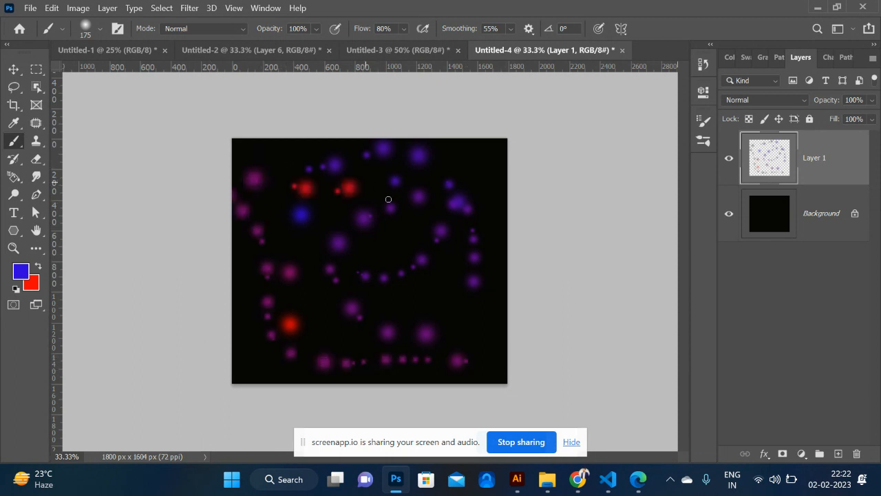
left_click(441, 295)
left_click(472, 341)
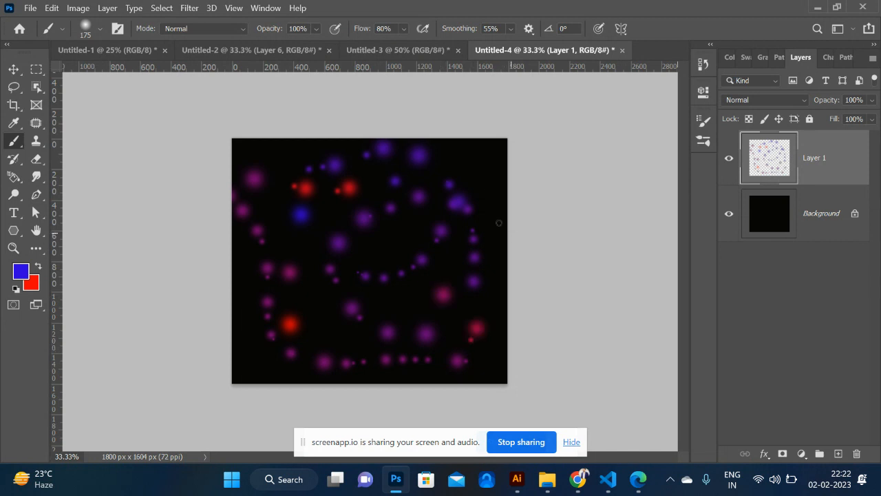
left_click(484, 172)
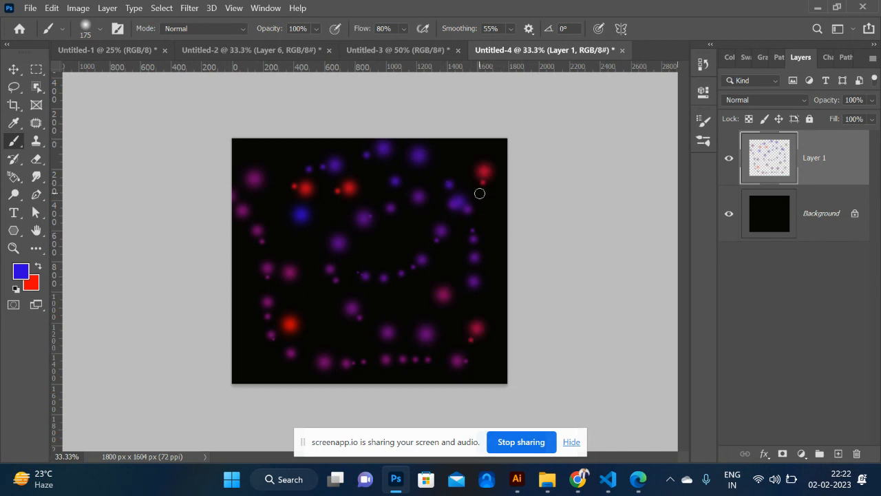
mouse_move(294, 154)
left_mouse_down()
mouse_move(300, 220)
mouse_move(407, 277)
left_mouse_up()
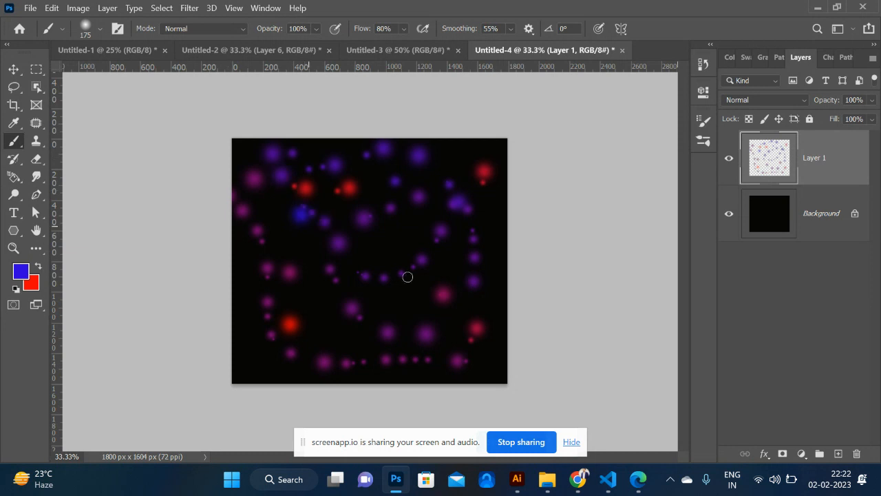
left_click(403, 317)
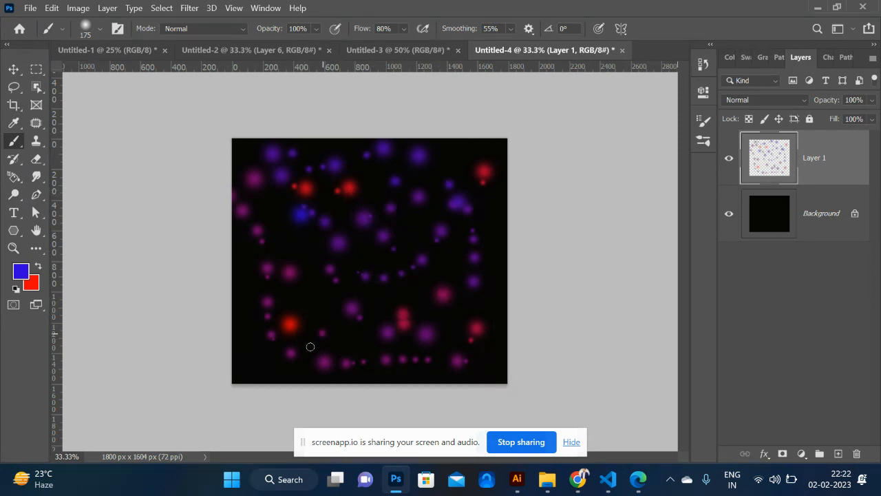
mouse_move(311, 347)
left_mouse_down()
mouse_move(239, 369)
mouse_move(259, 349)
mouse_move(244, 296)
left_mouse_up()
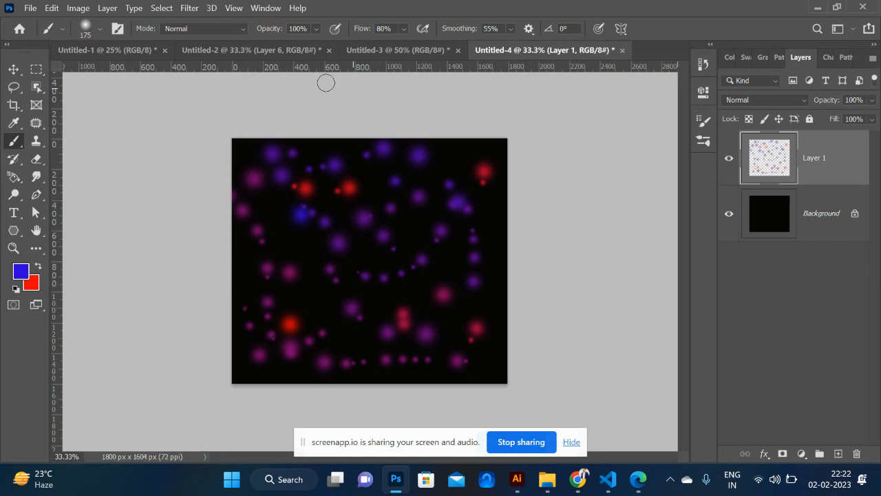
- Preview a Gaussian Blur with a 7.6-pixel radius on the dots, cancel it, and paint another dotted stroke across the canvas
left_click(191, 8)
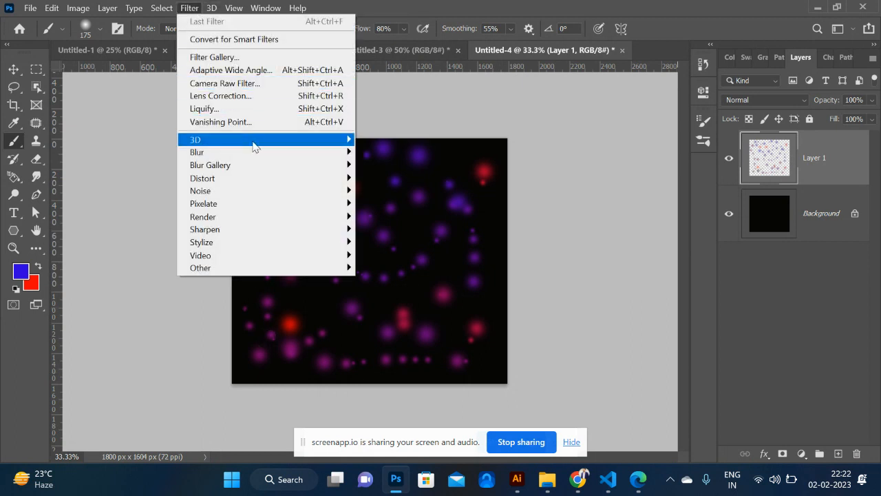
mouse_move(275, 153)
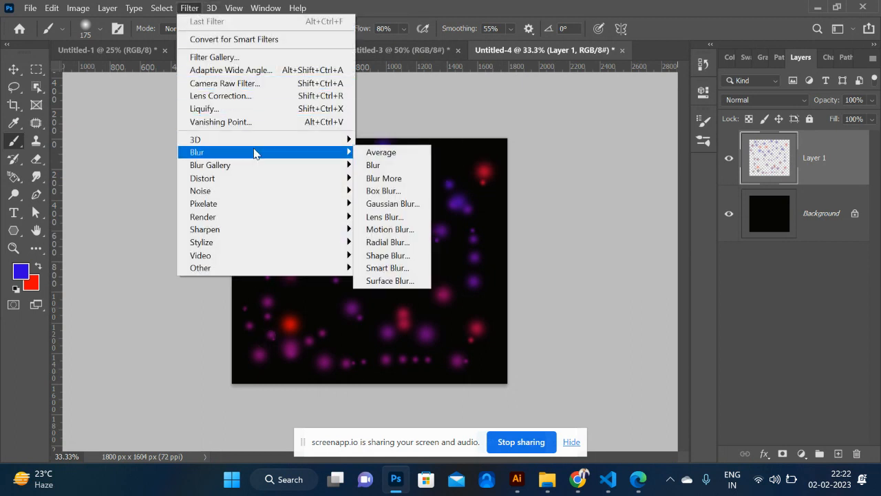
left_click(392, 204)
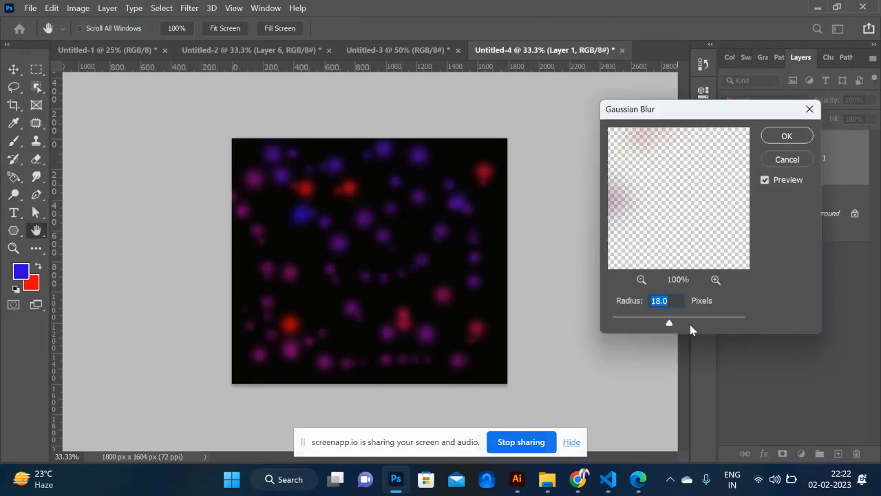
left_click_drag(693, 324, 658, 327)
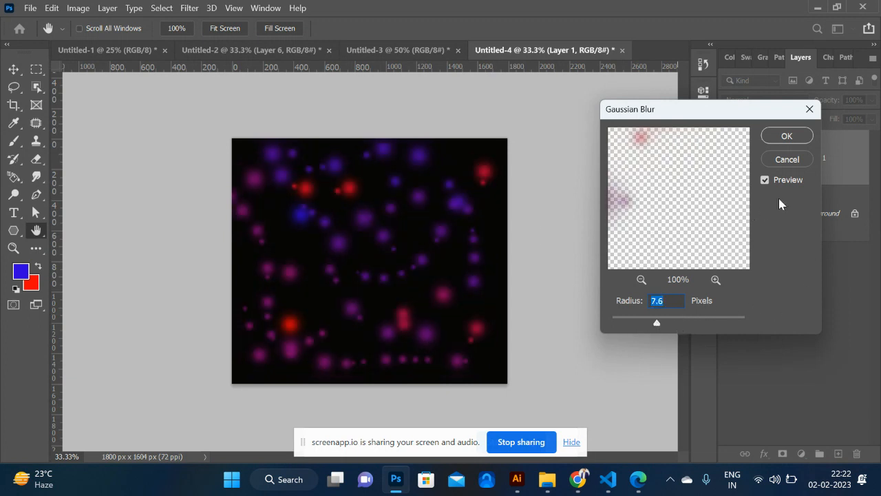
left_click(790, 159)
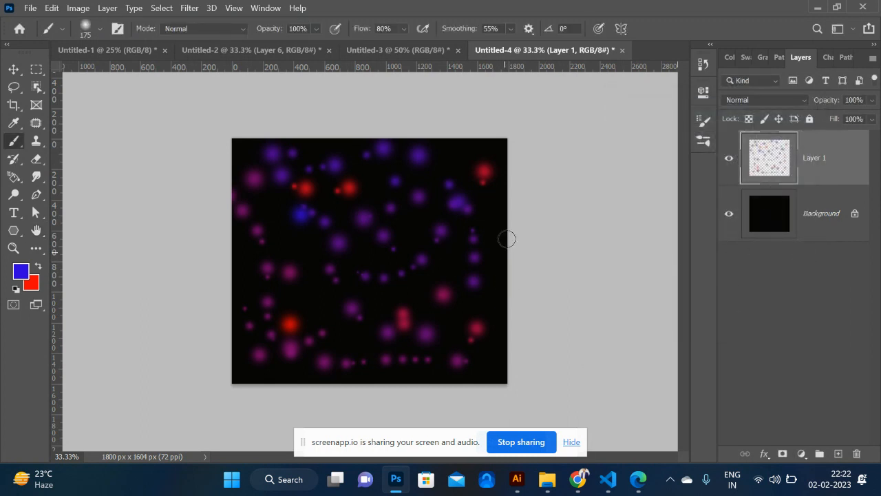
mouse_move(507, 239)
left_mouse_down()
mouse_move(491, 364)
mouse_move(491, 313)
mouse_move(307, 271)
mouse_move(437, 284)
mouse_move(359, 202)
mouse_move(278, 205)
mouse_move(321, 338)
left_mouse_up()
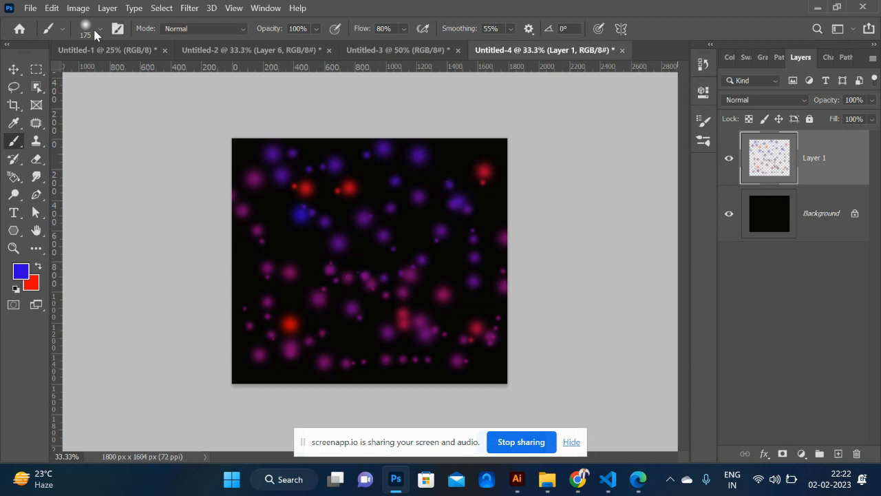
- Enable Scattering for the brush with a scatter of 706% and a count of 5
left_click(118, 28)
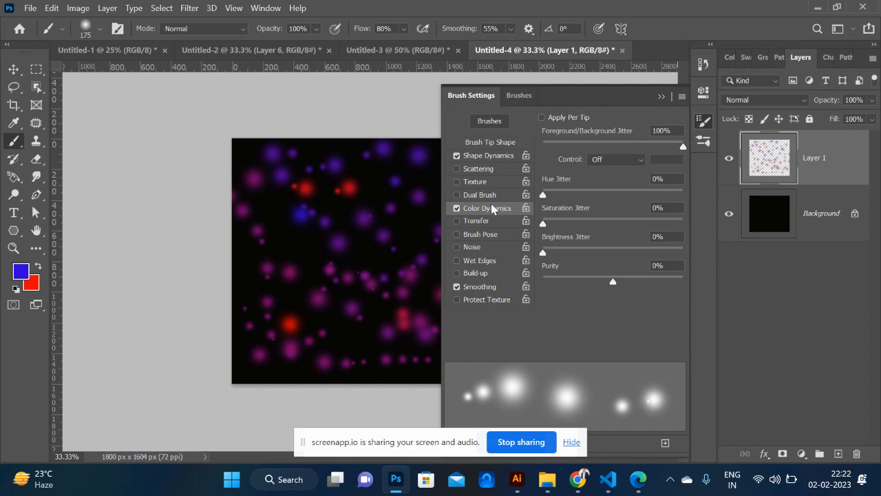
left_click(483, 169)
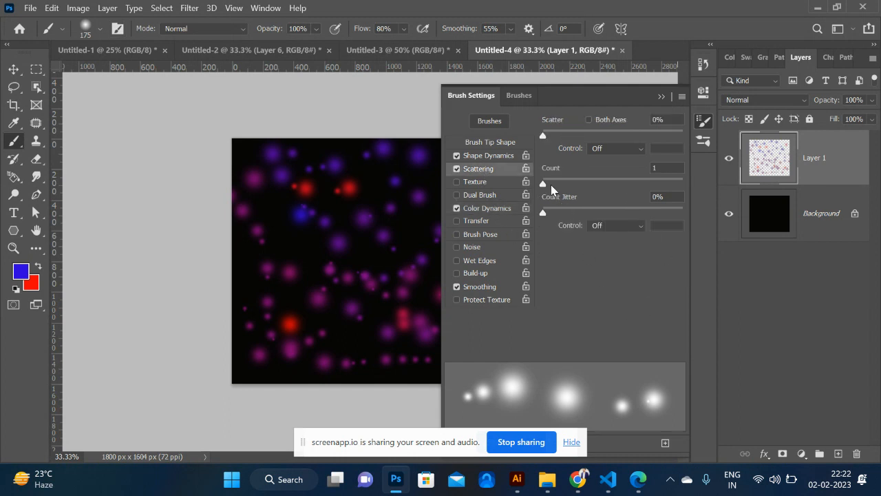
mouse_move(544, 184)
left_mouse_down()
mouse_move(635, 179)
mouse_move(582, 185)
left_mouse_up()
left_click_drag(544, 135, 648, 130)
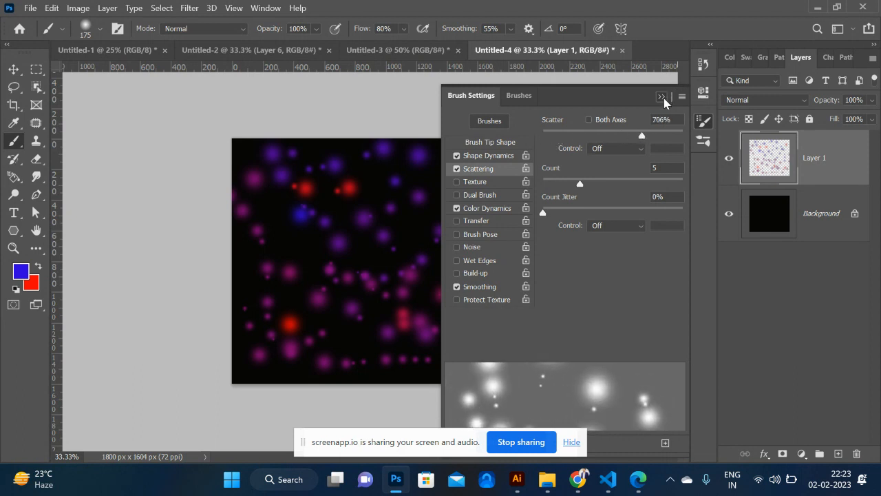
left_click(663, 98)
- Delete the painted layer and add a new empty layer above the black background
key("Delete")
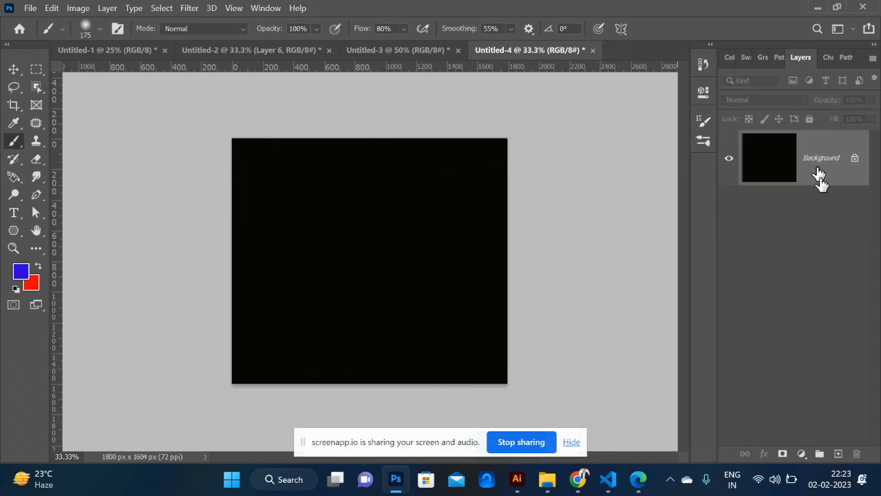
left_click(838, 454)
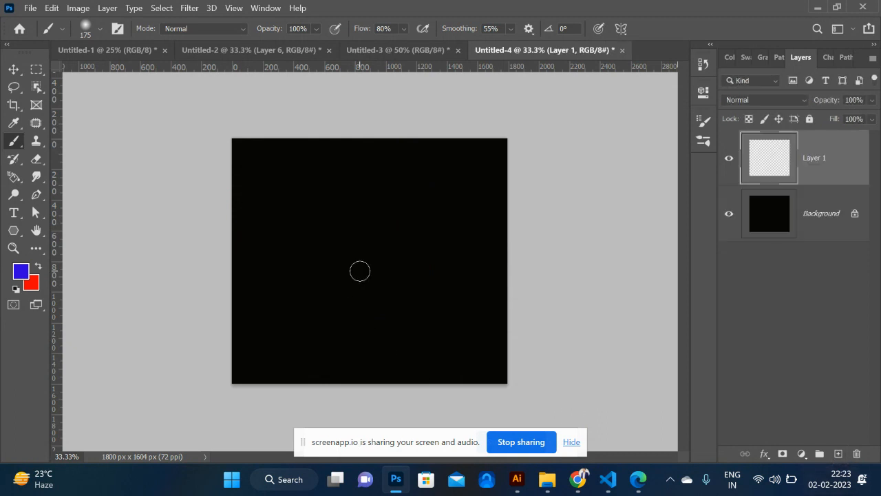
- Paint scattered blue, purple and red dots over the whole canvas with many short brush strokes
mouse_move(358, 270)
left_mouse_down()
mouse_move(436, 321)
mouse_move(366, 358)
mouse_move(290, 345)
mouse_move(275, 303)
left_mouse_up()
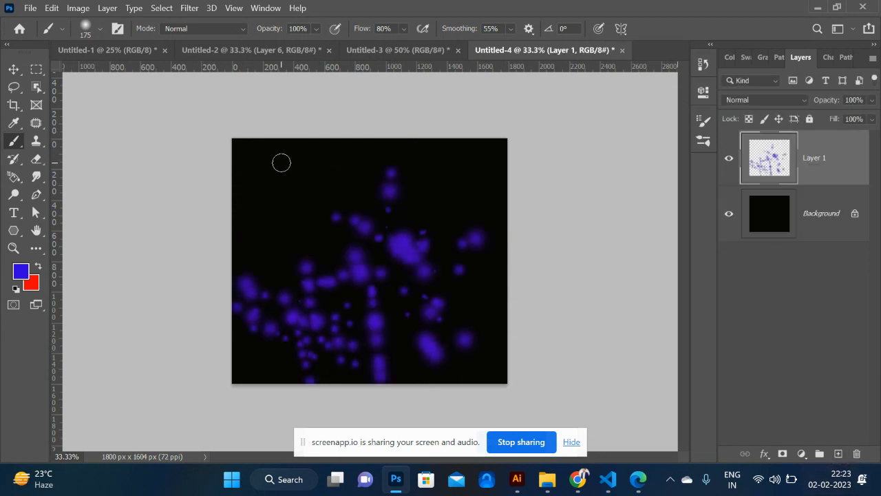
mouse_move(257, 177)
left_mouse_down()
mouse_move(435, 182)
mouse_move(339, 194)
mouse_move(448, 227)
mouse_move(454, 200)
left_mouse_up()
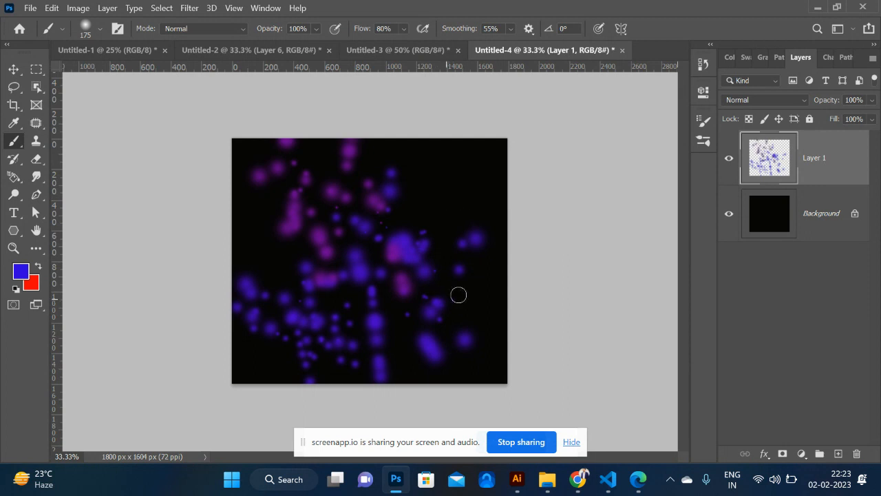
left_click_drag(459, 293, 432, 338)
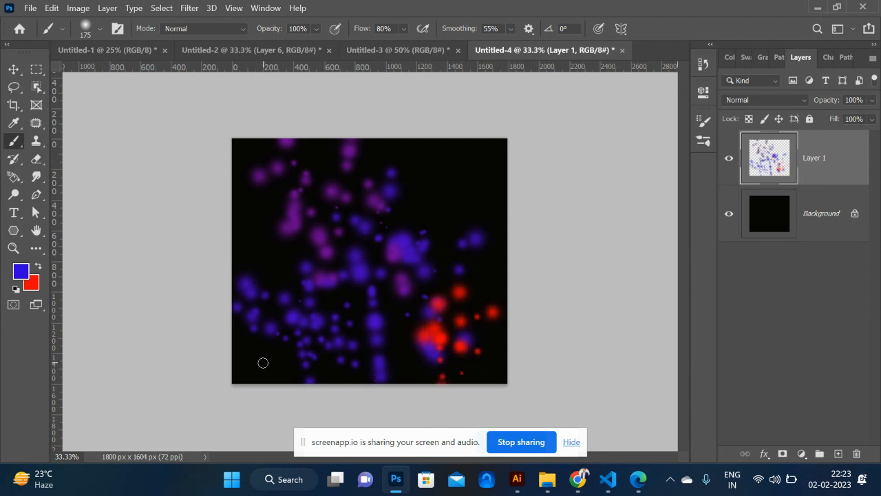
mouse_move(263, 363)
left_mouse_down()
mouse_move(186, 294)
mouse_move(203, 190)
mouse_move(353, 215)
mouse_move(427, 152)
mouse_move(463, 177)
mouse_move(496, 155)
mouse_move(464, 240)
mouse_move(437, 251)
mouse_move(461, 232)
left_mouse_up()
mouse_move(463, 289)
left_mouse_down()
mouse_move(497, 338)
mouse_move(479, 364)
mouse_move(403, 378)
left_mouse_up()
mouse_move(405, 315)
left_mouse_down()
mouse_move(367, 318)
mouse_move(370, 352)
mouse_move(411, 224)
mouse_move(412, 279)
mouse_move(415, 148)
mouse_move(418, 179)
left_mouse_up()
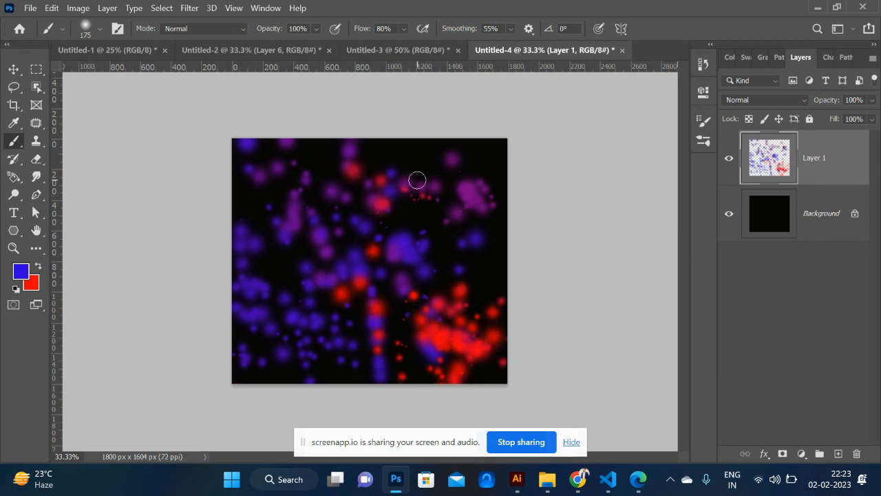
left_click_drag(376, 157, 421, 142)
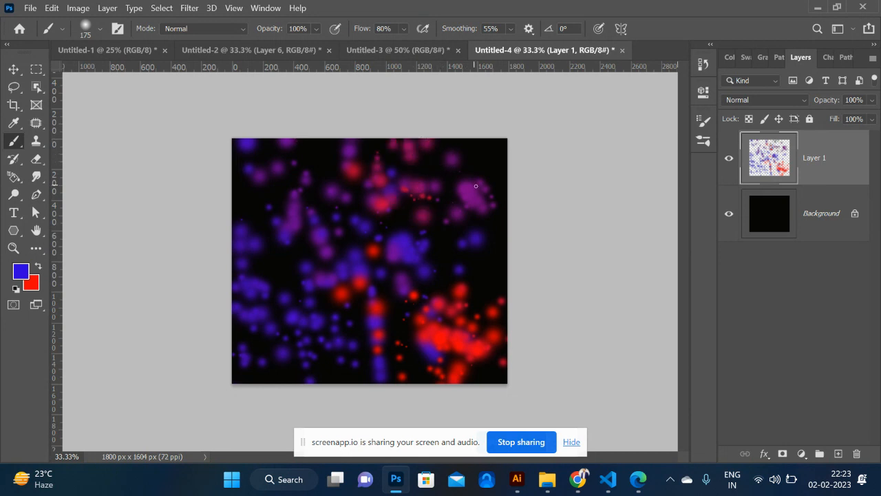
left_click_drag(476, 138, 505, 172)
mouse_move(490, 248)
left_mouse_down()
mouse_move(455, 297)
mouse_move(498, 312)
left_mouse_up()
mouse_move(299, 143)
left_mouse_down()
mouse_move(331, 204)
mouse_move(323, 165)
mouse_move(357, 102)
mouse_move(309, 197)
left_mouse_up()
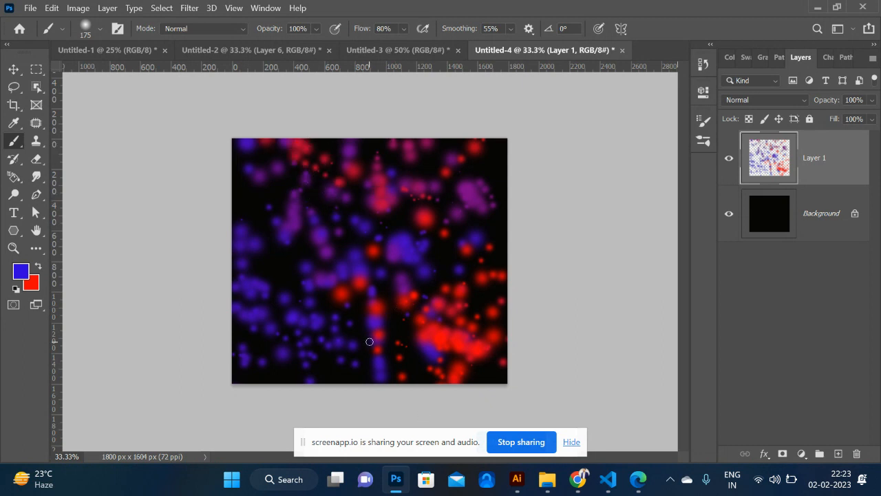
mouse_move(370, 341)
left_mouse_down()
mouse_move(254, 369)
mouse_move(305, 378)
mouse_move(262, 371)
mouse_move(287, 380)
left_mouse_up()
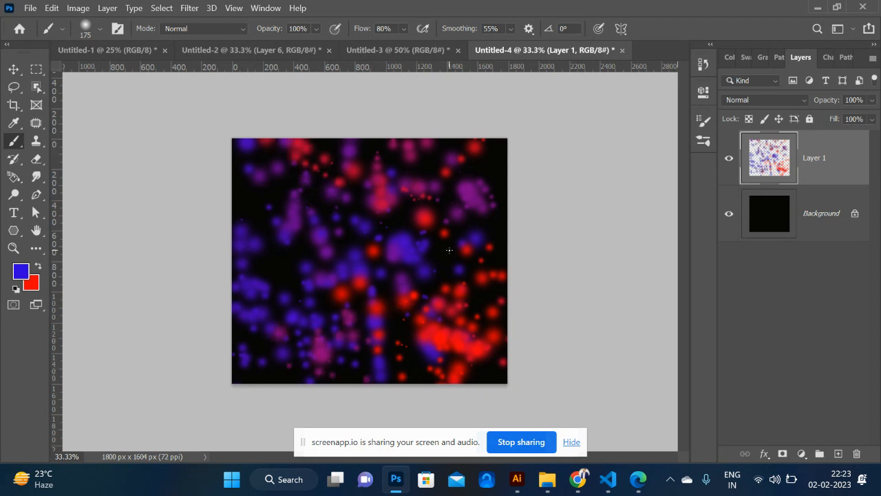
mouse_move(491, 193)
left_mouse_down()
mouse_move(458, 231)
mouse_move(503, 155)
mouse_move(491, 140)
left_mouse_up()
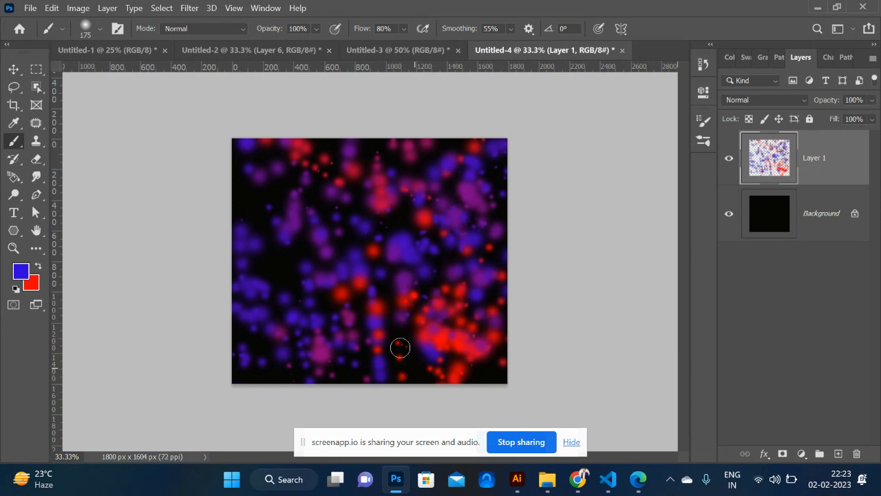
left_click(414, 367)
mouse_move(302, 210)
left_mouse_down()
mouse_move(332, 220)
mouse_move(236, 271)
mouse_move(302, 248)
mouse_move(247, 299)
mouse_move(273, 309)
mouse_move(371, 214)
mouse_move(414, 149)
mouse_move(232, 177)
mouse_move(348, 326)
left_mouse_up()
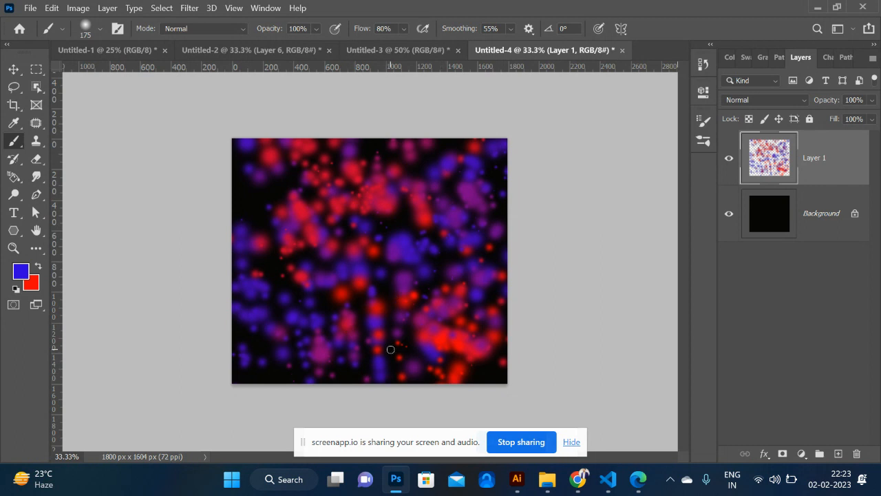
mouse_move(391, 350)
left_mouse_down()
mouse_move(345, 345)
mouse_move(303, 362)
mouse_move(414, 358)
mouse_move(288, 297)
mouse_move(248, 241)
mouse_move(255, 201)
left_mouse_up()
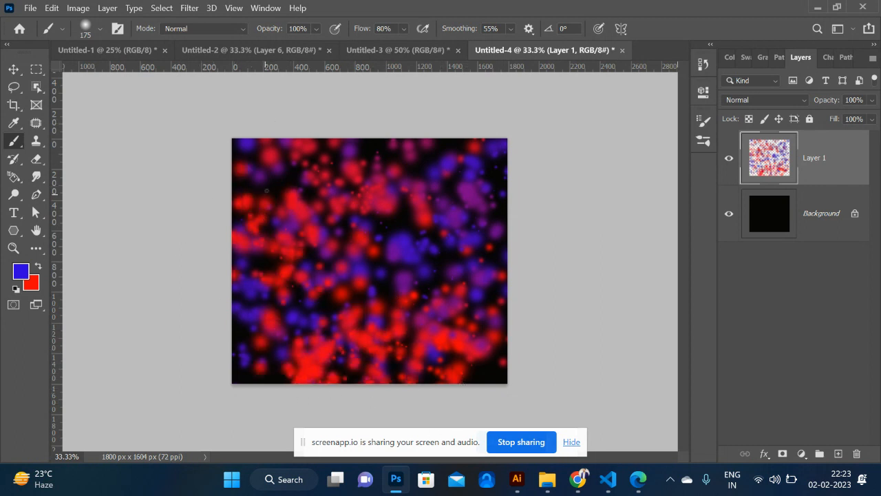
mouse_move(321, 156)
left_mouse_down()
mouse_move(248, 251)
mouse_move(296, 227)
mouse_move(464, 319)
left_mouse_up()
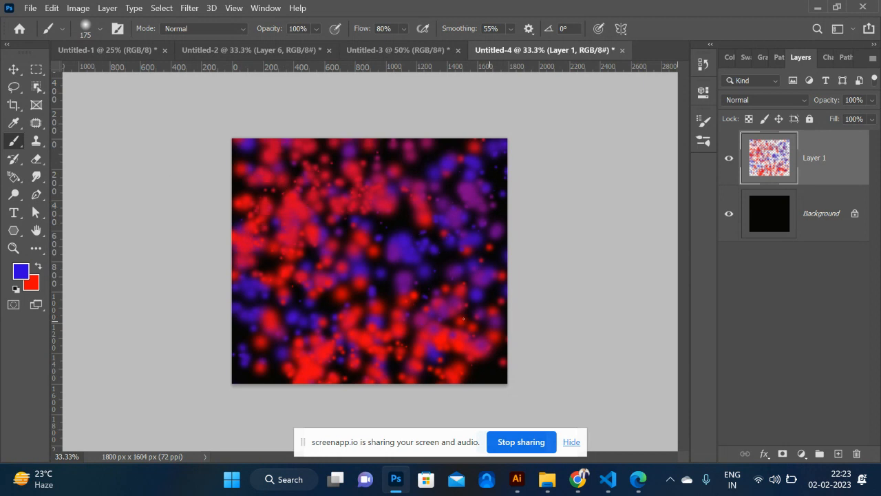
- Set the foreground colour to green 04df38 and paint scattered green dots across the middle and lower part of the canvas
left_click(20, 273)
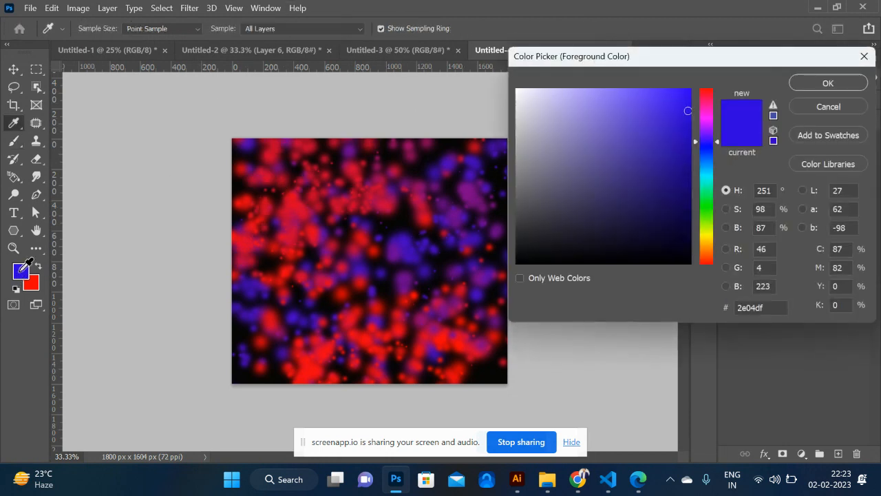
left_click(712, 199)
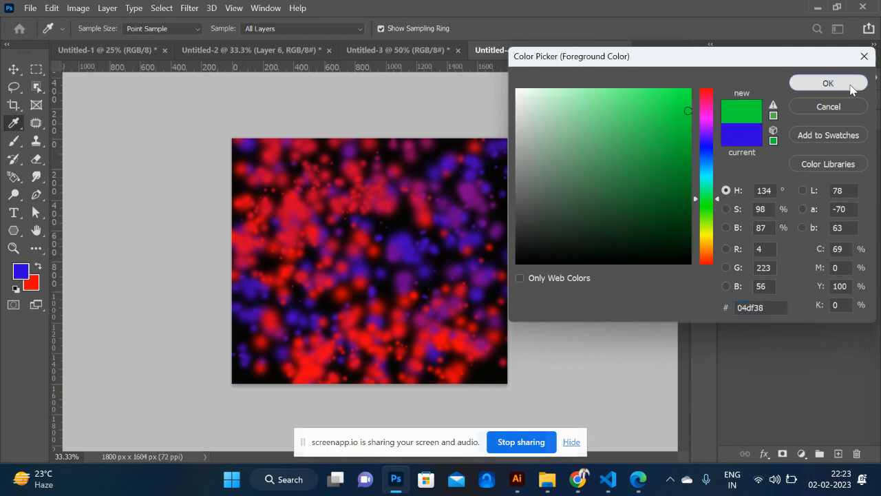
left_click(852, 87)
mouse_move(422, 253)
left_mouse_down()
mouse_move(411, 299)
mouse_move(309, 395)
mouse_move(334, 363)
left_mouse_up()
mouse_move(298, 303)
left_mouse_down()
mouse_move(354, 282)
mouse_move(331, 196)
mouse_move(386, 241)
left_mouse_up()
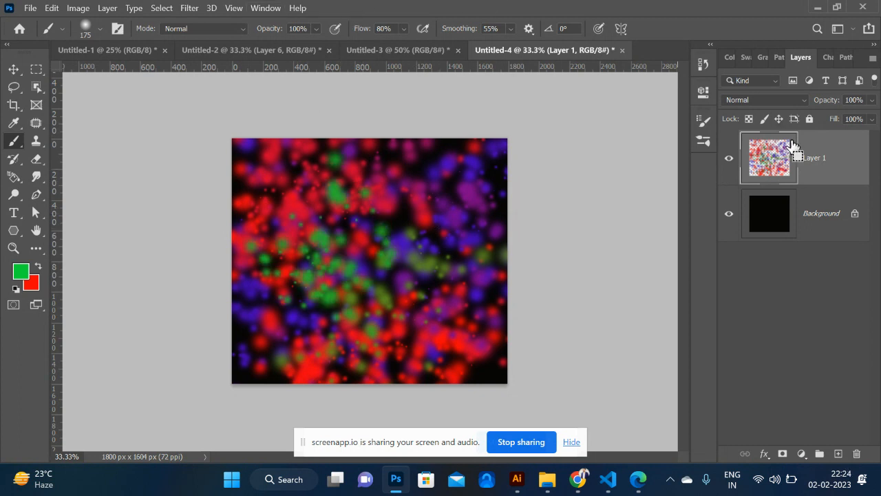
- Duplicate the dots layer twice and merge the three copies into one layer
key("ctrl+j")
key("ctrl+j")
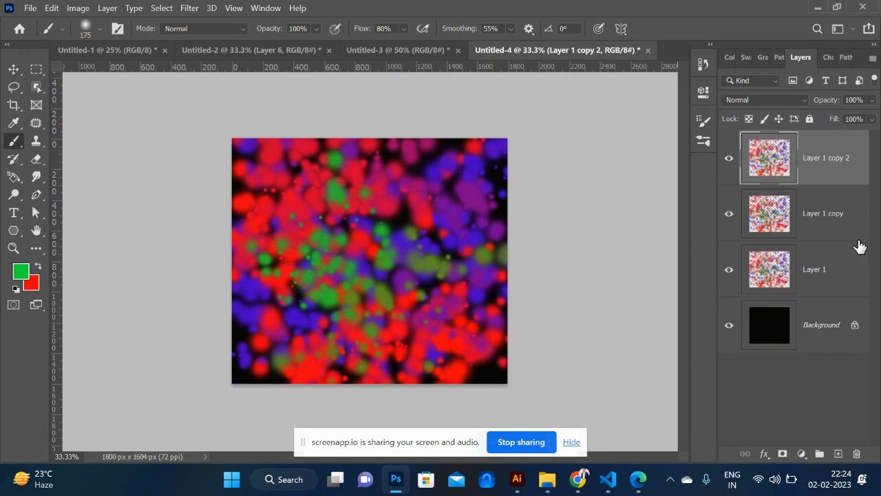
left_click(825, 268, "shift")
key("ctrl+e")
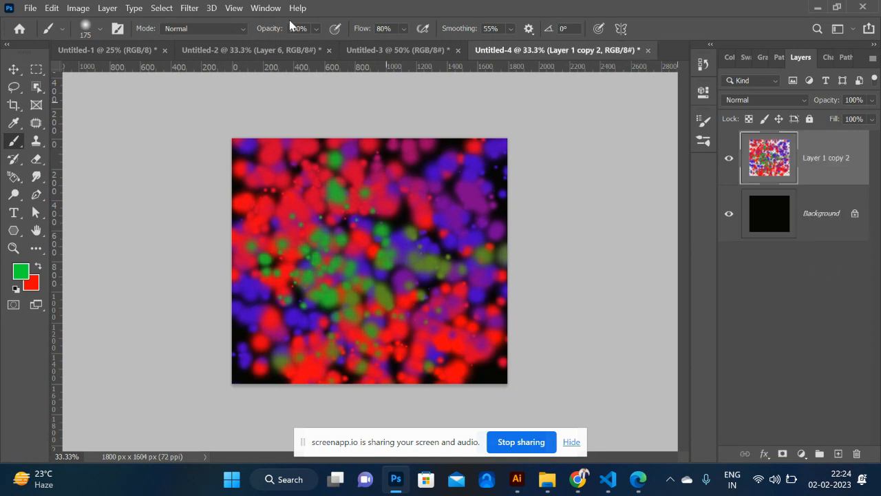
- Apply a Gaussian Blur with a radius of 8.2 pixels to the merged dots layer
left_click(190, 9)
mouse_move(253, 160)
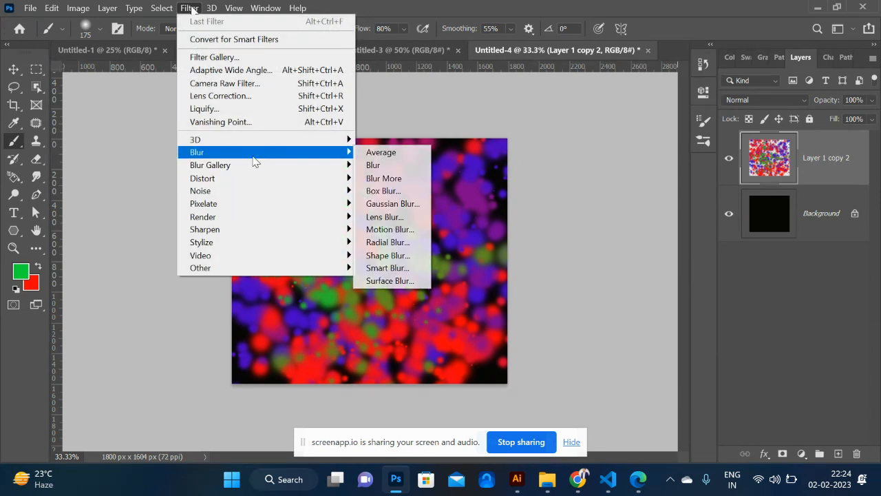
left_click(391, 204)
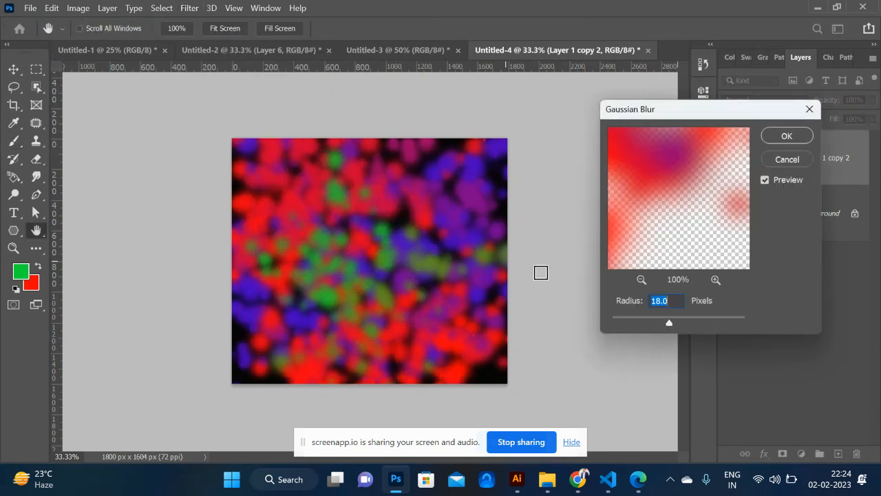
type("8.2")
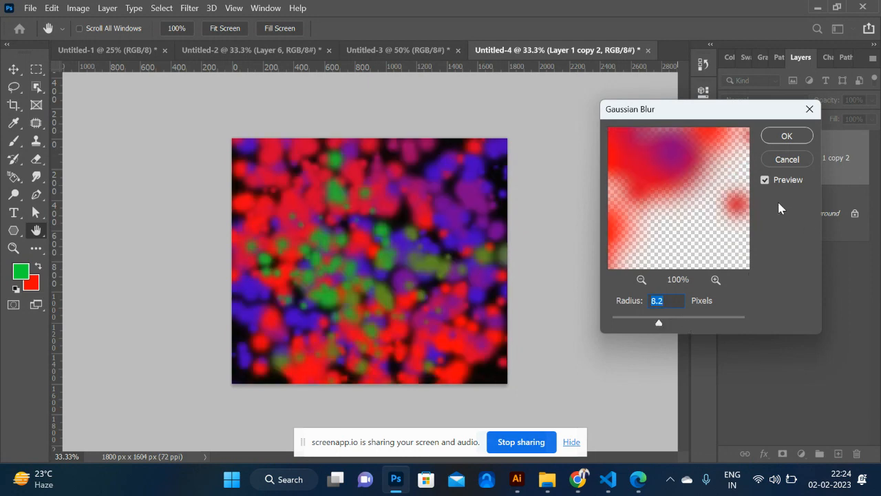
left_click(787, 137)
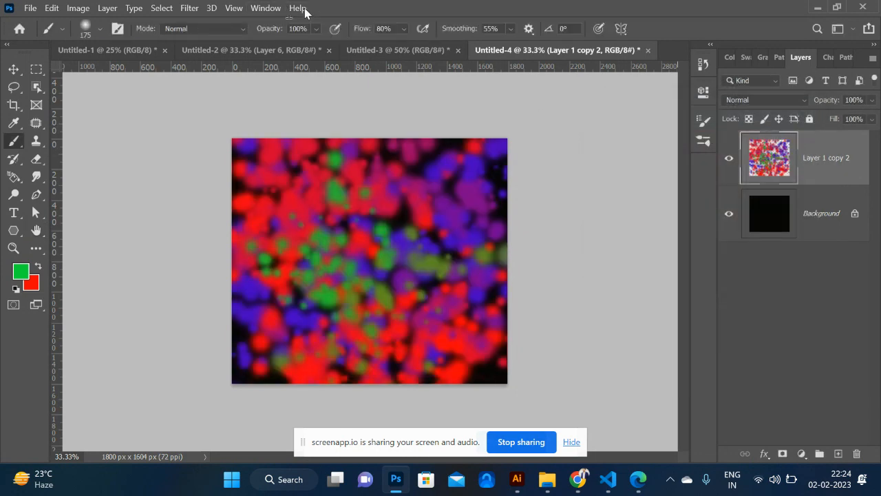
- Apply the Wave distortion to the dots layer with a minimum wavelength of 255 and a maximum of 256
left_click(189, 10)
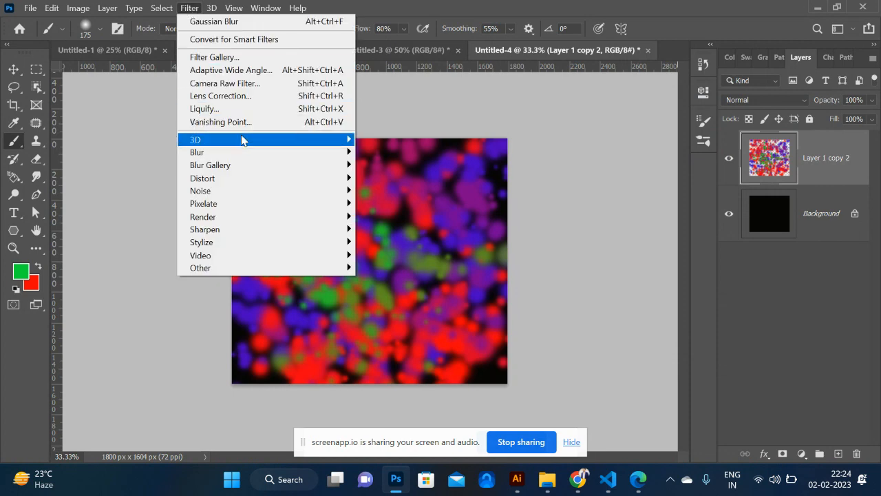
mouse_move(268, 179)
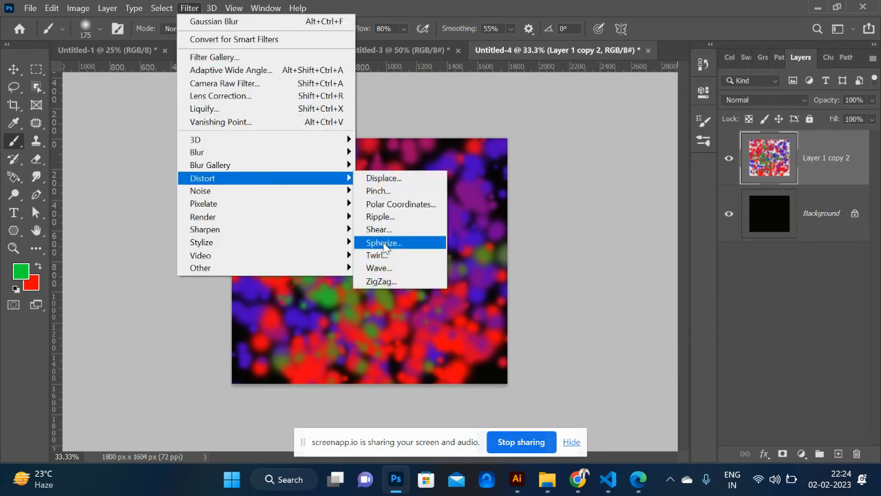
left_click(394, 269)
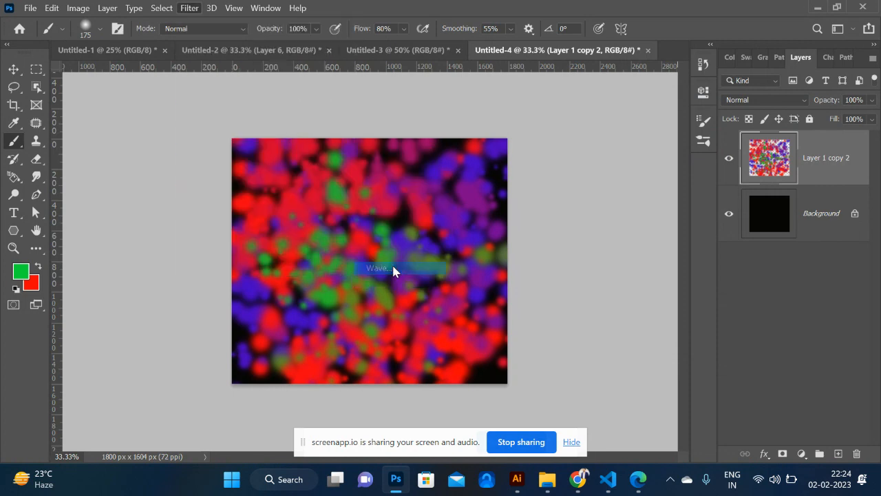
left_click_drag(394, 74, 643, 78)
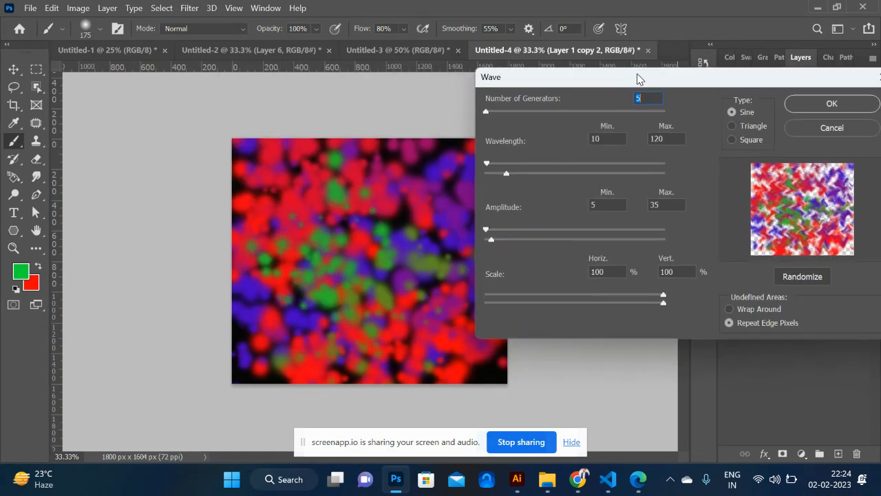
left_click_drag(491, 163, 558, 164)
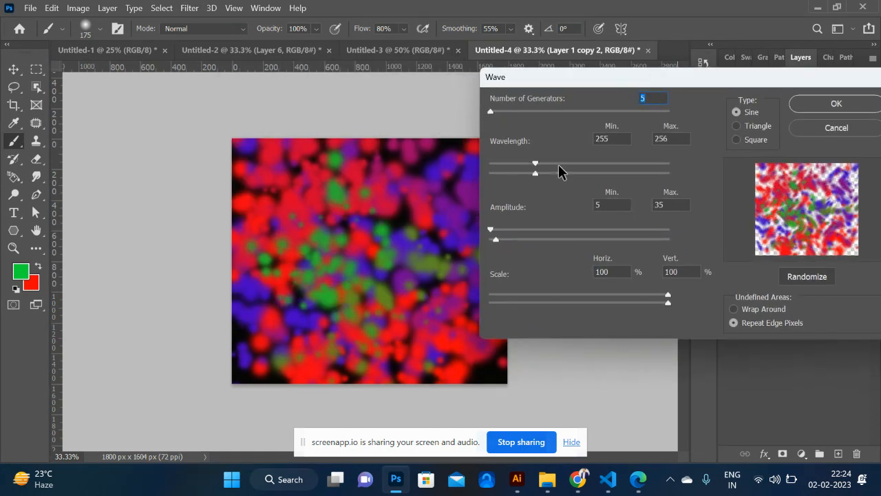
left_click(830, 104)
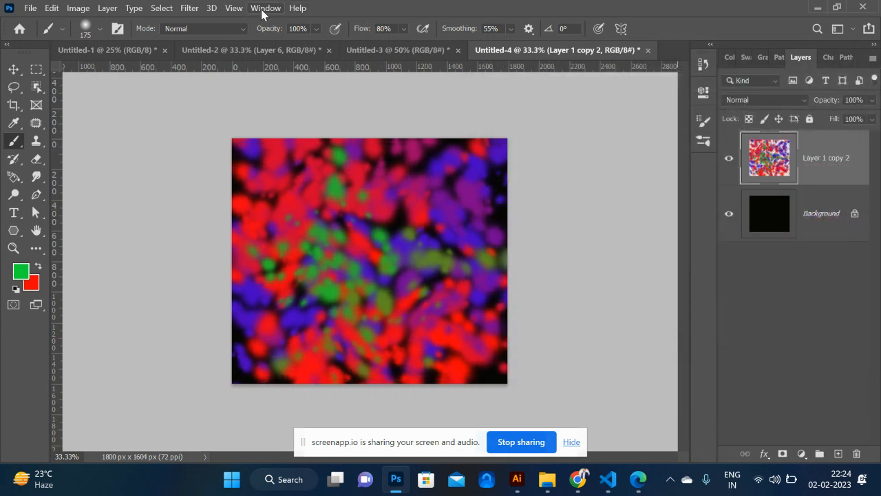
- Apply the Twirl distortion to the dots layer with an angle of 338 degrees
left_click(190, 9)
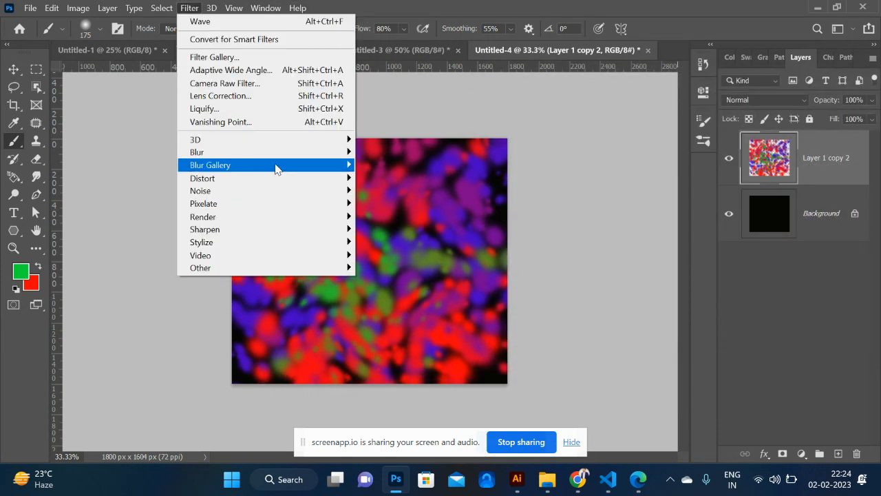
mouse_move(280, 179)
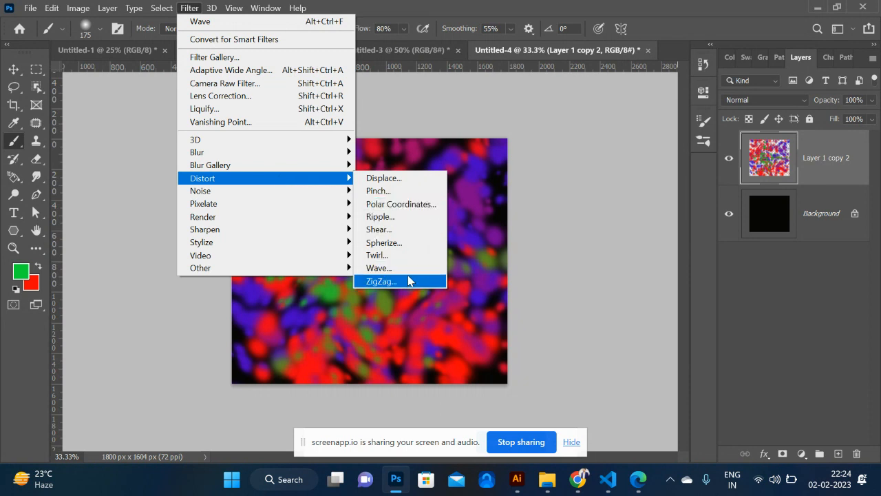
left_click(398, 255)
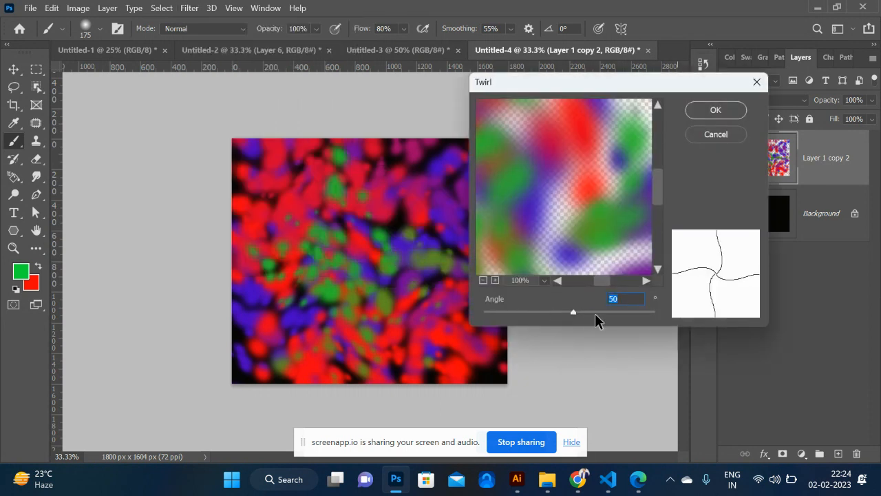
left_click(598, 312)
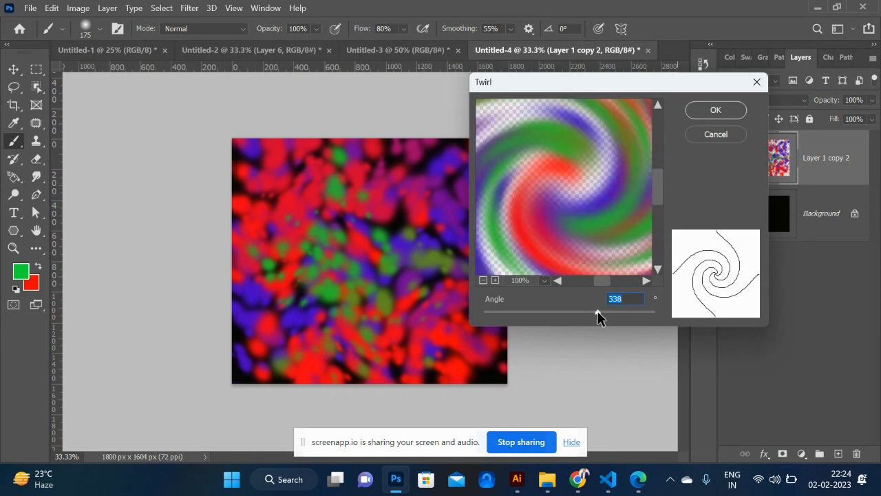
left_click(716, 110)
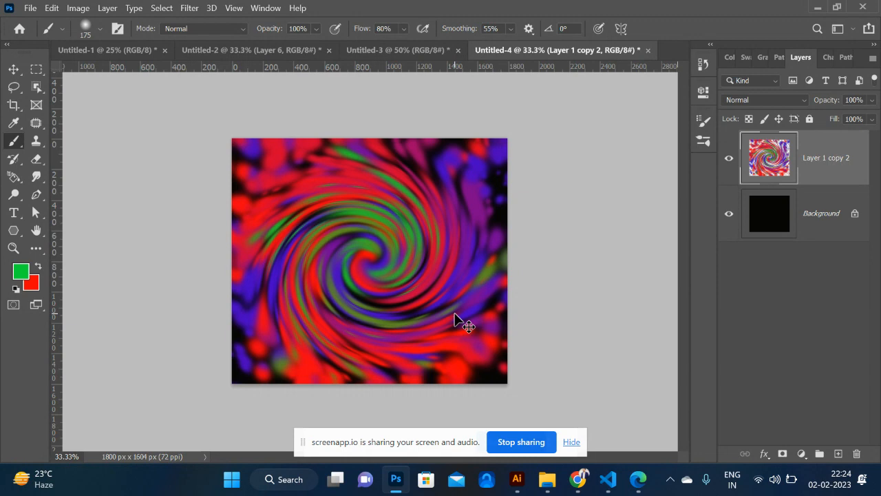
- Enlarge the twirled layer about its centre with Free Transform so it extends well beyond the canvas
key("ctrl+t")
mouse_move(508, 138)
left_mouse_down()
mouse_move(719, 3)
mouse_move(682, 29)
left_mouse_up()
left_click(681, 29)
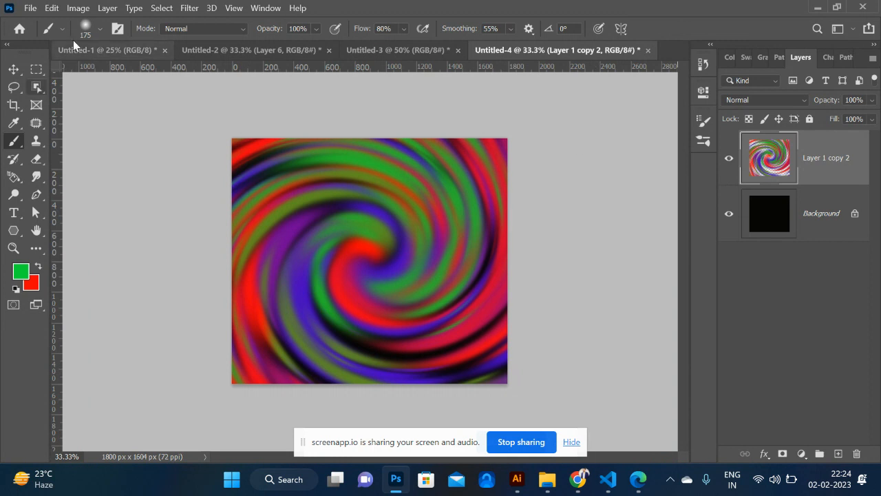
- Move the swirl layer down and slightly right so its centre lies below the canvas
left_click(13, 69)
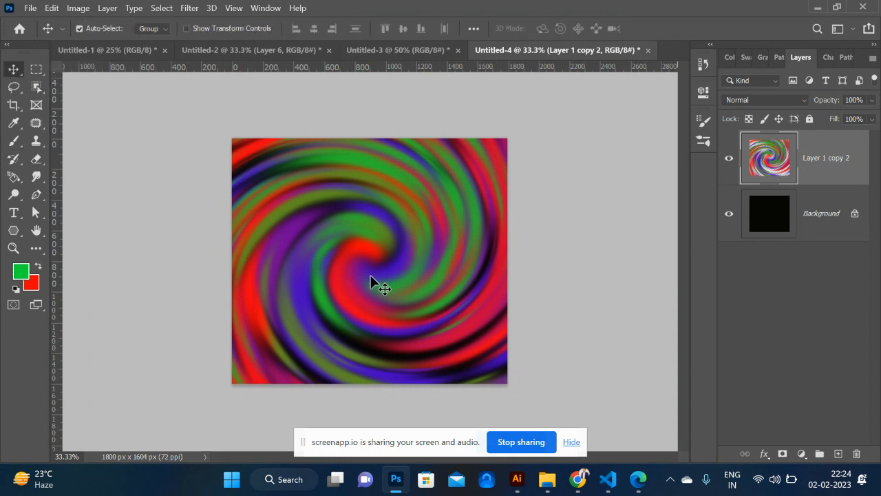
left_click_drag(370, 274, 438, 449)
left_click_drag(376, 214, 413, 294)
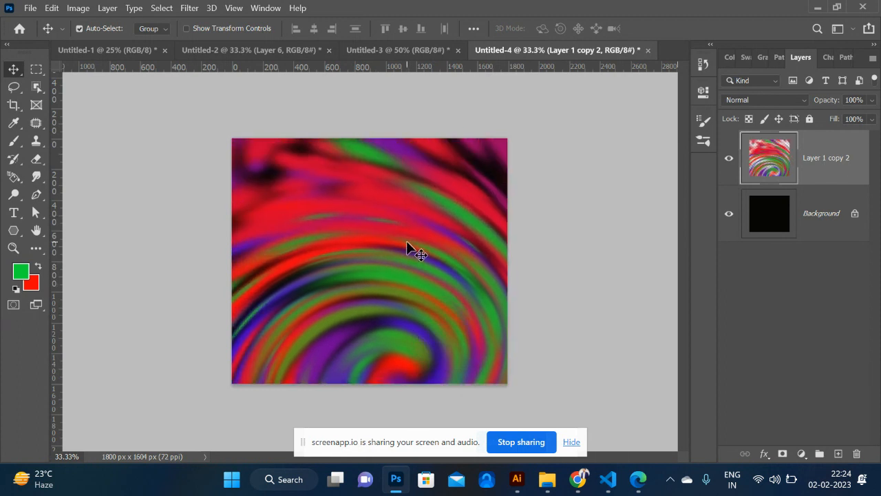
left_click_drag(406, 240, 426, 292)
- Scale the swirl layer to about 118.66% with Free Transform so it covers the top of the canvas, and nudge it slightly
key("ctrl+t")
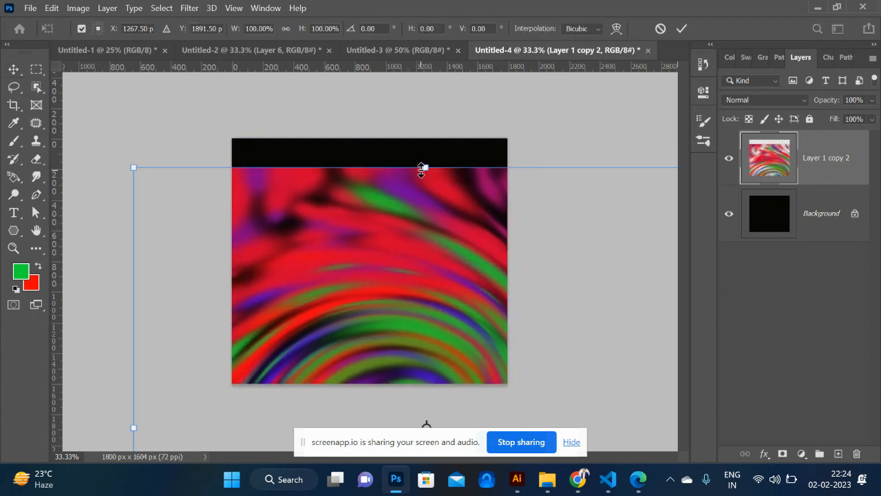
left_click_drag(425, 167, 423, 120)
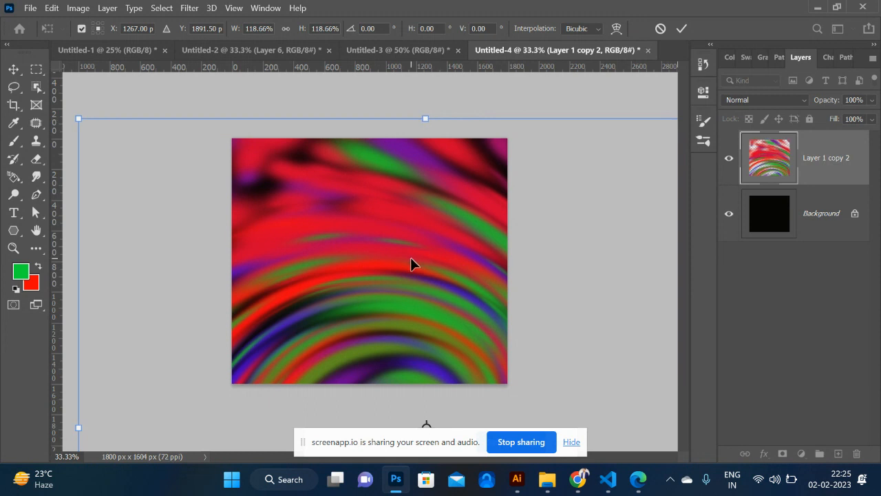
mouse_move(411, 256)
left_mouse_down()
mouse_move(409, 269)
mouse_move(407, 260)
left_mouse_up()
key("Return")
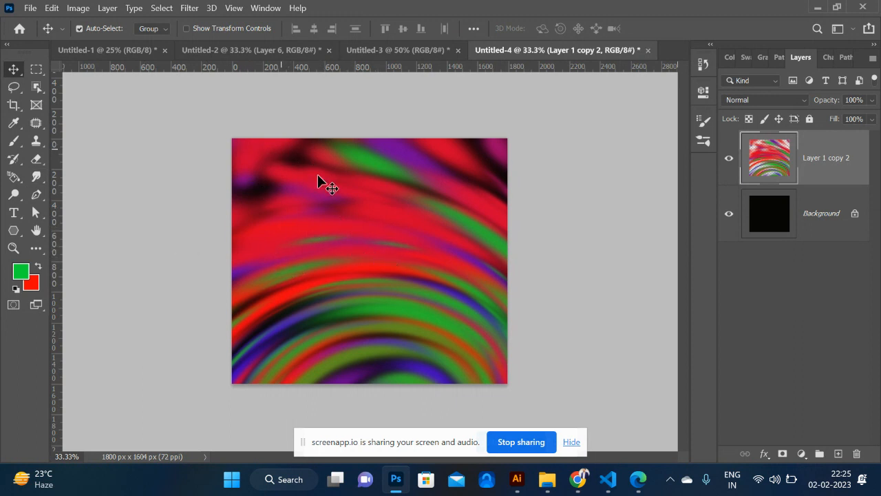
- Select a square about 55 px wide in the canvas's upper part and fill it with black on a new layer
key("b")
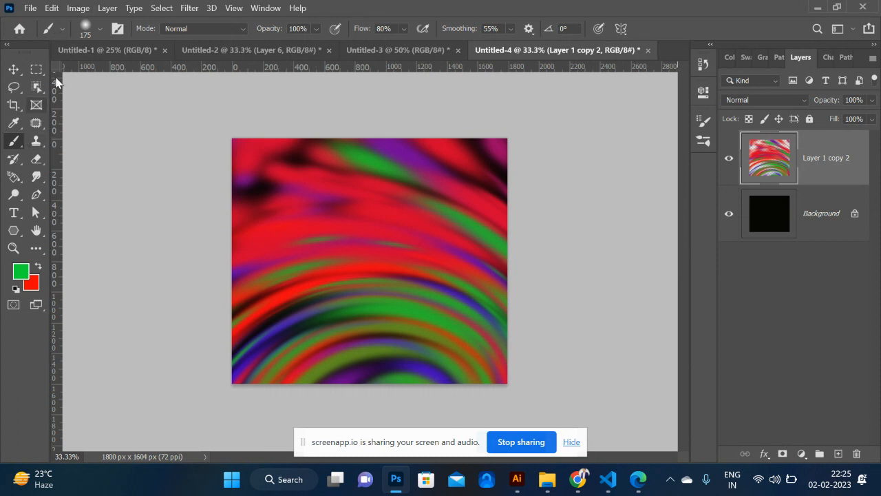
left_click(36, 68)
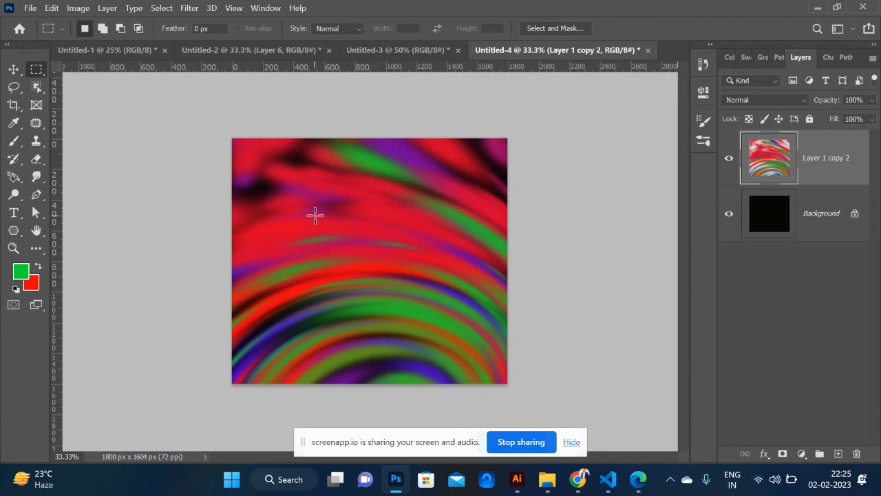
left_click_drag(315, 214, 323, 222)
left_click(838, 454)
left_click(19, 274)
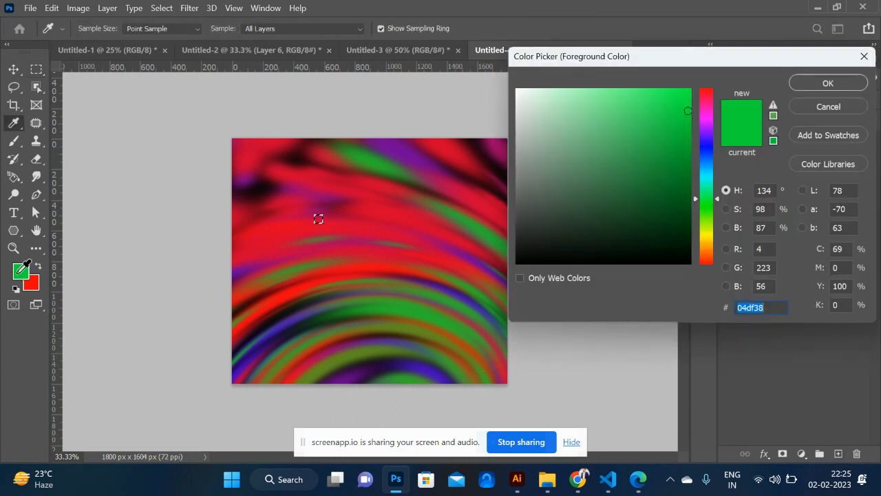
left_click(518, 262)
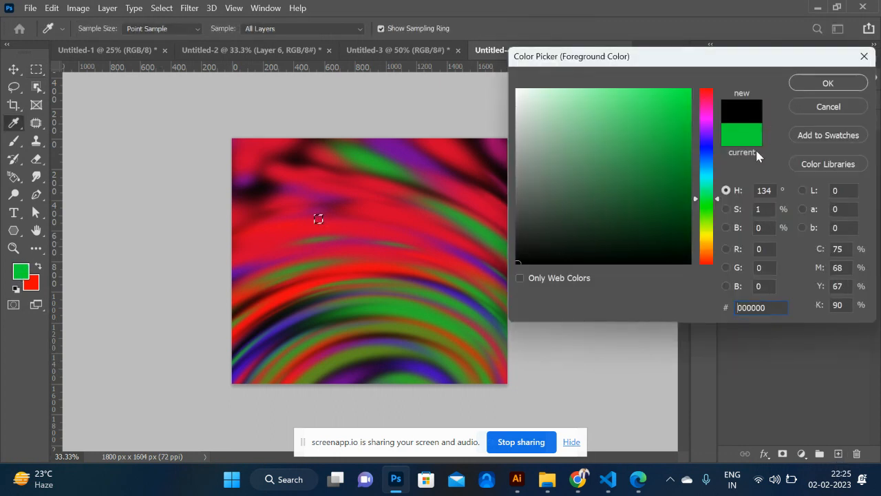
left_click(829, 82)
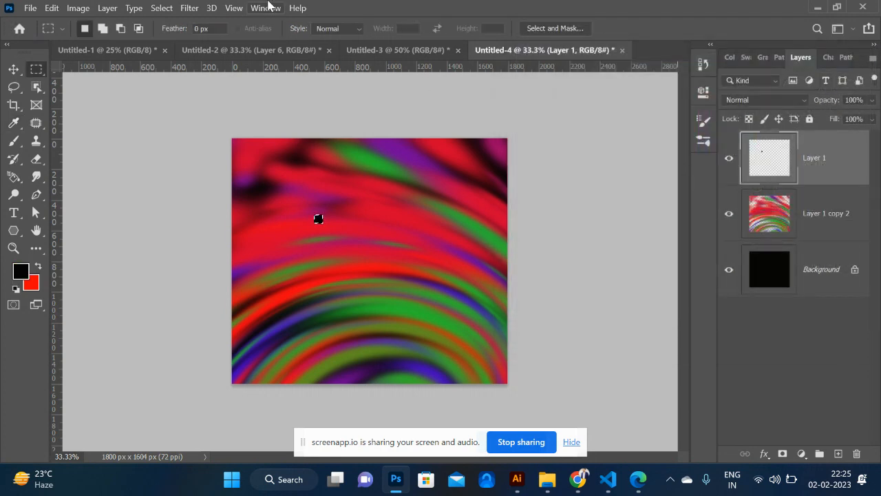
- Define a brush preset from the small black square and hide the square's layer
left_click(52, 8)
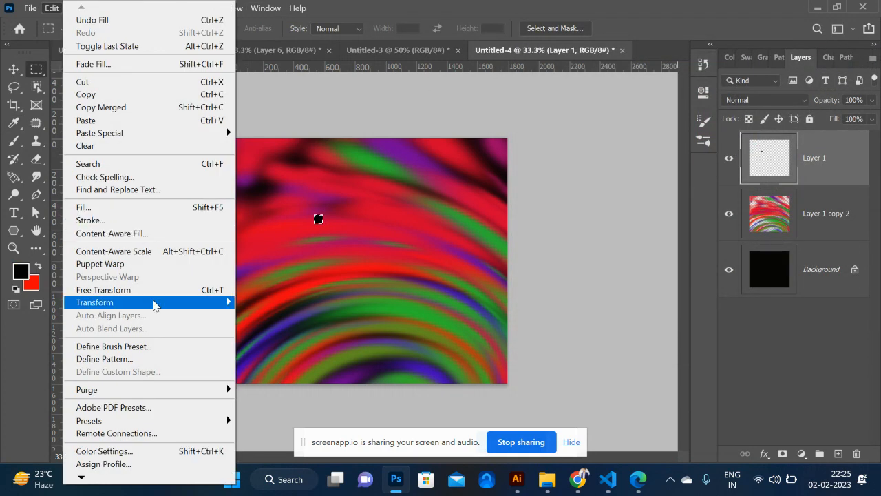
left_click(144, 348)
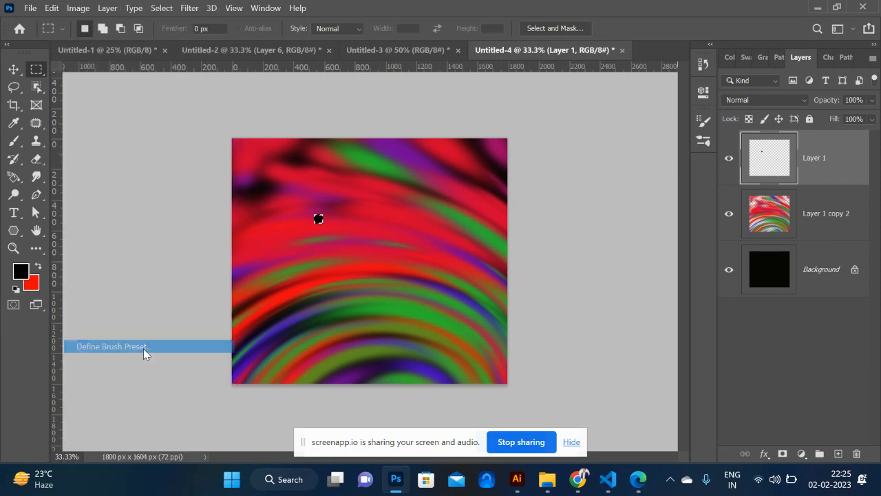
left_click(589, 144)
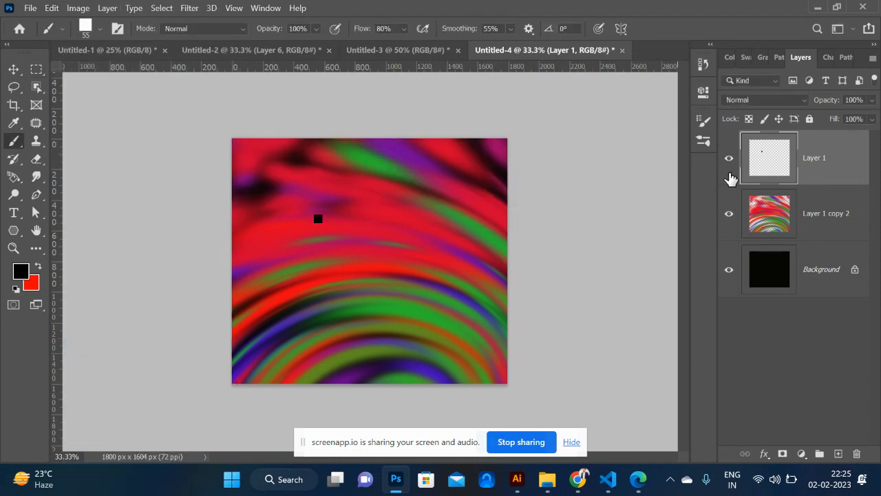
left_click(729, 159)
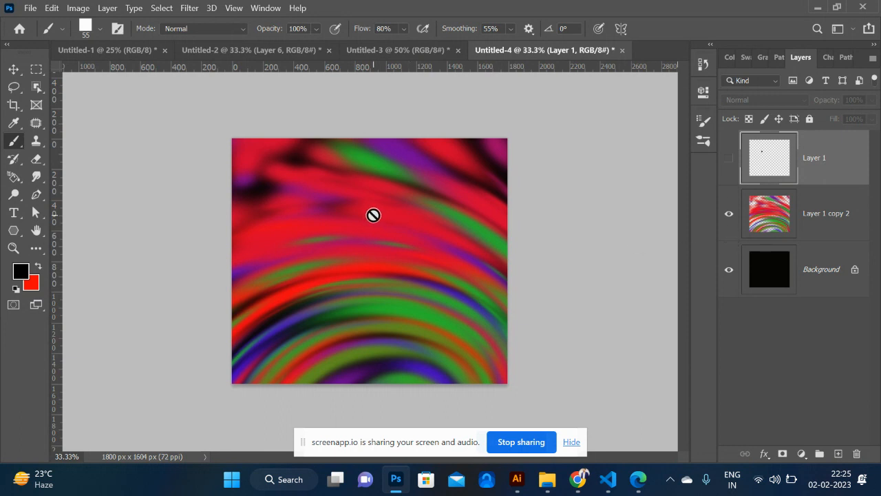
- Add a new layer above the hidden square, try a curved black stroke with the square brush, and undo it
left_click(838, 454)
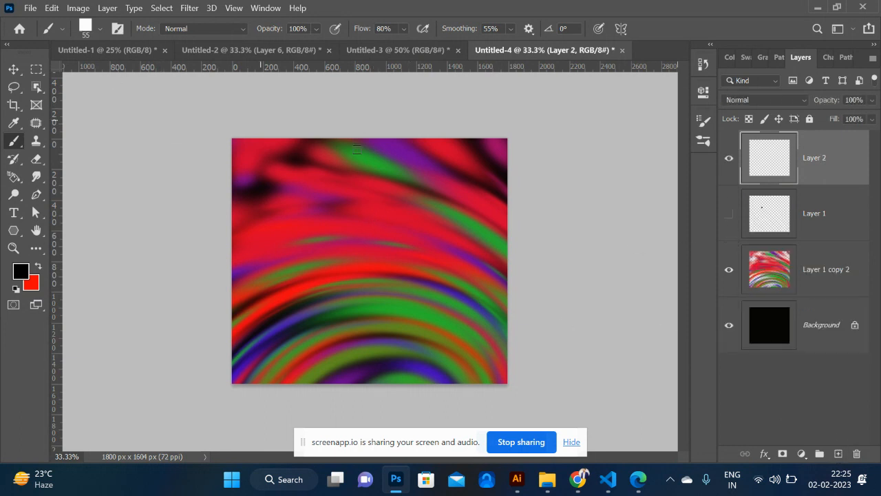
mouse_move(314, 199)
left_mouse_down()
mouse_move(360, 304)
mouse_move(287, 274)
left_mouse_up()
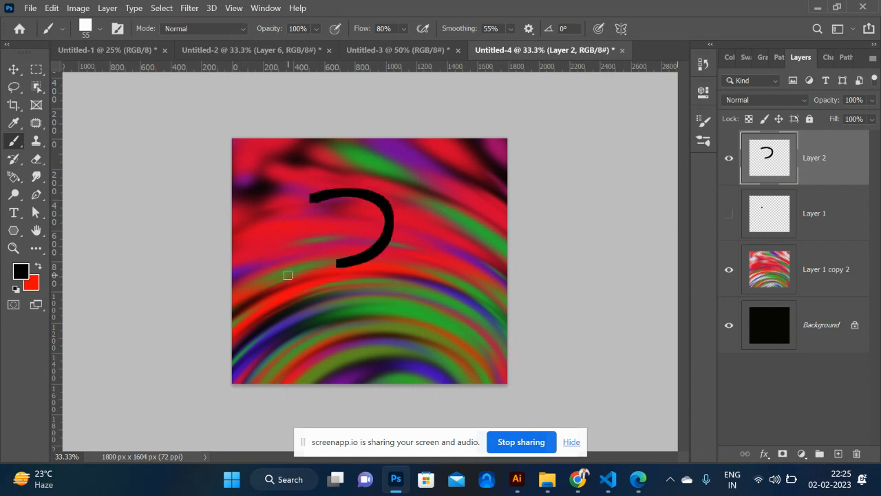
key("ctrl+z")
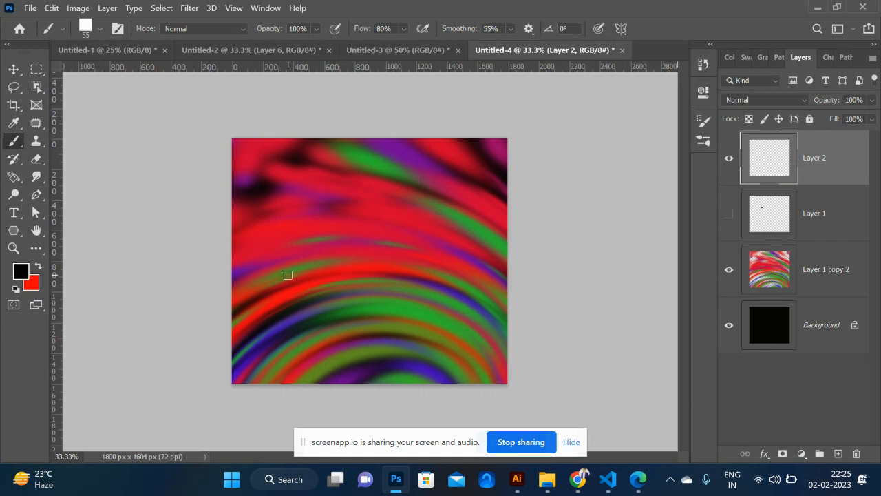
- Set the square brush to 165% spacing, 574% scatter and a count of 3, and paint scattered black squares over the canvas
left_click(117, 29)
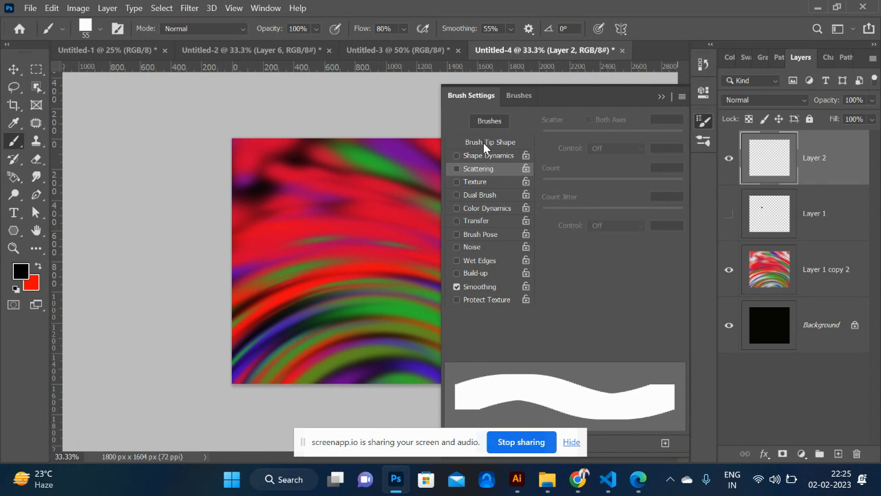
left_click(486, 143)
mouse_move(550, 331)
left_mouse_down()
mouse_move(694, 336)
mouse_move(637, 347)
left_mouse_up()
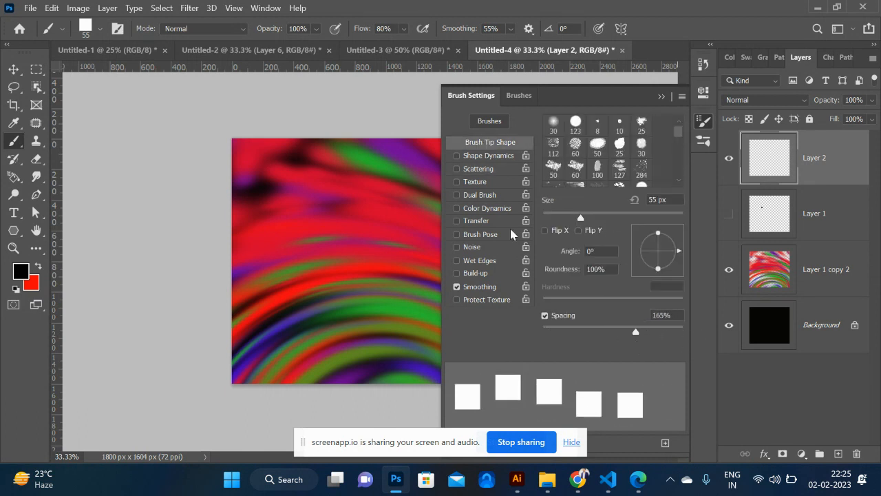
left_click(485, 170)
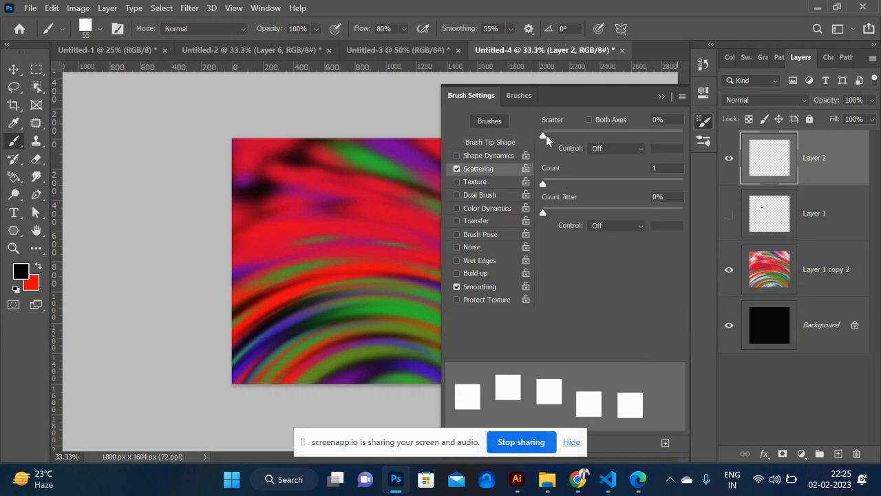
left_click_drag(543, 136, 624, 138)
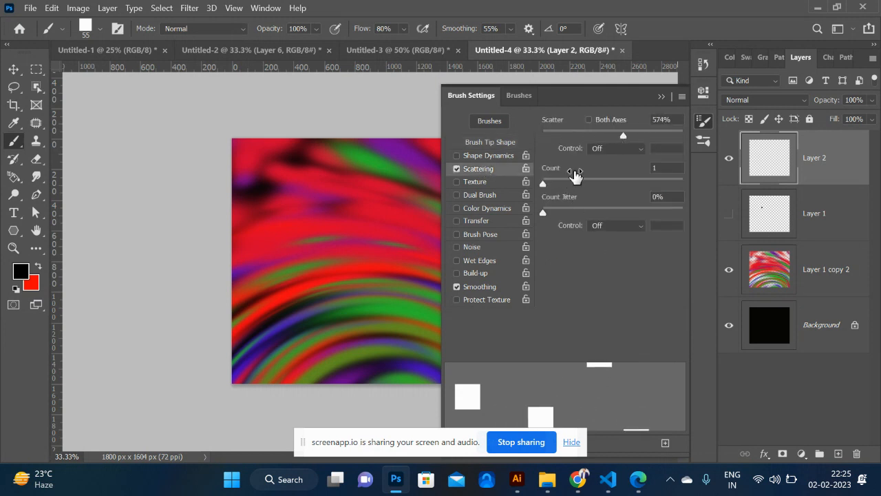
mouse_move(566, 185)
left_mouse_down()
mouse_move(585, 181)
mouse_move(564, 186)
left_mouse_up()
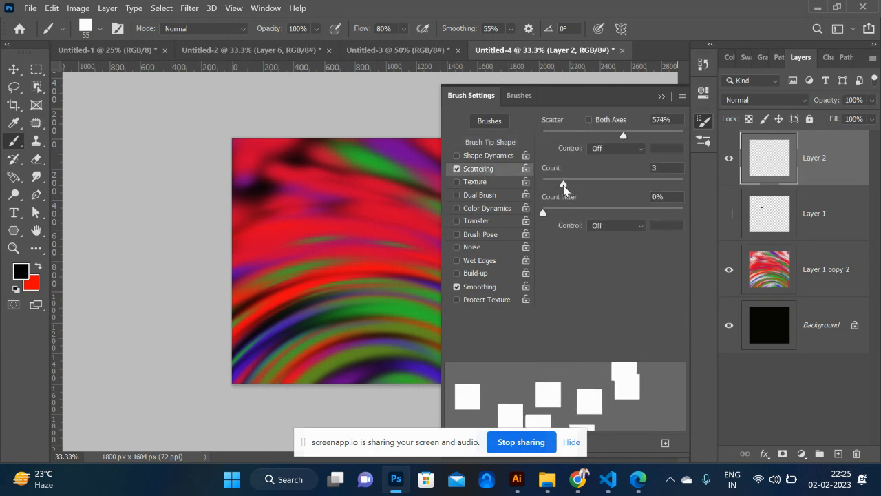
left_click(661, 97)
mouse_move(383, 204)
left_mouse_down()
mouse_move(434, 262)
mouse_move(451, 322)
mouse_move(343, 360)
mouse_move(279, 287)
mouse_move(354, 216)
mouse_move(282, 203)
mouse_move(490, 171)
mouse_move(445, 338)
mouse_move(444, 381)
mouse_move(305, 309)
mouse_move(287, 307)
mouse_move(258, 340)
mouse_move(341, 365)
mouse_move(379, 297)
mouse_move(373, 249)
mouse_move(447, 342)
left_mouse_up()
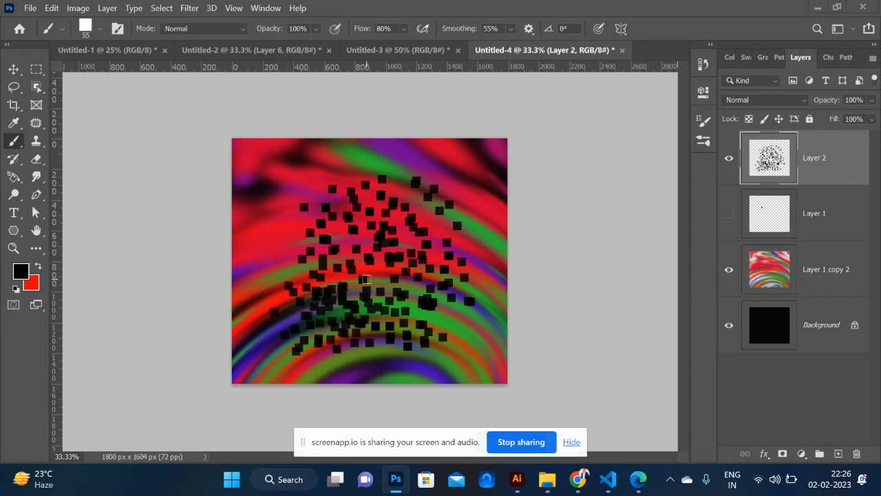
- Switch to Chrome, search Google Images for "dispersion effect photoshop", and preview the example of the leaping man in the red hoodie
key("alt+Tab")
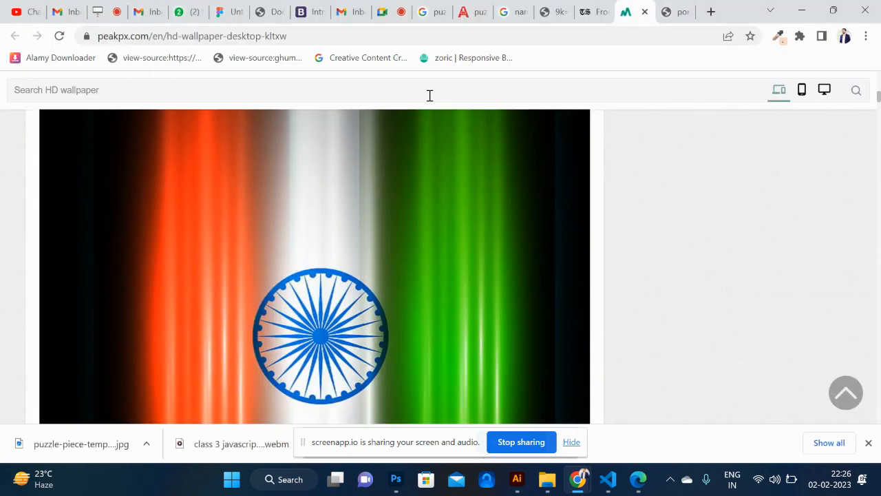
left_click(411, 36)
type("disper")
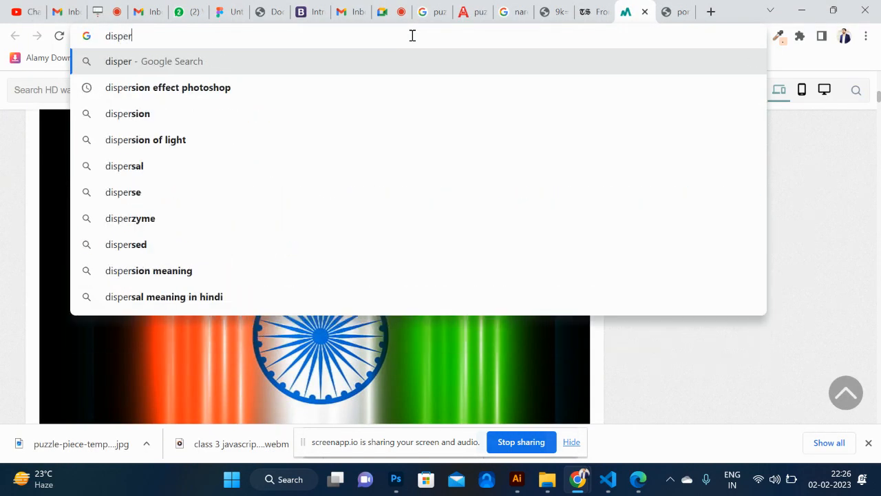
key("Down")
key("Return")
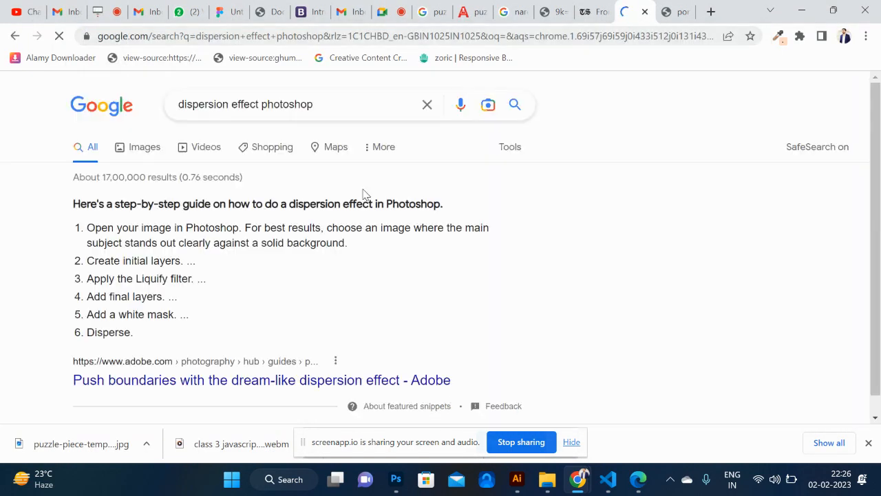
left_click(155, 149)
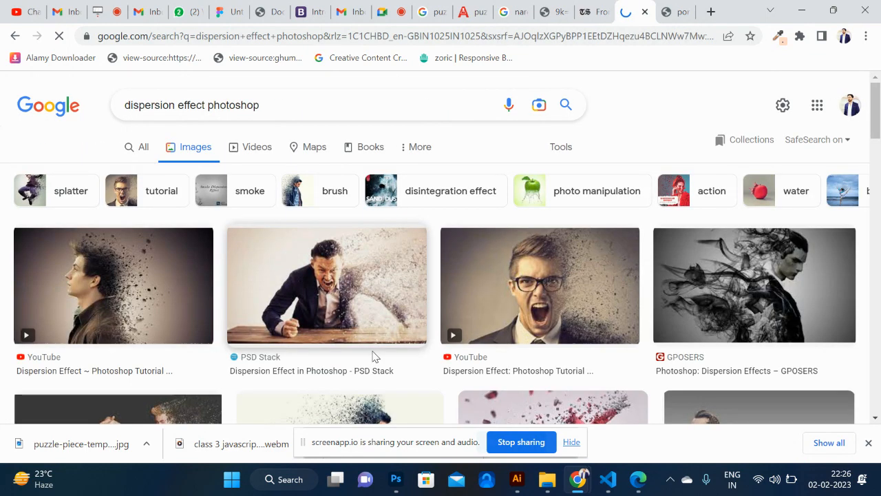
scroll(372, 355, "down", 1)
scroll(372, 357, "down", 1)
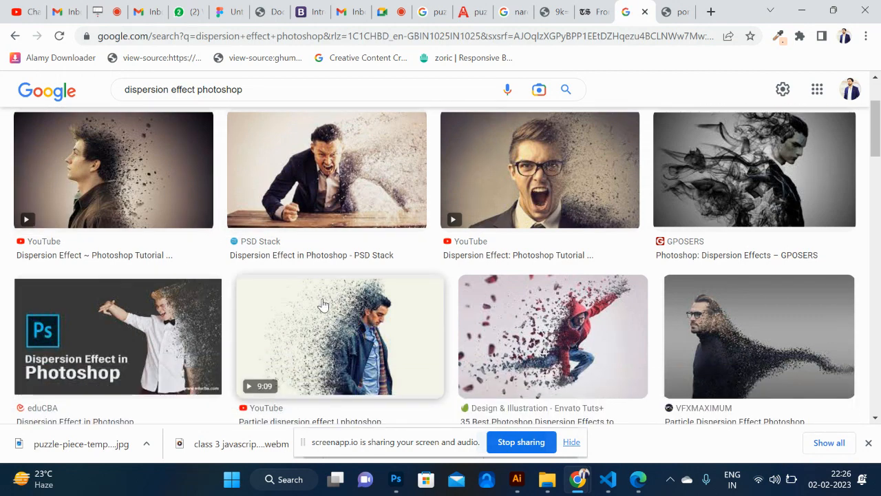
left_click(569, 344)
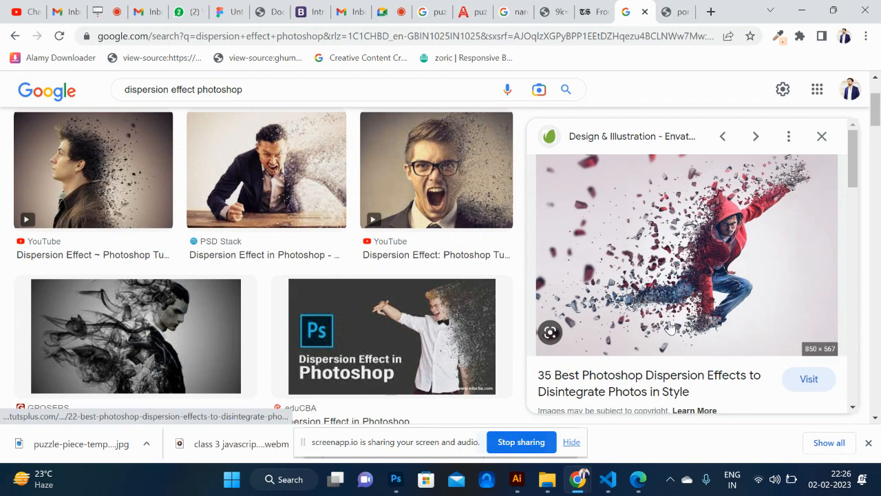
- Switch back to Photoshop, undo the scattered squares, try and undo another short stroke, and hide the empty top layer and the swirl layer
key("alt+Tab")
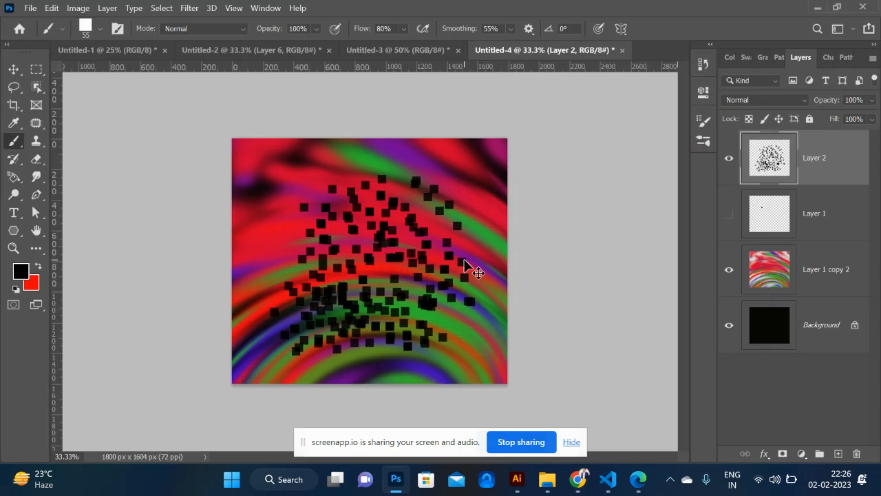
key("ctrl+z")
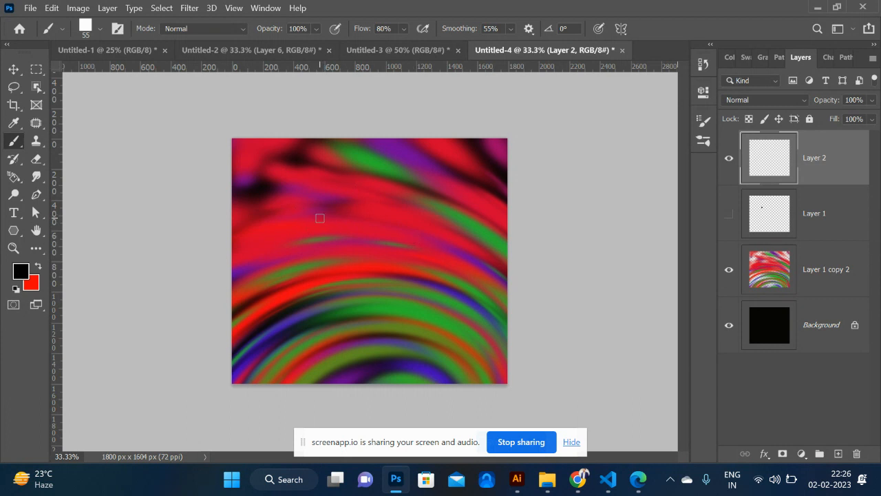
mouse_move(319, 218)
left_mouse_down()
mouse_move(391, 253)
mouse_move(466, 246)
mouse_move(471, 254)
left_mouse_up()
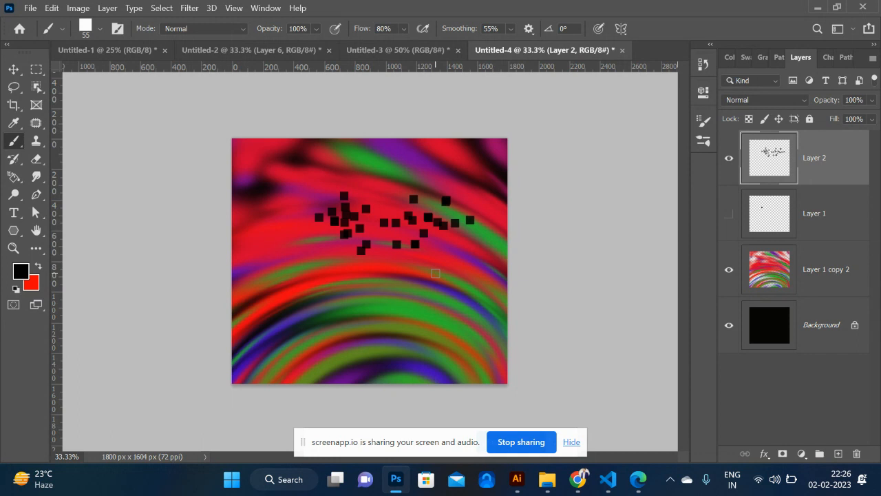
key("ctrl+z")
key("ctrl+z")
key("ctrl+z")
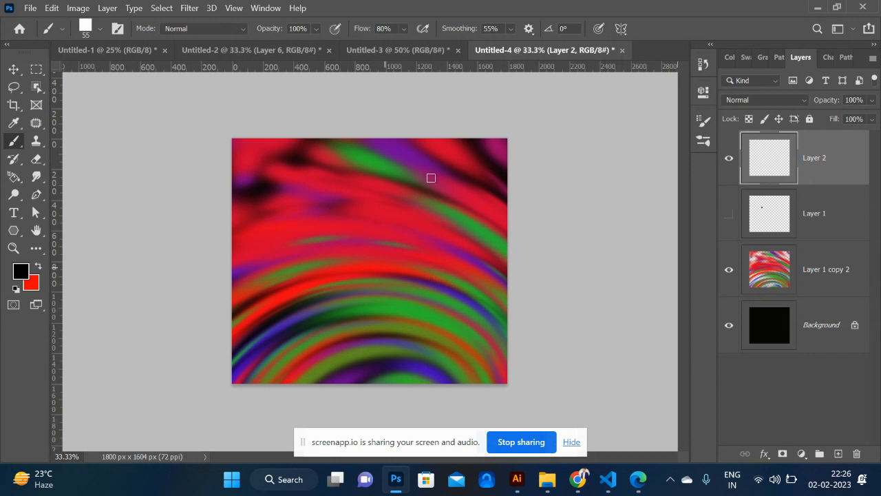
left_click(733, 270)
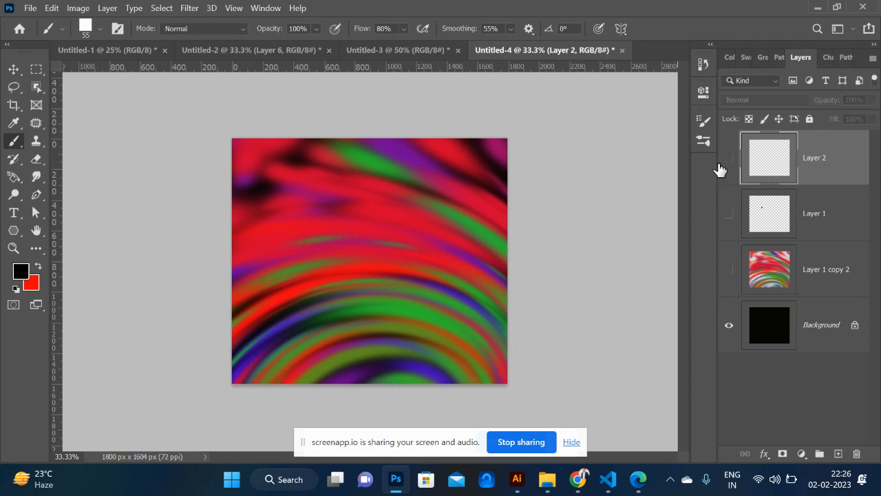
- Switch to Chrome and search Google for "smoke brush photoshop"
key("alt+Tab")
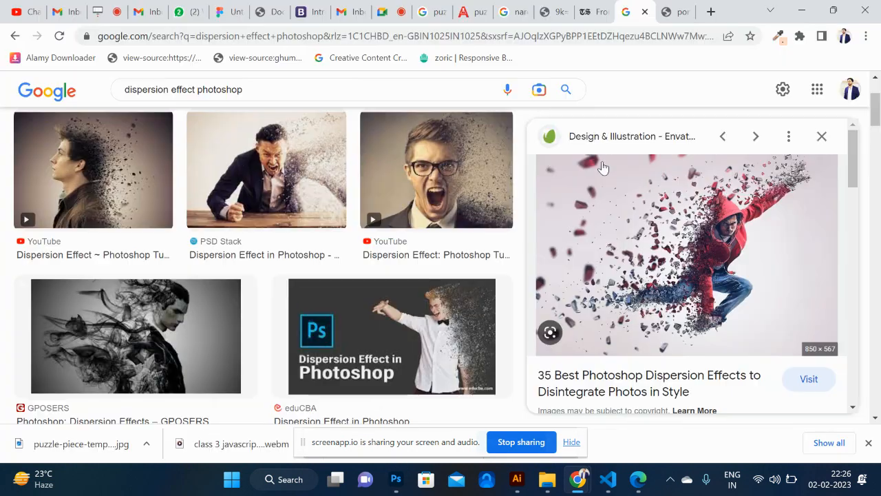
left_click(487, 36)
key("BackSpace")
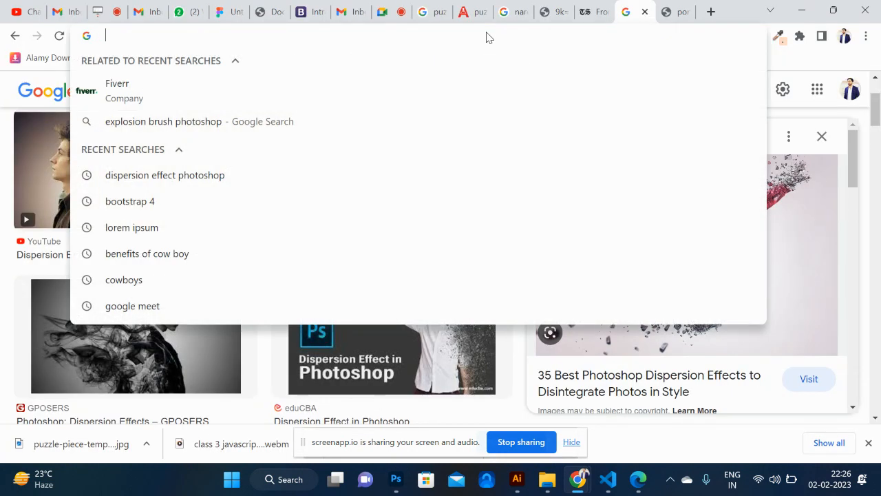
type("br")
key("BackSpace")
key("BackSpace")
key("BackSpace")
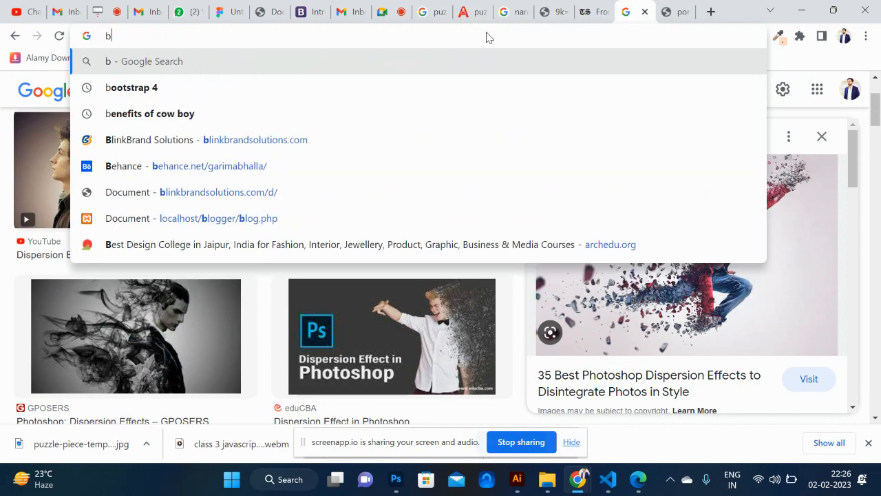
type("b")
key("BackSpace")
key("BackSpace")
type("s")
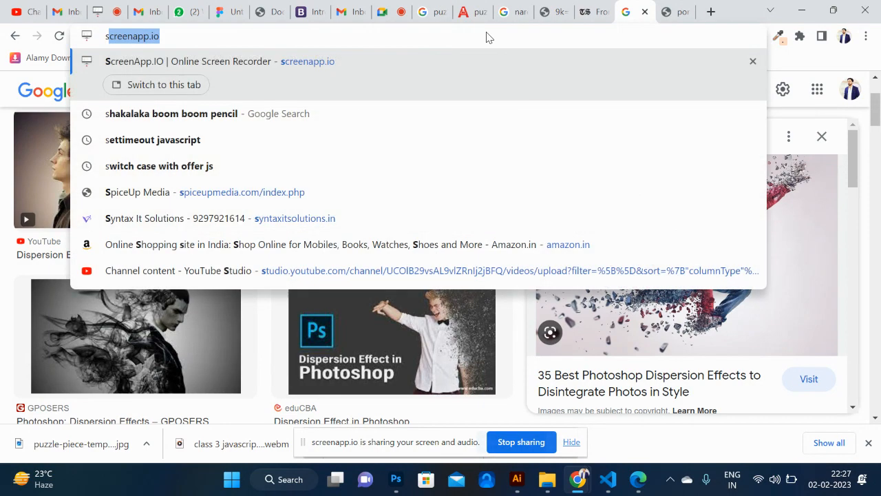
type("moke")
key("Down")
key("Return")
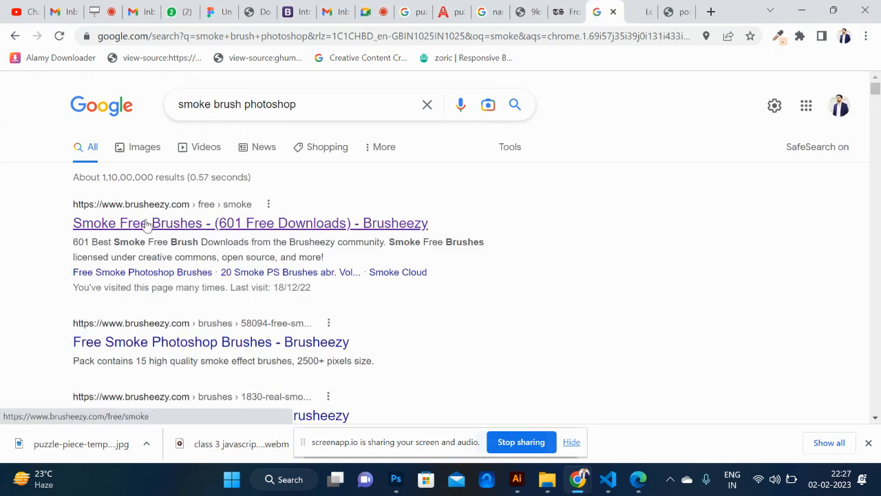
- Browse Brusheezy's smoke brushes and open the page for 20 Smoke PS Brushes abr. Vol.10
left_click(639, 11)
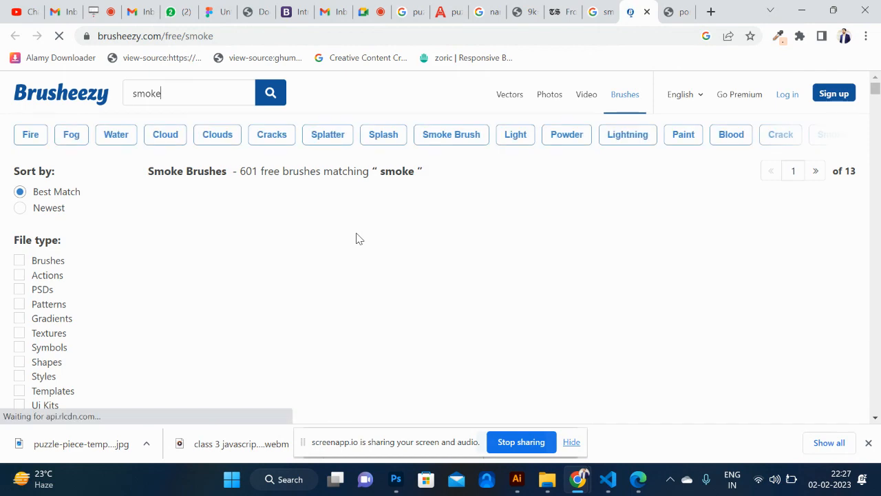
scroll(357, 237, "down", 1)
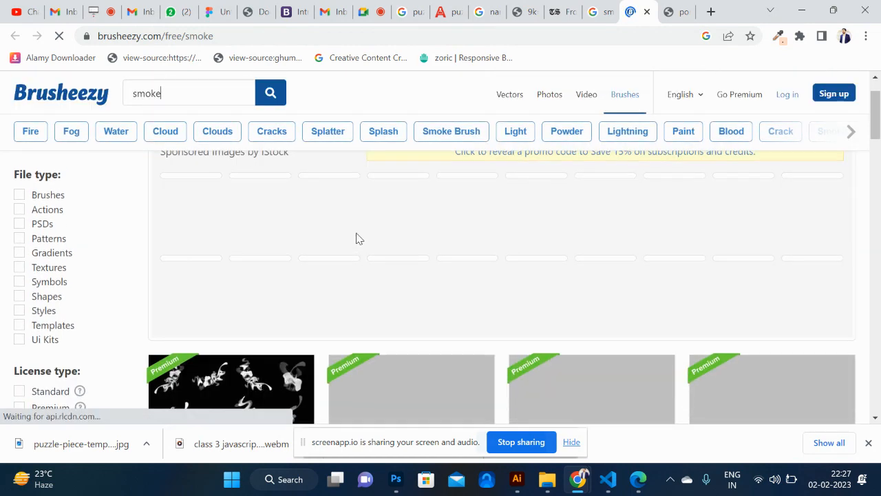
scroll(356, 238, "down", 4)
scroll(358, 238, "down", 1)
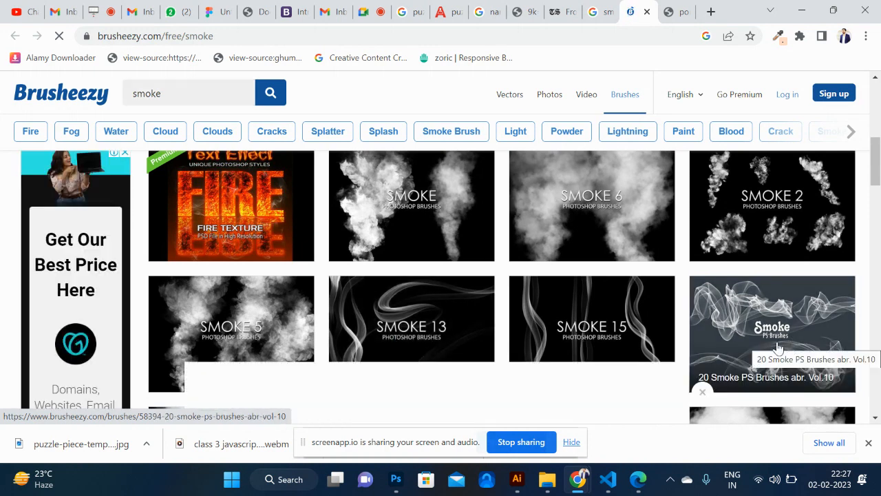
left_click(778, 345)
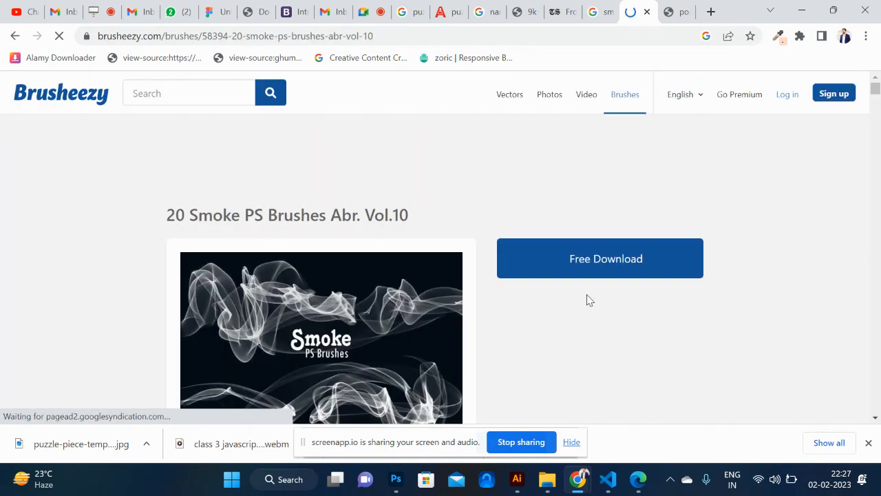
- Download the free 20 Smoke PS Brushes zip file and show it in the Downloads folder
left_click(612, 270)
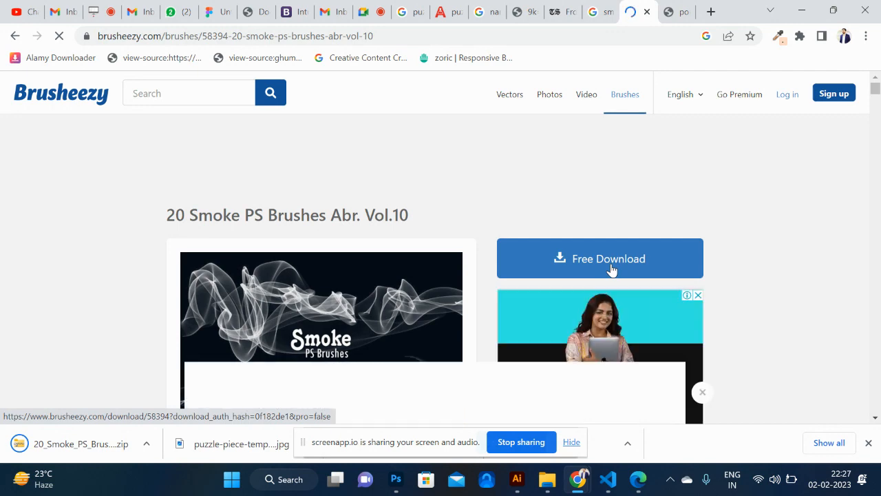
scroll(612, 270, "down", 5)
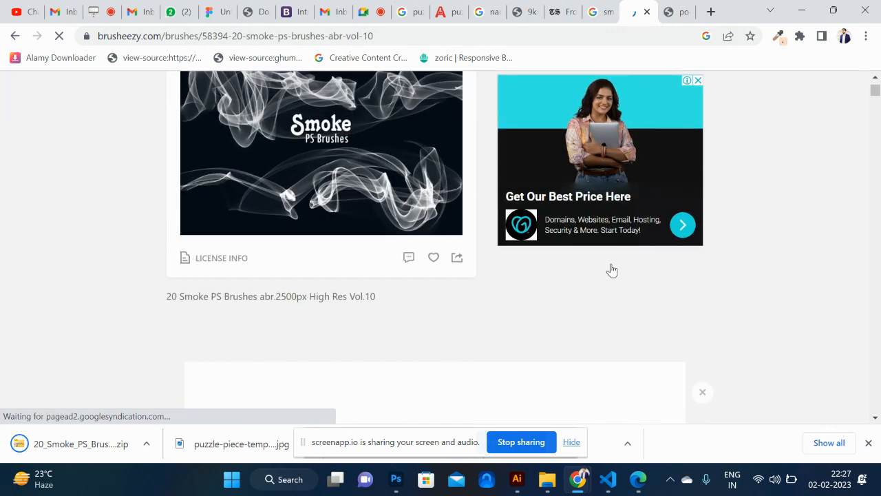
scroll(612, 270, "up", 5)
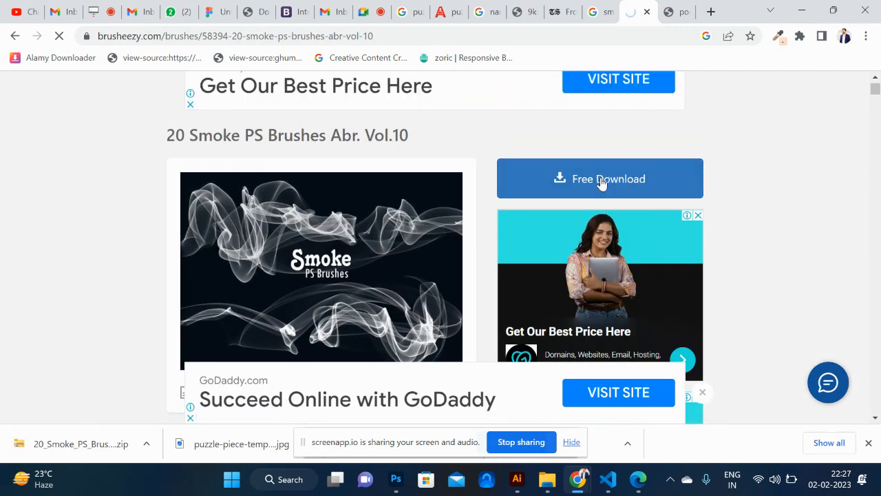
left_click(130, 442)
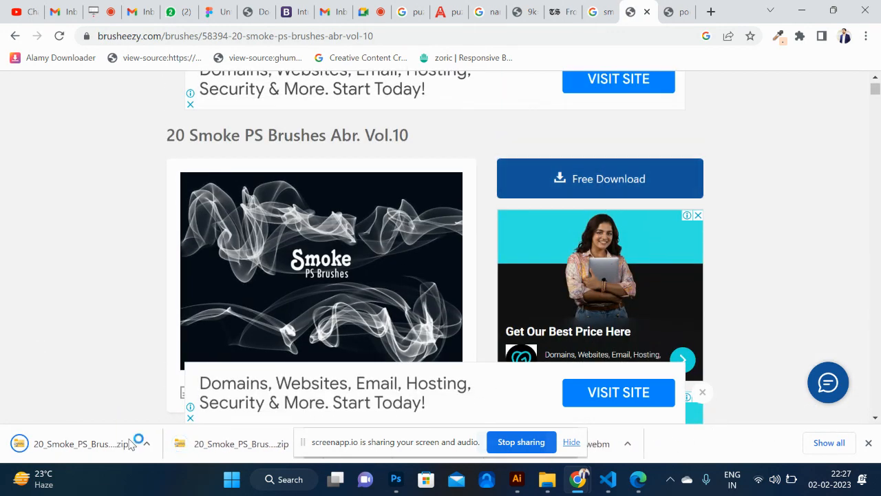
left_click(146, 443)
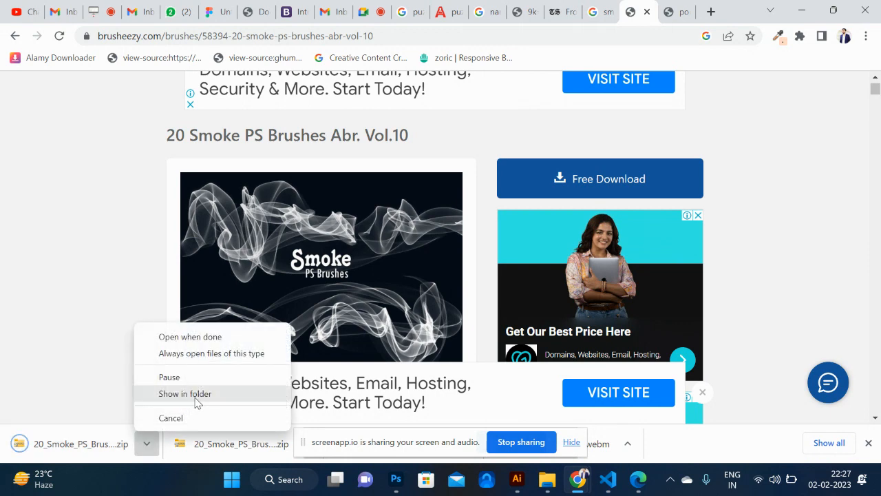
left_click(184, 394)
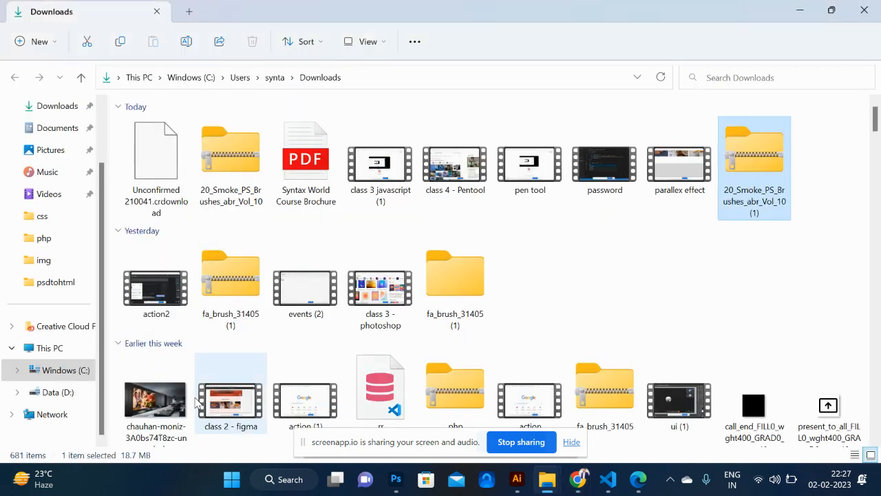
- Extract the 20_Smoke_PS_Brushes_abr_Vol_10 (1) zip and copy its 20 Smoke Brushes ABR file into the Videos folder
right_click(767, 166)
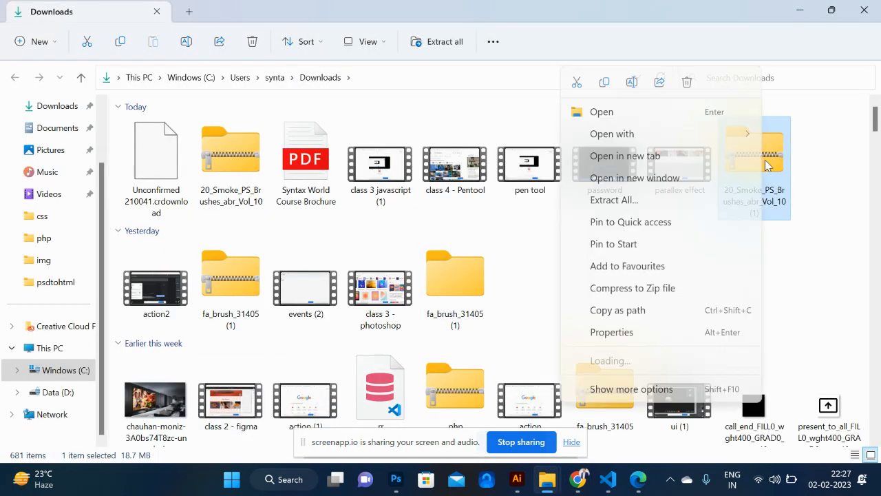
left_click(616, 200)
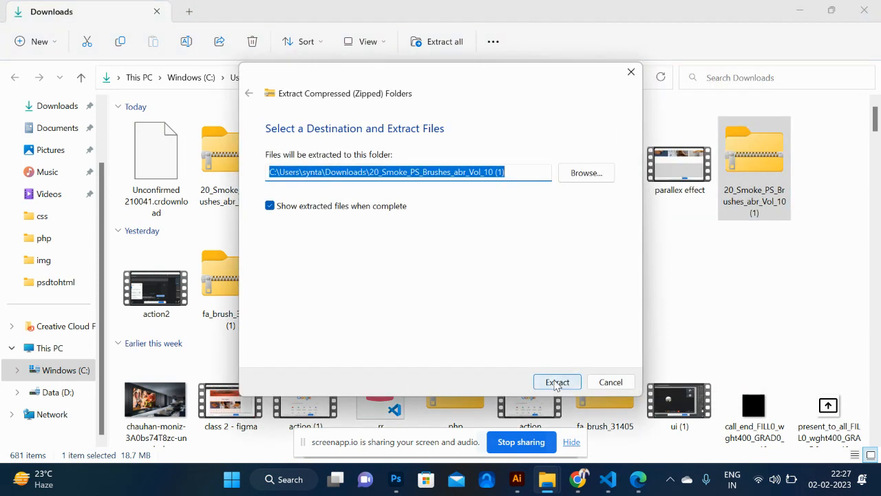
left_click(556, 383)
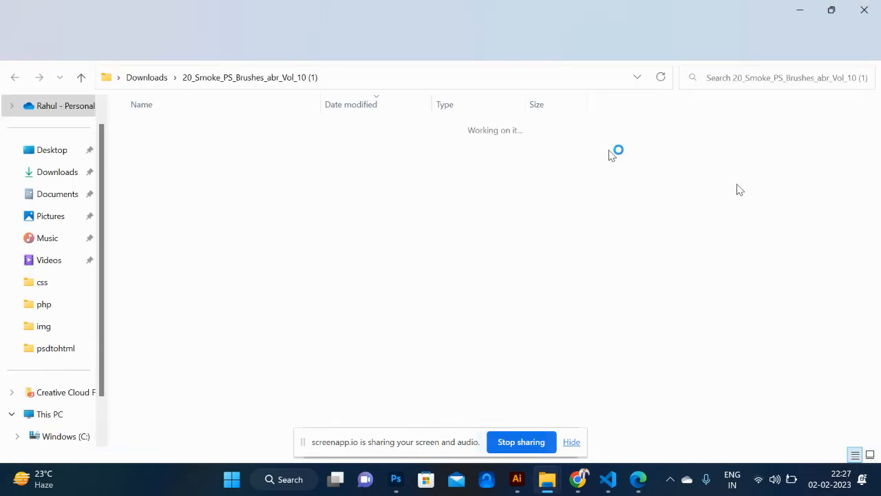
double_click(197, 150)
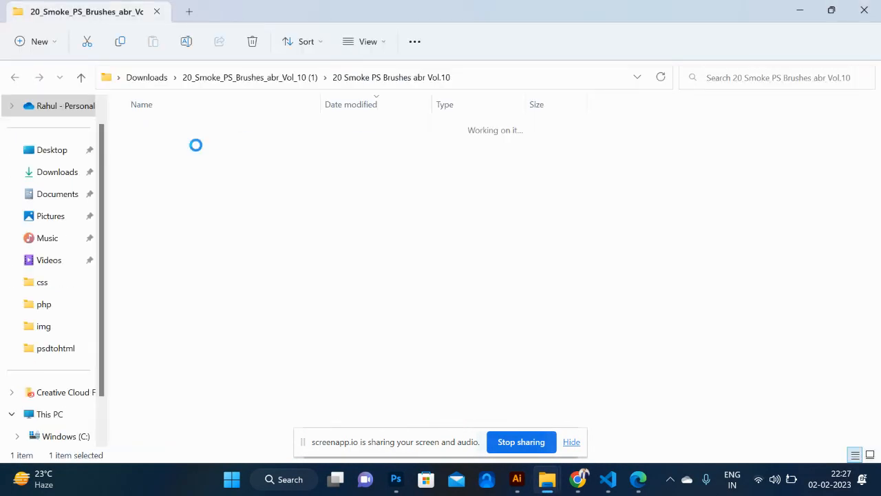
left_click(203, 150)
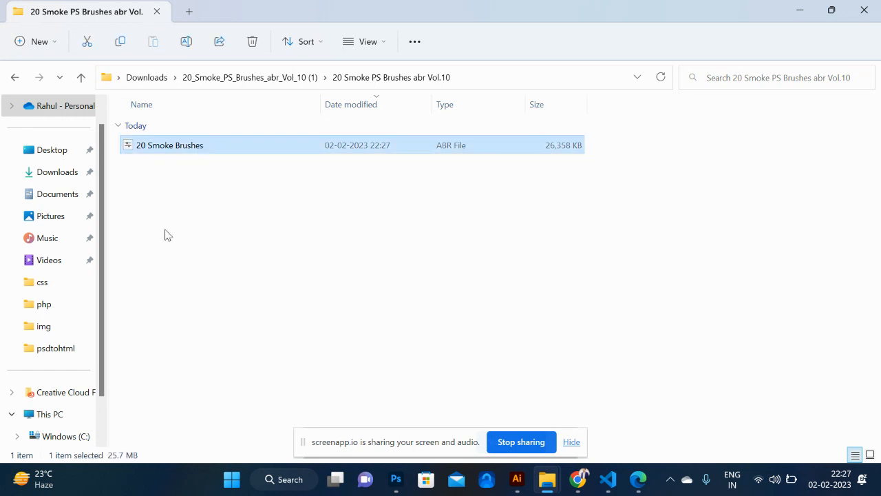
left_click(49, 260)
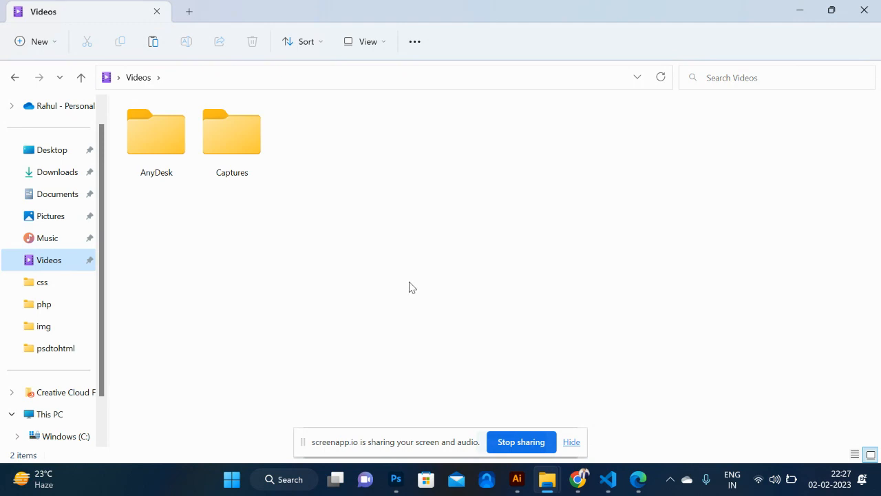
key("alt+Tab")
key("alt+Tab")
key("Tab")
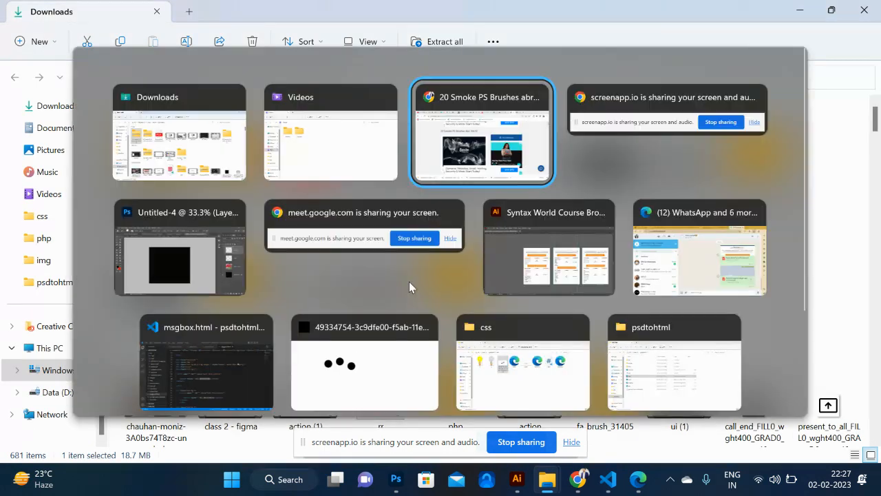
key("shift+Tab")
- Switch to Photoshop and import the 20 Smoke Brushes ABR file from the Videos folder into the brush presets
key("alt+Tab")
key("Tab")
key("Tab")
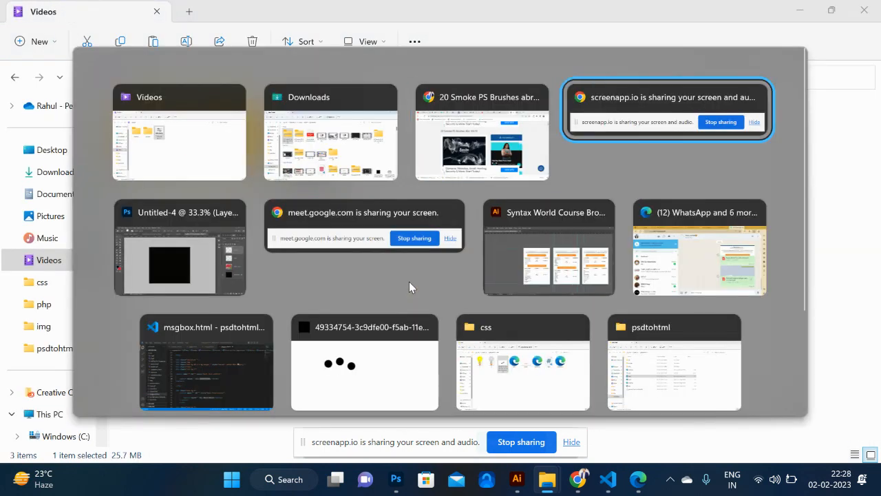
key("Tab")
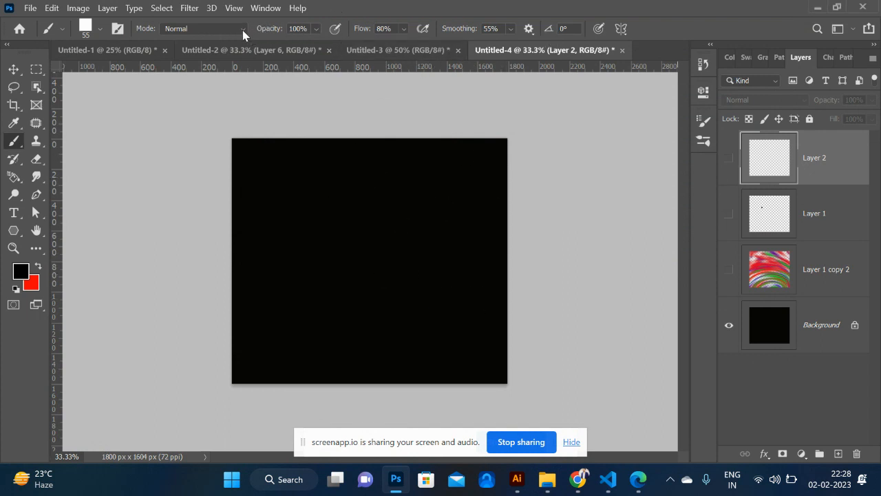
left_click(100, 30)
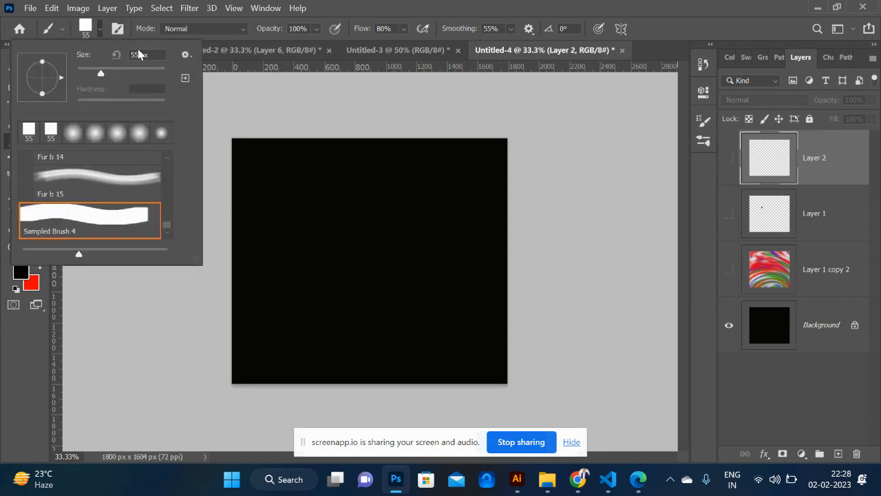
left_click(185, 55)
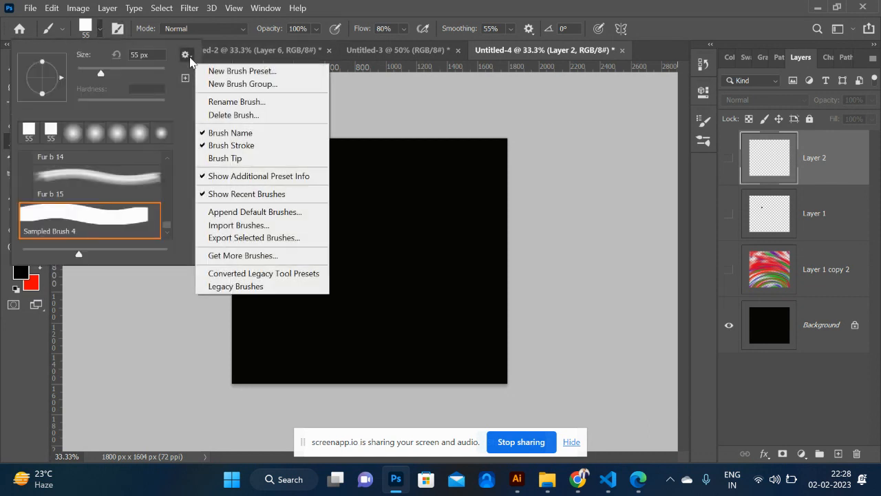
left_click(269, 230)
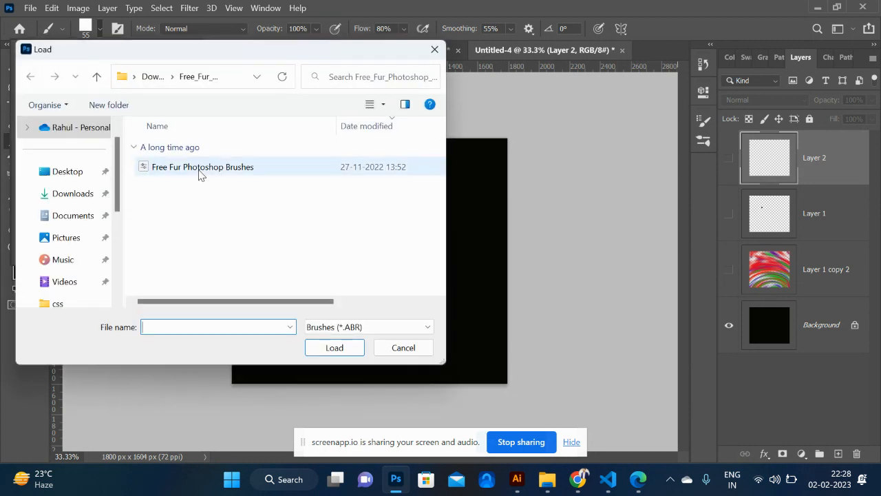
left_click(198, 168)
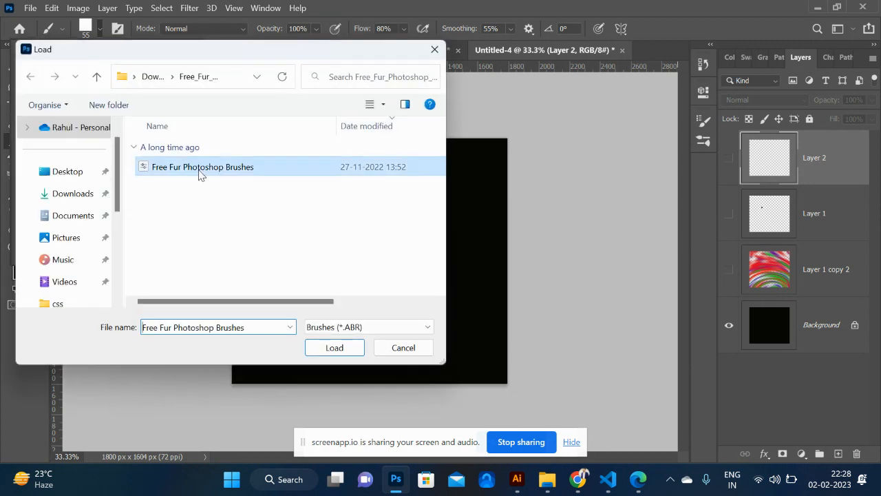
left_click(62, 282)
left_click(345, 175)
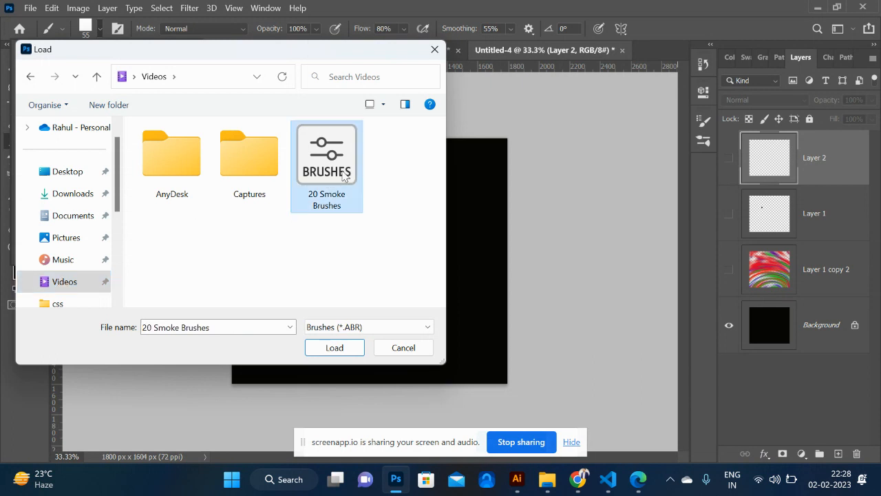
left_click(332, 355)
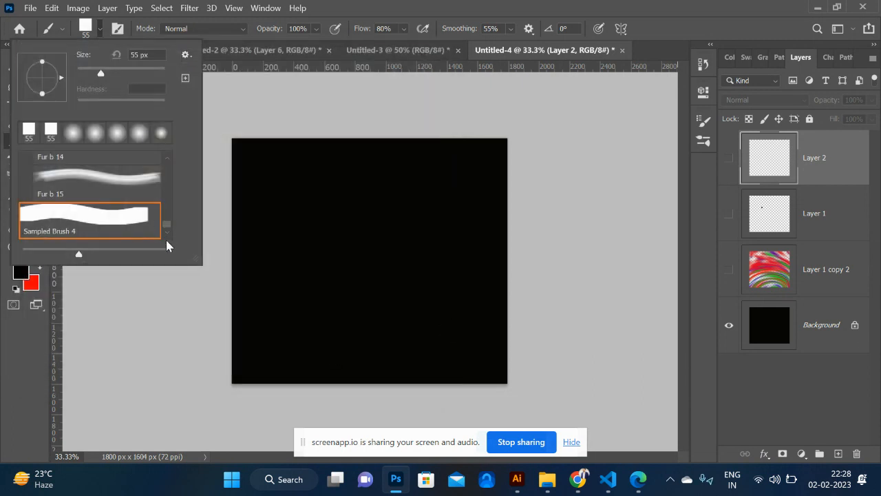
- Expand the imported 20 Smoke Brushes group and choose the Smoke 1 brush
scroll(166, 240, "down", 1)
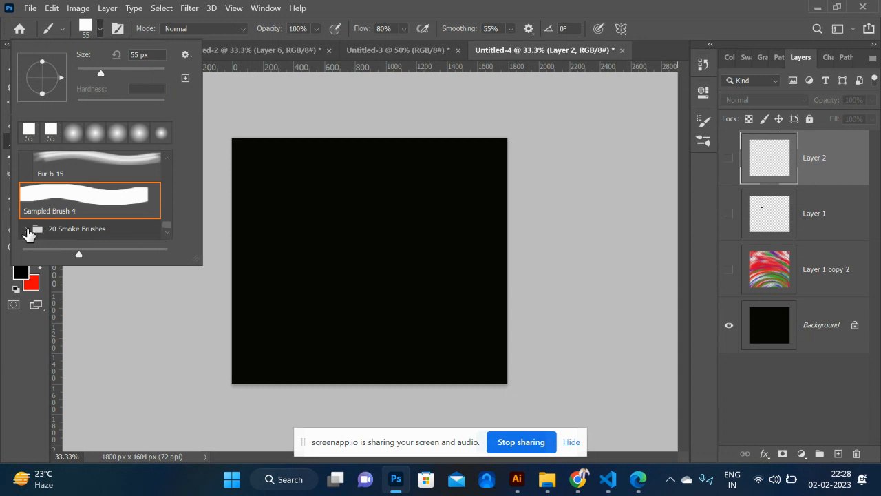
scroll(168, 233, "down", 2)
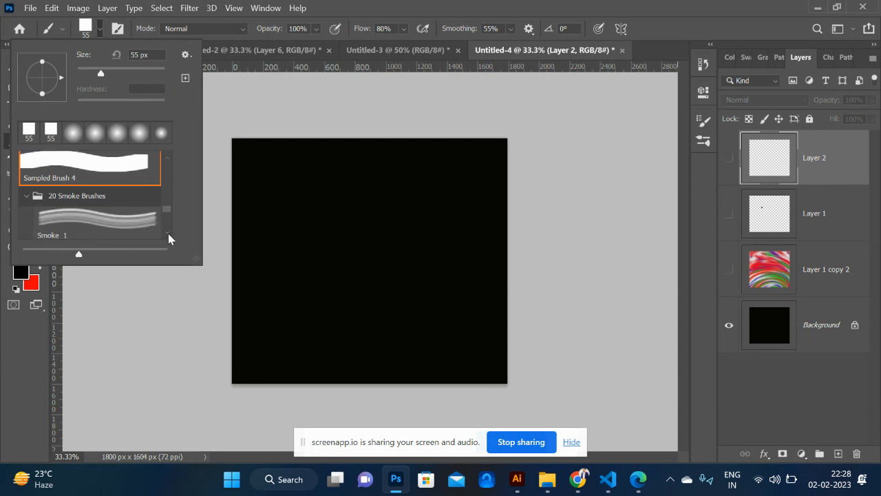
left_click(98, 212)
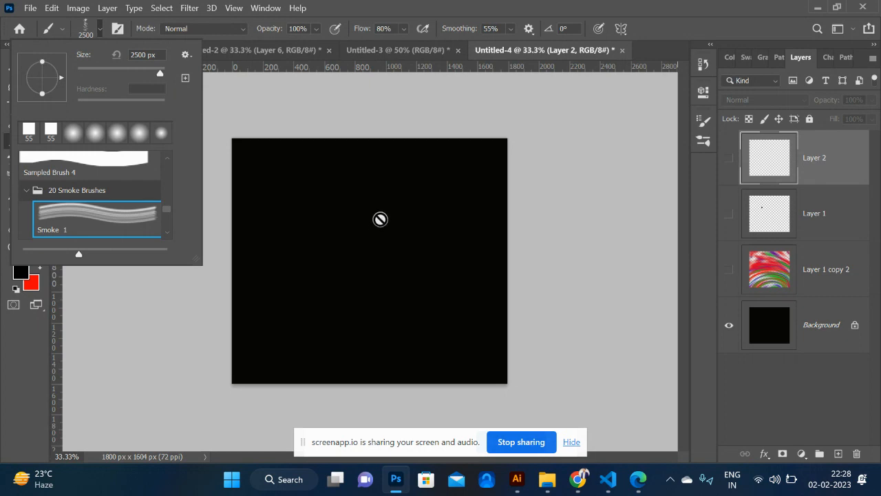
- Add a new layer above Layer 2 and set the foreground color to near-white eefaf1
left_click(836, 455)
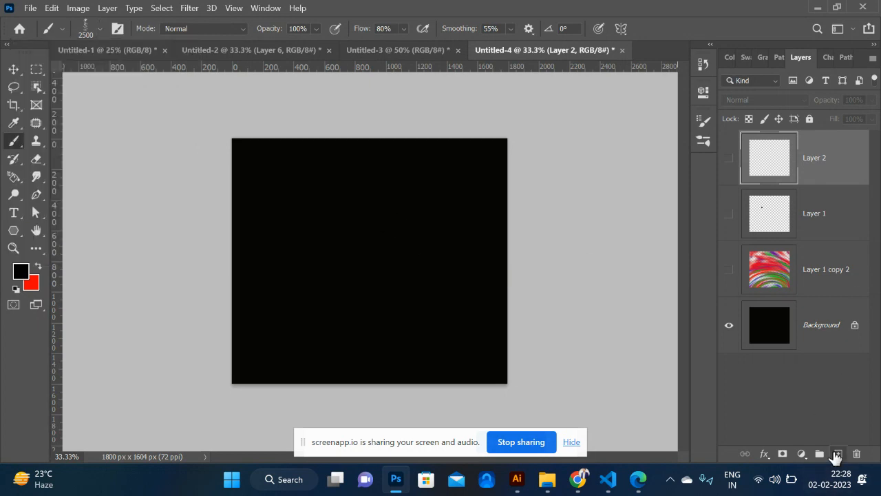
left_click(837, 455)
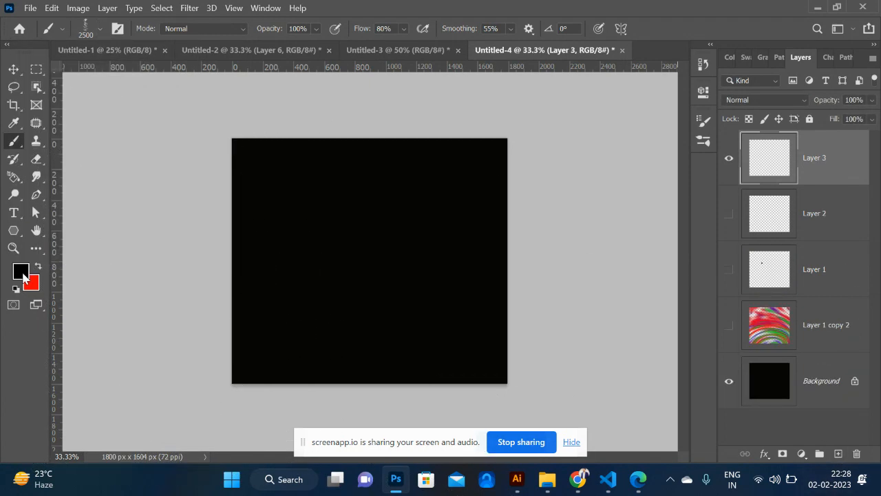
left_click(20, 272)
left_click(524, 91)
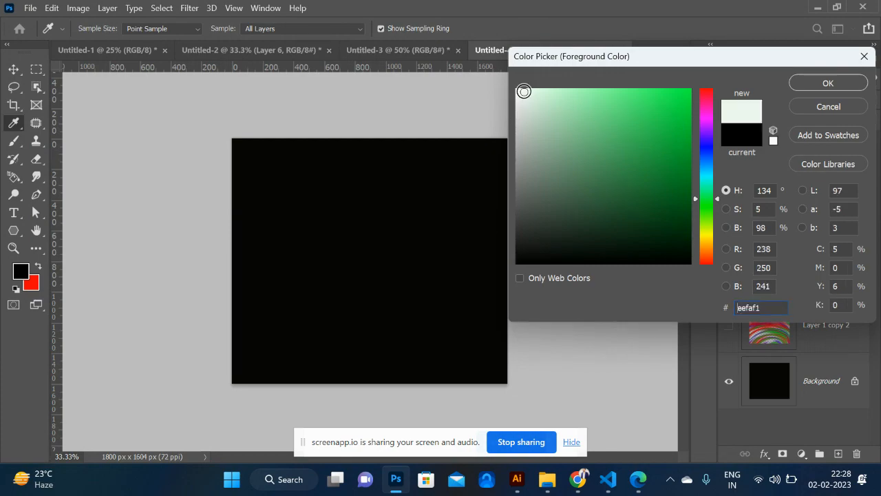
left_click(816, 83)
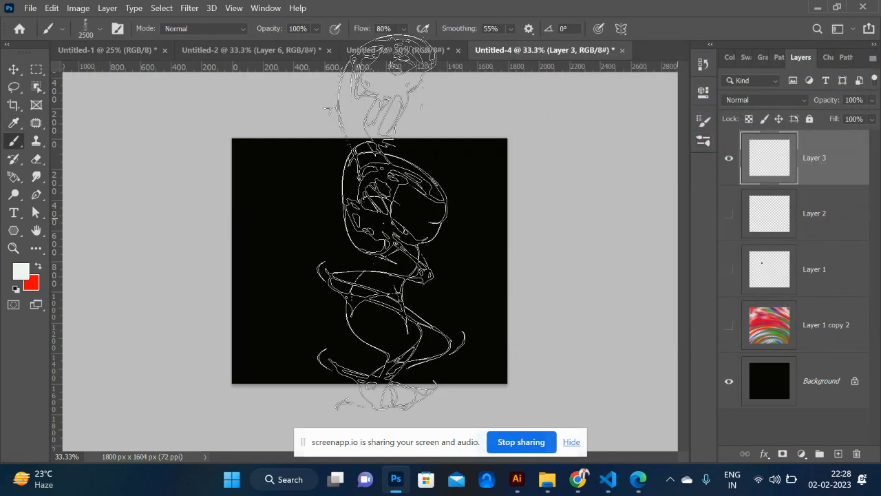
- Try the Smoke 1 brush mid-canvas with one stamp at 2500 px and one at 1300 px, undoing each stamp
left_click(391, 276)
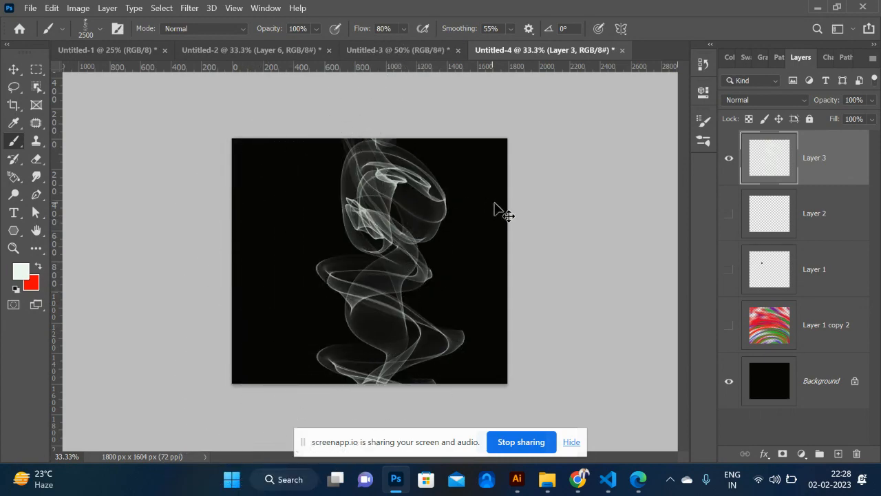
key("ctrl+z")
key("bracketleft")
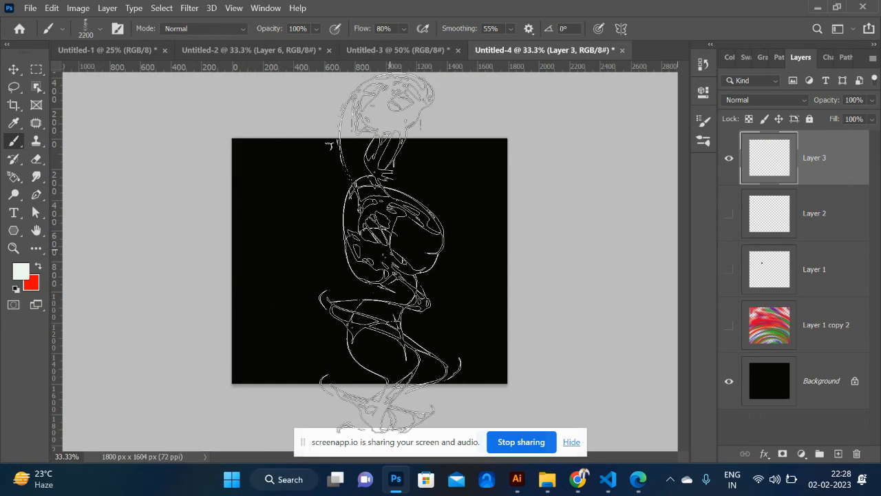
key("bracketleft")
key("bracketleft")
key("bracketleft")
key("bracketleft")
key("bracketleft")
key("bracketleft")
key("bracketleft")
key("bracketleft")
key("bracketleft")
left_click(381, 253)
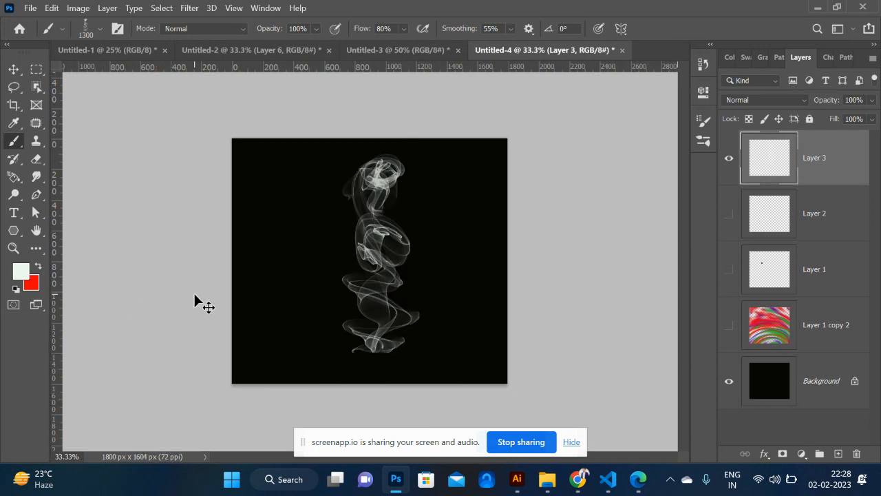
key("ctrl+z")
- Choose the second brush in the 20 Smoke Brushes group, stamp it once at 2500 px, and undo the stamp
left_click(97, 29)
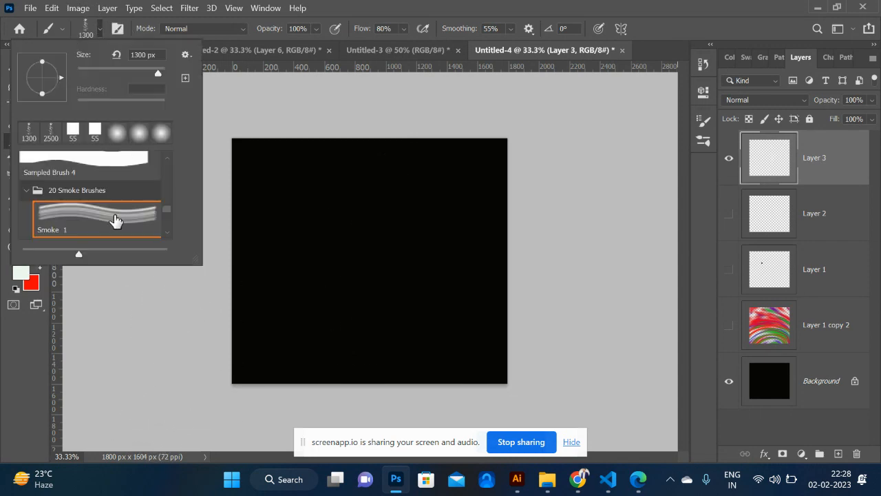
scroll(166, 236, "down", 1)
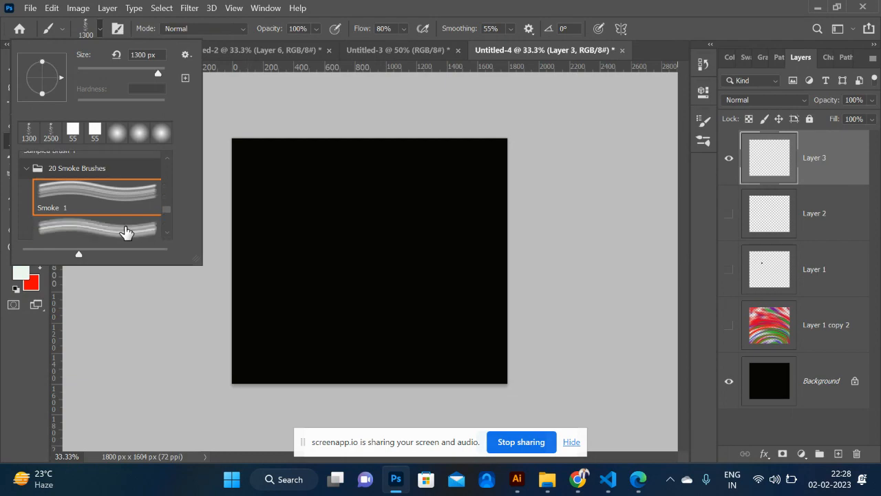
left_click(363, 234)
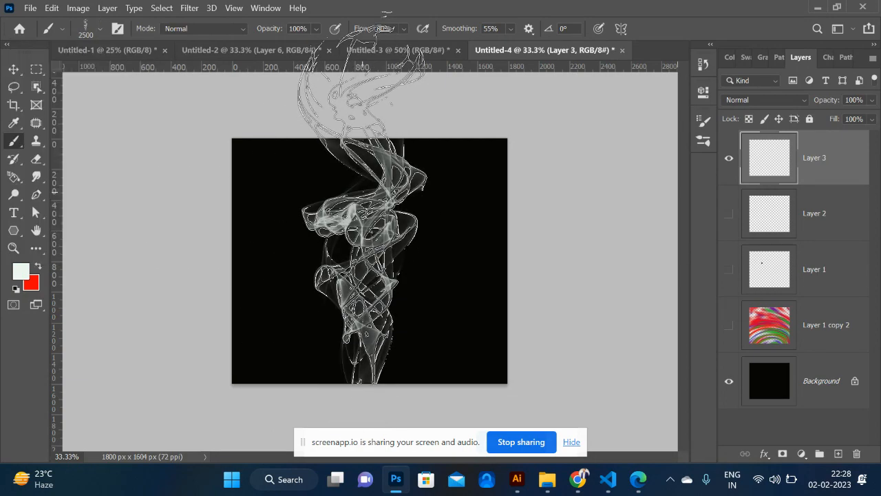
key("ctrl+z")
- Reduce the brush size to 1500 px, stamp near-white smoke in the middle of the canvas, and undo it
key("bracketleft")
key("bracketleft")
key("bracketleft")
key("bracketleft")
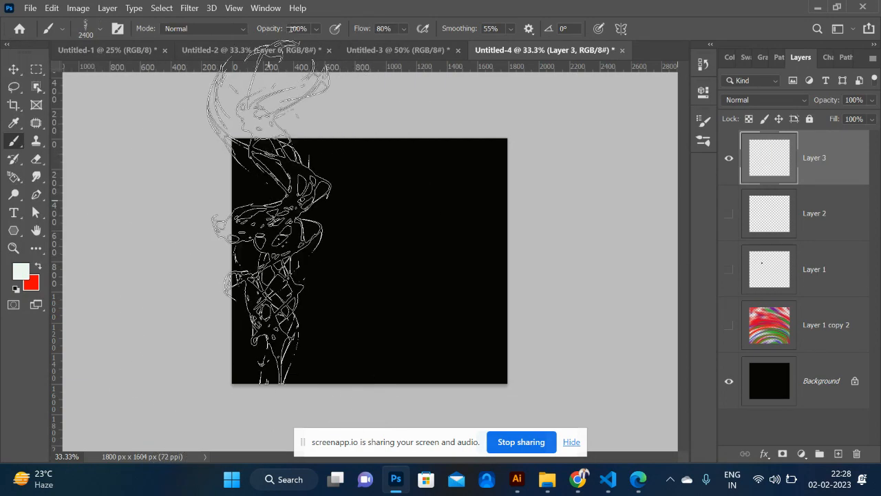
key("bracketleft")
key("bracketleft")
key("bracketleft")
key("bracketleft")
key("bracketleft")
key("bracketleft")
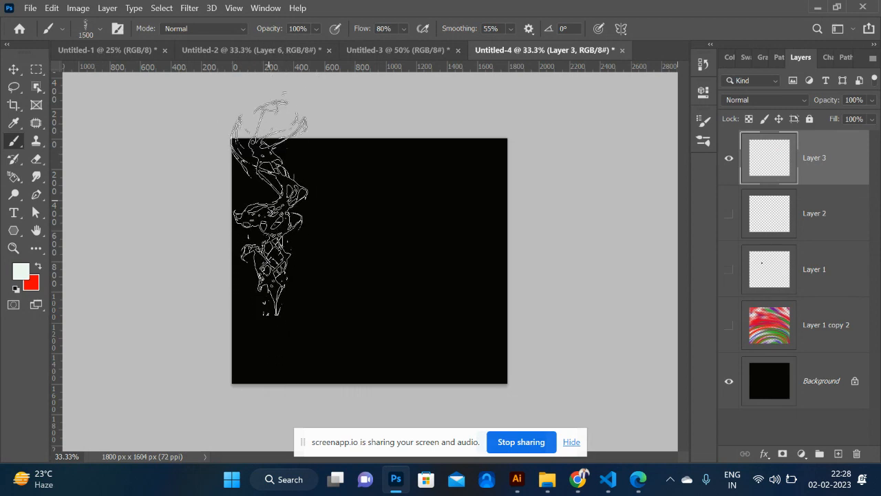
left_click(363, 268)
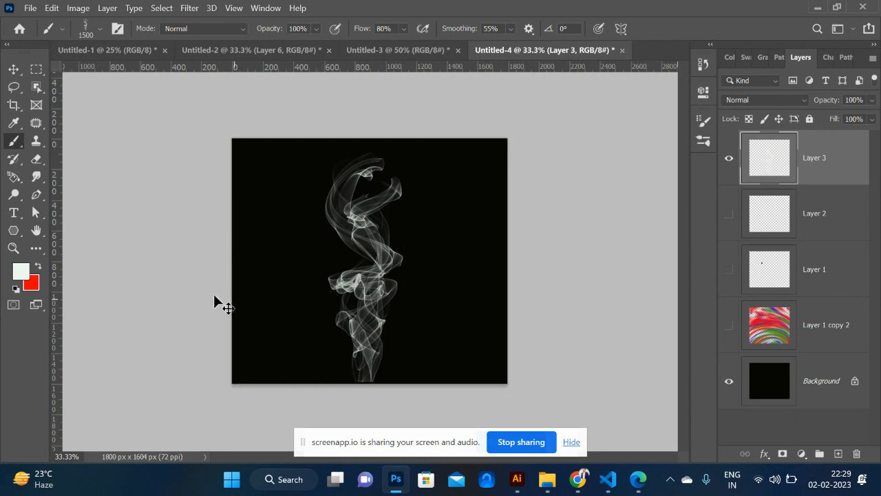
key("ctrl+z")
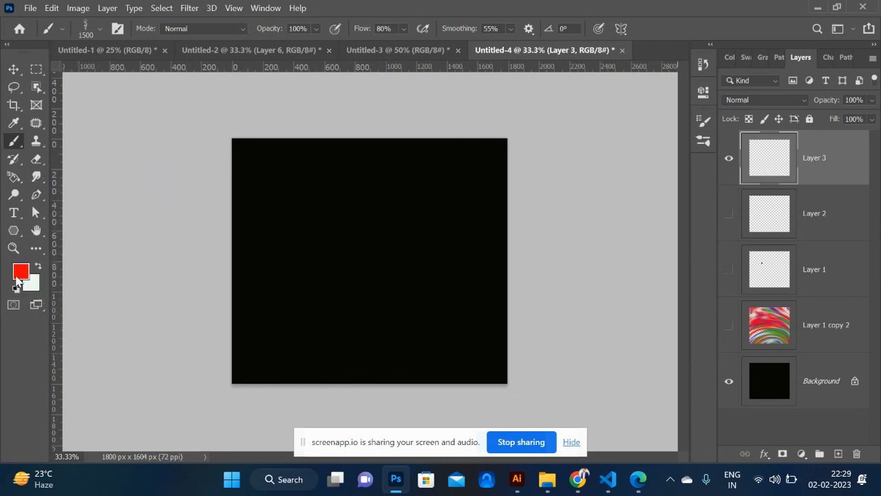
- Stamp red smoke mid-canvas, undo a second red stamp beside it, and stamp near-white smoke there instead
left_click(372, 272)
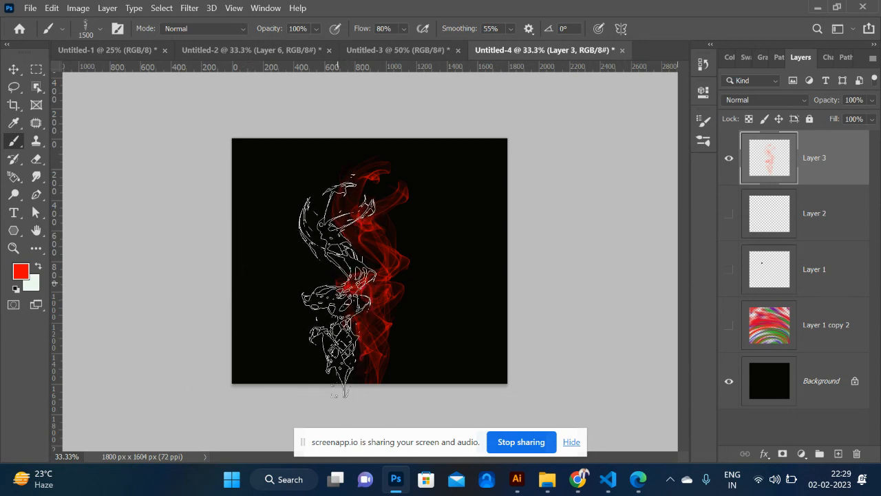
left_click(335, 272)
key("x")
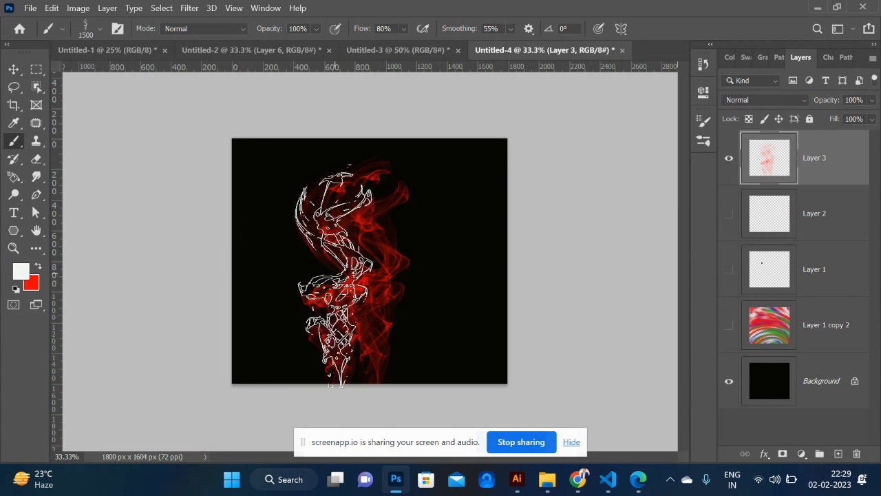
key("ctrl+z")
left_click(332, 272)
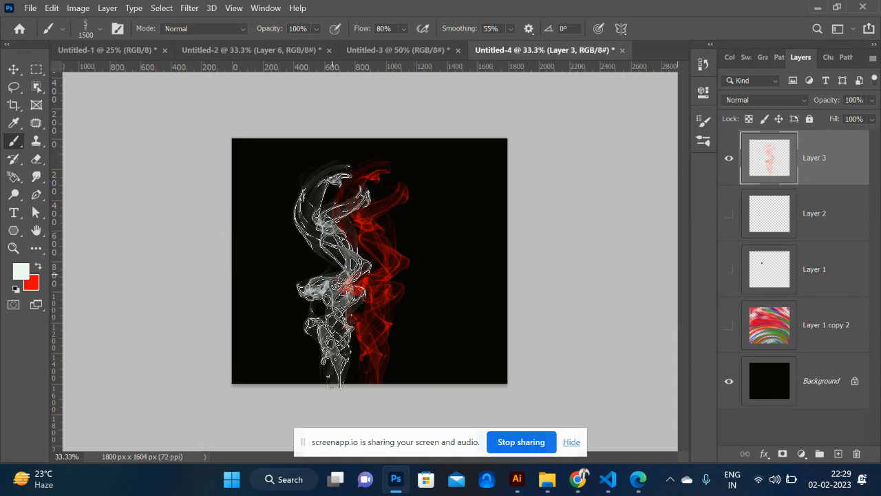
- Try near-white smoke stamps over the right side of the red smoke, and undo every smoke stamp on Layer 3
key("x")
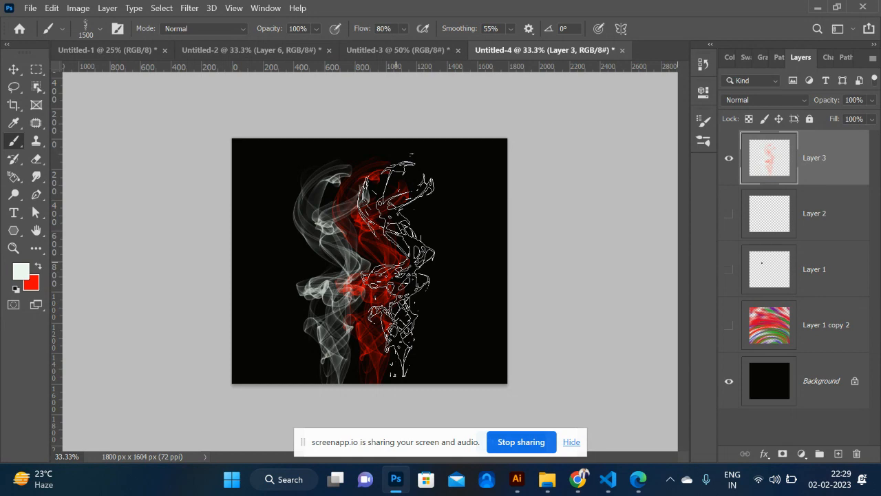
left_click(396, 264)
key("ctrl+z")
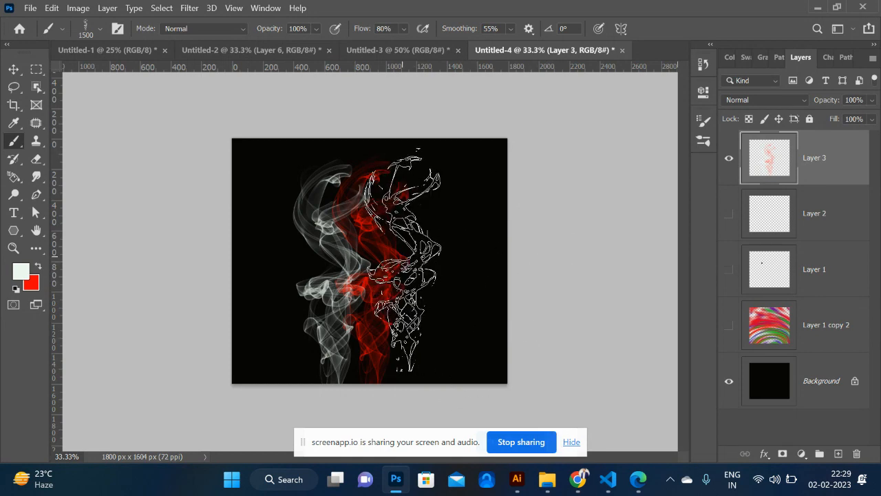
left_click(403, 259)
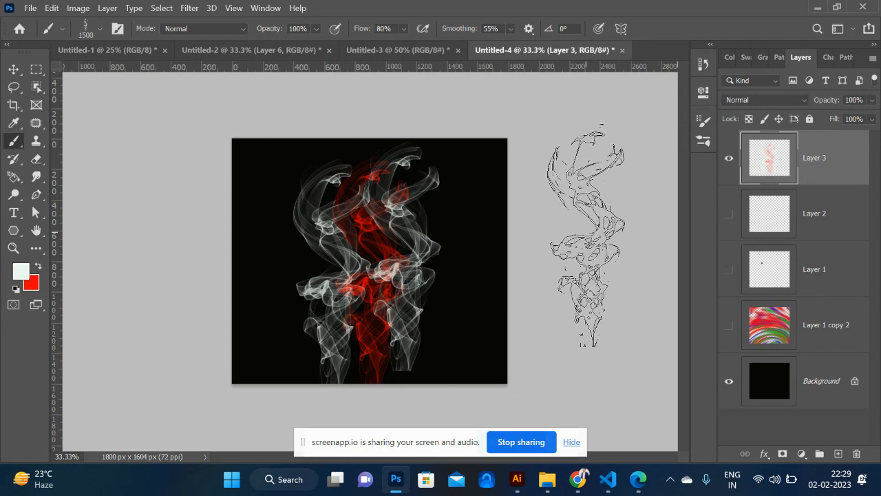
key("ctrl+z")
key("ctrl+z")
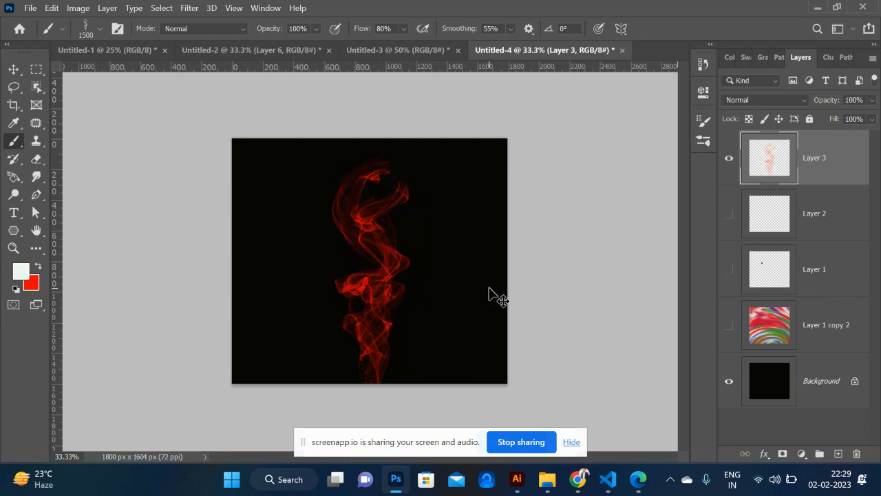
key("ctrl+z")
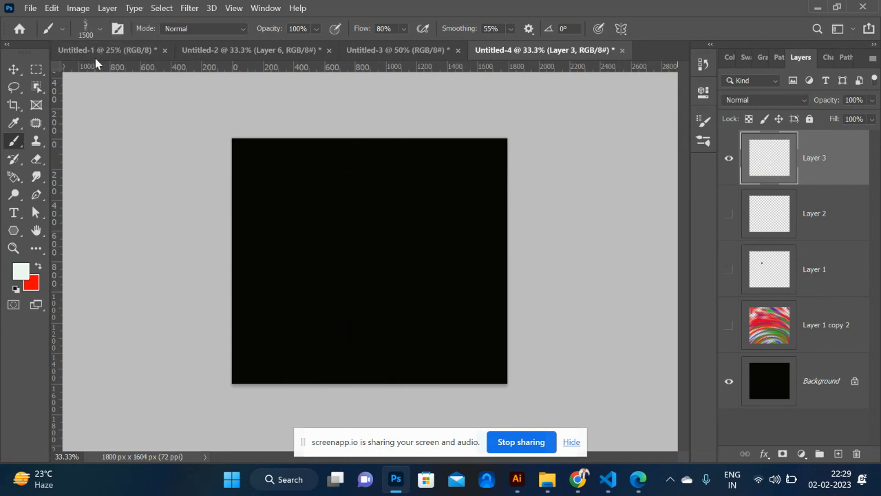
- Rotate the Smoke 2 brush tip to -63° and stamp near-white smoke diagonally across the upper half of the canvas
left_click(117, 29)
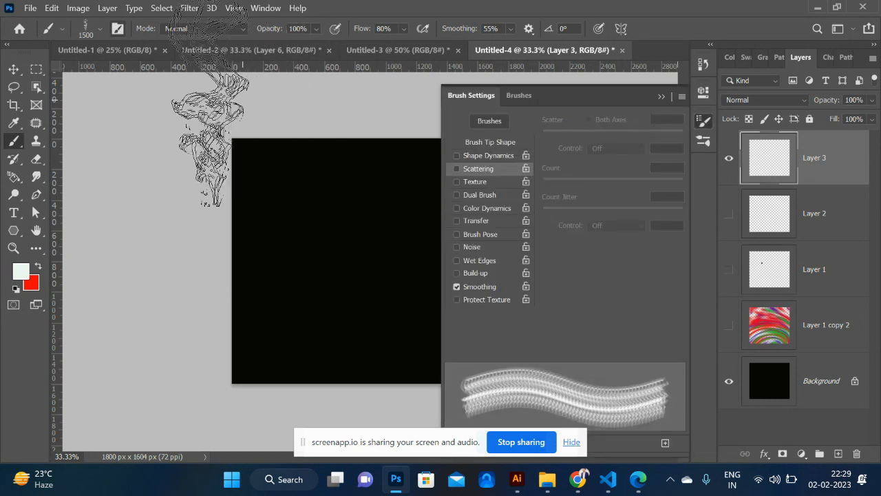
left_click(84, 31)
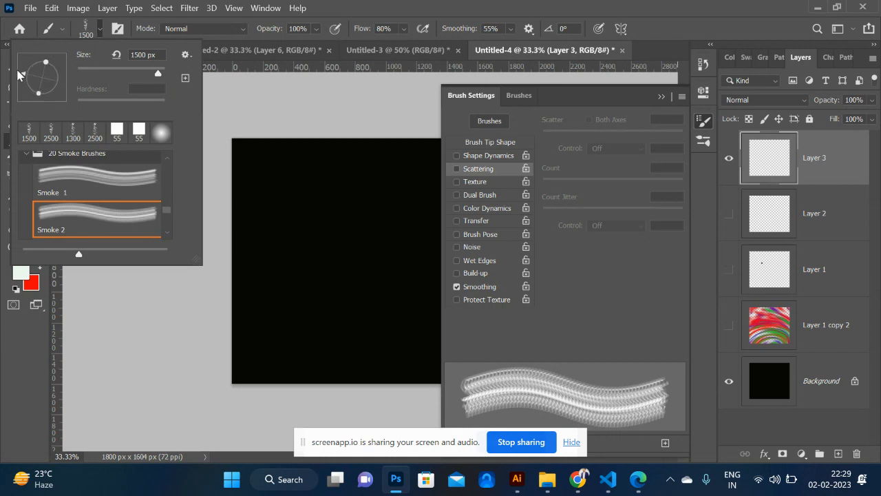
left_click_drag(49, 106, 55, 104)
left_click(351, 224)
left_click(343, 223)
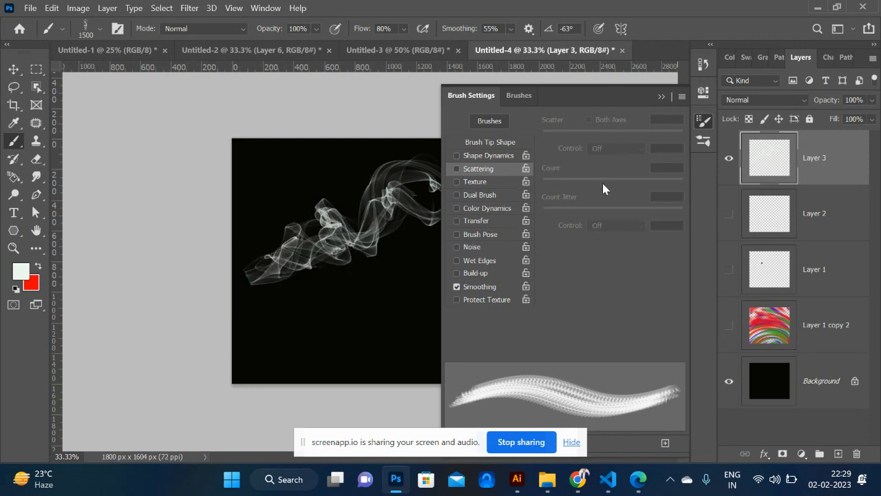
left_click(661, 97)
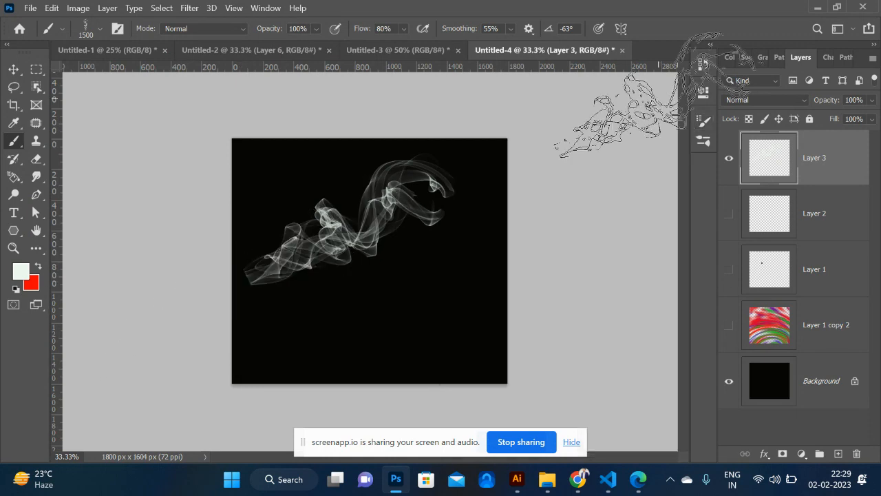
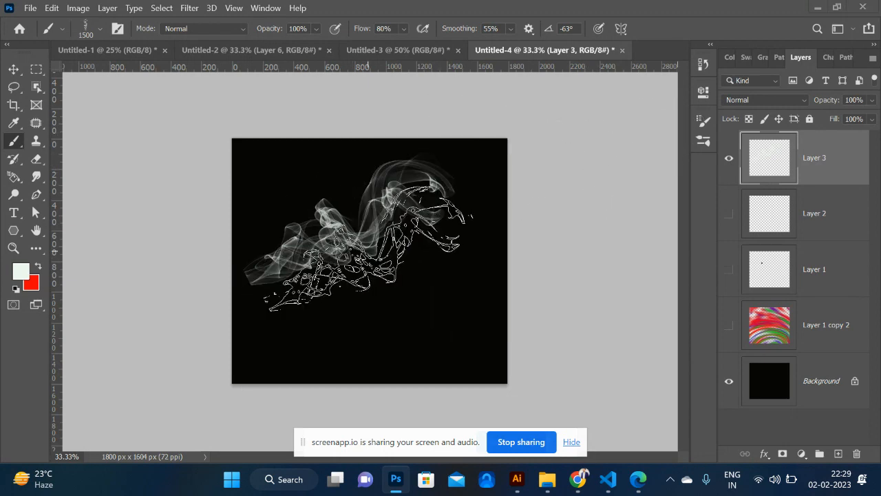
- Switch to Chrome and search Google Images for "smoke dispersion effect"
key("alt+Tab")
key("alt+Tab")
key("alt+Tab")
key("alt+Tab")
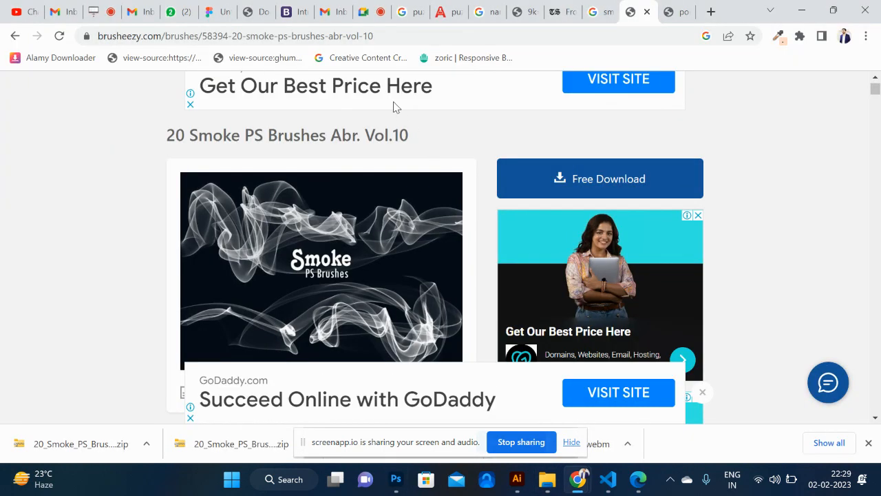
left_click(370, 36)
type("smo")
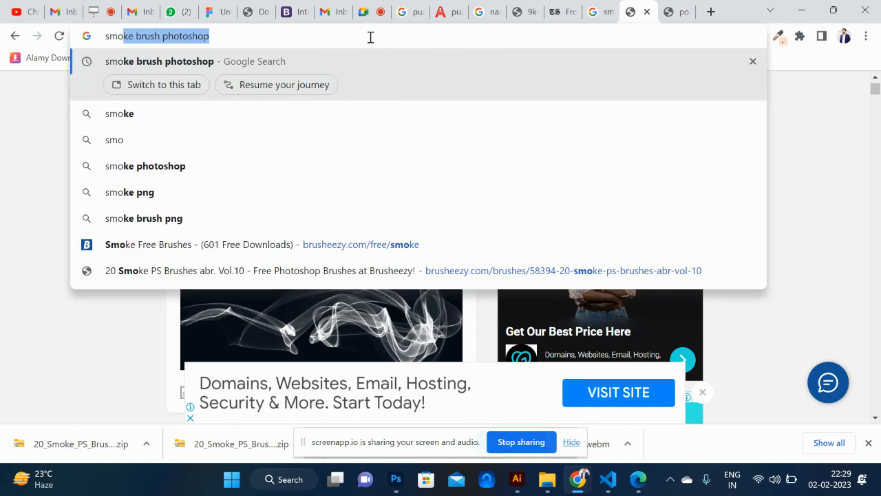
type("ke di")
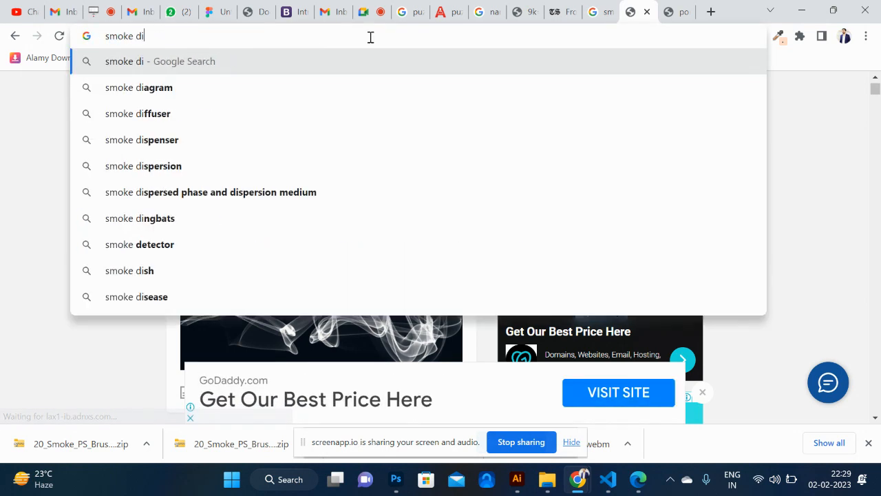
type("s")
type("persion")
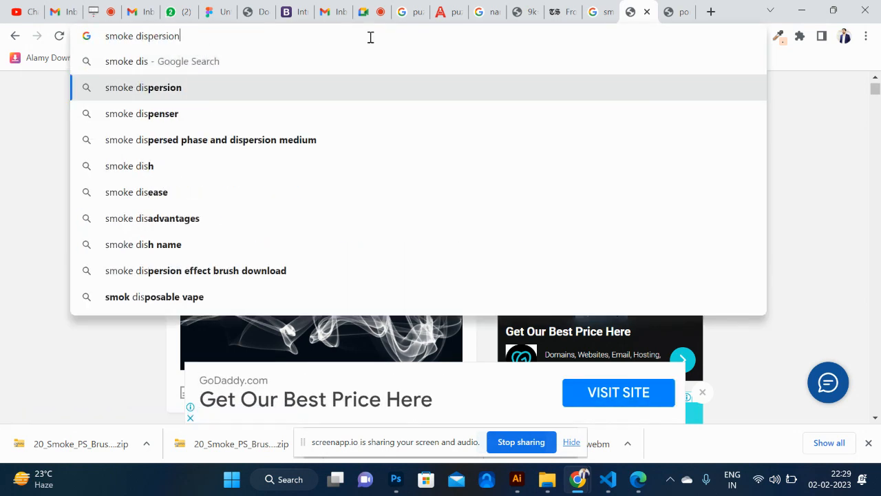
type(" effect brush download")
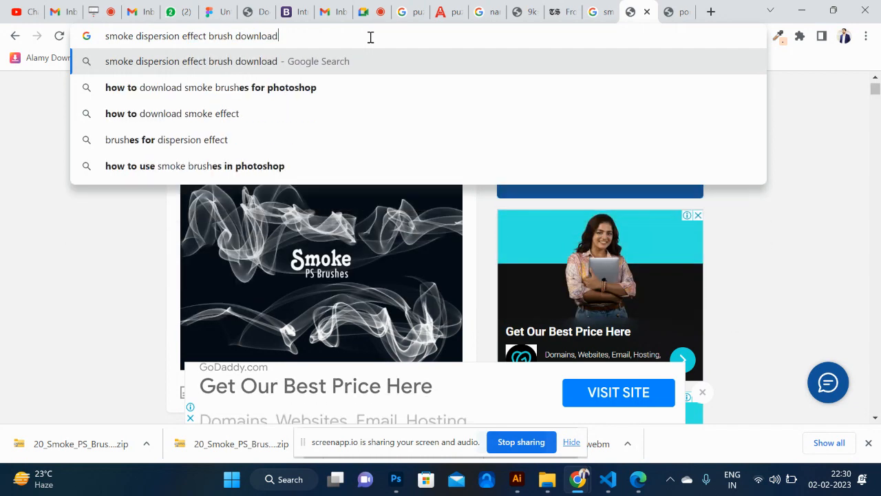
key("BackSpace")
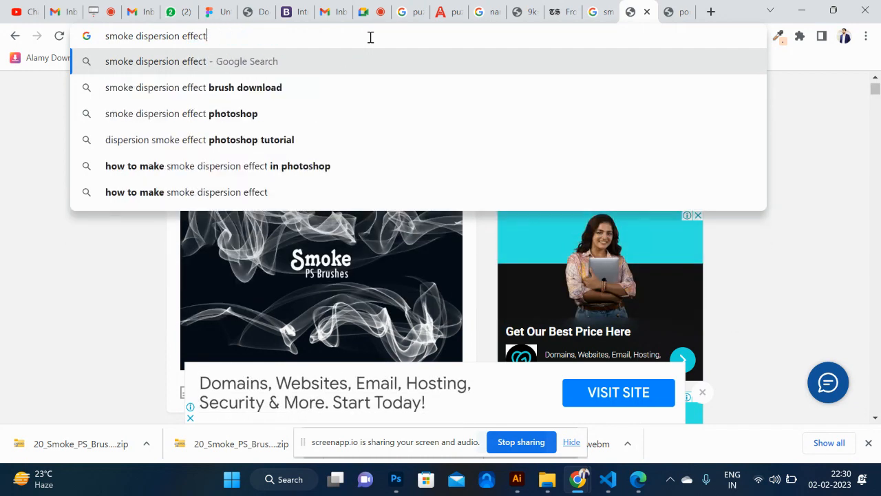
key("Return")
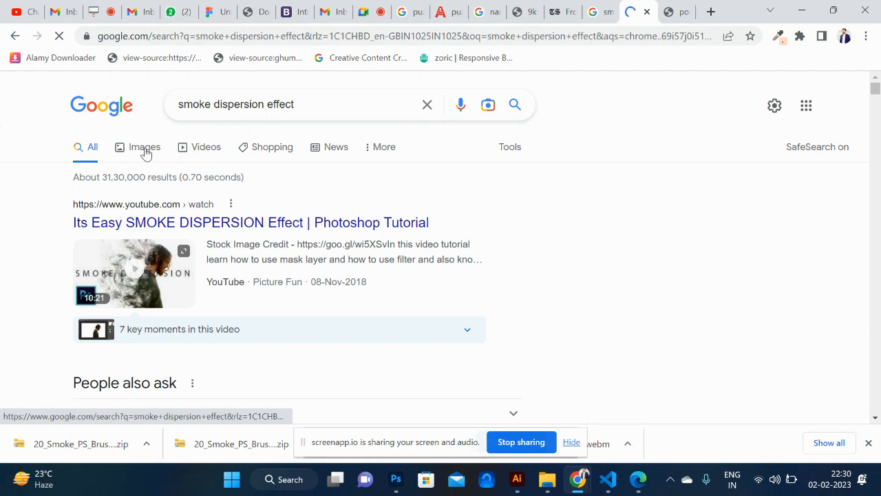
left_click(153, 157)
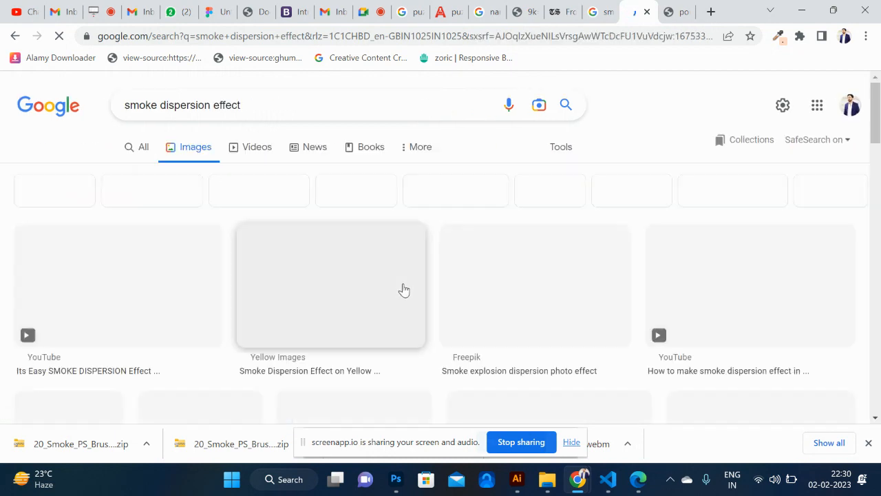
- Preview the Yellow Images smoke portrait and the YouTube hooded-figure dispersion example in the image results
scroll(441, 269, "down", 1)
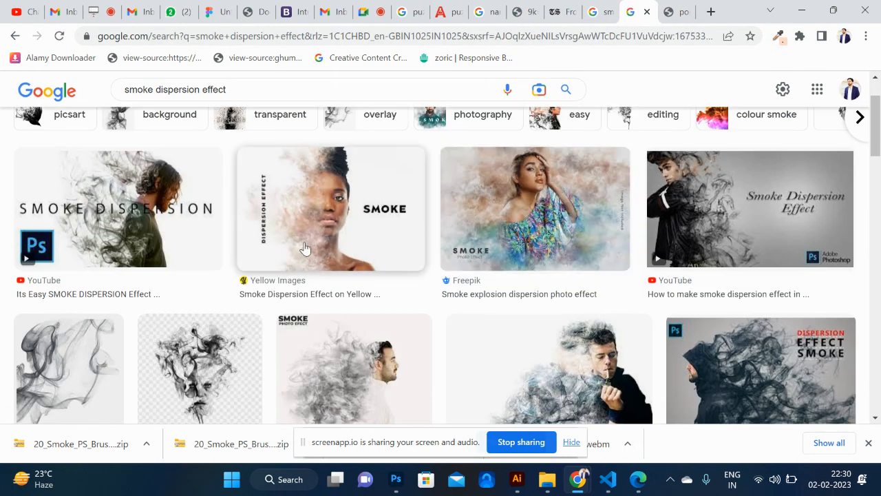
left_click(305, 248)
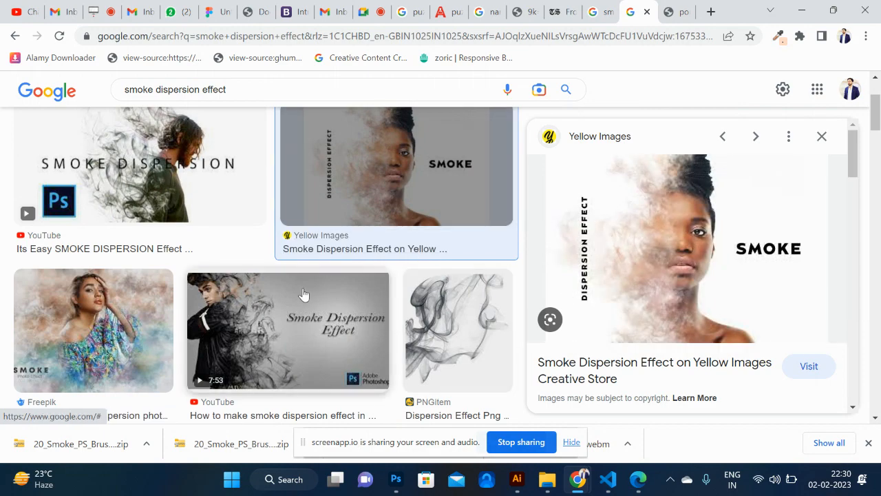
scroll(279, 295, "down", 3)
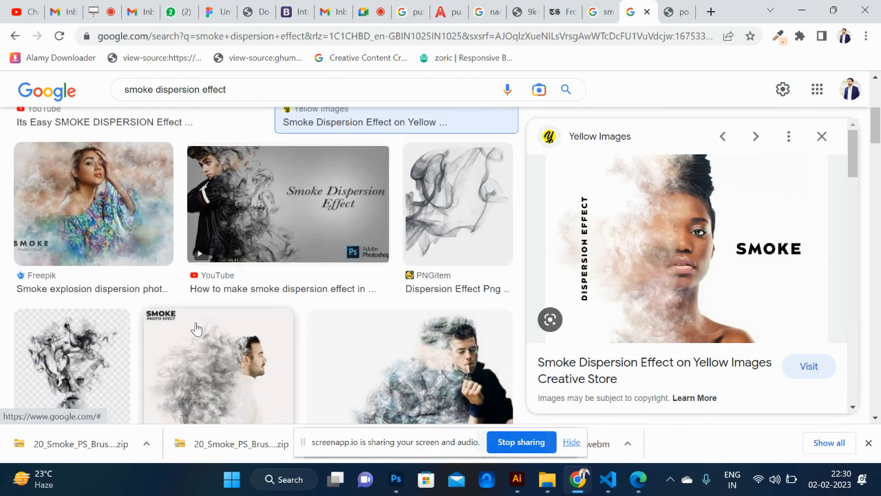
scroll(196, 329, "down", 3)
scroll(196, 329, "down", 3)
scroll(349, 248, "down", 3)
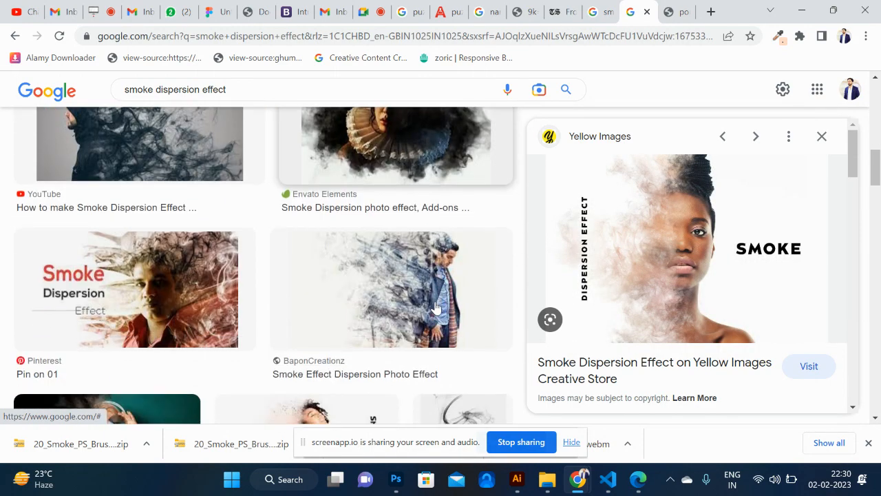
scroll(350, 248, "up", 2)
left_click(191, 257)
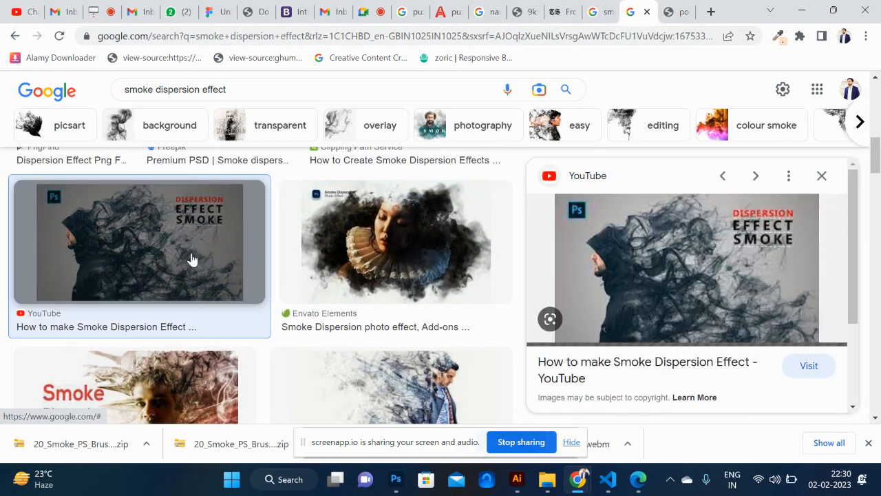
- Browse further smoke dispersion results, previewing the Freepik woman's portrait and the Envato Elements example of a woman in a hat
scroll(321, 289, "down", 5)
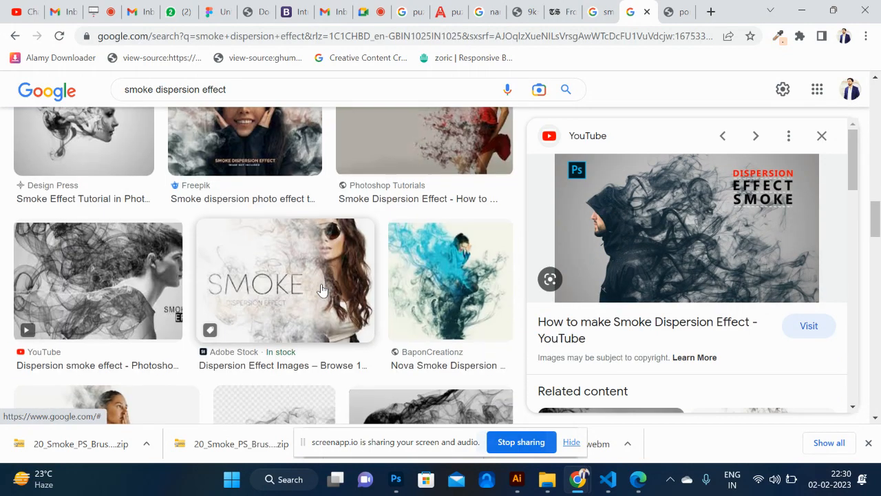
scroll(321, 289, "down", 5)
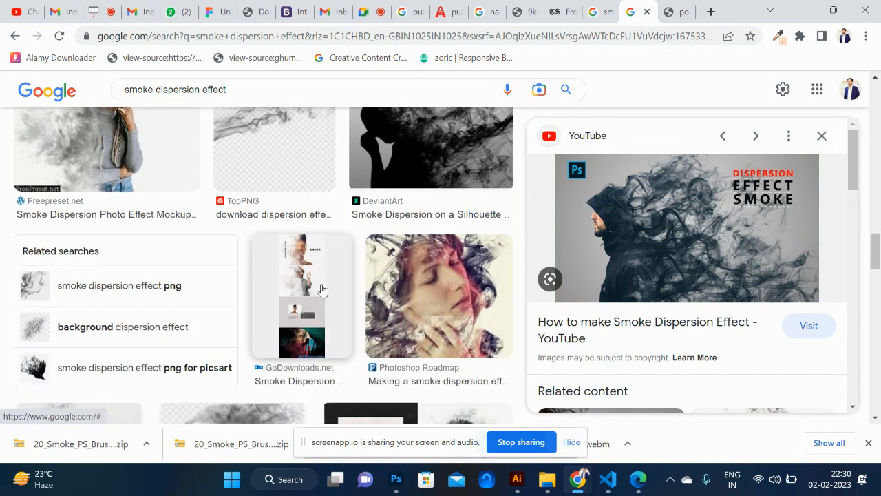
scroll(321, 290, "up", 1)
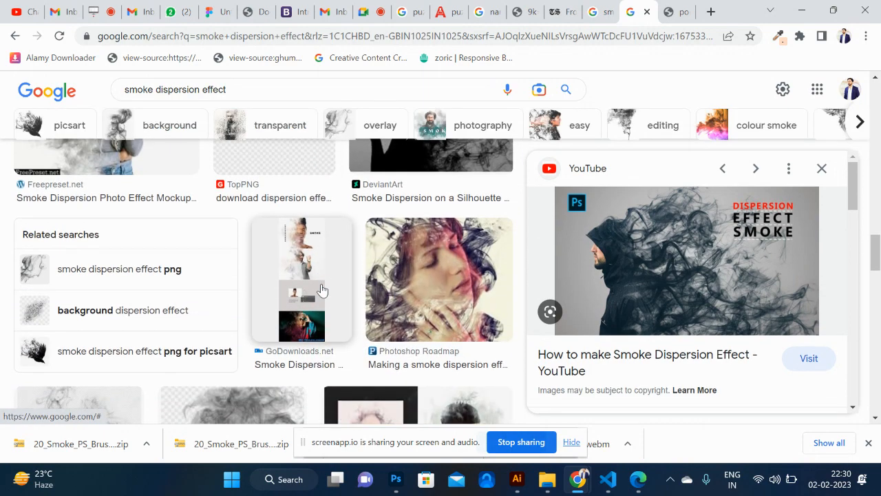
scroll(326, 323, "down", 3)
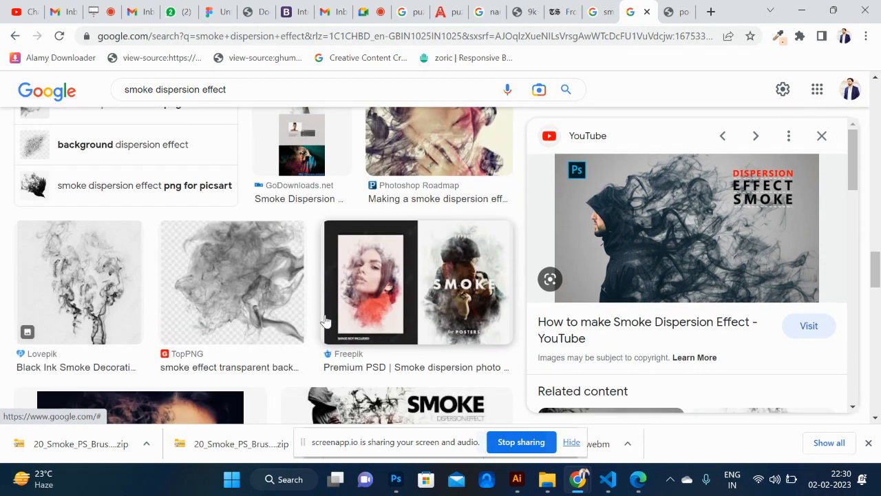
scroll(410, 355, "down", 6)
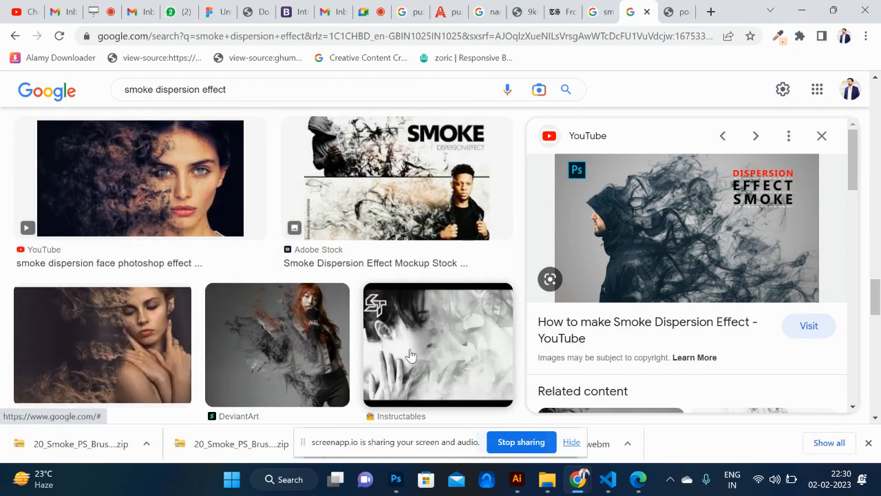
scroll(410, 355, "down", 3)
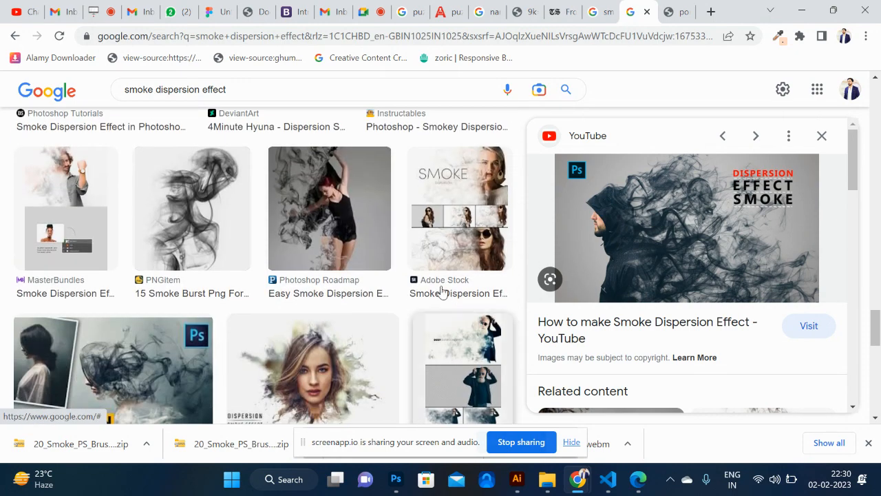
scroll(444, 312, "down", 2)
left_click(334, 260)
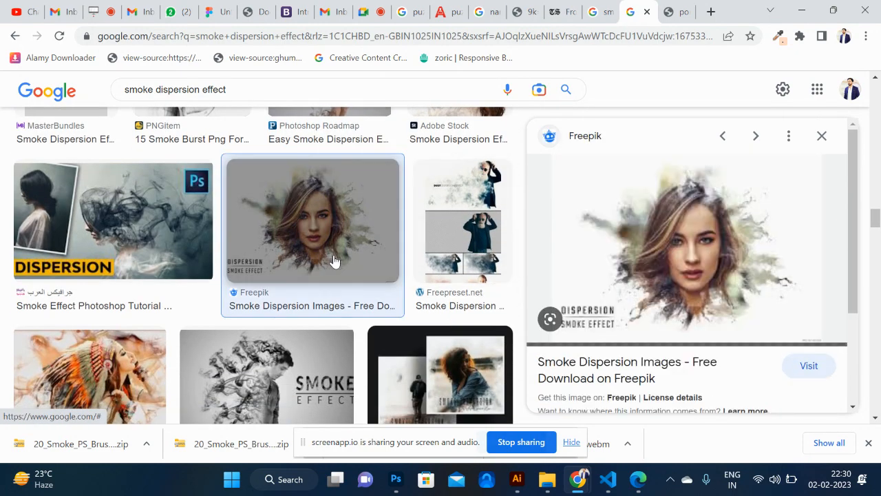
scroll(345, 326, "down", 7)
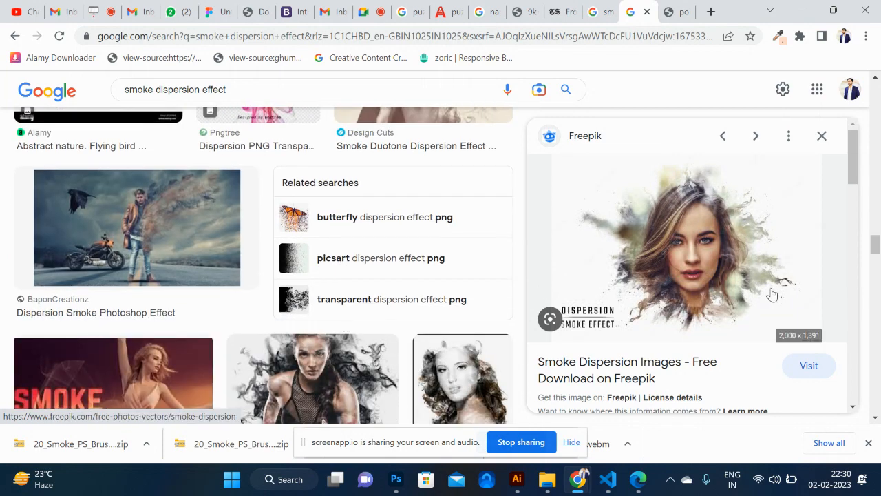
scroll(281, 258, "down", 7)
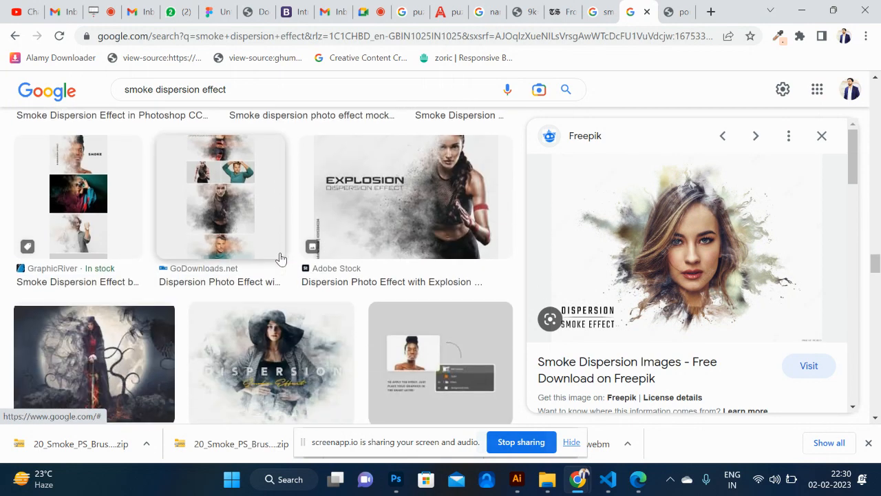
left_click(286, 216)
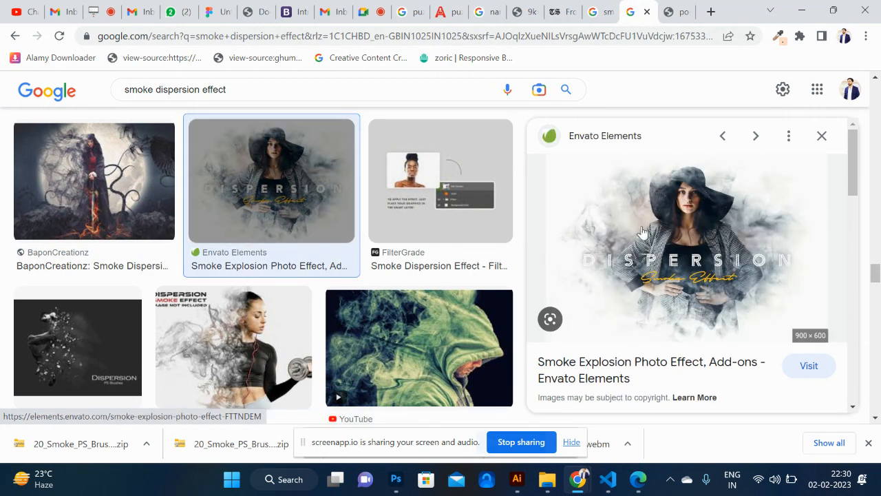
- Switch back to Photoshop and undo the rotated smoke stamp and the creation of Layer 3
key("alt+Tab")
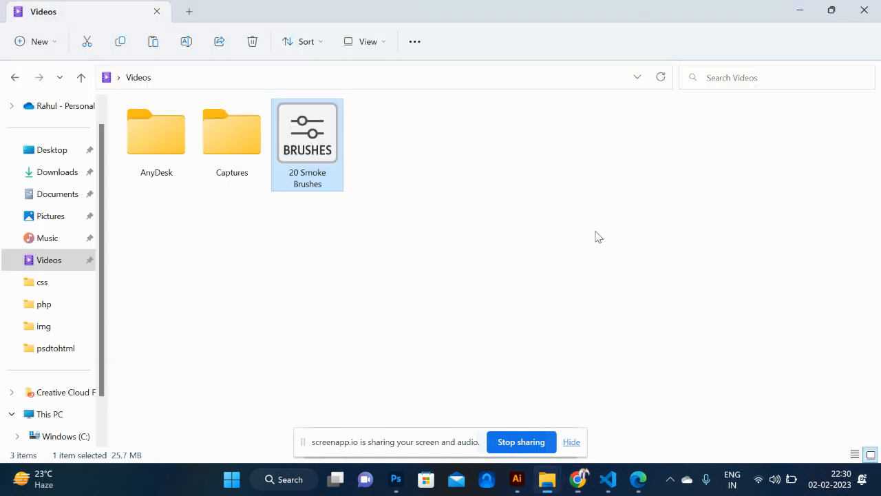
key("alt+Tab")
key("alt+Tab")
key("ctrl+z")
key("ctrl+z")
key("ctrl+z")
key("ctrl+z")
key("ctrl+z")
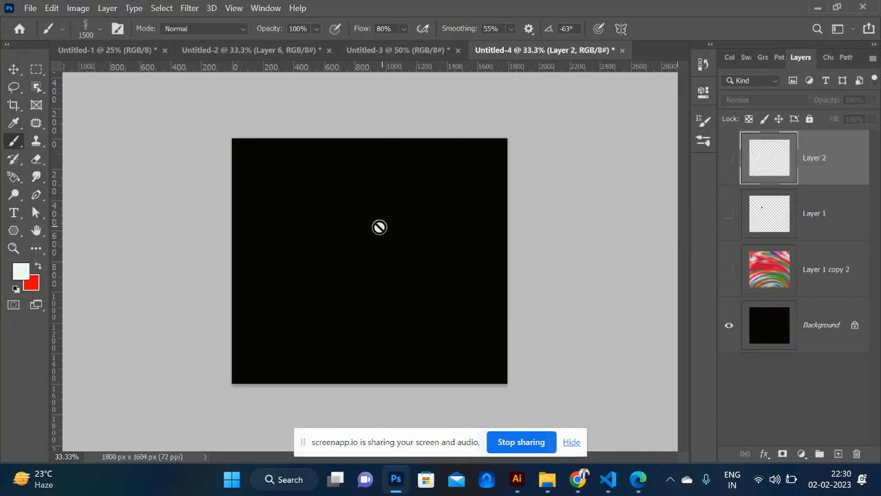
- Choose the Smoke 6 brush at 2500 px and stamp it once near the canvas centre on a new layer
left_click(87, 26)
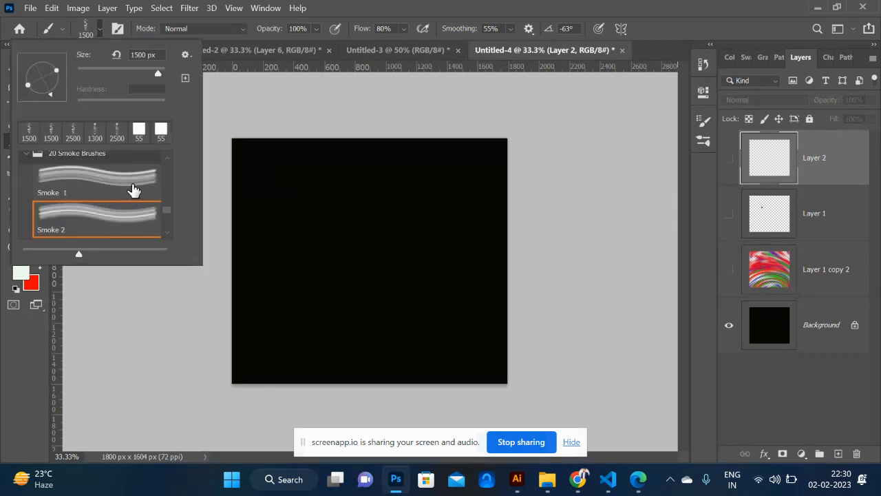
scroll(130, 189, "down", 3)
left_click(125, 198)
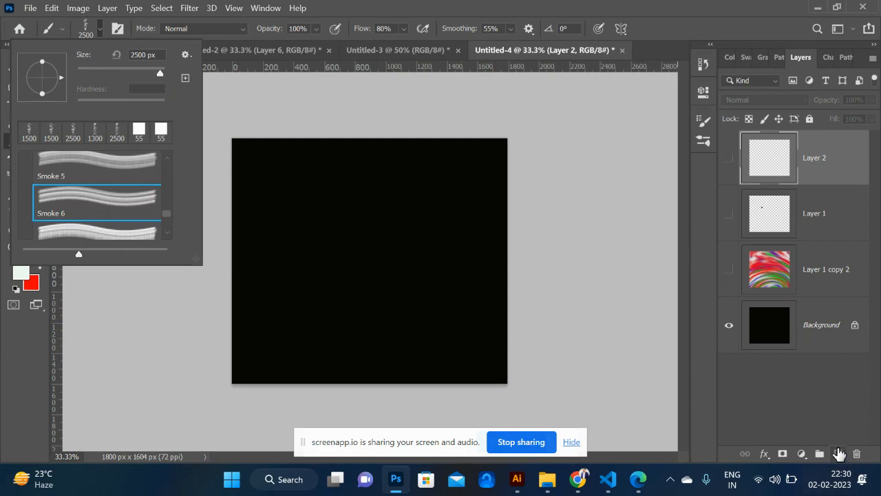
left_click(839, 454)
left_click(384, 267)
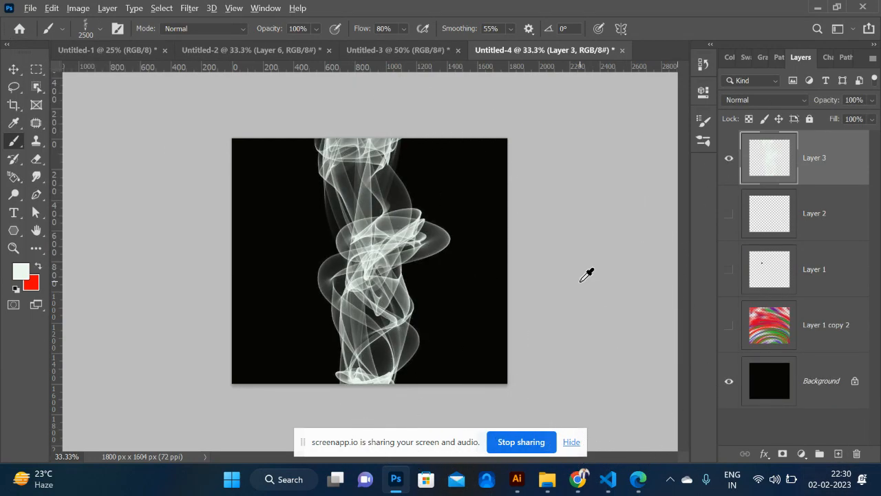
- Copy the Envato Elements image of the woman in a hat from Chrome and paste it into the Untitled-4 document in Photoshop
key("alt+Tab")
key("alt+Tab")
key("alt+Tab")
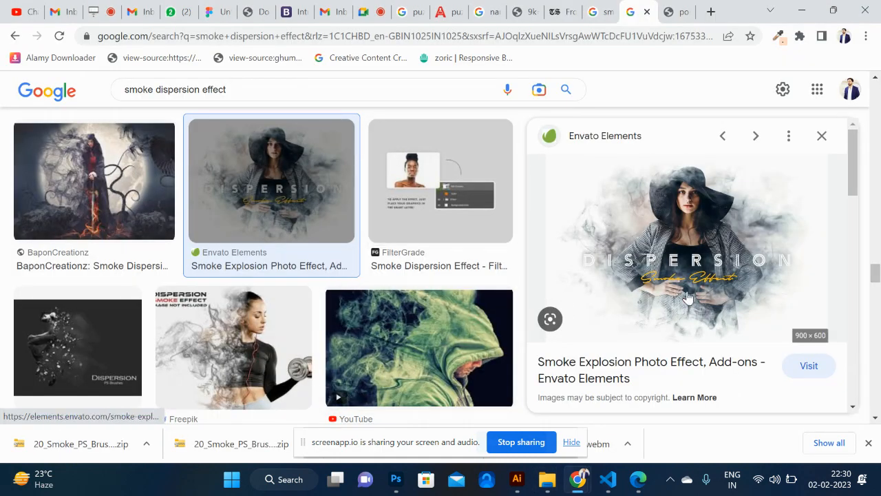
right_click(687, 224)
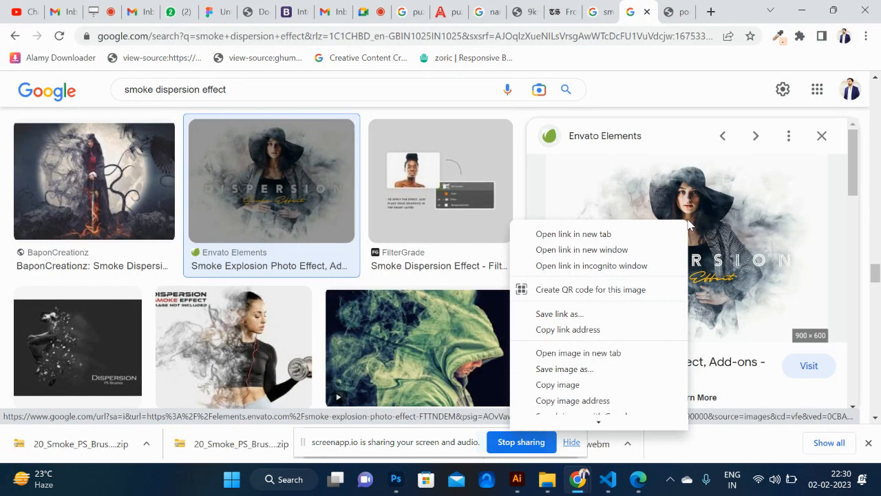
left_click(598, 386)
key("alt+Tab")
key("alt+Tab")
key("alt+Tab")
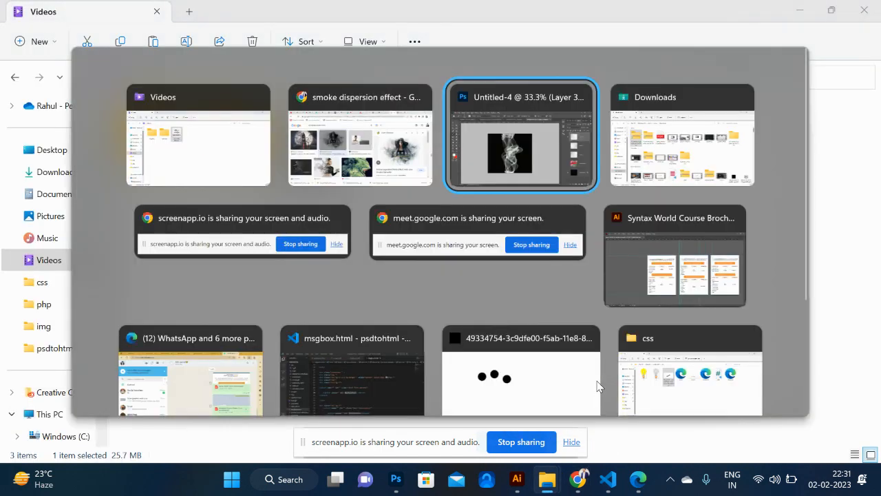
key("ctrl+v")
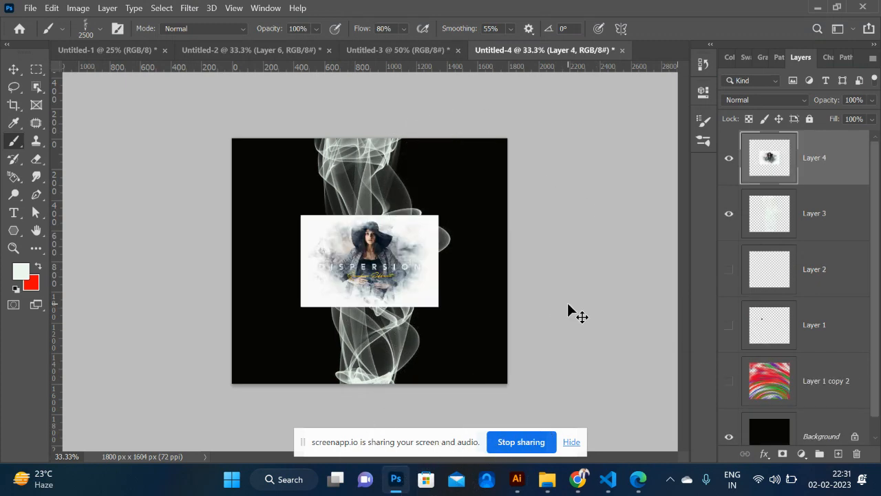
- Scale the pasted portrait up to about 203% around its centre so that it spans the canvas width
key("ctrl+t")
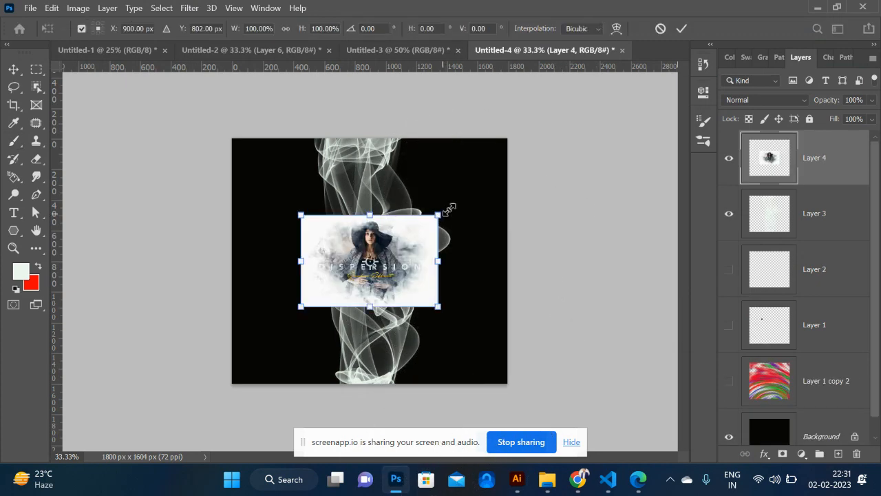
left_click_drag(449, 209, 510, 168)
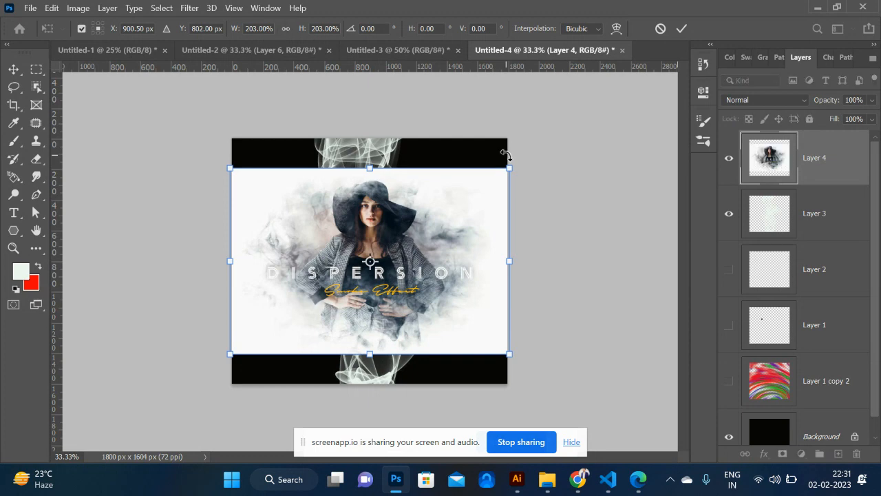
key("Return")
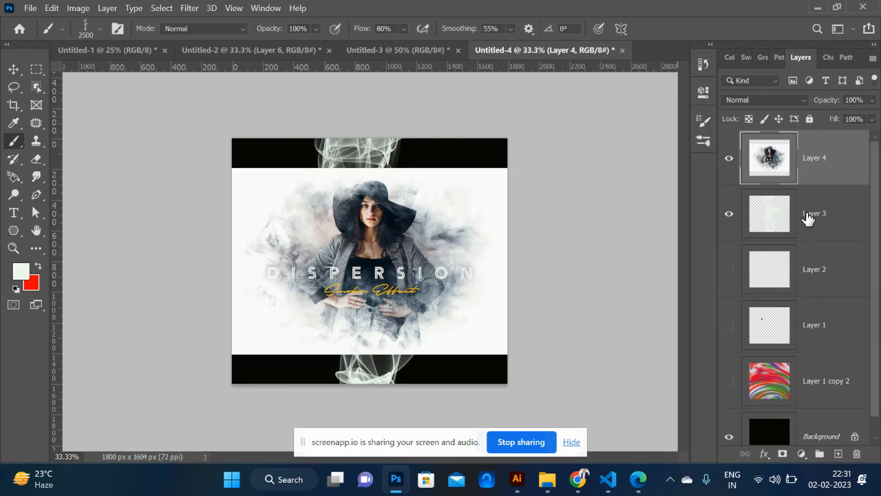
- Duplicate the Layer 3 smoke twice and merge the three smoke layers into one denser layer
left_click(809, 219)
left_click(827, 320, "shift")
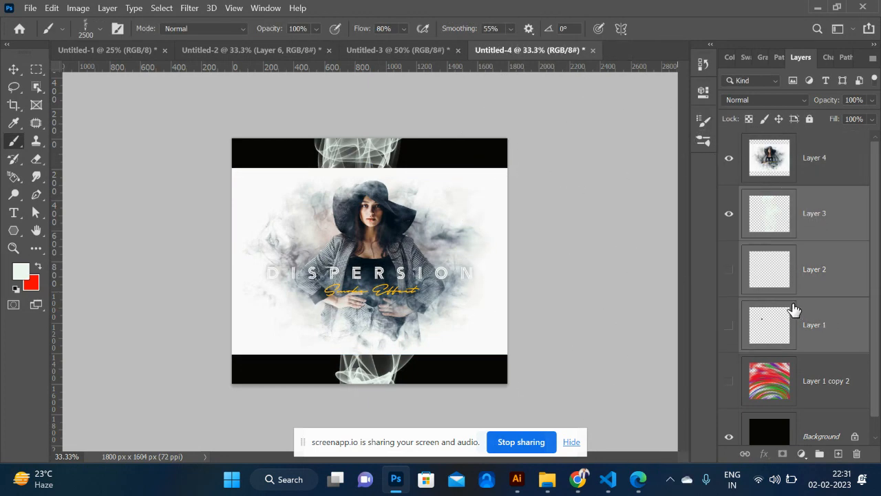
left_click(785, 223)
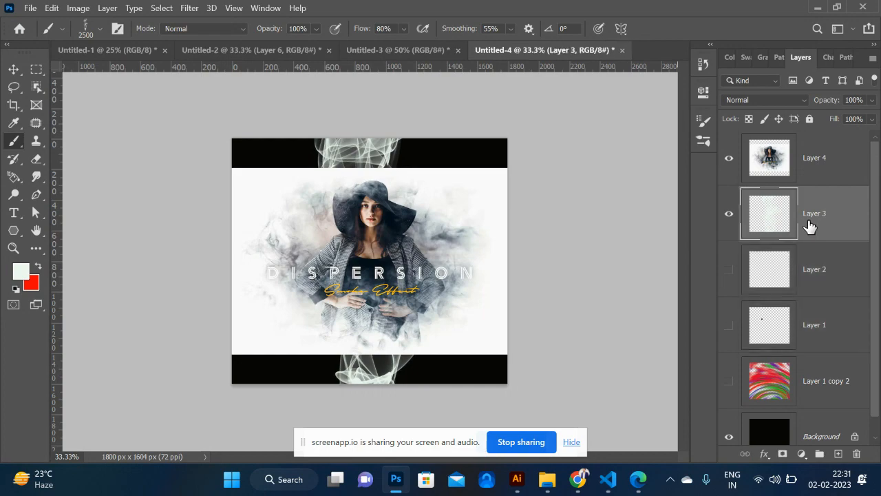
key("ctrl+j")
key("ctrl+j")
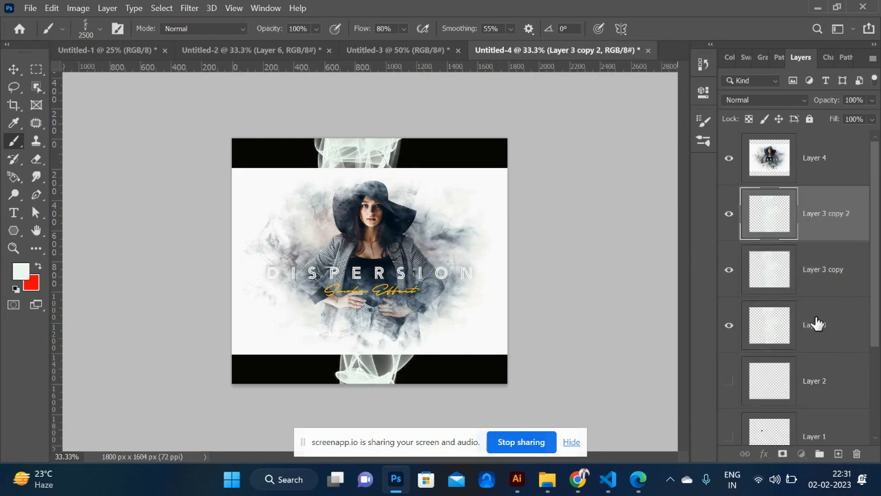
left_click(816, 323, "shift")
key("ctrl+e")
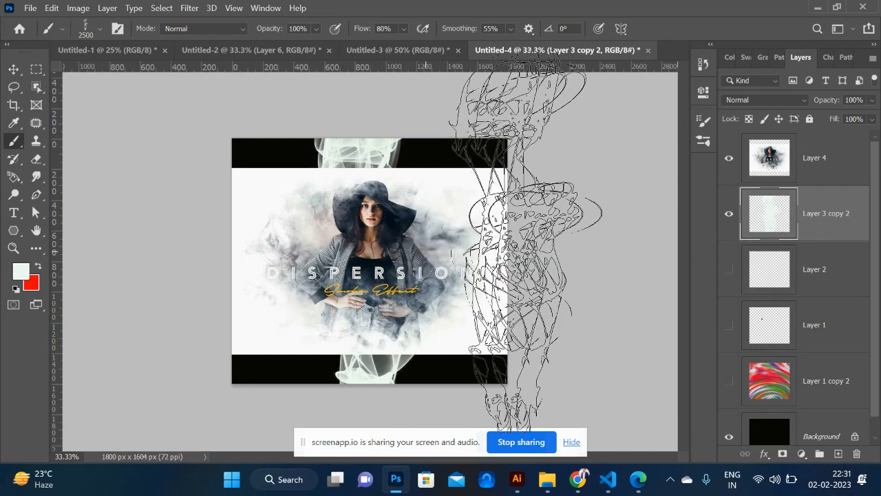
- Clip the Layer 4 portrait to the merged smoke layer, releasing and reapplying the clipping mask to demonstrate it
left_click(813, 172)
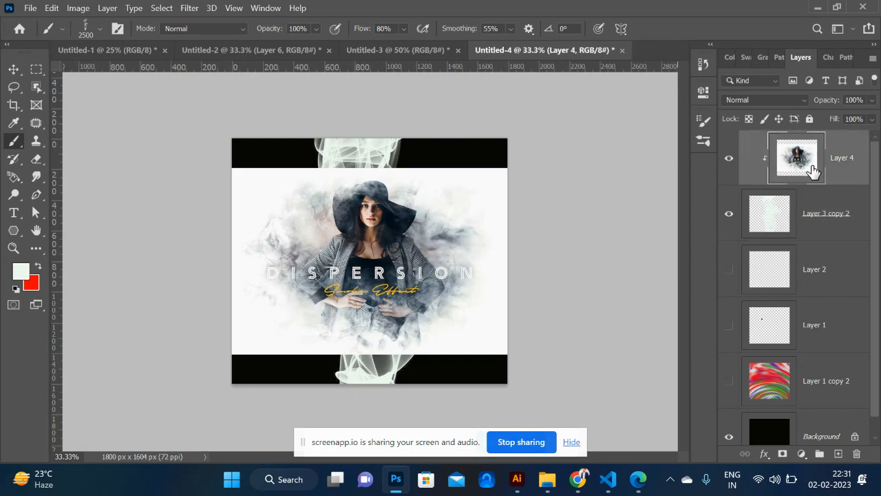
key("ctrl+alt+g")
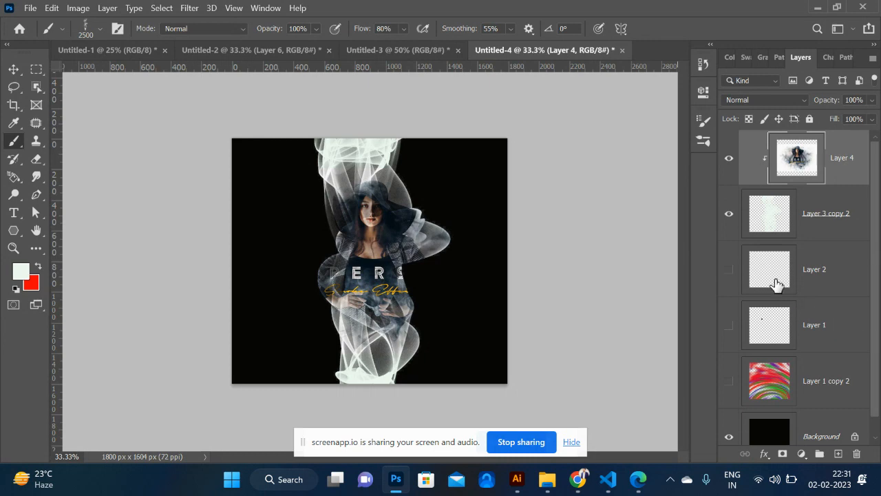
key("ctrl+alt+g")
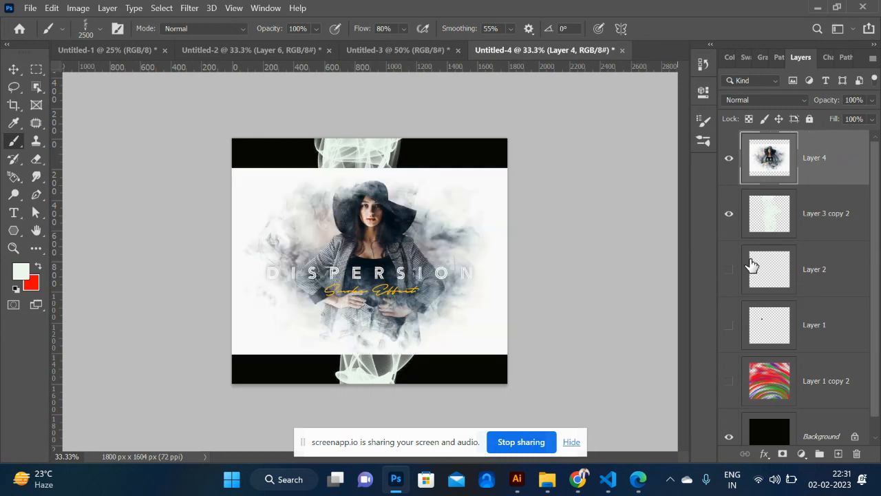
left_click(813, 186, "alt")
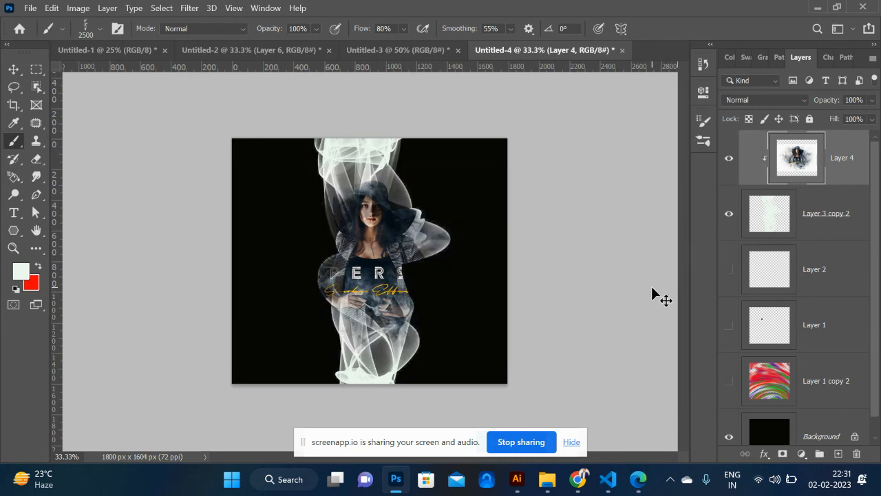
- Enlarge the clipped portrait around its centre and shift it down so the woman's face and body fill the smoke shape
key("ctrl+t")
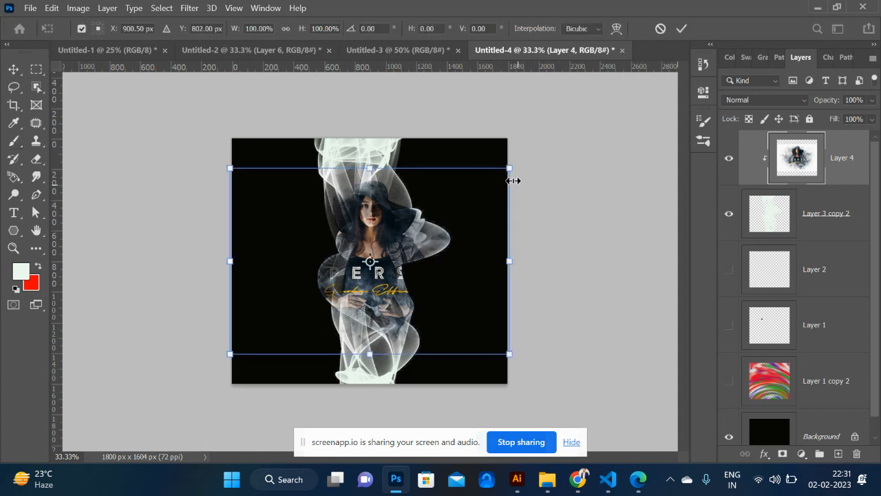
mouse_move(510, 168)
left_mouse_down()
mouse_move(560, 116)
mouse_move(579, 110)
mouse_move(565, 113)
left_mouse_up()
key("Return")
key("b")
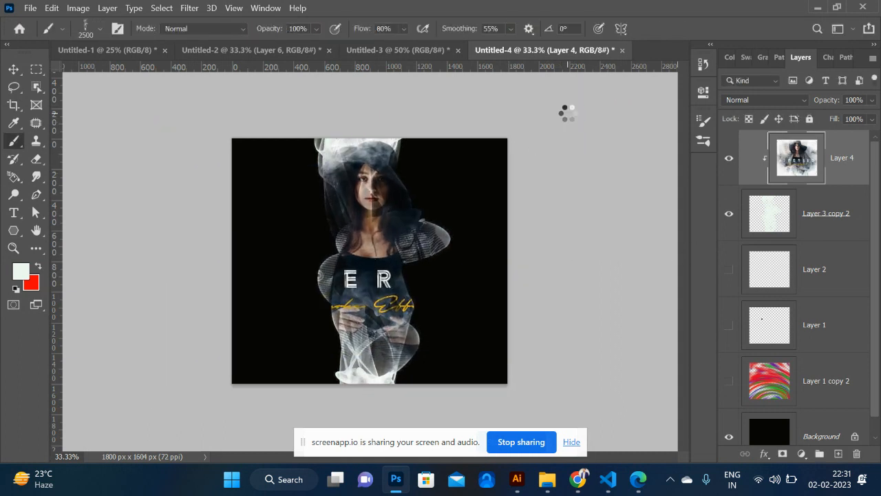
key("v")
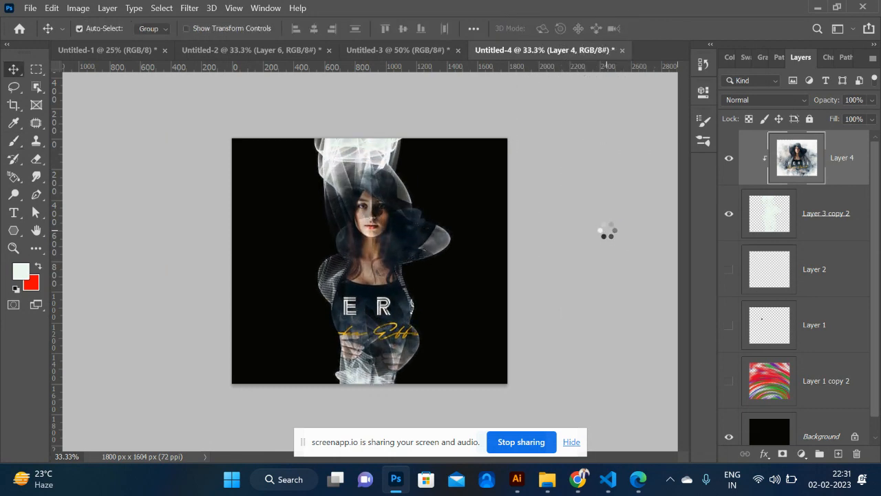
- Switch to Chrome and search Google Images for "political poster"
key("alt+Tab")
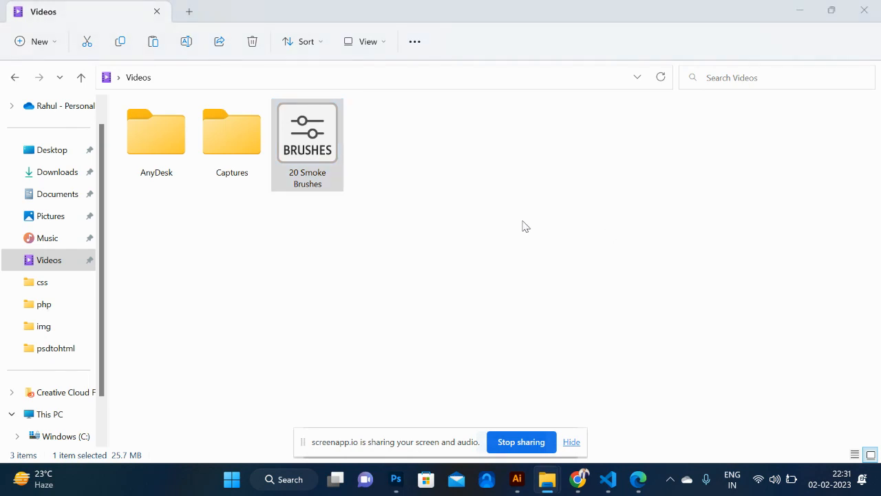
key("alt+Tab")
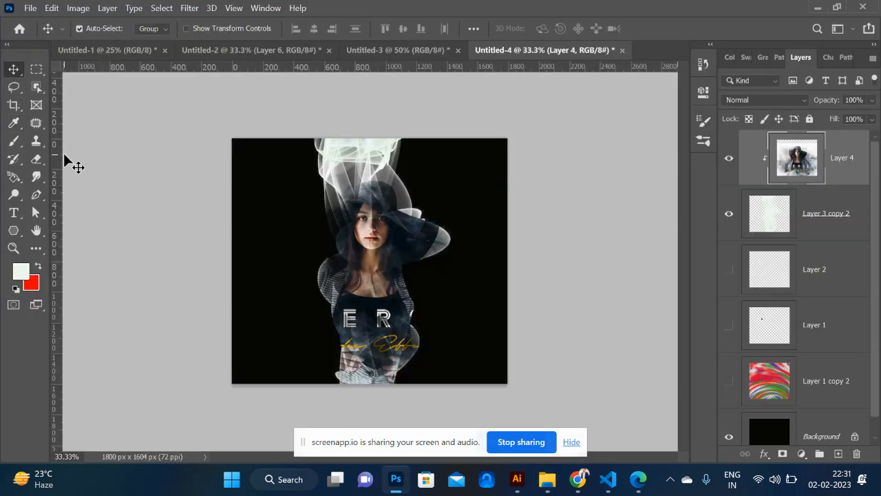
key("alt+Tab")
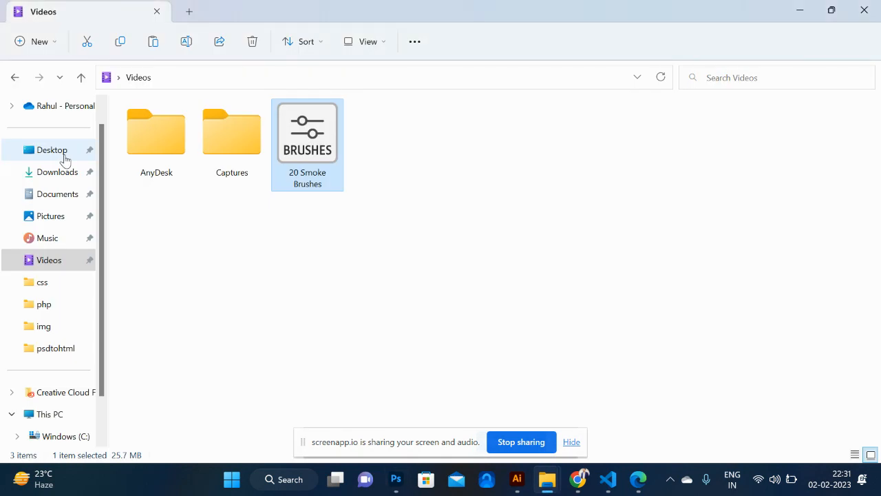
key("alt+Tab")
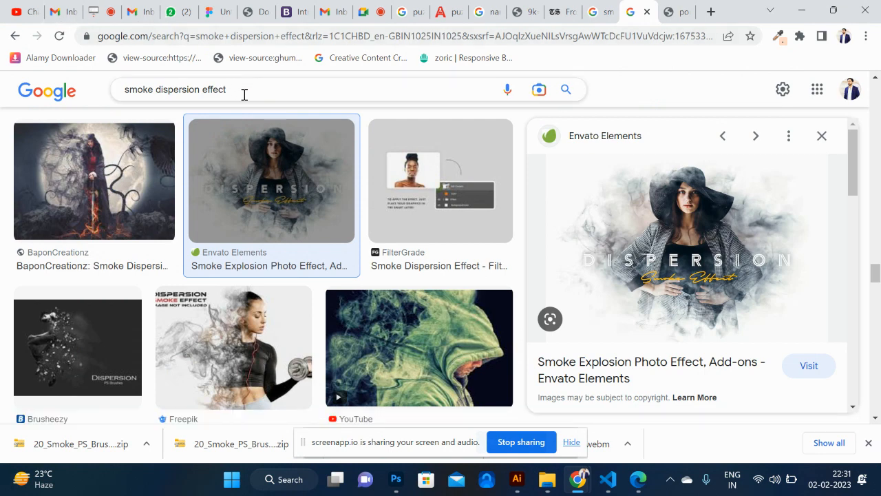
key("ctrl+a")
key("BackSpace")
type("p")
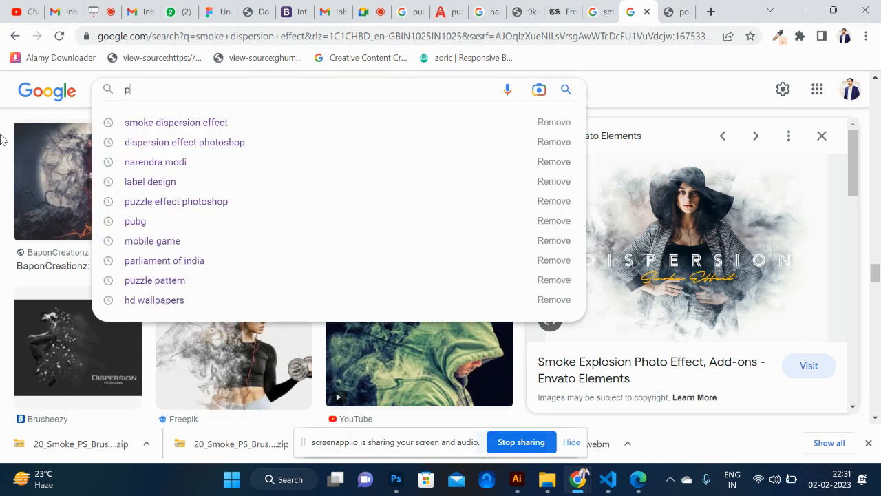
type("olitic")
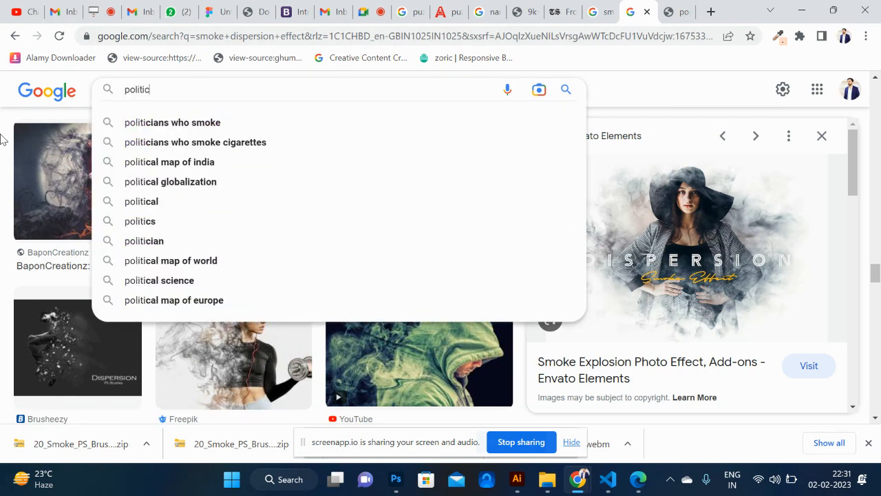
type("al poster")
key("Return")
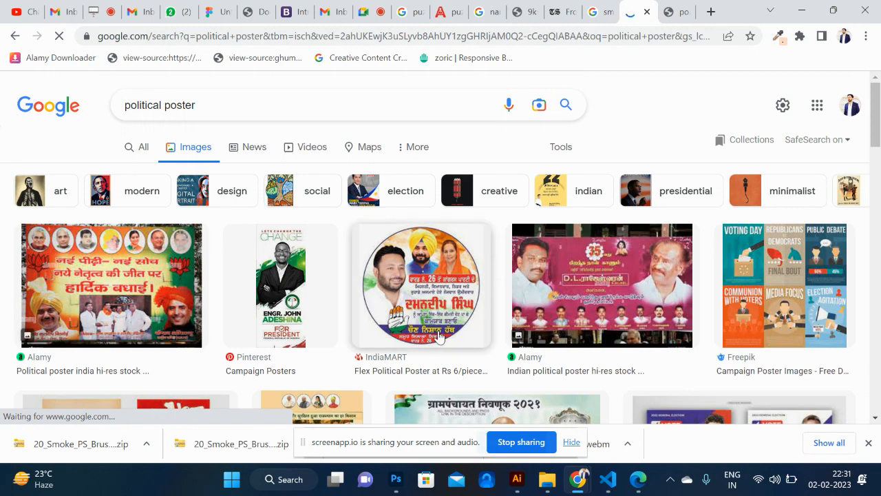
- Preview the round IndiaMART poster, the green Facebook poster and the Mayank Grafix poster with the sketched turbaned man
left_click(439, 336)
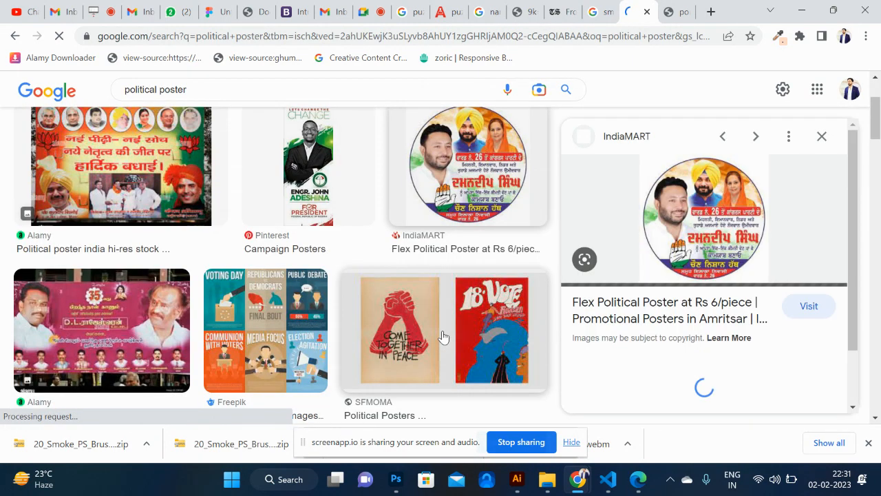
scroll(444, 337, "down", 1)
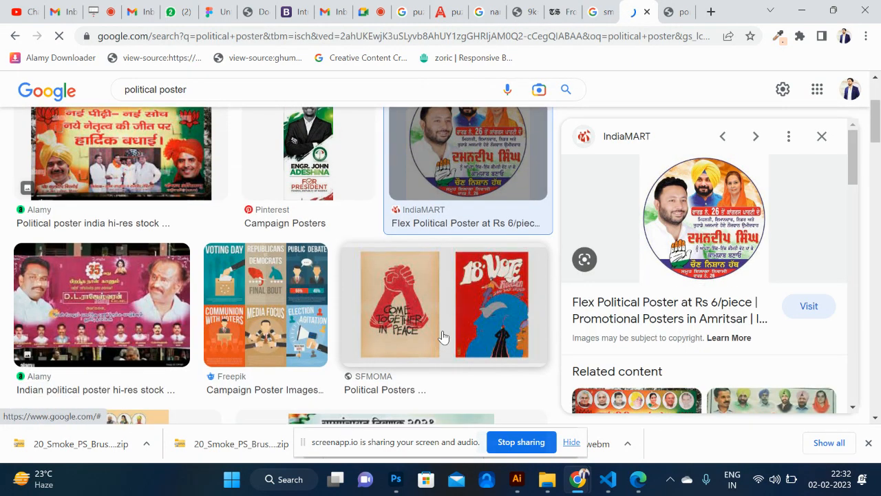
scroll(443, 337, "down", 5)
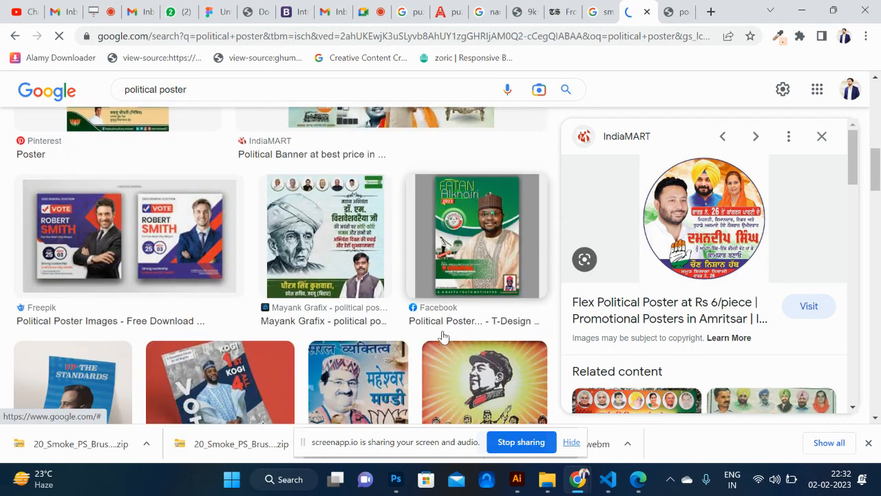
scroll(443, 337, "down", 1)
left_click(451, 238)
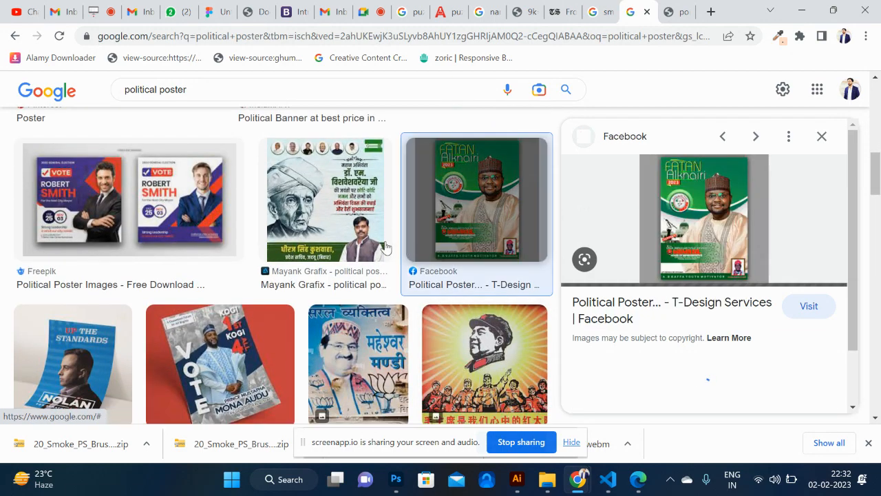
left_click(385, 247)
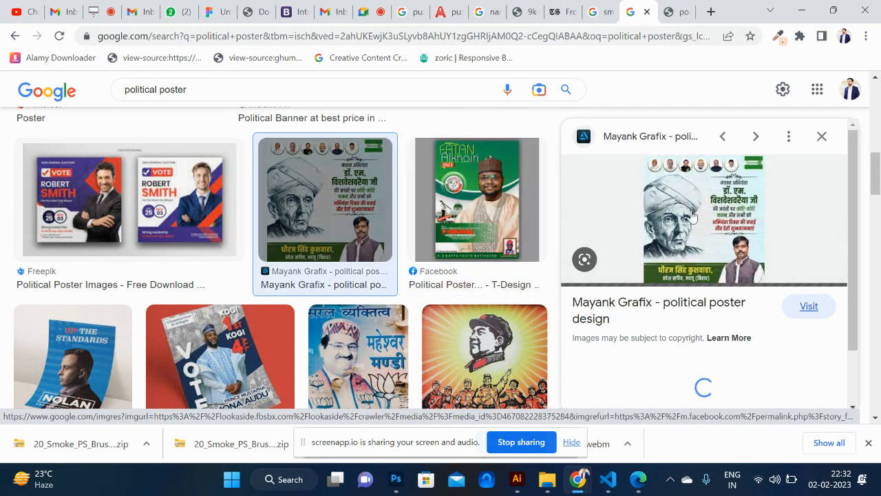
- Open the beige Mayank Grafix tribute poster image in a new tab and view it at larger size
scroll(435, 345, "down", 3)
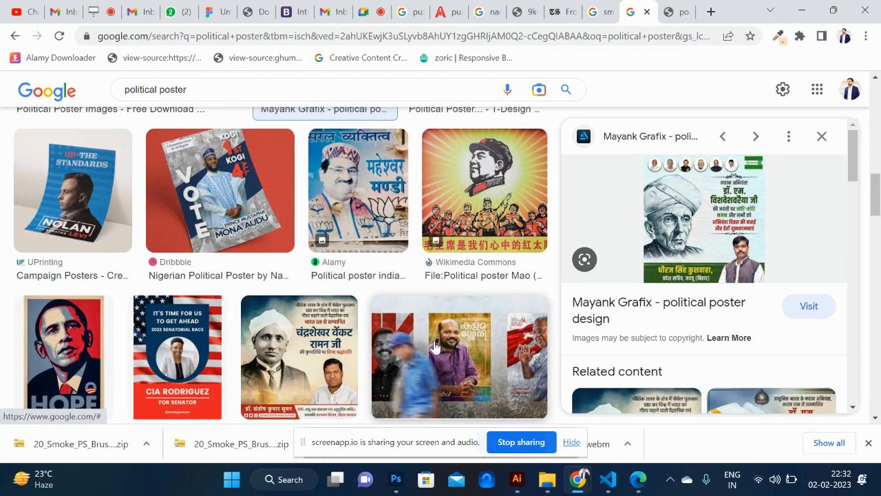
scroll(436, 346, "down", 2)
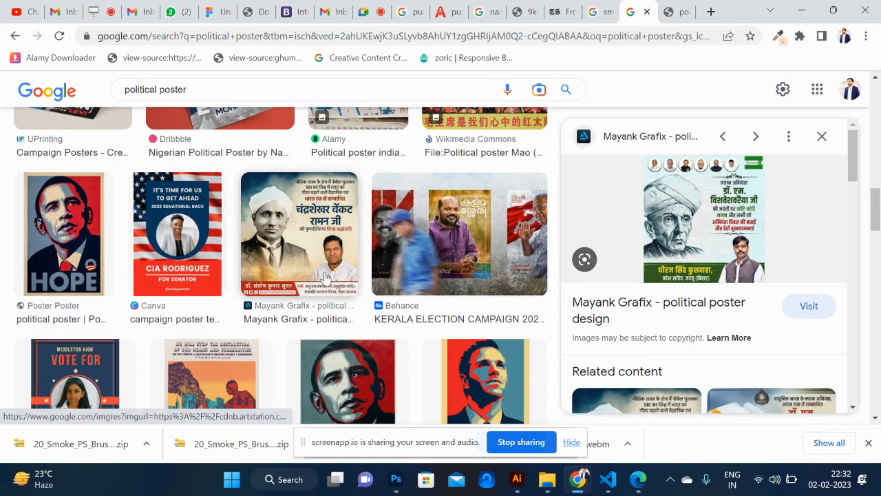
left_click(325, 277)
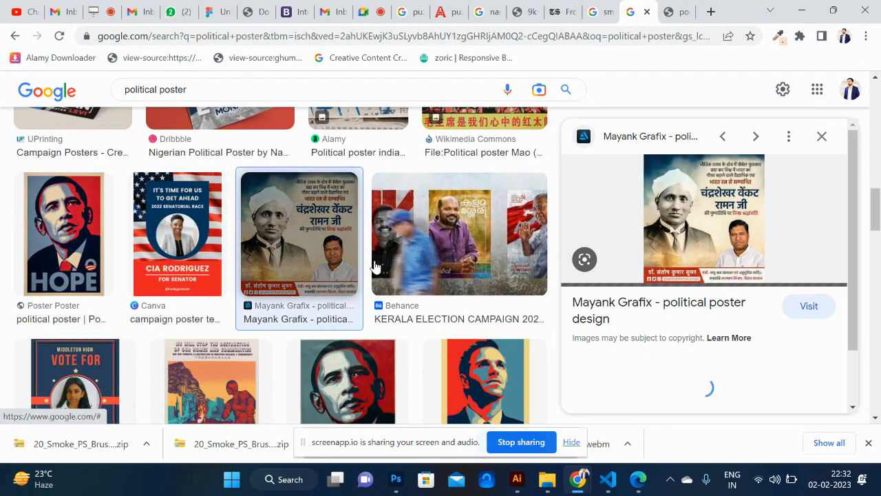
right_click(722, 235)
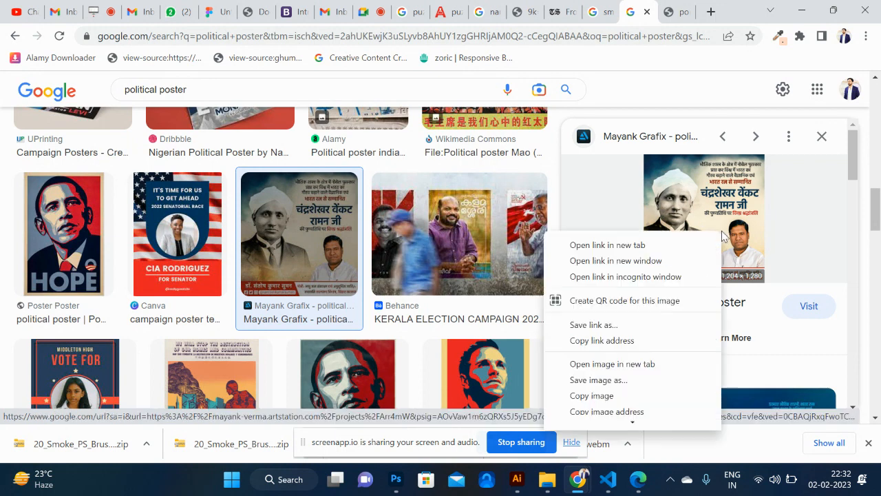
left_click(621, 364)
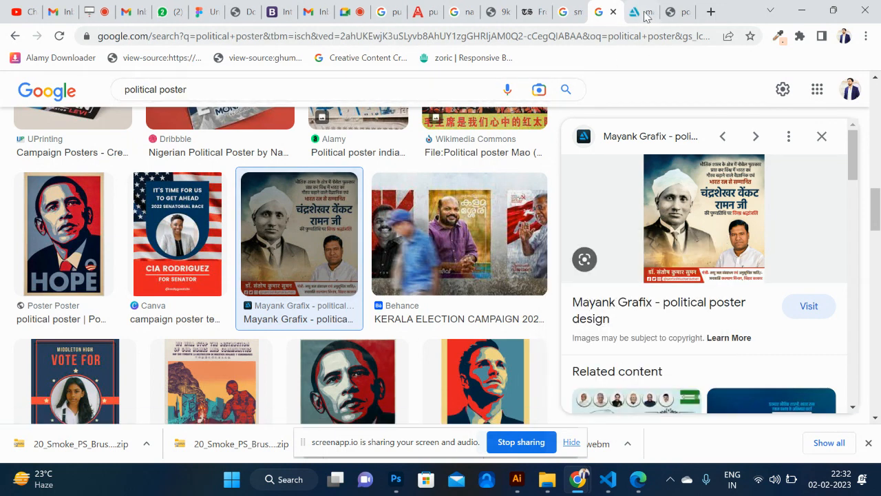
left_click(669, 15)
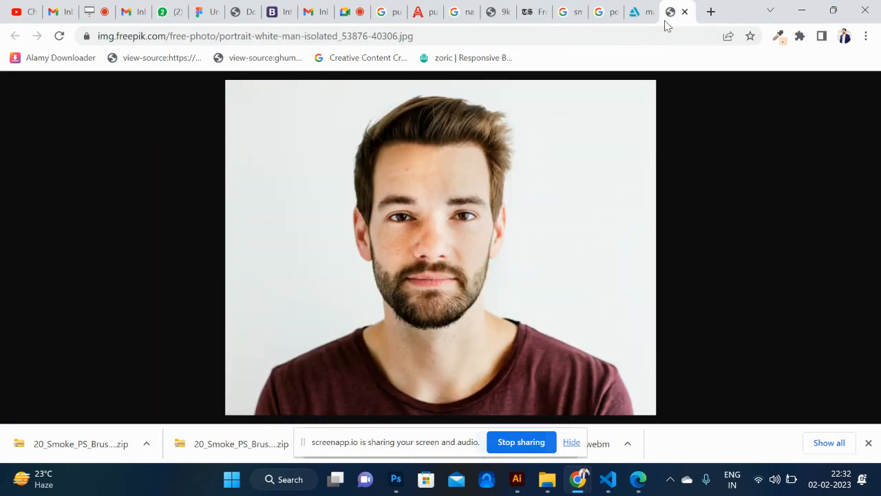
left_click(636, 12)
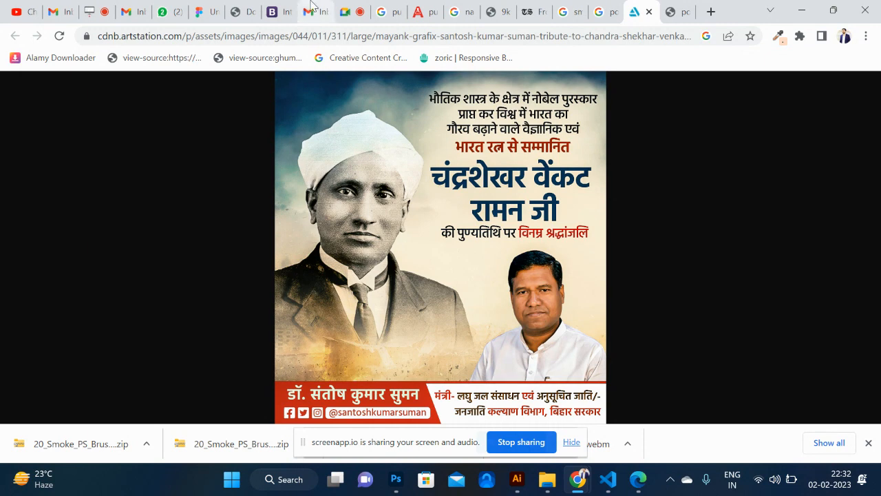
left_click(349, 12)
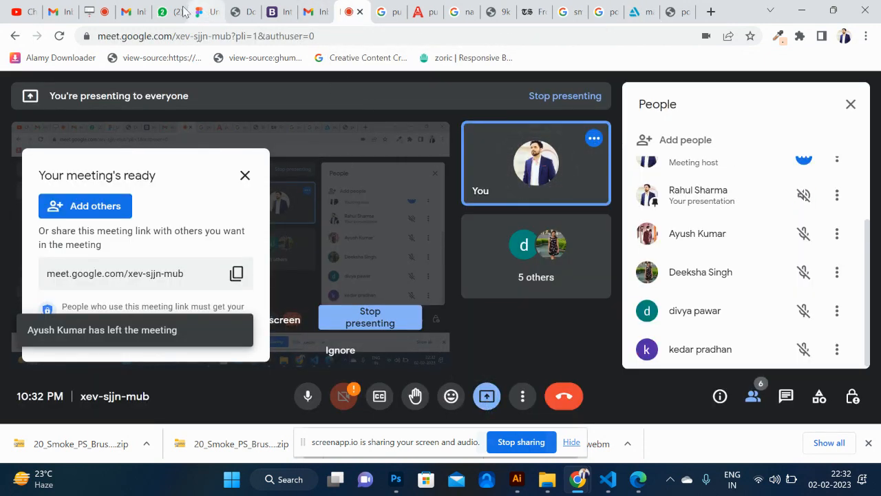
left_click(93, 13)
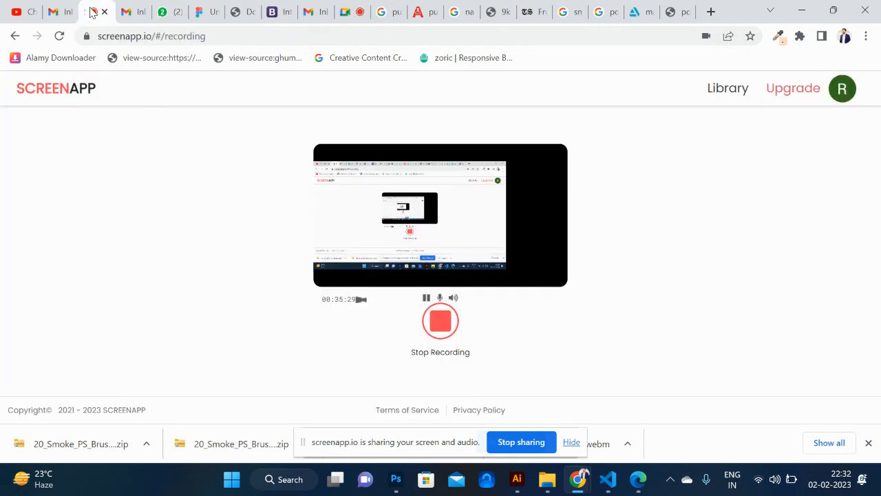